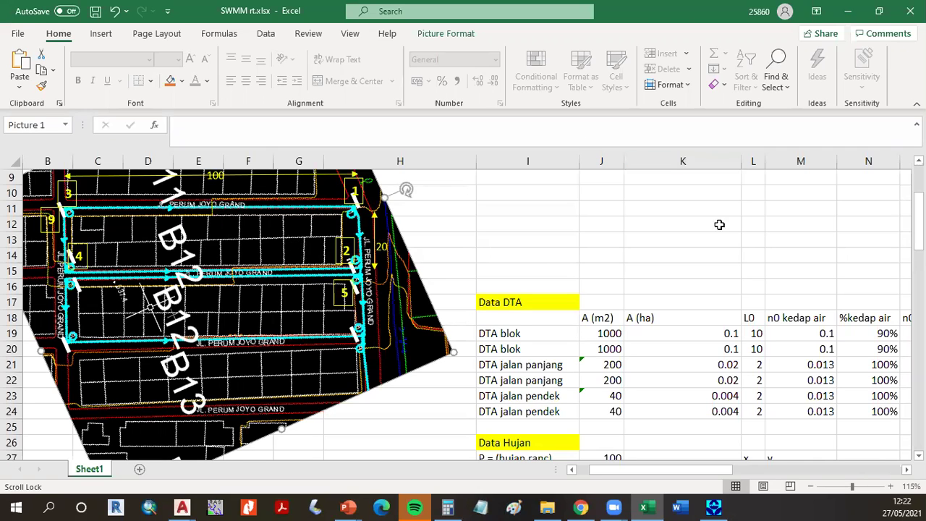
Review the site plan, the Data DTA and Data Hujan tables, the rainfall intensity chart and the block B12 diagrams on the sheet.
scroll(463, 315, "down", 1)
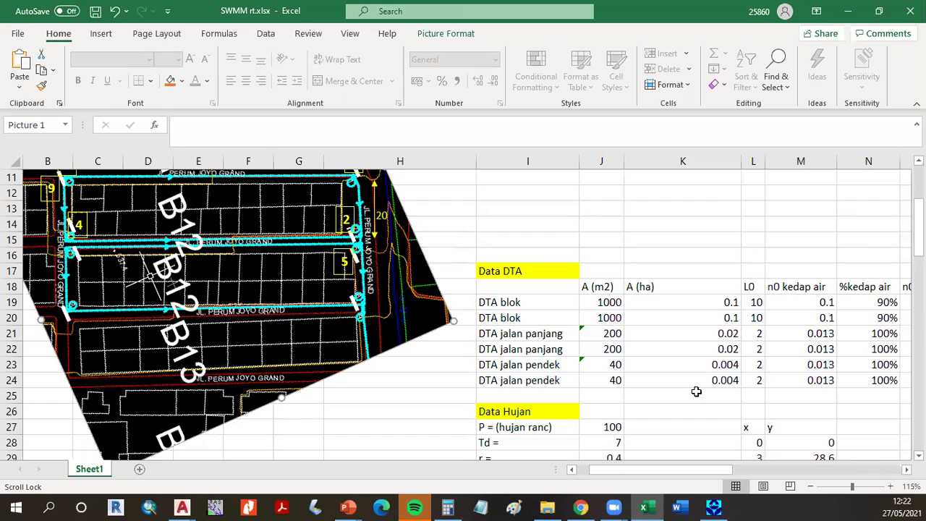
scroll(431, 323, "down", 6)
scroll(432, 323, "down", 4)
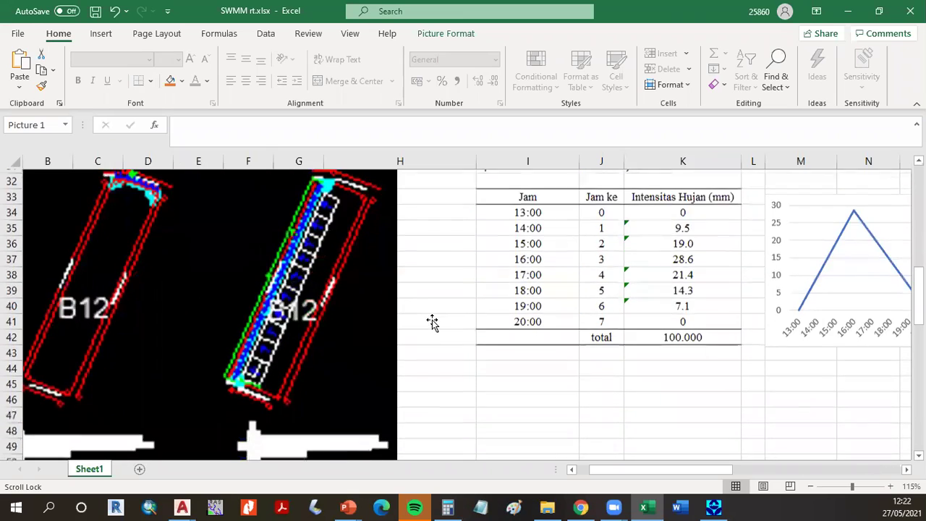
scroll(432, 323, "down", 7)
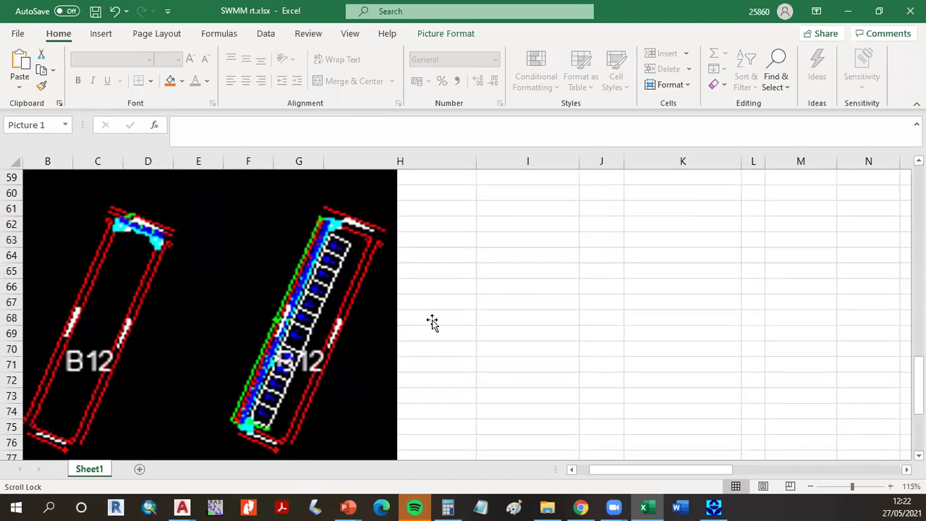
scroll(432, 323, "up", 15)
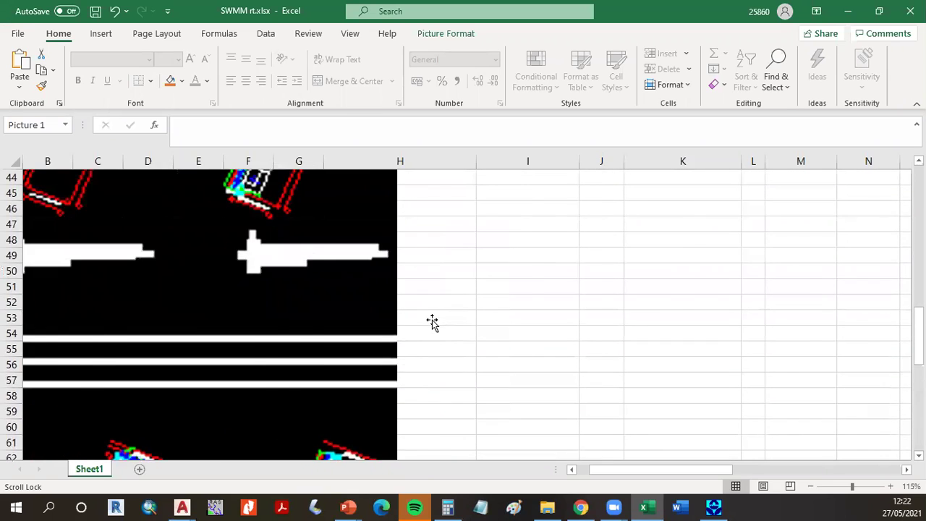
left_click(541, 258)
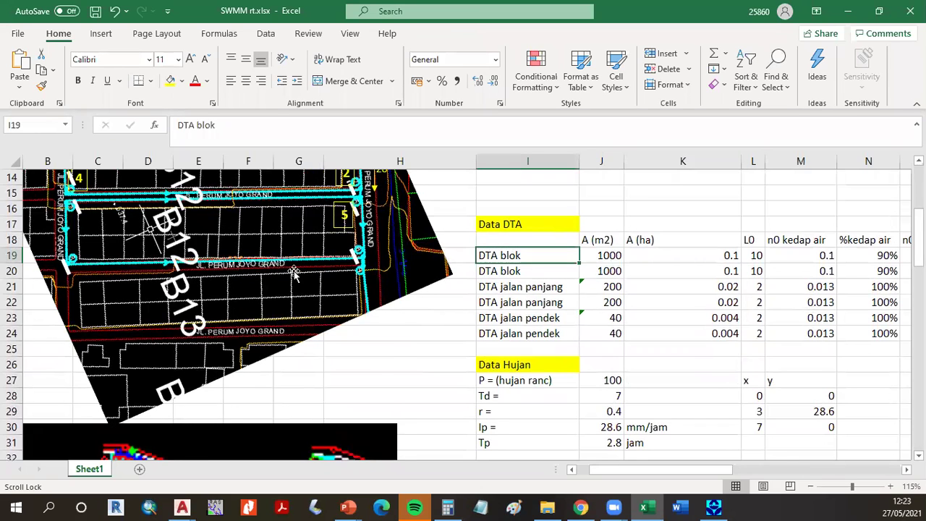
scroll(578, 306, "up", 1)
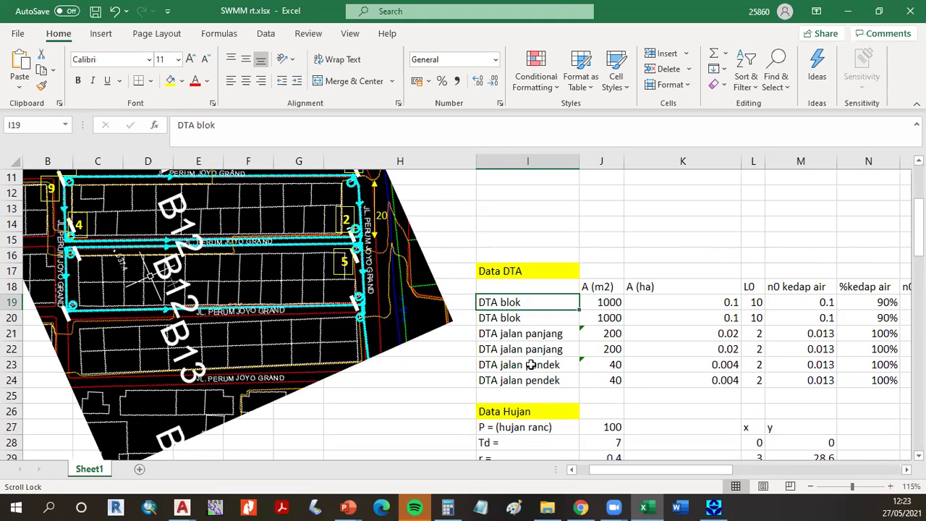
scroll(378, 393, "down", 7)
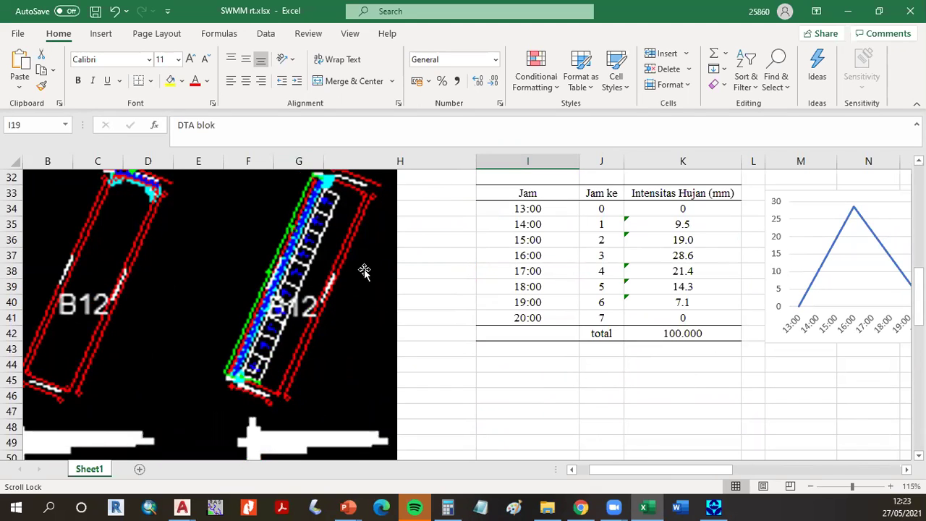
scroll(376, 350, "up", 7)
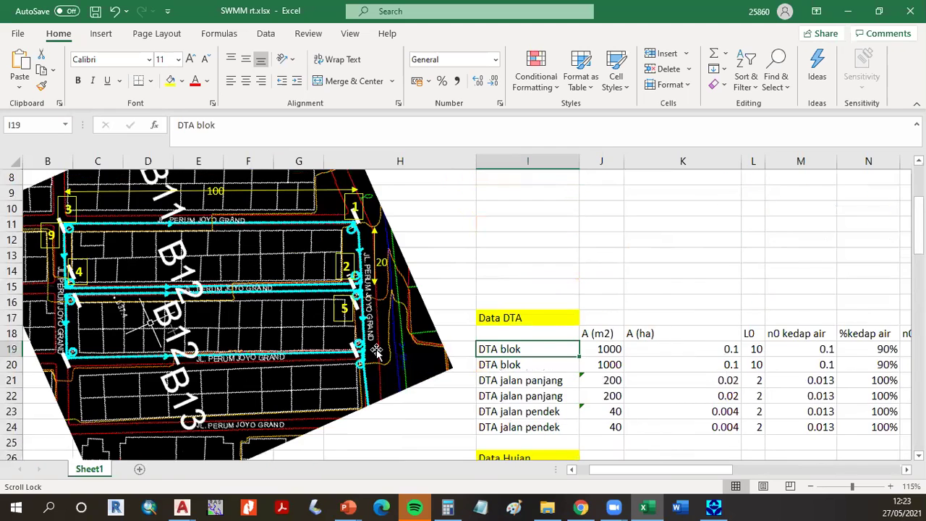
Examine the area and L0 columns of the Data DTA table.
left_click(612, 287)
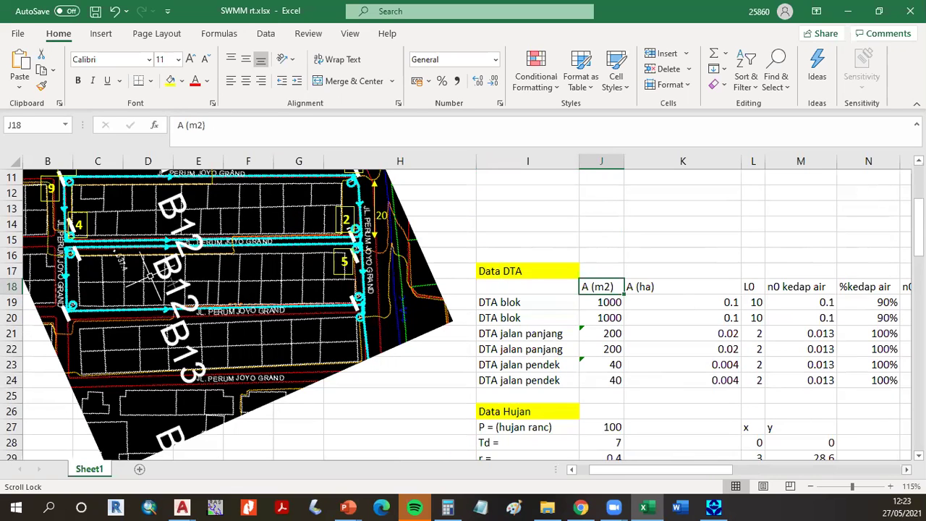
scroll(467, 314, "right", 2)
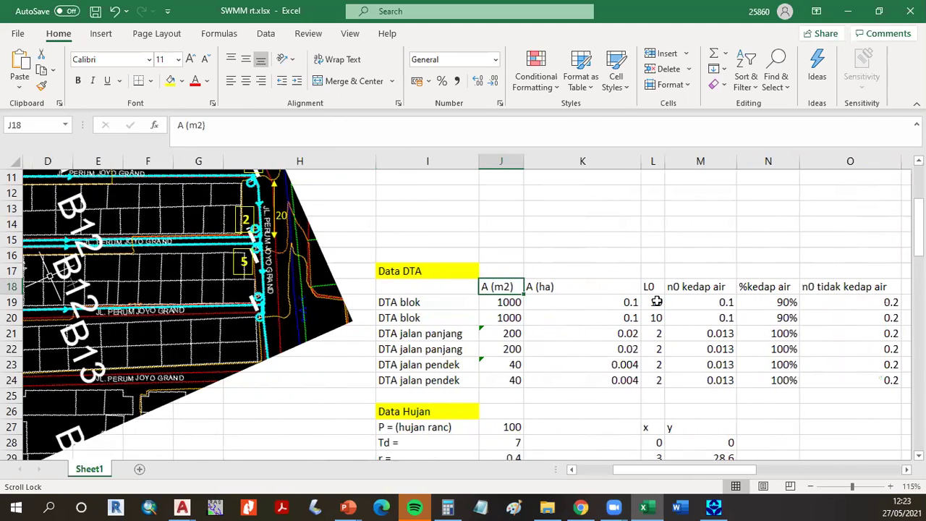
left_click(656, 302)
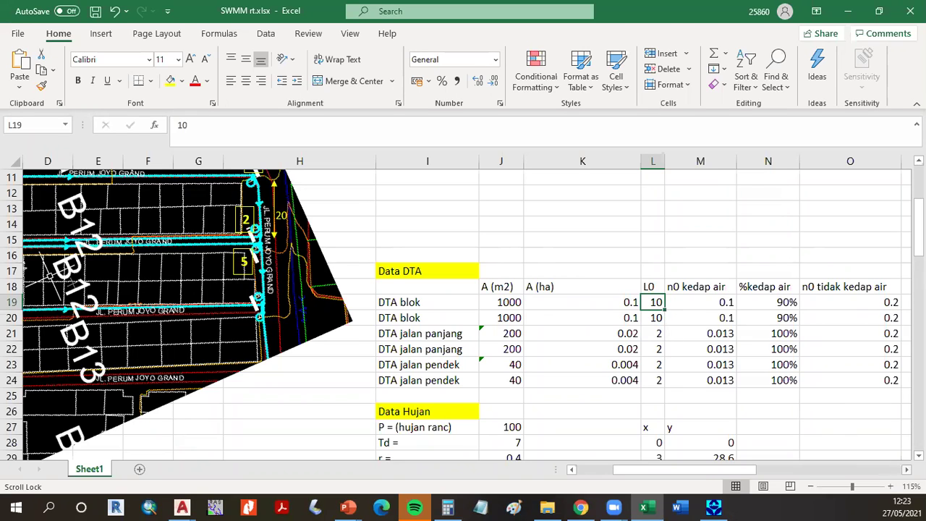
scroll(562, 313, "right", 2)
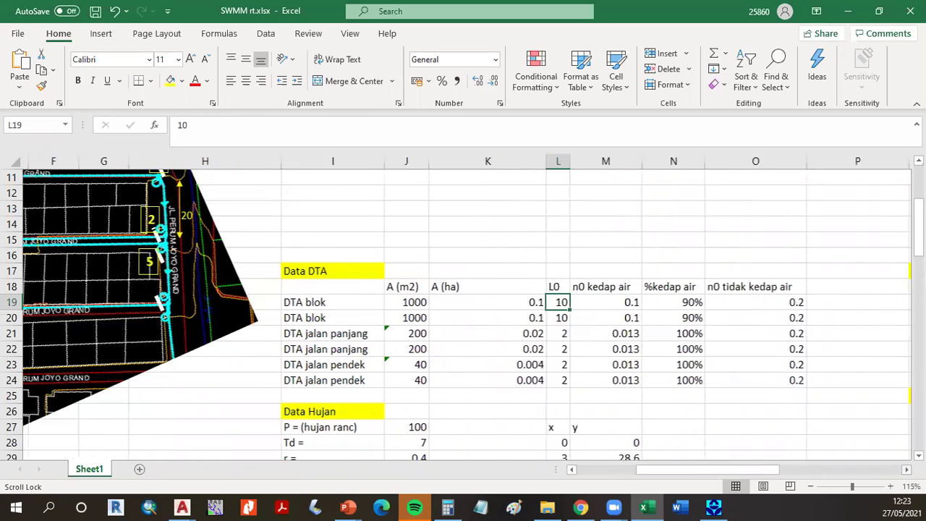
Check the n0 kedap air values of the DTA blok rows against the roughness coefficient slide in PowerPoint, and return to the Excel workbook.
left_click(602, 299)
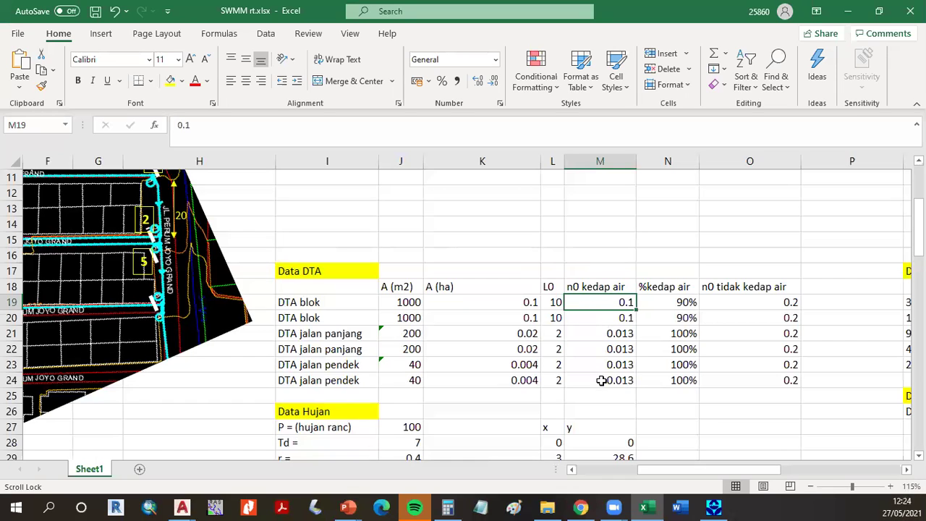
left_click(598, 318)
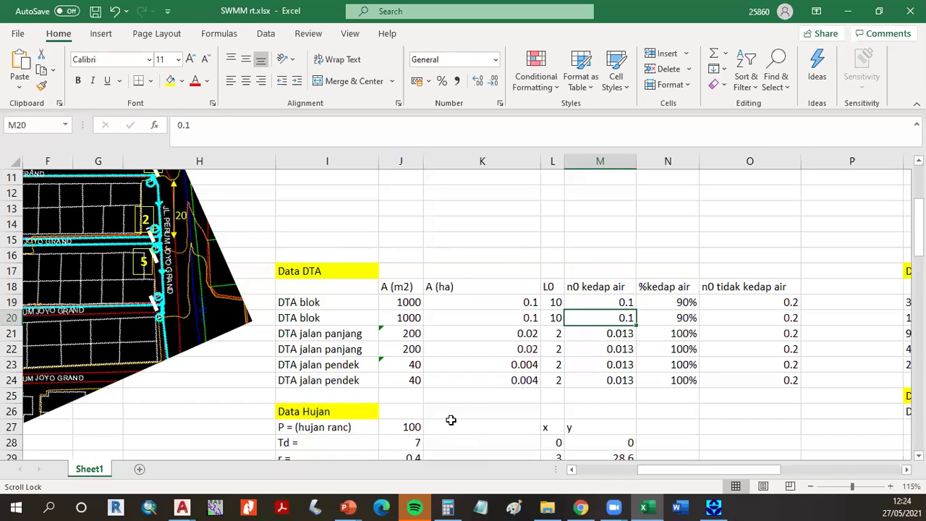
left_click(351, 506)
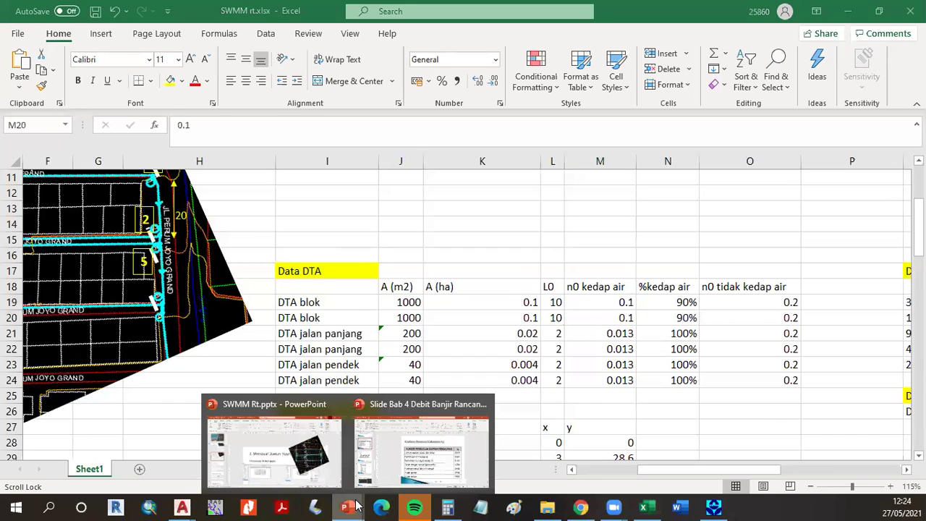
left_click(463, 474)
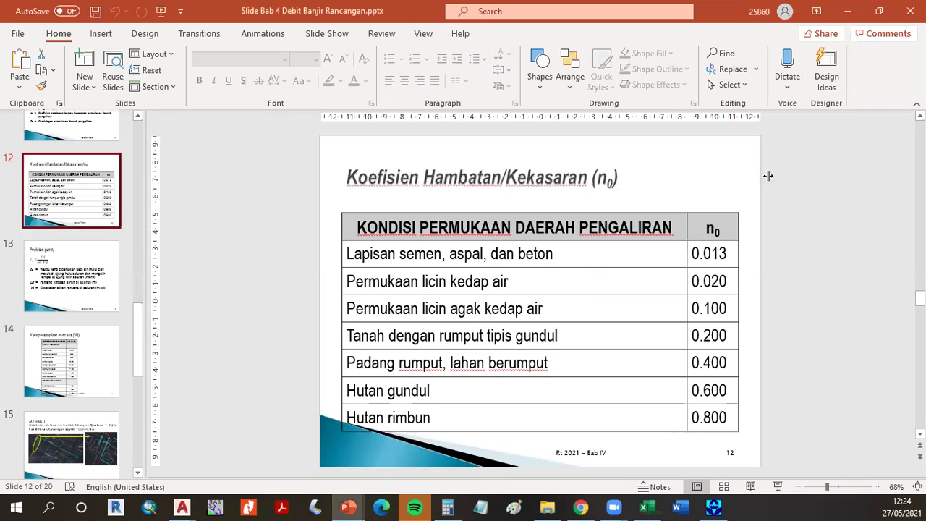
left_click(849, 9)
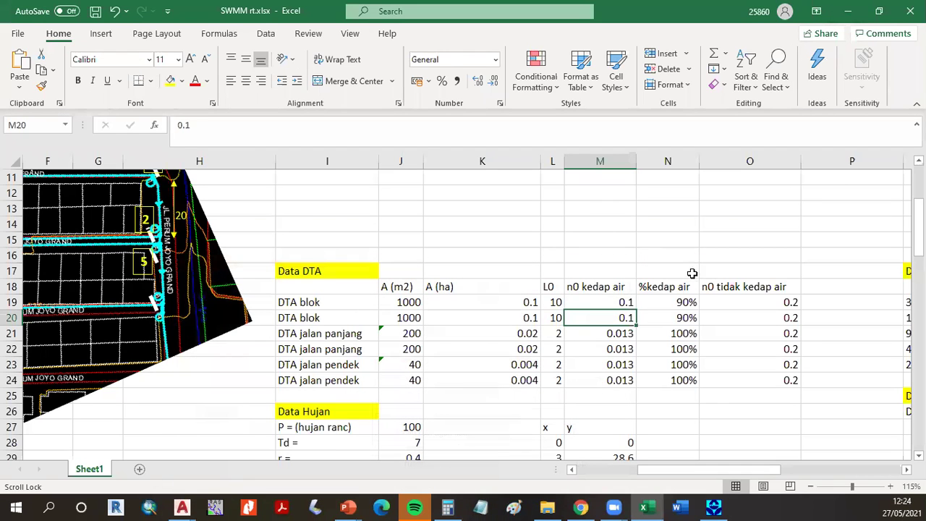
Compare the %kedap air entry of the first DTA blok row with the blocks on the site plan.
left_click(668, 304)
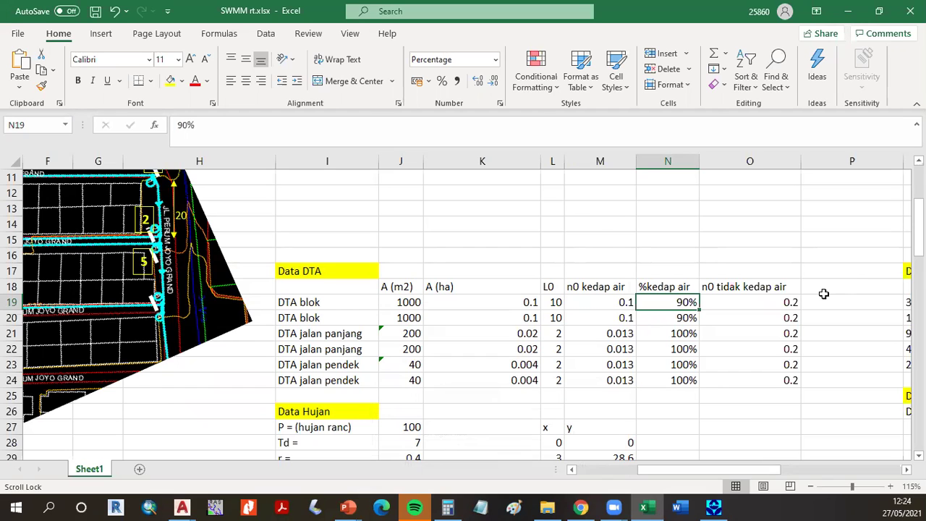
scroll(638, 304, "down", 1)
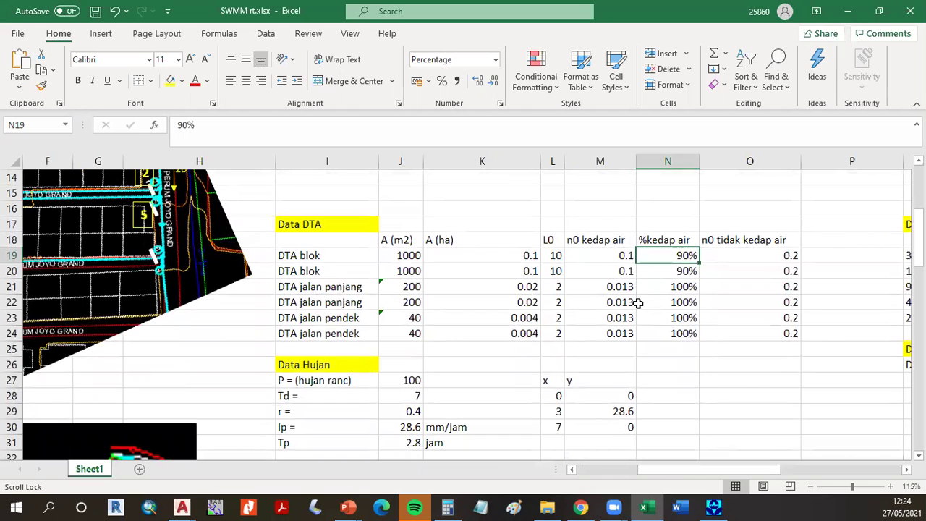
left_click(579, 472)
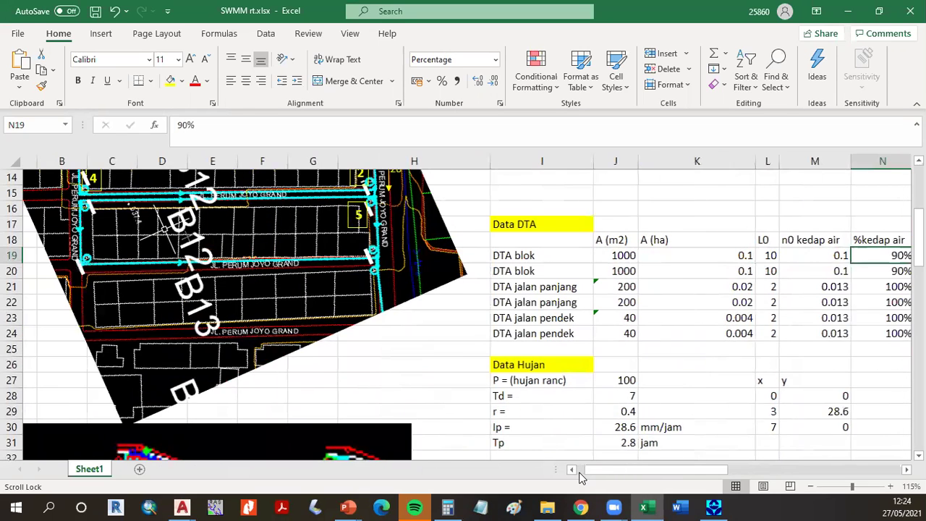
left_click(577, 472)
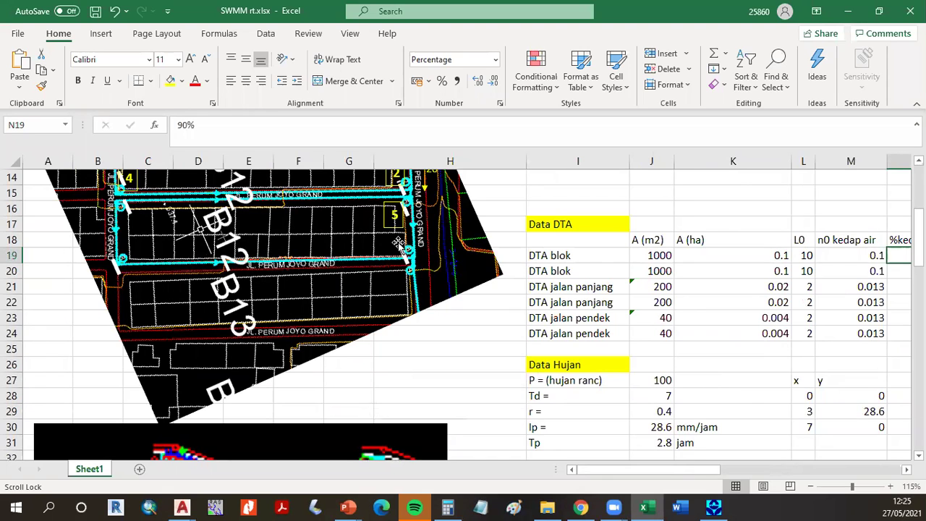
scroll(903, 467, "right", 3)
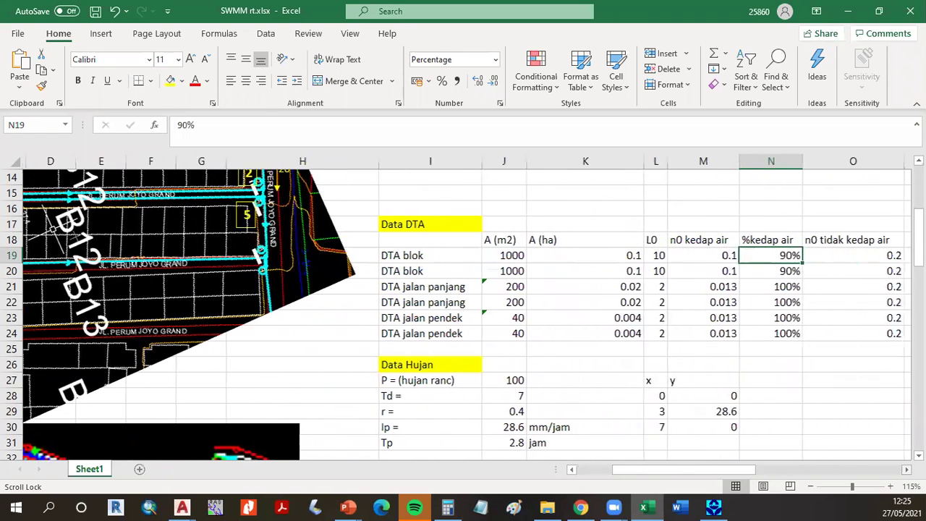
Try 100% as the %kedap air value of the first DTA blok row, and undo the entry.
scroll(780, 319, "right", 2)
type("100")
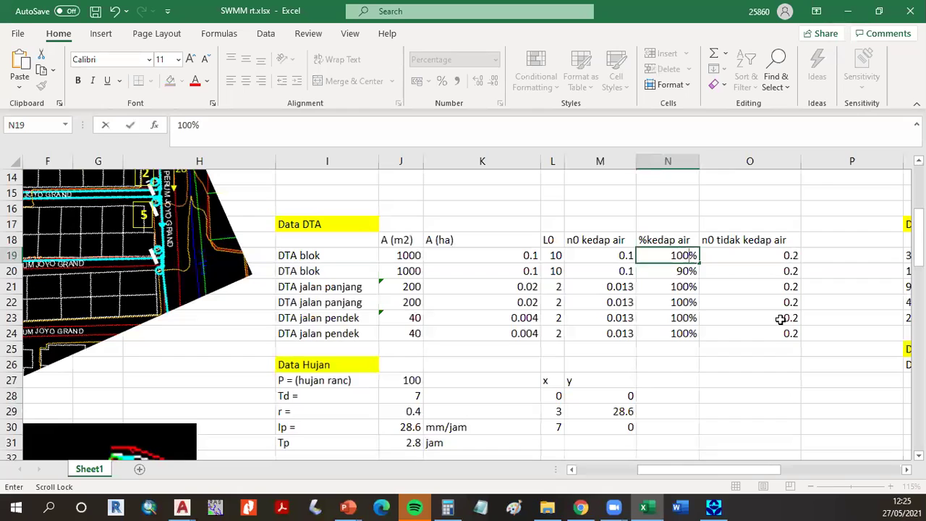
key("Return")
key("ctrl+z")
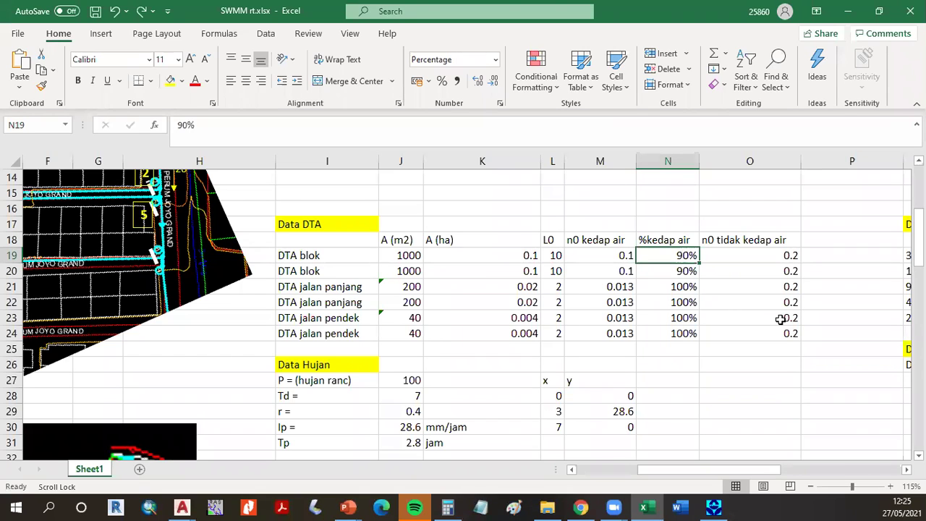
Examine the %kedap air values of the second DTA blok row and the first DTA jalan panjang row.
scroll(780, 319, "down", 1)
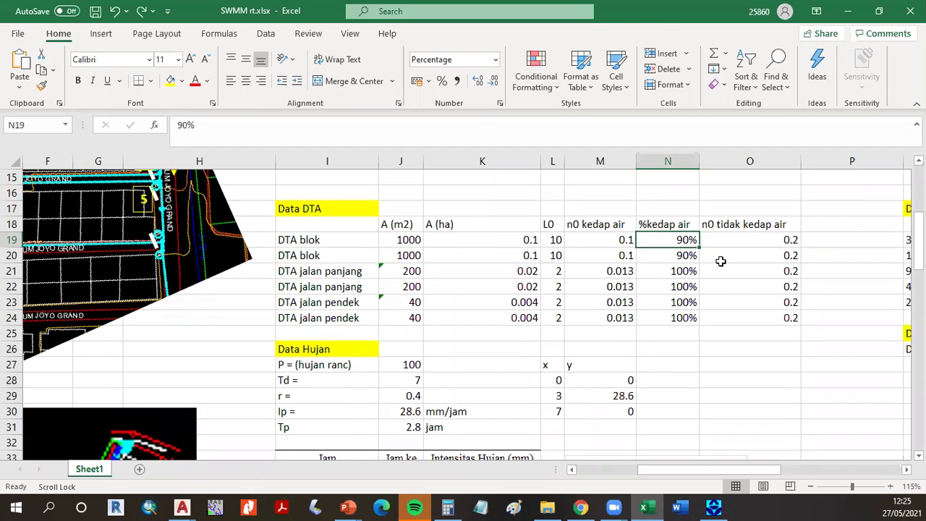
left_click(685, 257)
key("Scroll_Lock")
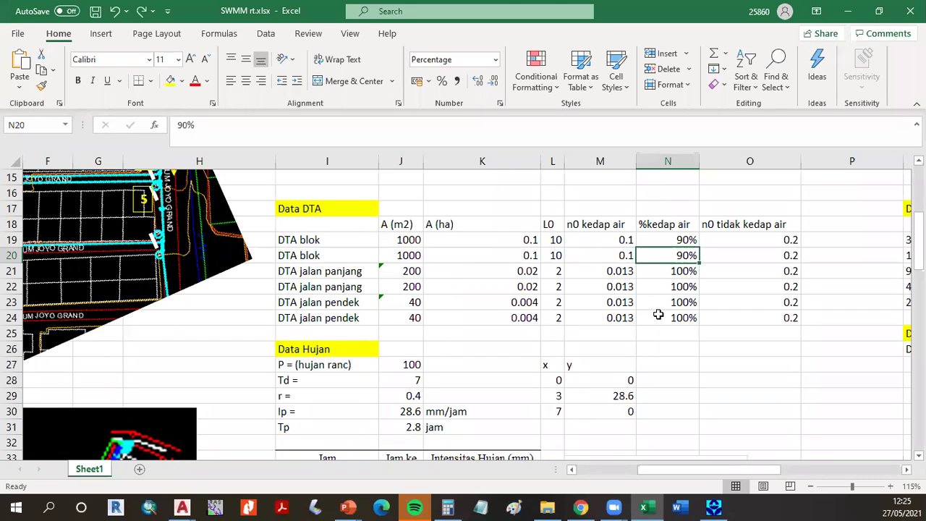
left_click(681, 269)
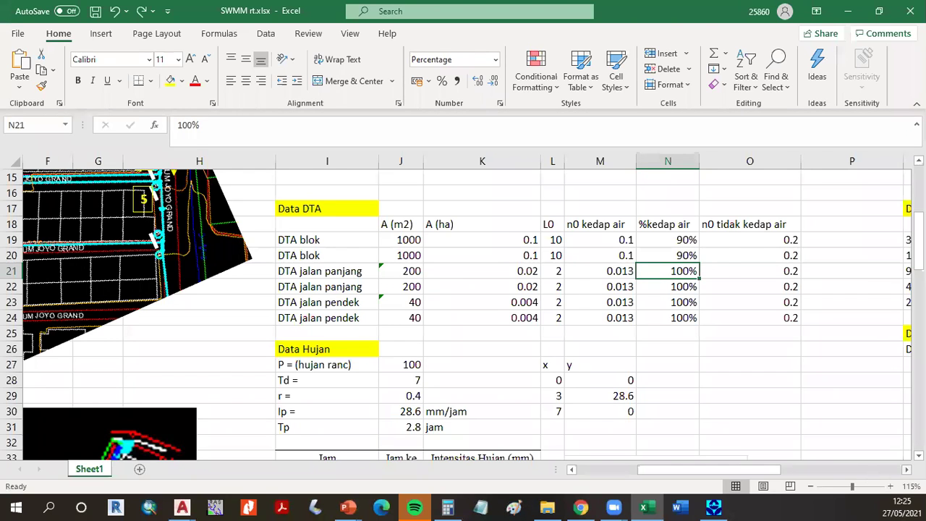
Check the n0 tidak kedap air value of the first DTA blok row against the PowerPoint roughness coefficient table, and return to the Excel workbook.
scroll(882, 470, "right", 1)
left_click(681, 239)
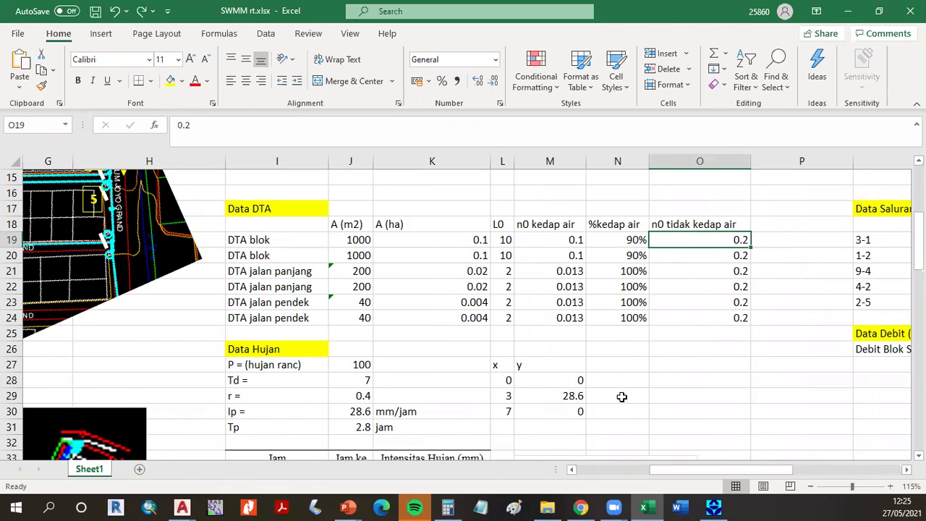
left_click(344, 506)
left_click(448, 454)
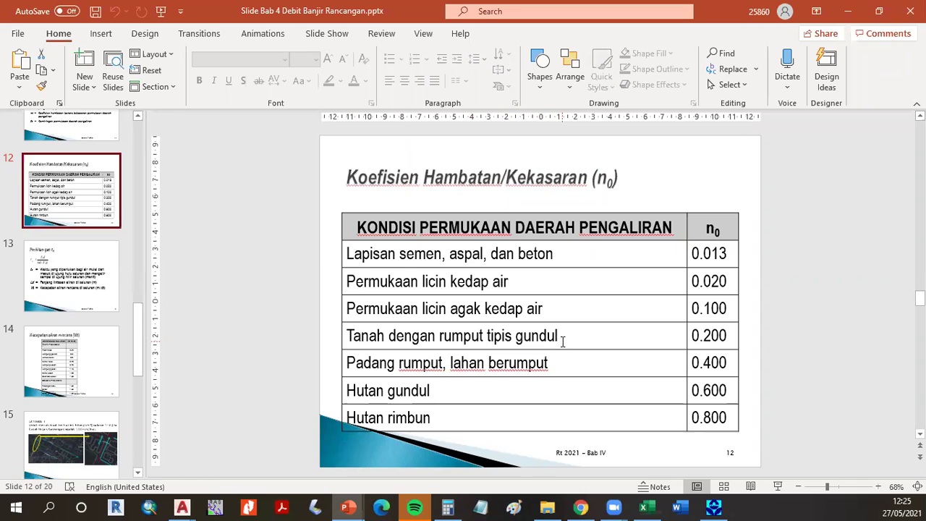
left_click(849, 19)
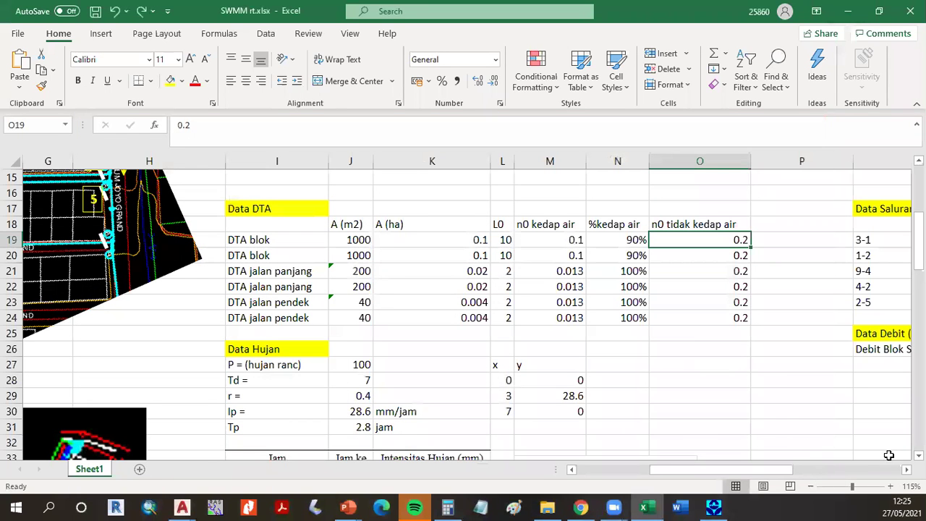
Narrow column Q so the channel names in the Data Saluran table sit close to their lengths.
scroll(467, 313, "right", 5)
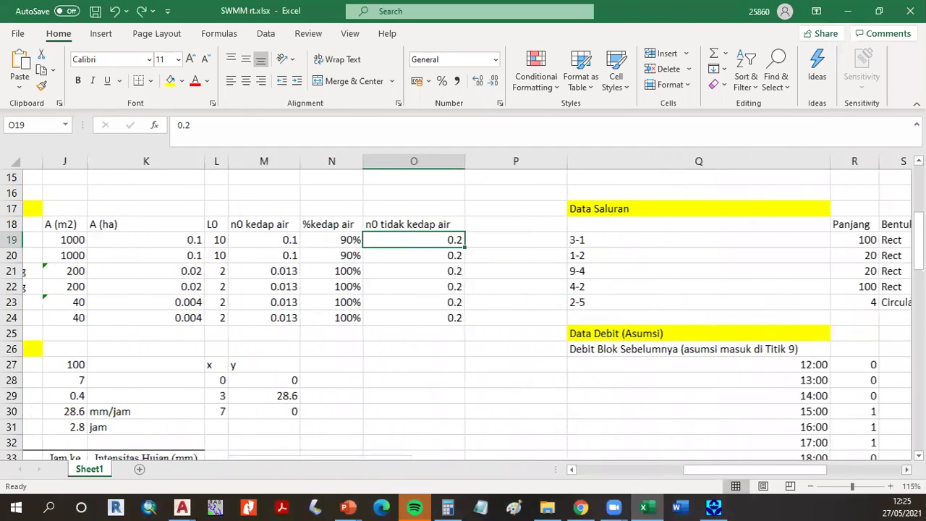
scroll(467, 313, "right", 2)
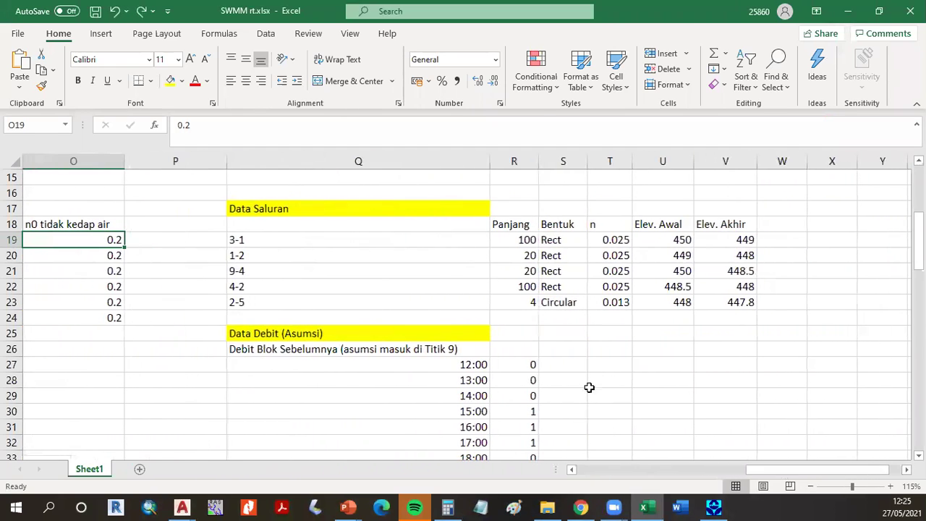
left_click_drag(490, 159, 304, 176)
Examine channel 3-1 and its shape, and channel 2-5, in the Data Saluran table.
left_click(239, 240)
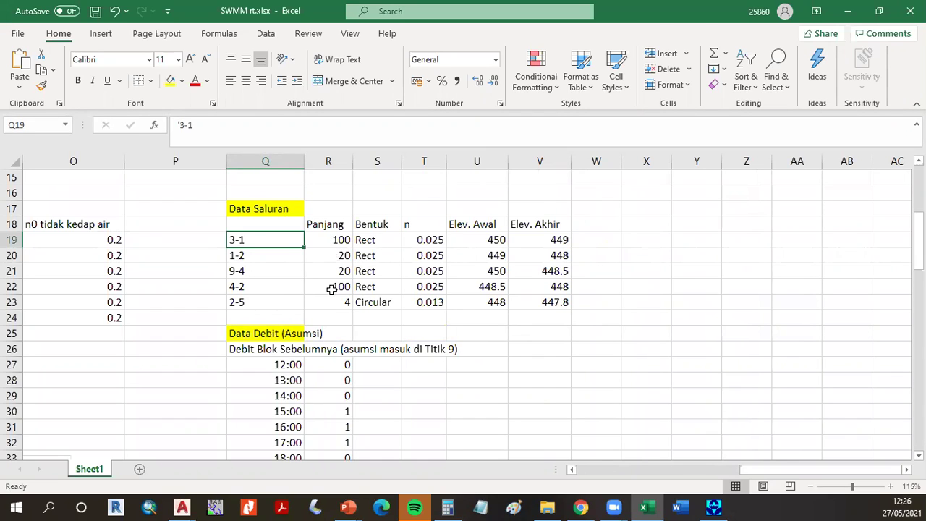
left_click(373, 242)
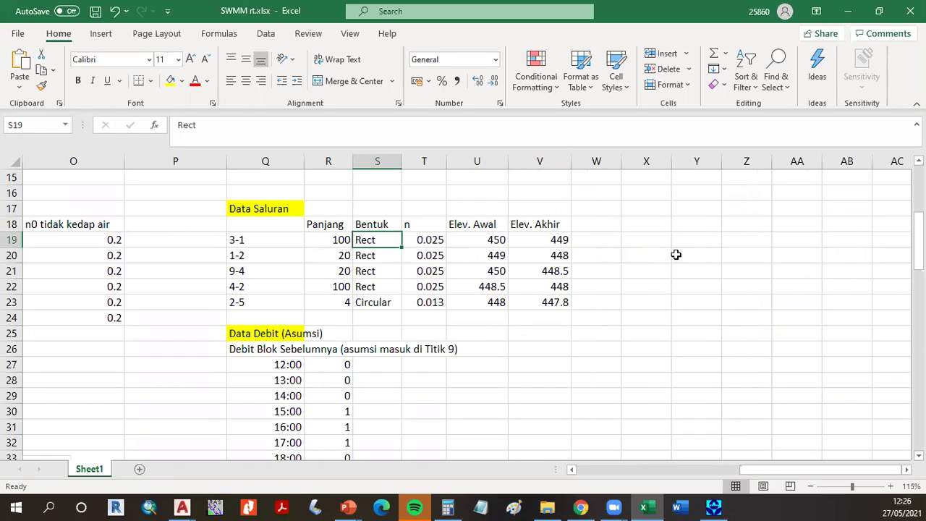
left_click(288, 304)
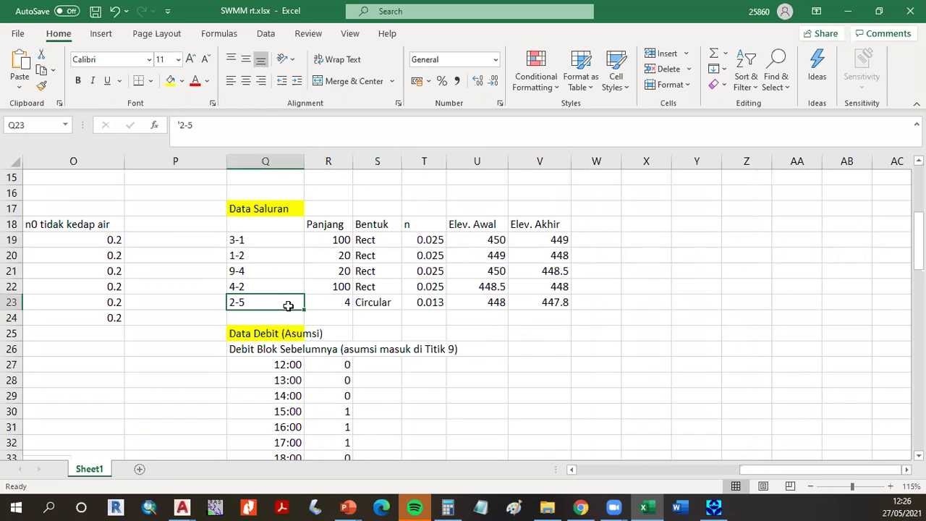
Examine the shape and n value of channel 2-5 and the Elev. Awal of channel 3-1 in the Data Saluran table.
left_click(394, 304)
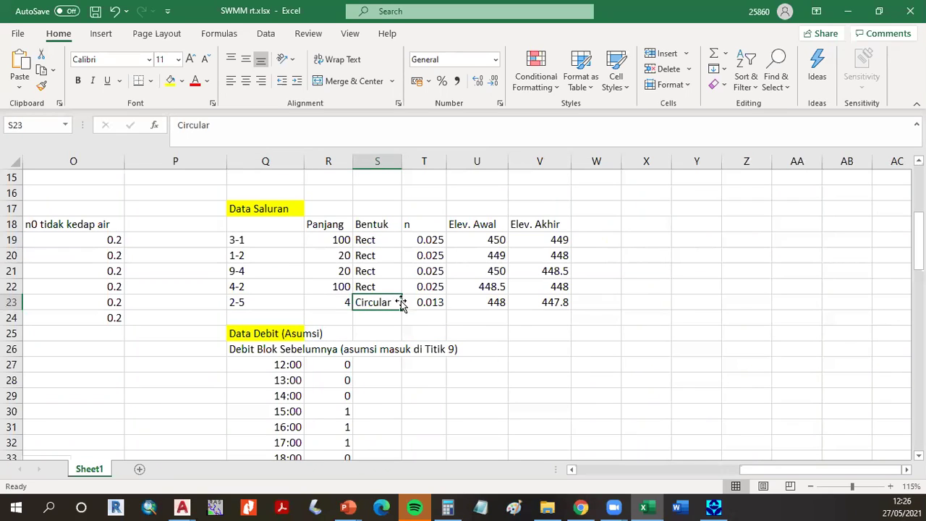
left_click(424, 303)
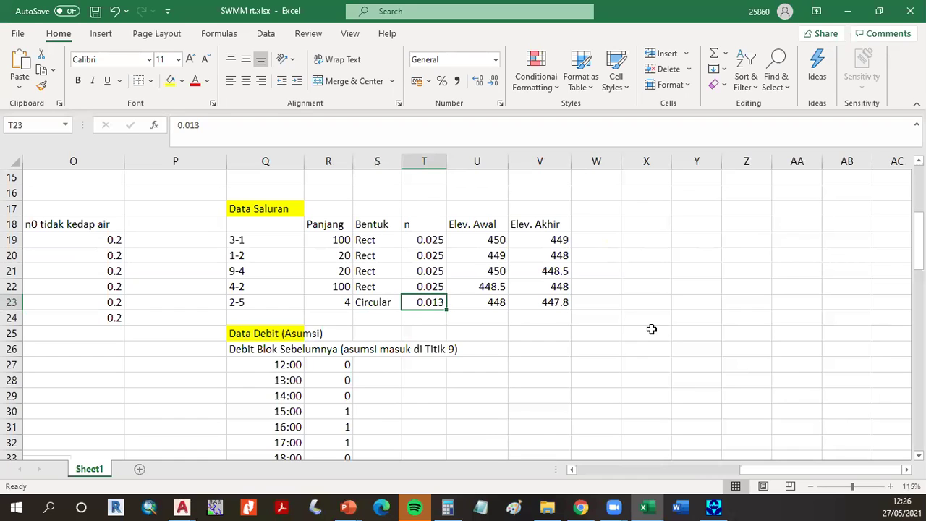
left_click(465, 241)
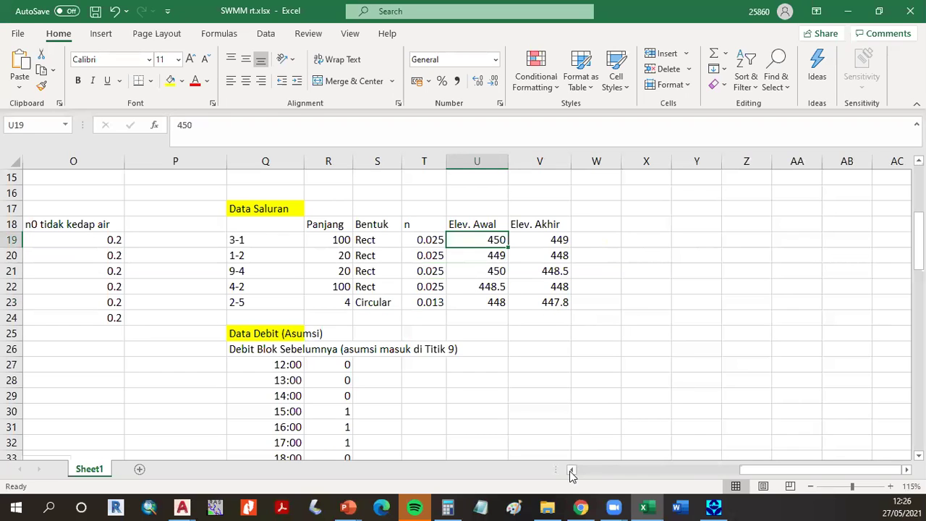
Add the unit mm/hari beside the design rainfall P value in the Data Hujan block.
left_click_drag(748, 471, 660, 477)
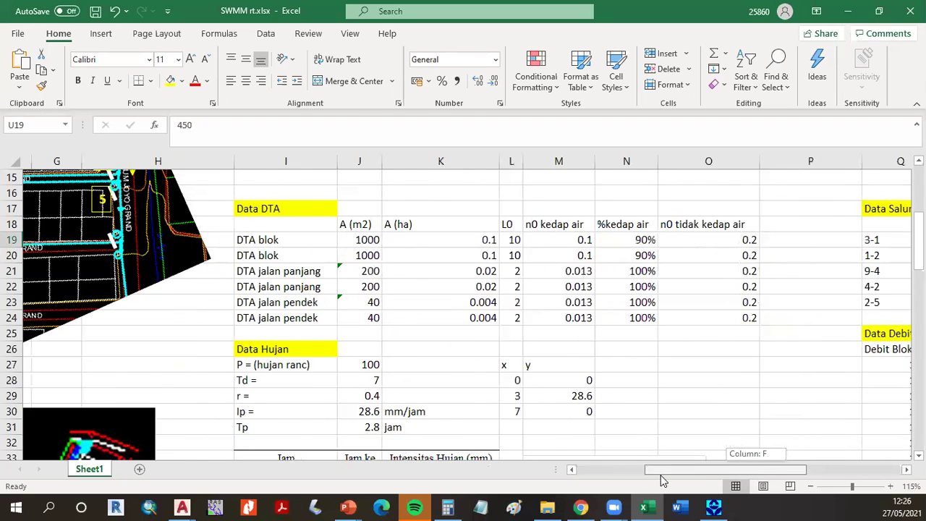
scroll(588, 397, "down", 1)
scroll(587, 396, "down", 3)
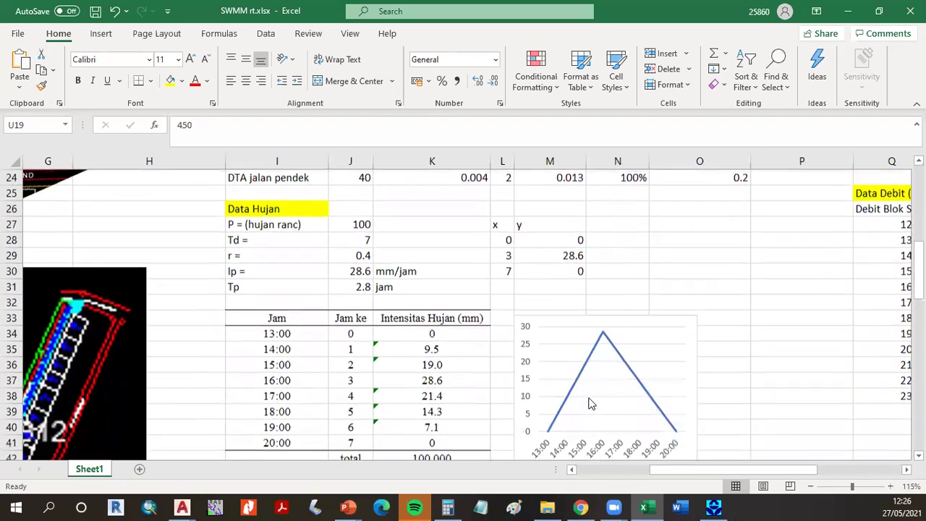
scroll(592, 402, "up", 1)
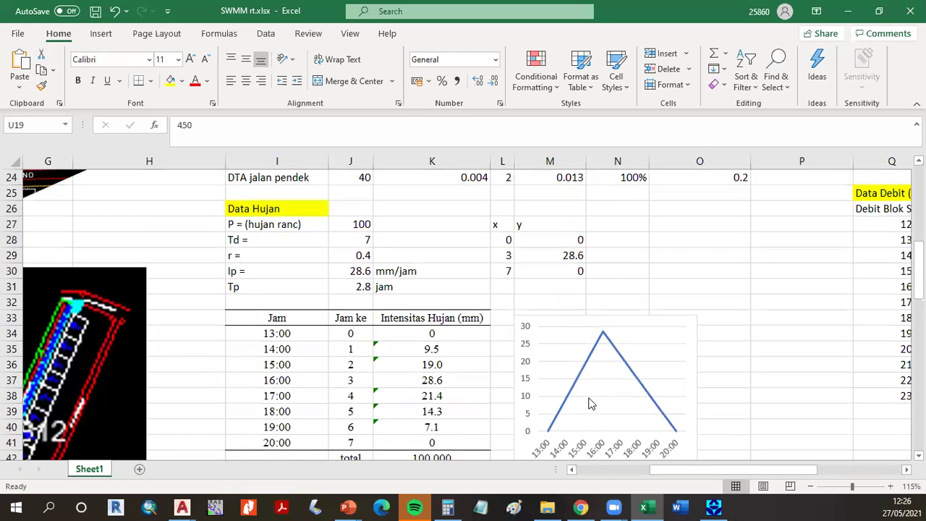
scroll(463, 315, "down", 1)
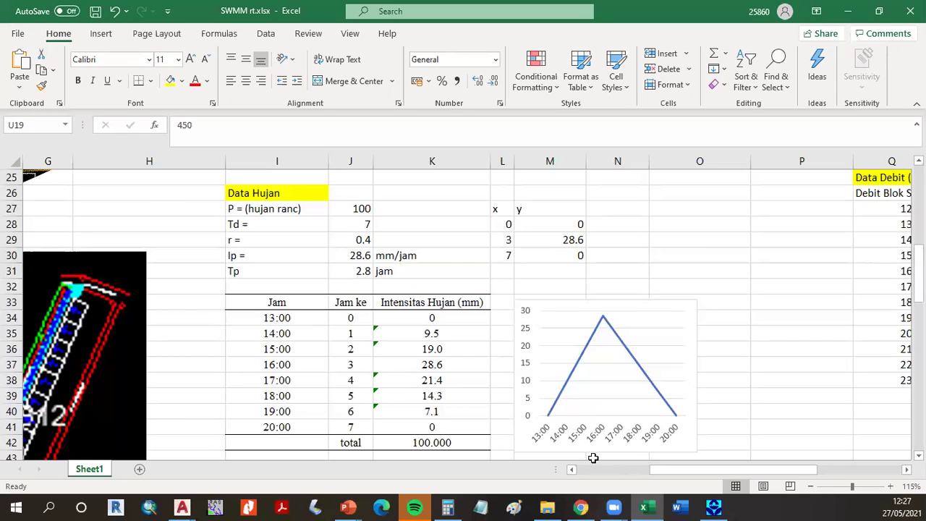
left_click(361, 209)
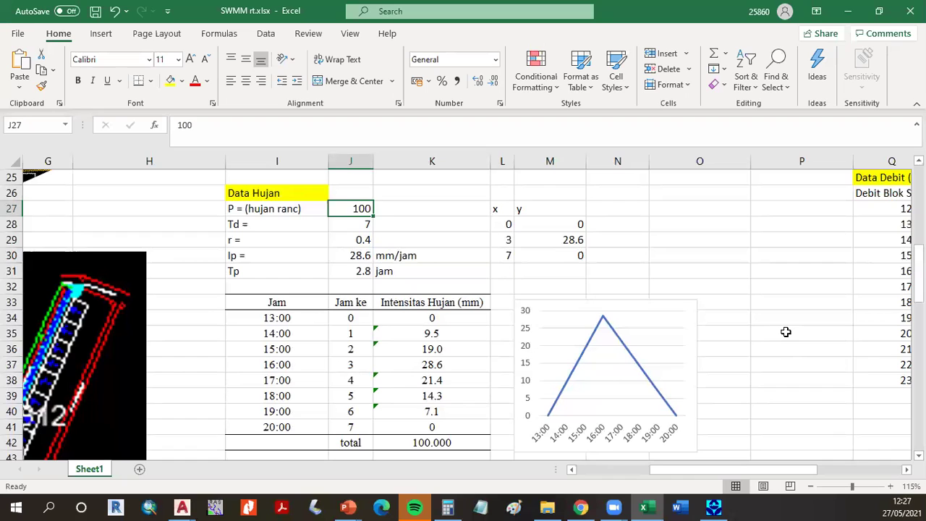
key("Right")
type("mm/hari")
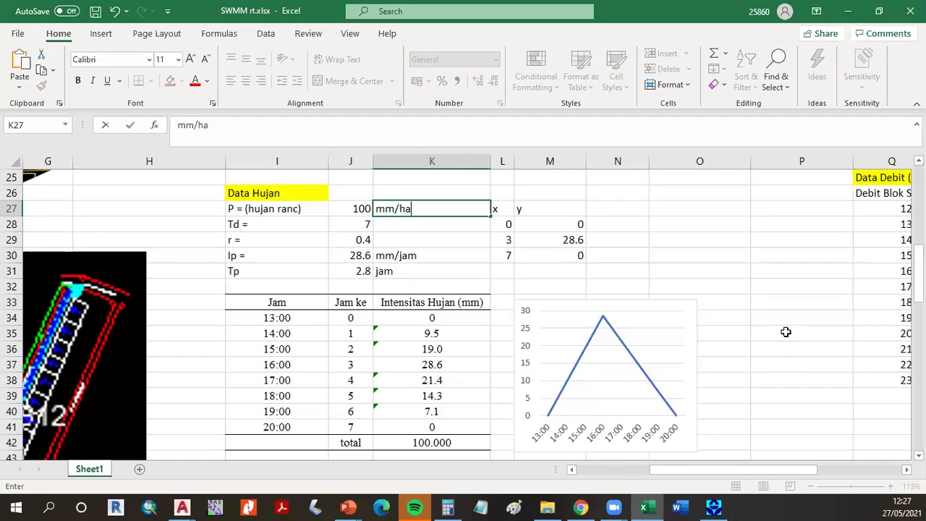
key("Return")
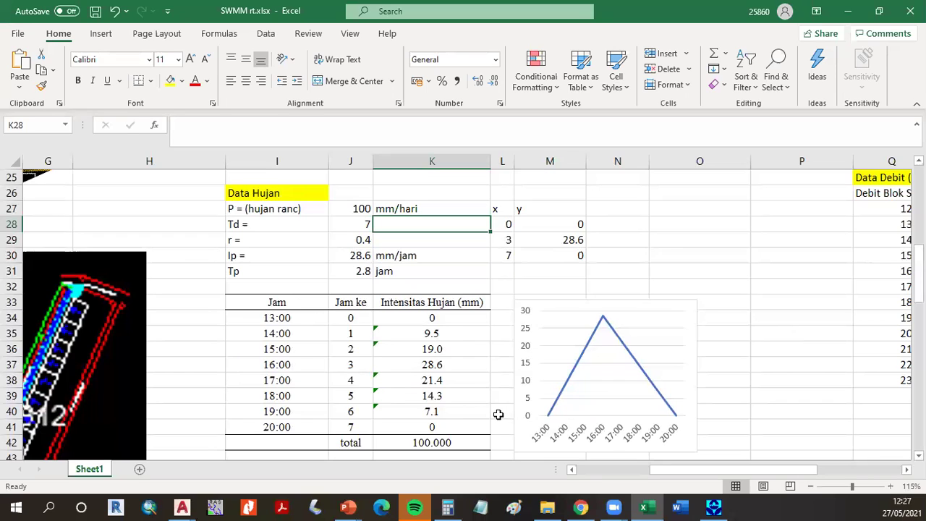
Examine the rainfall duration Td and the 14:00, 15:00, 16:00 and 19:00 rows of the hourly rainfall intensity table.
left_click(361, 226)
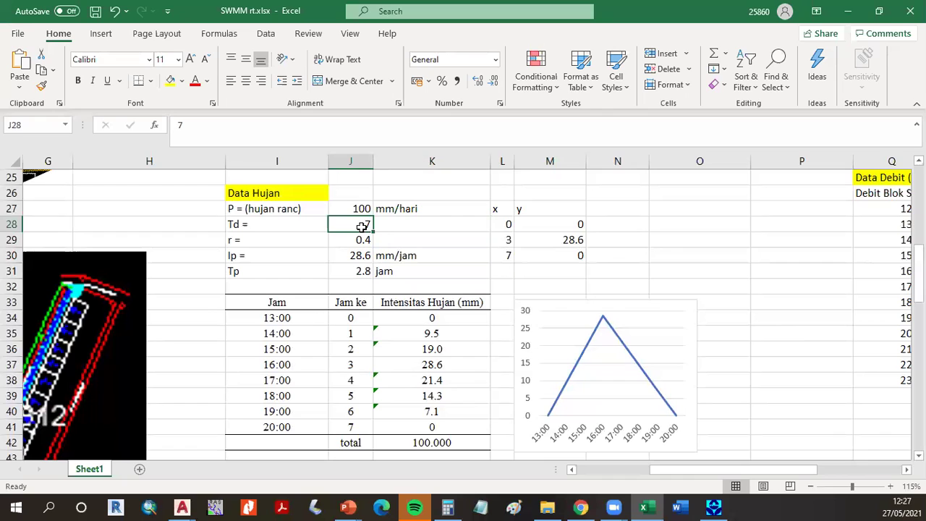
left_click(273, 330)
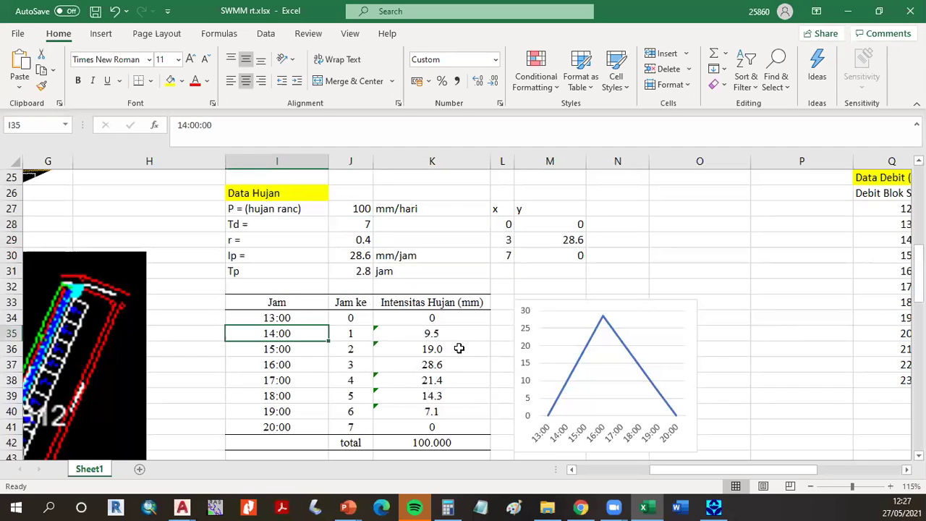
left_click(276, 351)
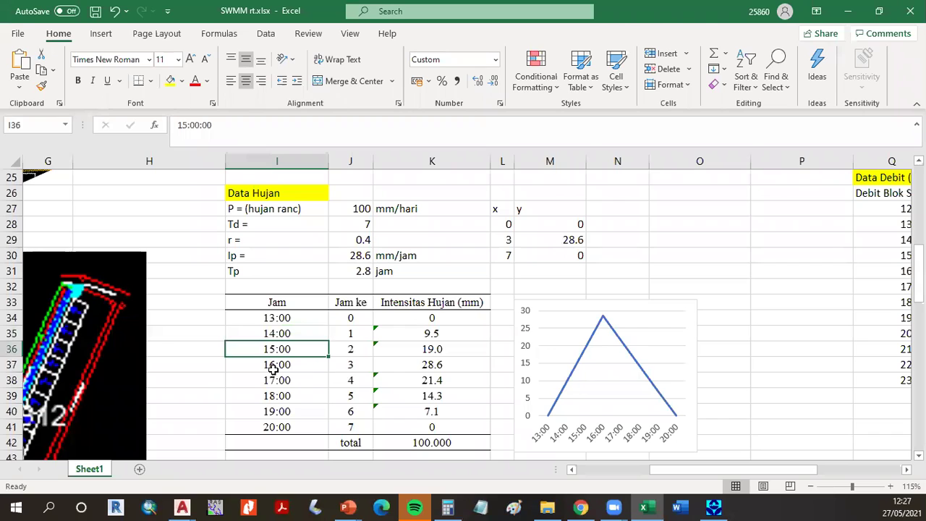
left_click(275, 367)
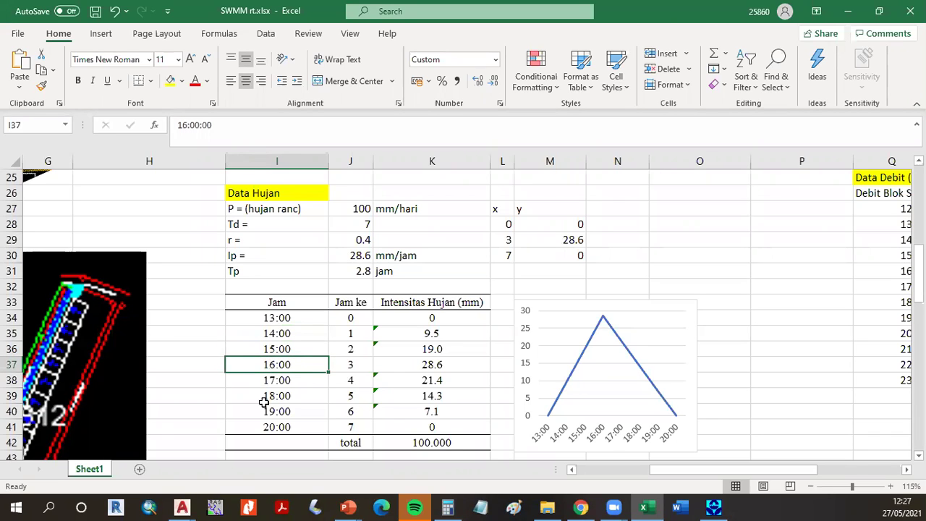
left_click(264, 411)
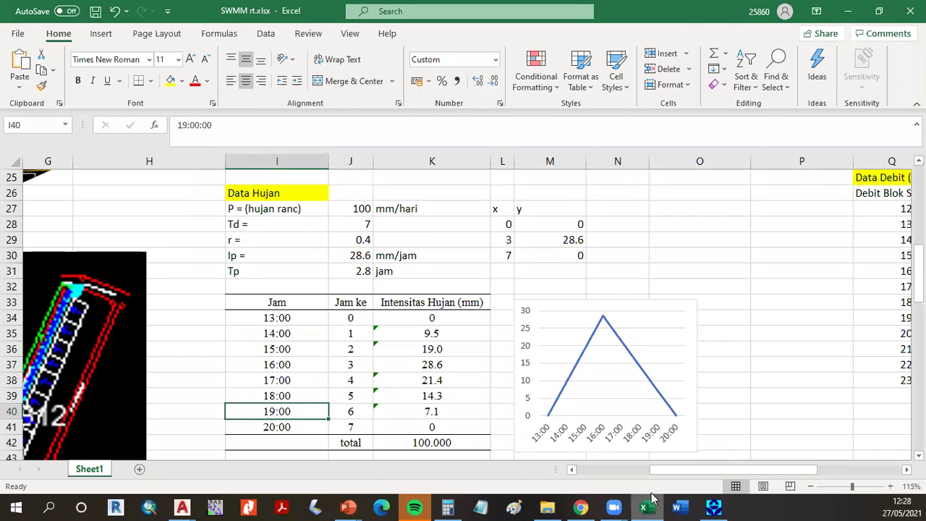
Try a design rainfall P of 95 mm/hari in the Data Hujan block, and undo the change.
left_click(353, 209)
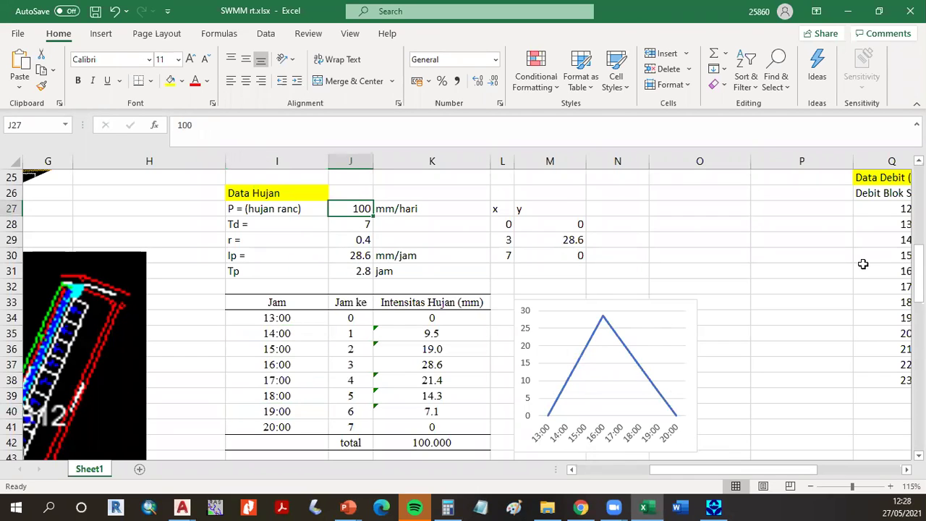
type("95")
key("Return")
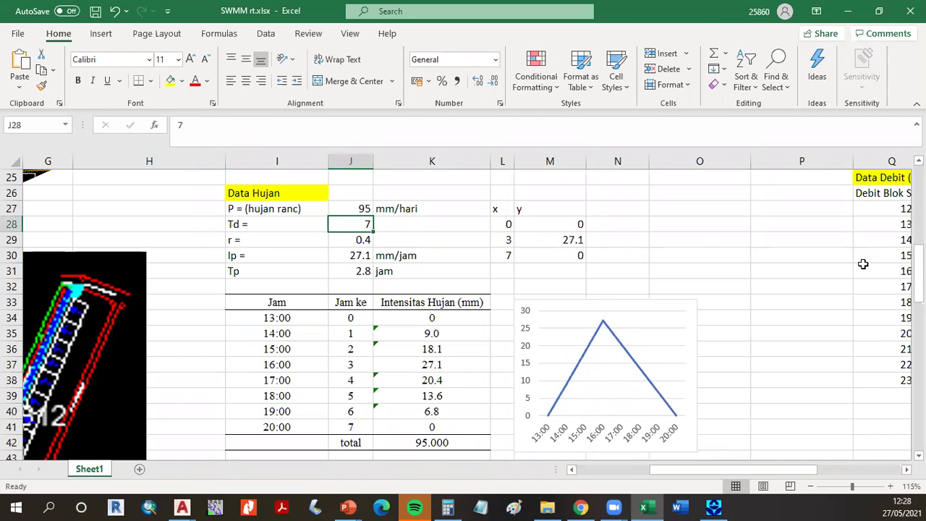
key("ctrl+z")
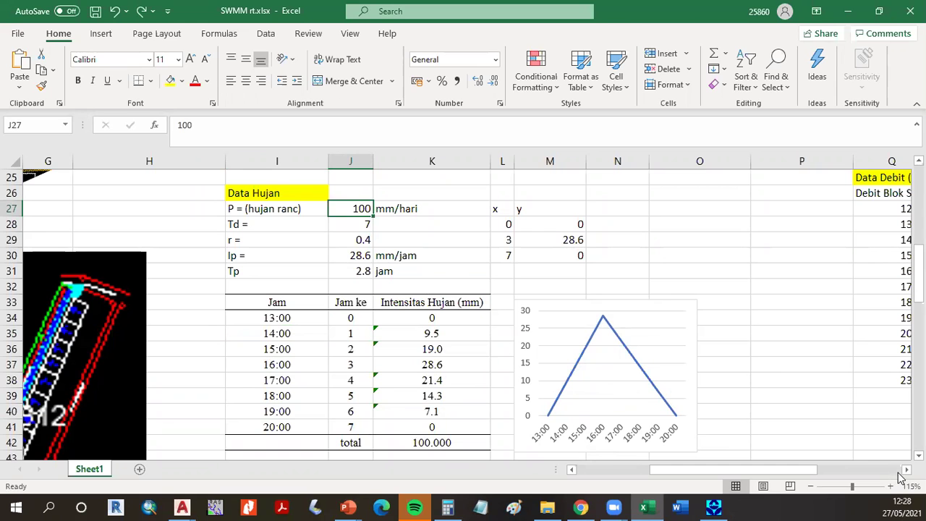
Link the 16:00 and 17:00 discharges in the Data Debit table by formula to the value one row above.
scroll(777, 447, "right", 3)
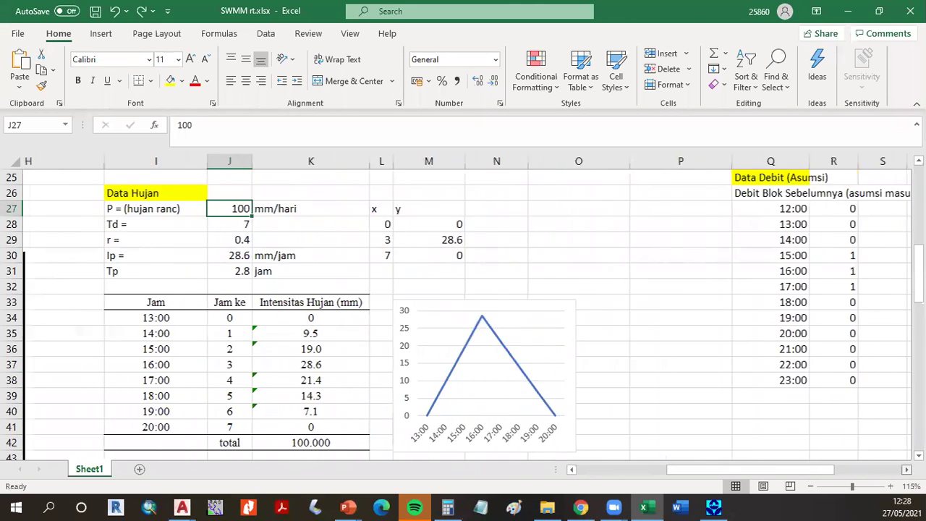
scroll(777, 447, "up", 1)
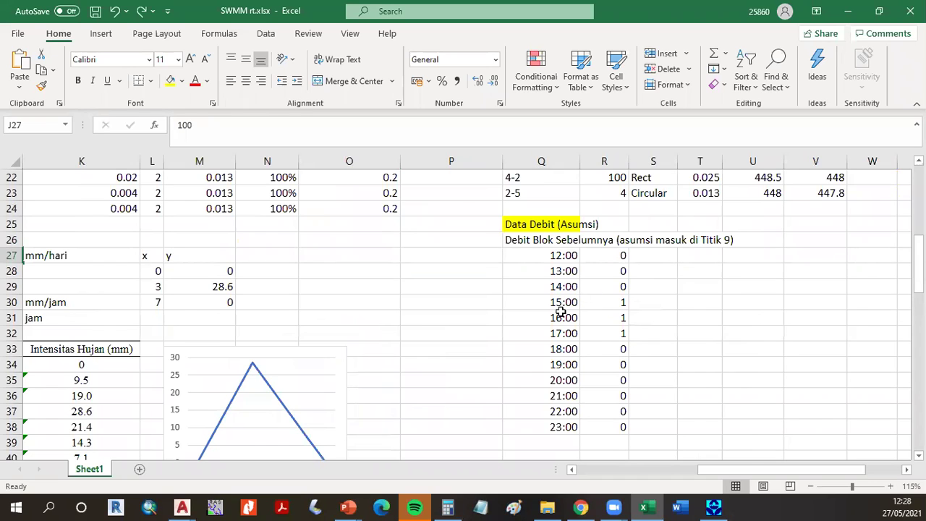
left_click(608, 319)
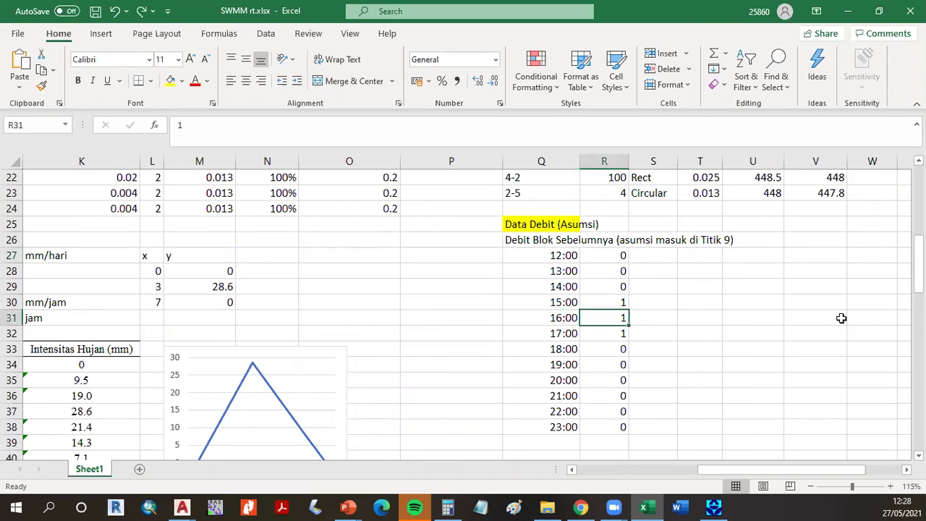
type("=")
key("Up")
key("Return")
type("=")
key("Up")
key("Return")
left_click(627, 302)
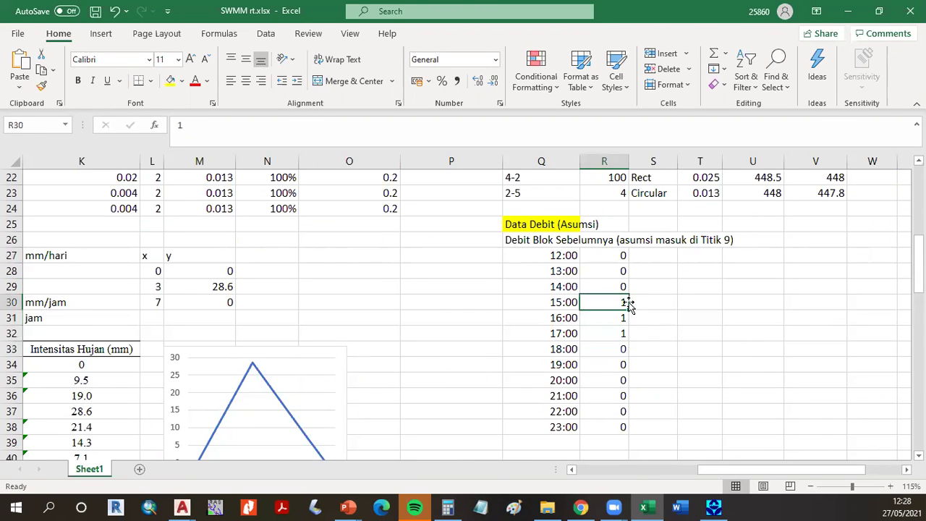
Examine the 15:00, 16:00 and 17:00 times and their discharges in the Data Debit table.
left_click(521, 304)
left_click(521, 317)
left_click(519, 333)
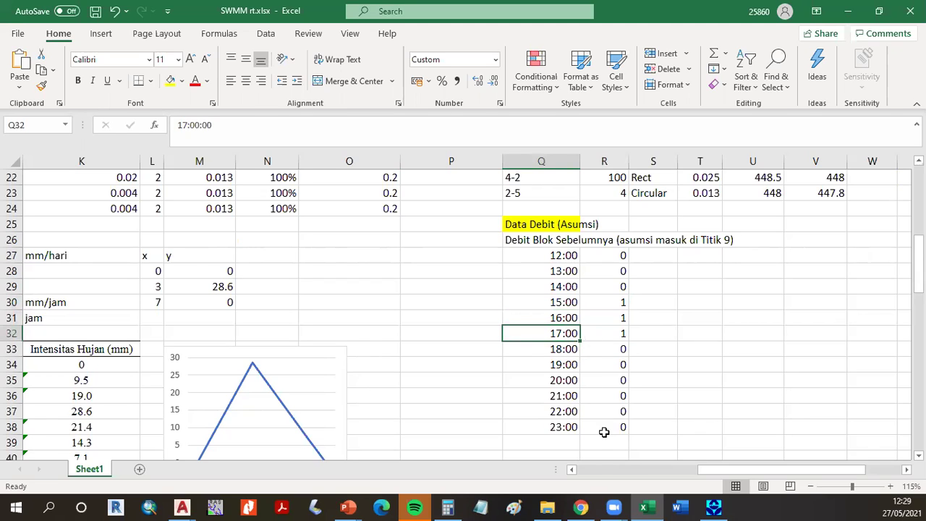
left_click_drag(622, 304, 621, 331)
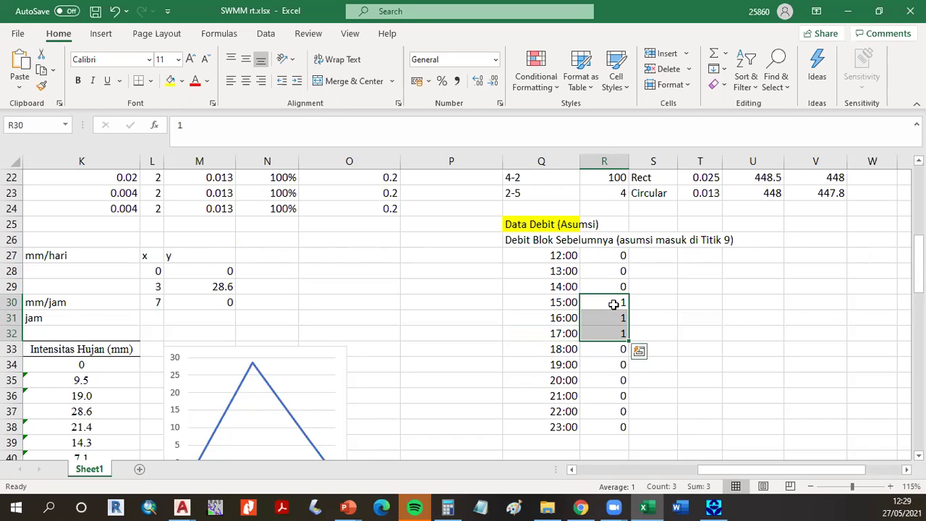
Append the unit m3/dt to the Data Debit (Asumsi) heading.
left_click(534, 225)
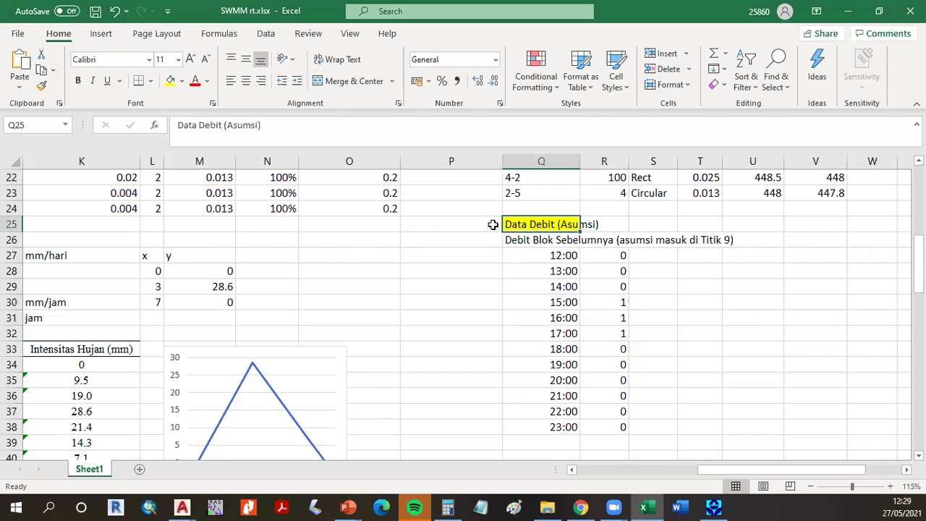
left_click(288, 124)
type("m3/dt")
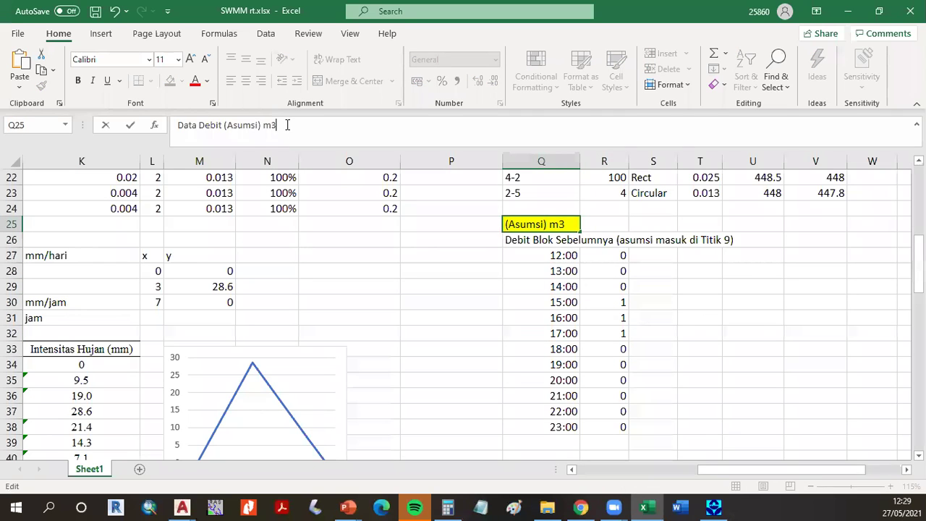
key("Return")
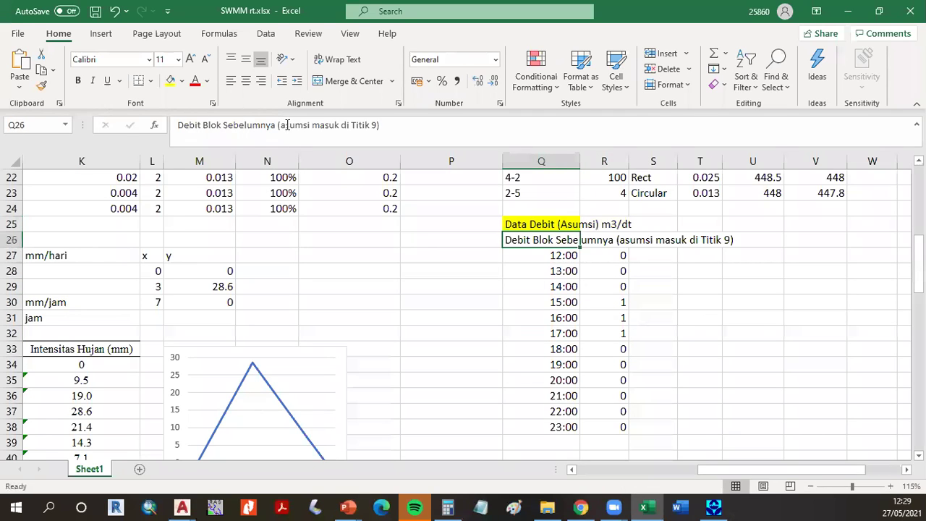
Enter the note "(dari soal)" beside the 15:00 discharge and save the workbook.
key("Down")
key("Down")
key("Down")
key("Right")
key("Right")
key("Down")
type("dari soal)")
key("Return")
key("ctrl+s")
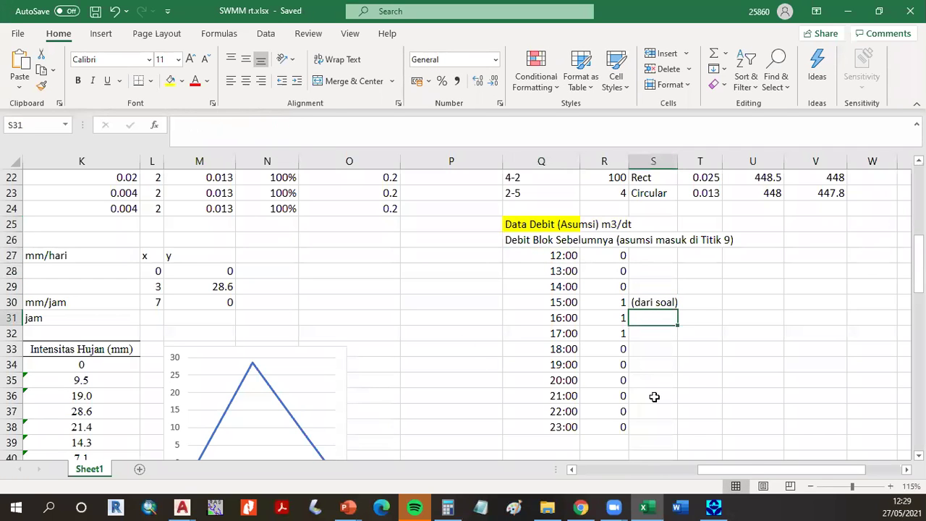
Close the SWMM rt.xlsx workbook and save its changes.
left_click(810, 493)
left_click(811, 493)
left_click(810, 493)
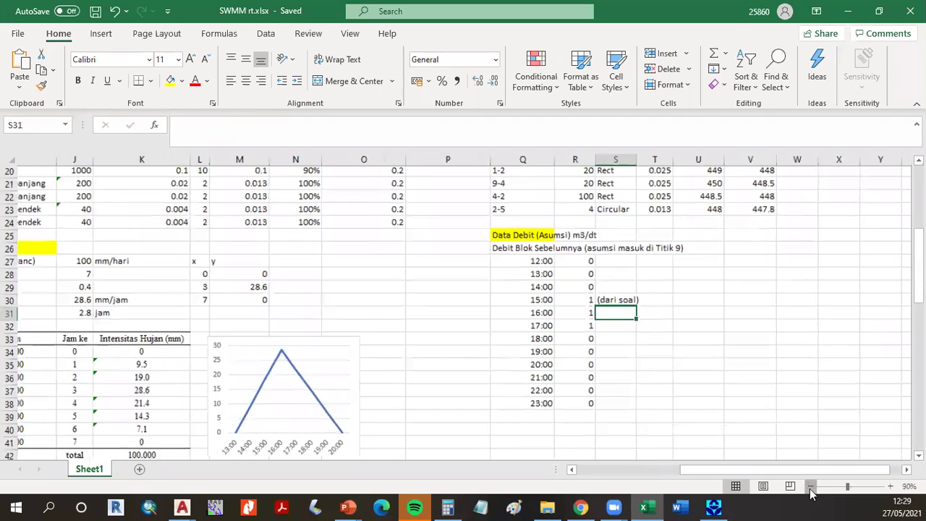
left_click(810, 493)
left_click(810, 494)
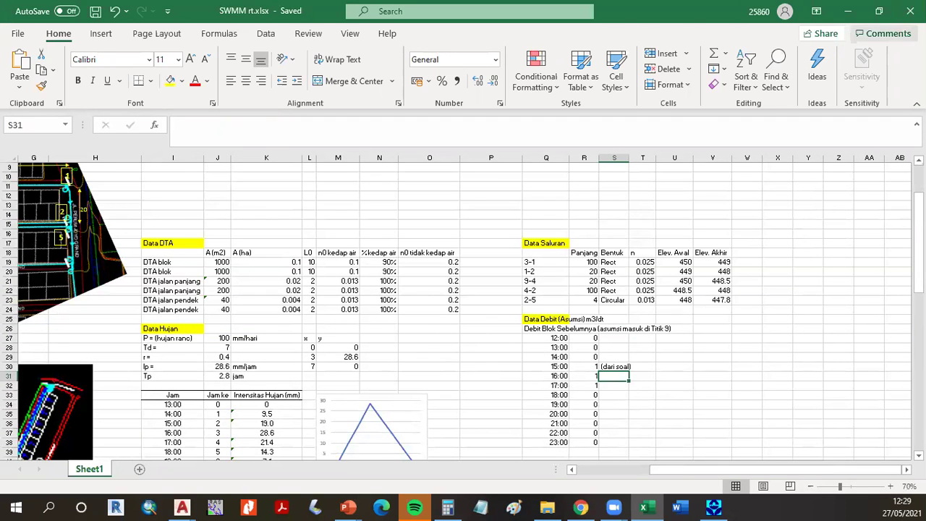
key("alt+F4")
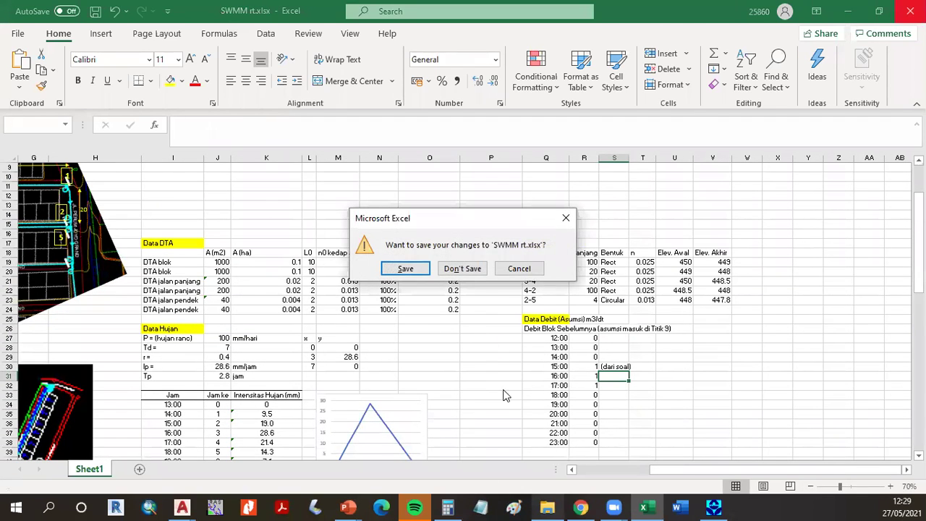
left_click(407, 269)
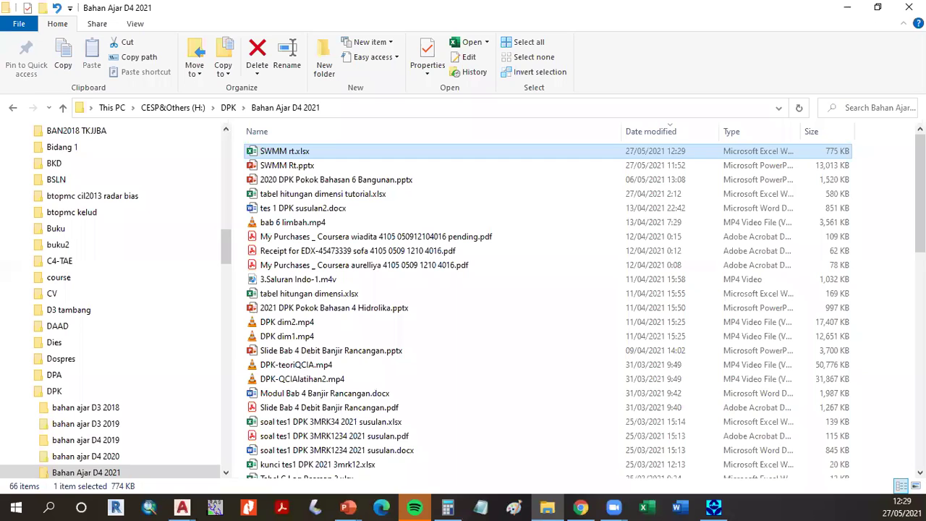
Minimise File Explorer to reveal SWMM 5.1, and move the Study Area Map window up within its workspace.
left_click(849, 9)
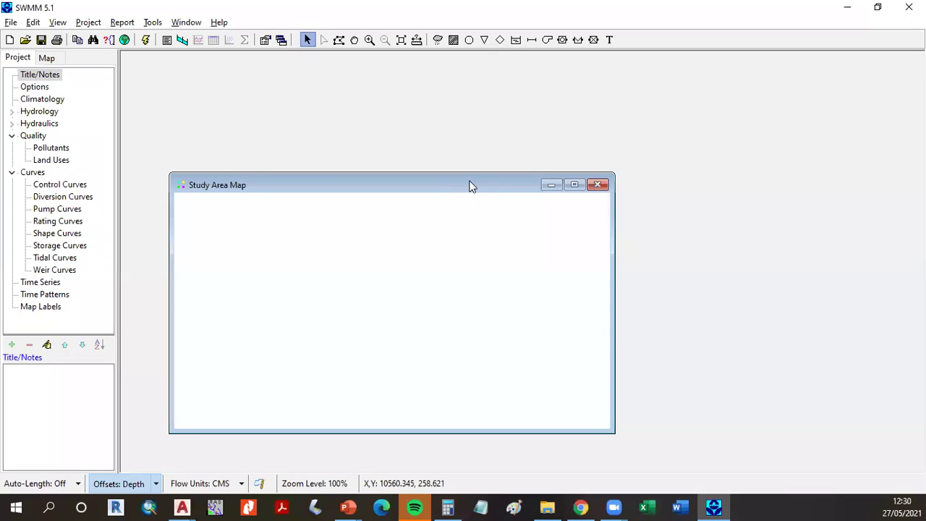
left_click_drag(470, 185, 561, 122)
Reopen SWMM rt.xlsx from the Bahan Ajar D4 2021 folder in File Explorer, and restore its Excel window to a smaller floating size.
left_click(547, 506)
double_click(315, 156)
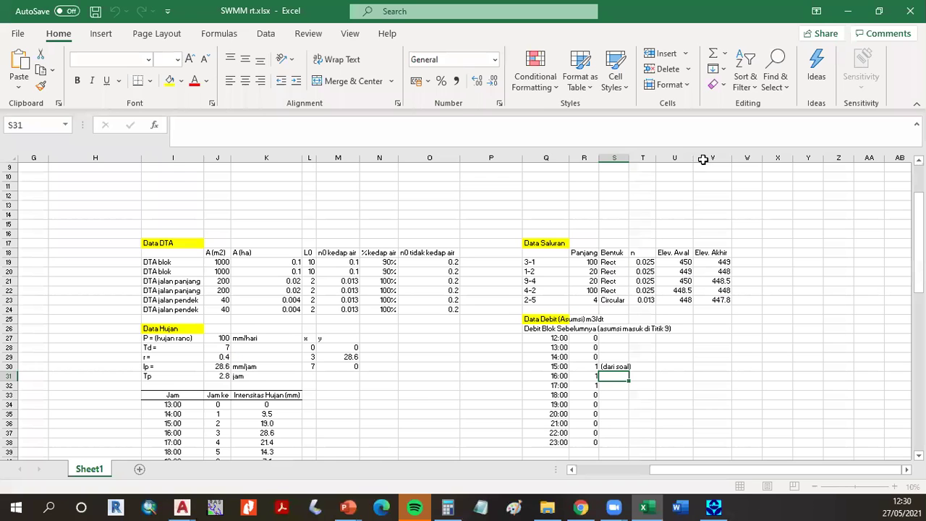
double_click(322, 16)
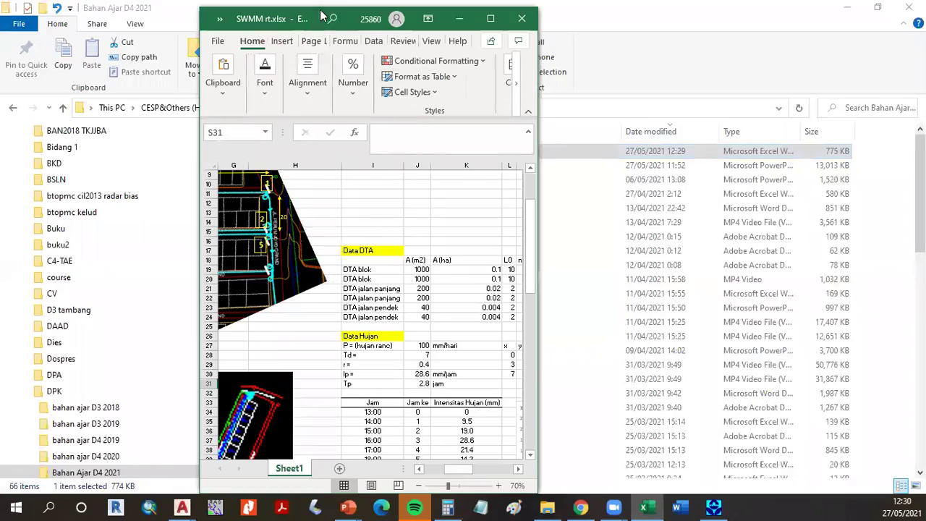
Switch from the SWMM rt.xlsx workbook to SWMM 5.1 and bring up the open PowerPoint presentations.
double_click(221, 20)
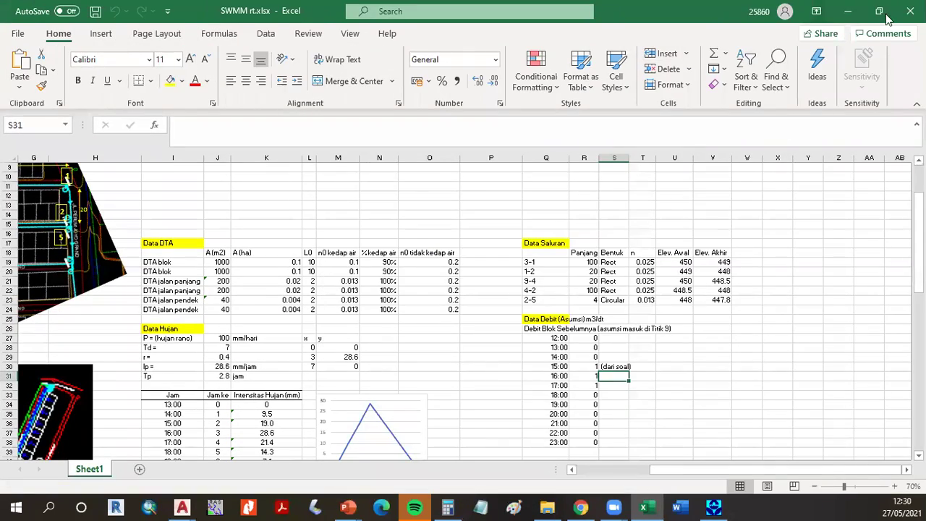
left_click(887, 20)
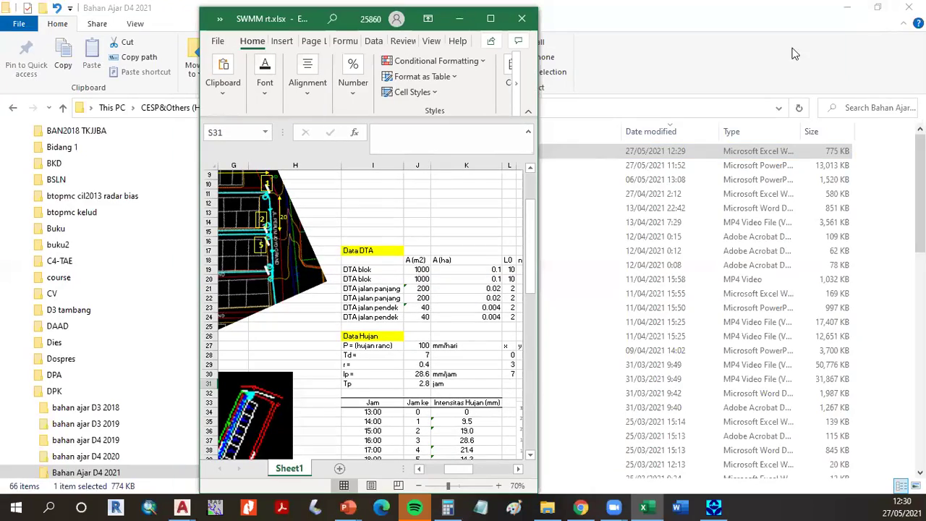
left_click(140, 39)
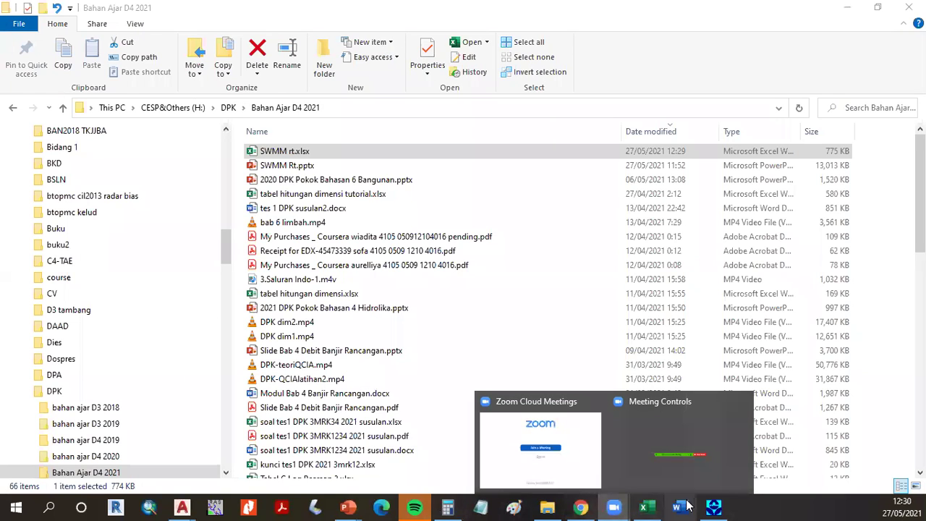
left_click(714, 506)
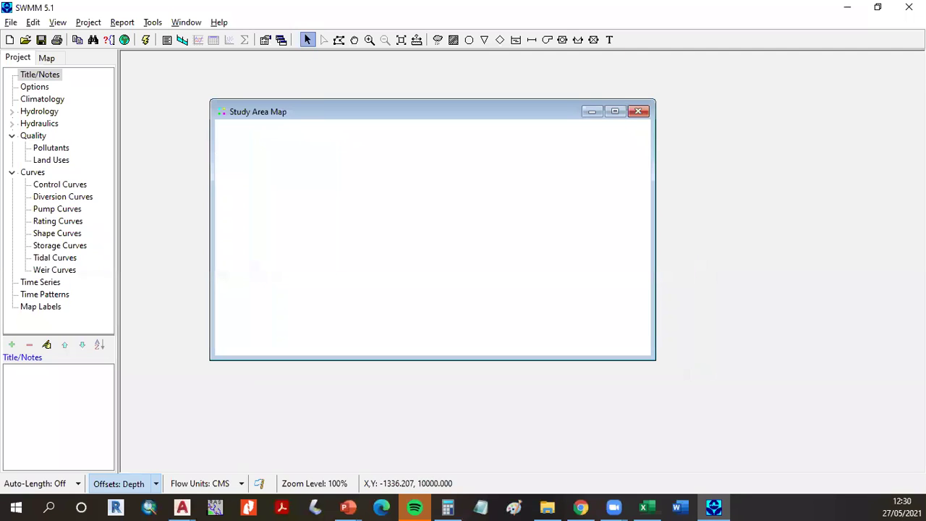
left_click(348, 506)
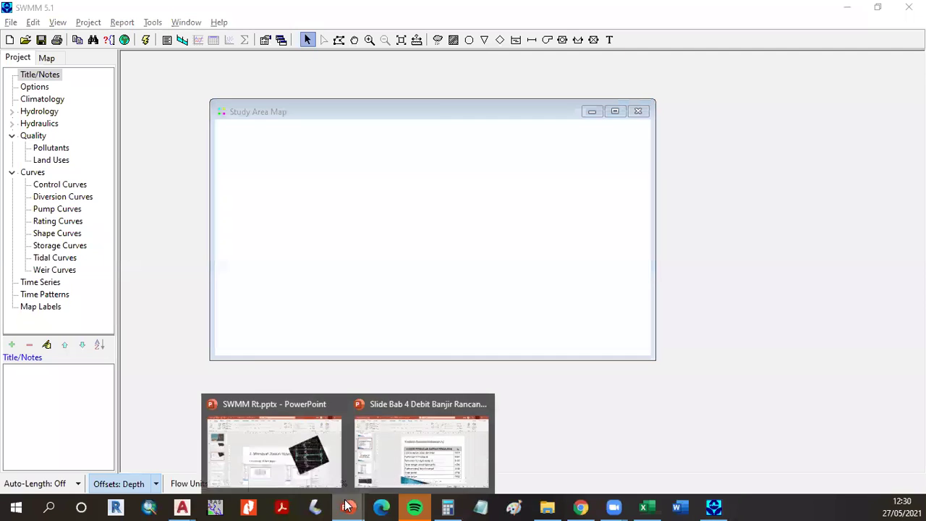
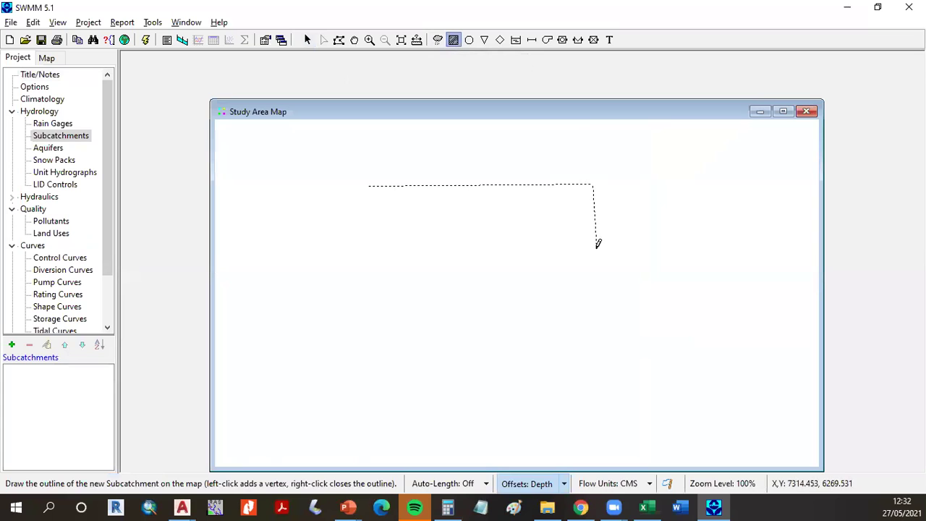
Complete and close the outline of the first large rectangular subcatchment in the upper middle of the Study Area Map.
left_click(360, 245)
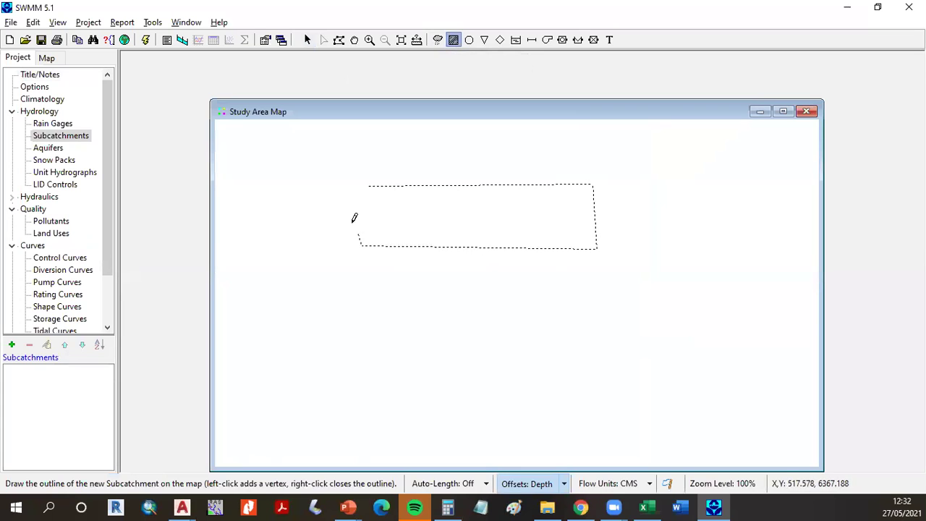
right_click(368, 185)
Draw a second large rectangular subcatchment below the first one, leaving a wide gap between them.
left_click(364, 271)
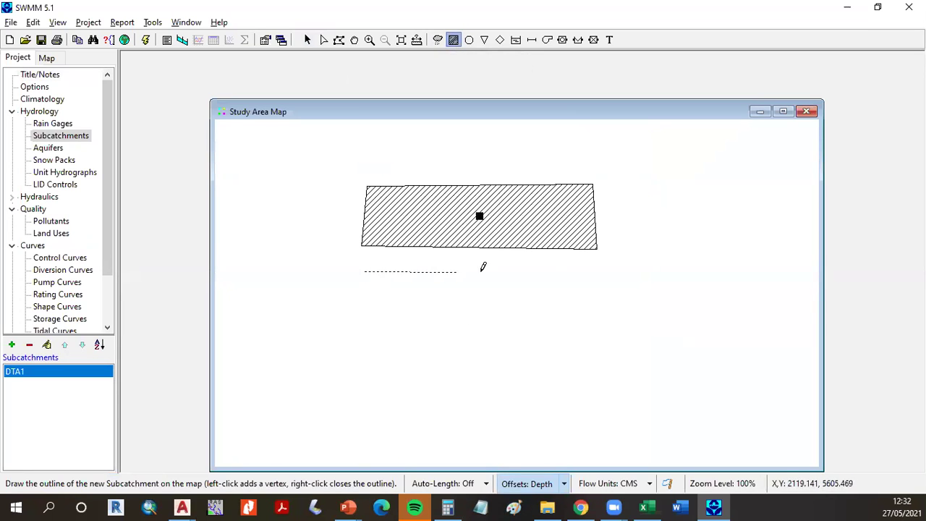
left_click(594, 274)
left_click(596, 335)
left_click(360, 333)
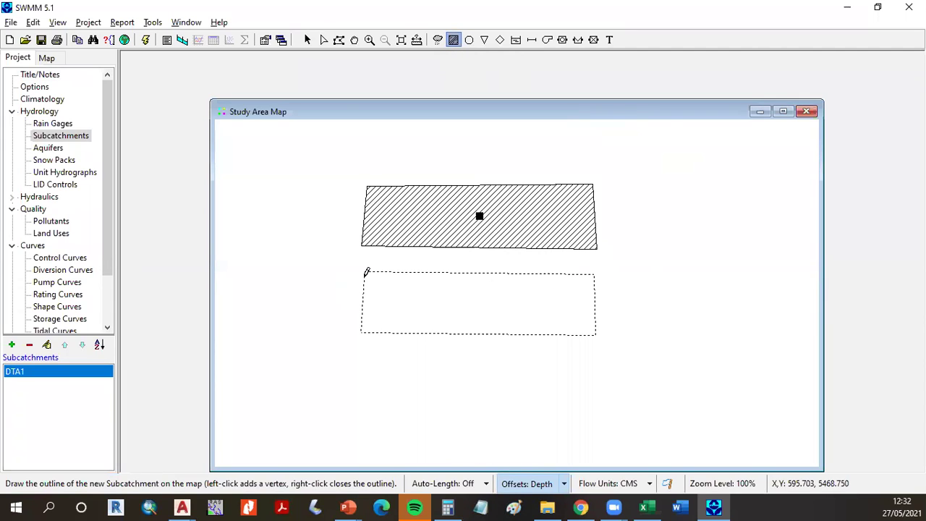
right_click(367, 272)
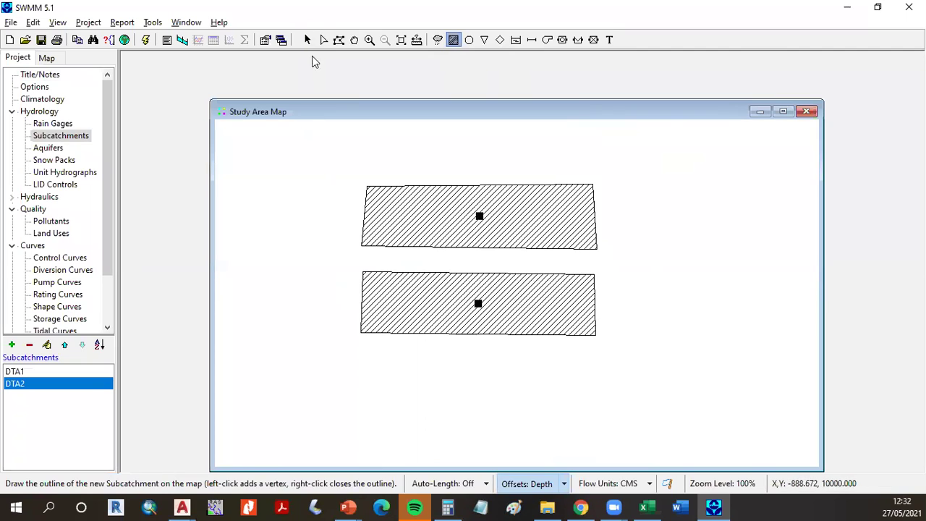
Check the vertices of the lower subcatchment and delete it from the Study Area Map.
left_click(307, 39)
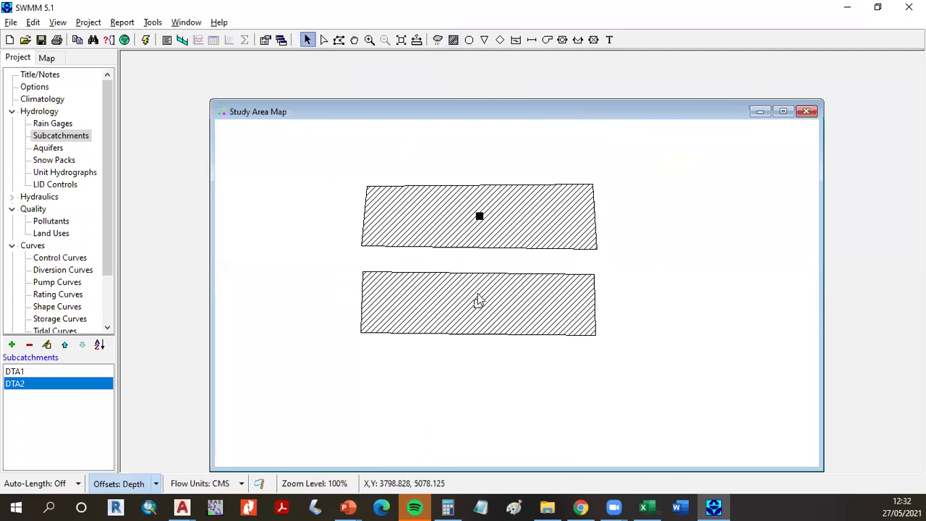
left_click(479, 304)
left_click(323, 40)
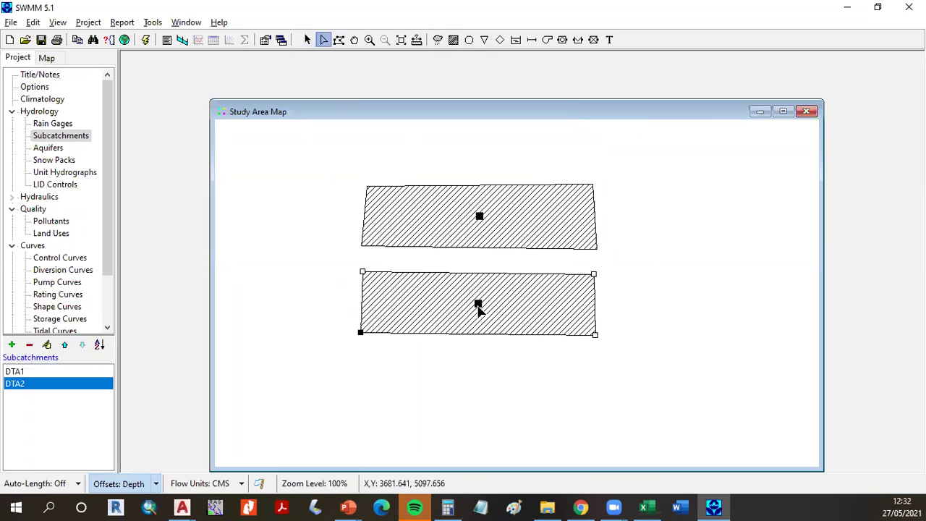
left_click(478, 273)
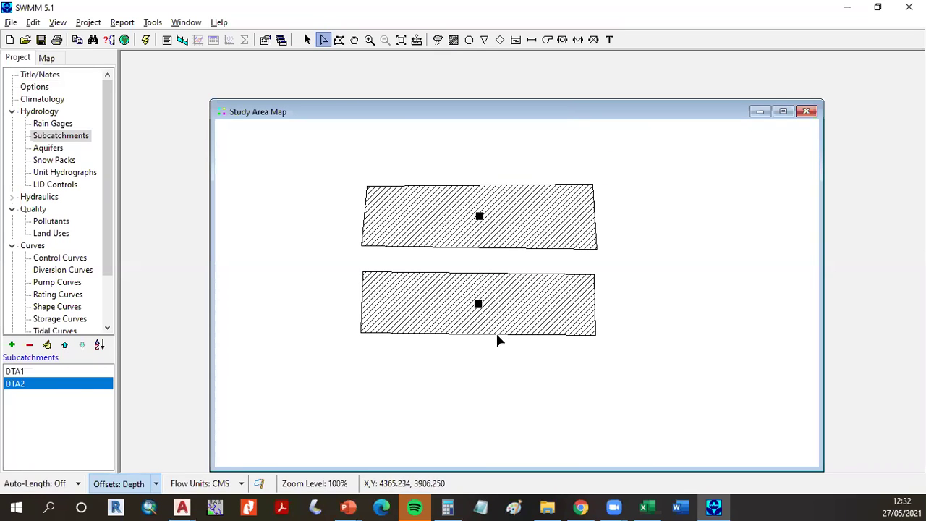
left_click(307, 40)
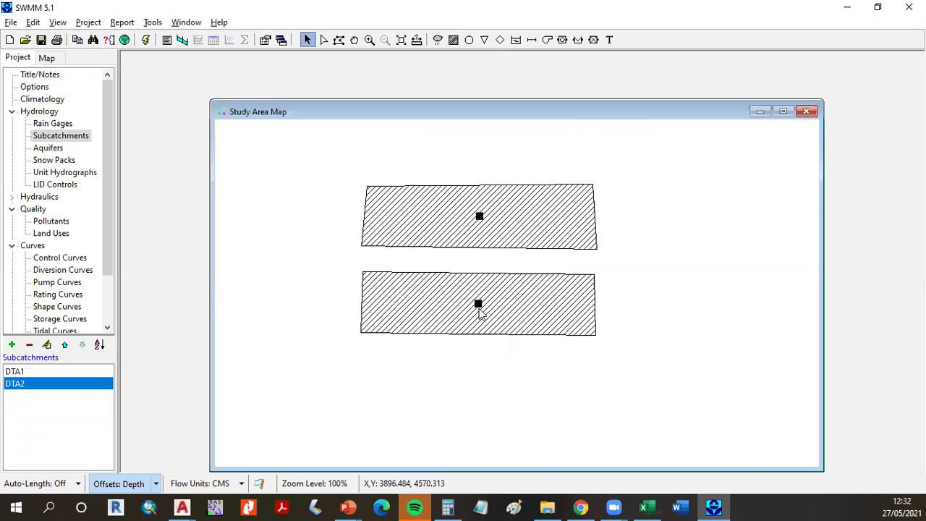
key("Delete")
left_click(431, 271)
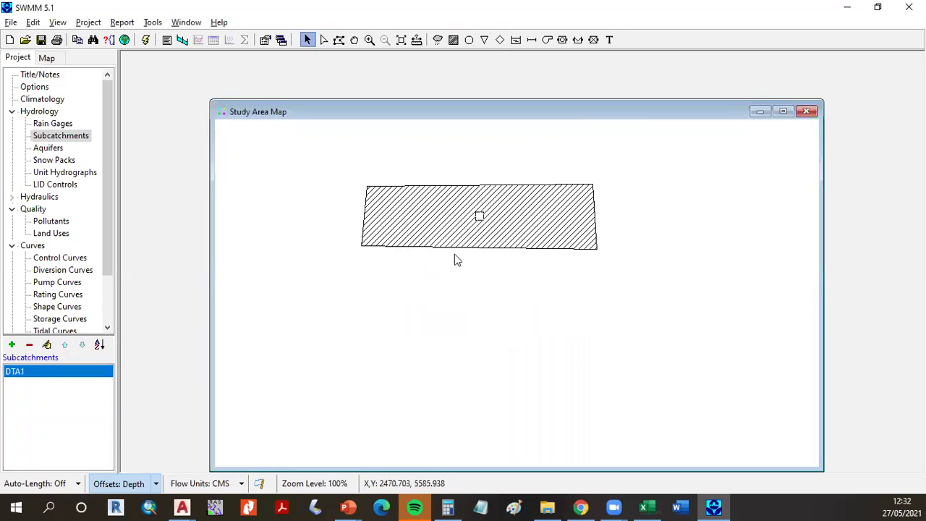
Redraw the second large rectangular subcatchment directly below the first, of similar size and with only a very narrow gap.
left_click(455, 40)
left_click(363, 250)
left_click(597, 253)
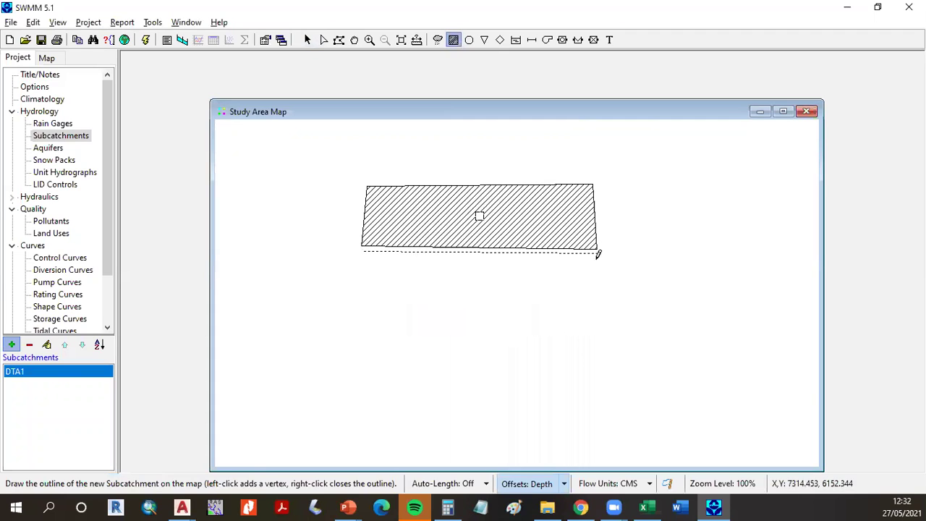
left_click(597, 318)
left_click(364, 313)
right_click(364, 251)
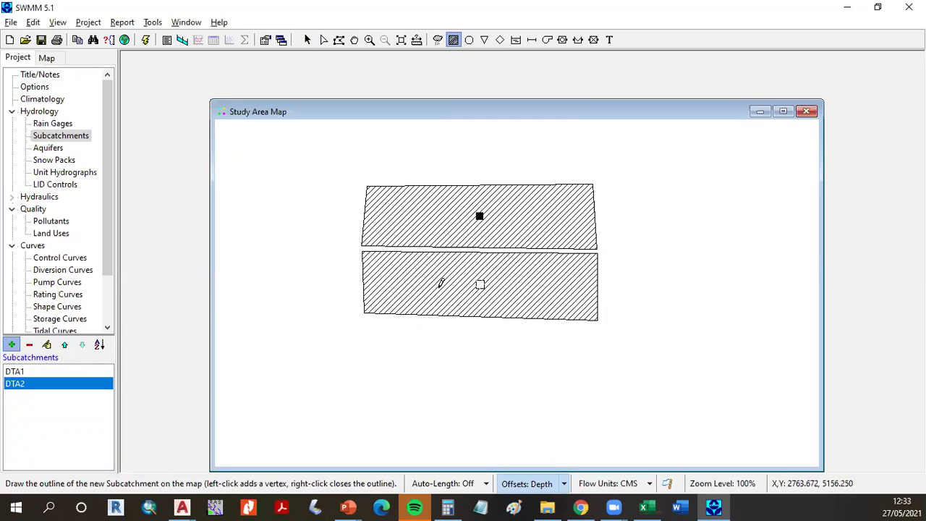
Draw a thin horizontal strip subcatchment along the upper edge of the first block, matching the block's width.
left_click(368, 165)
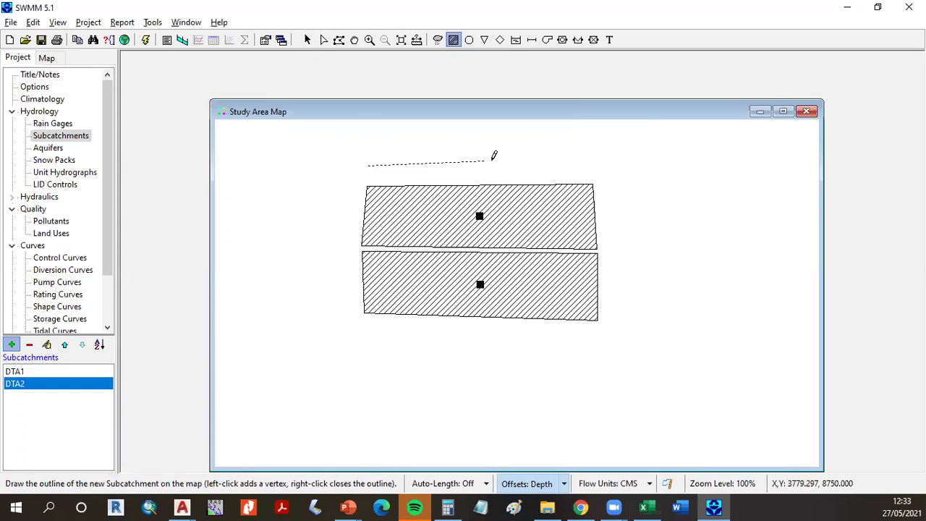
left_click(591, 167)
left_click(591, 178)
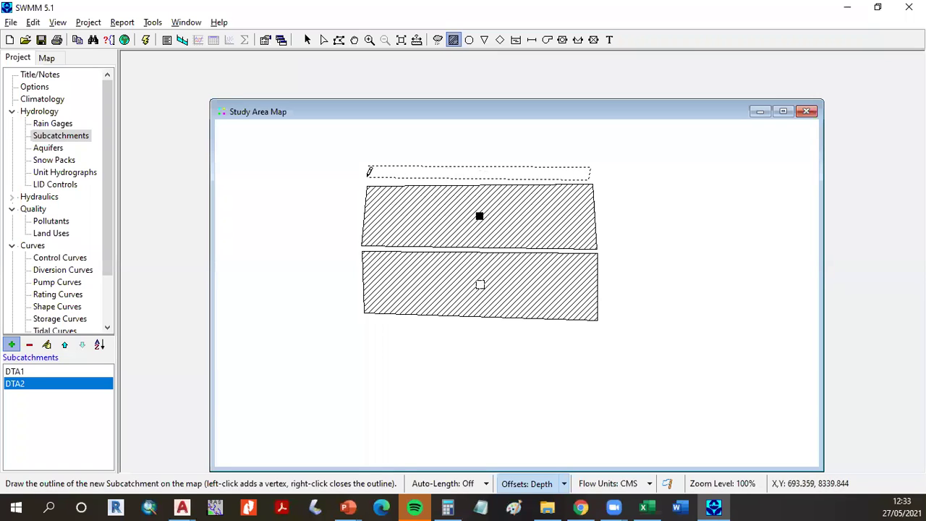
right_click(368, 174)
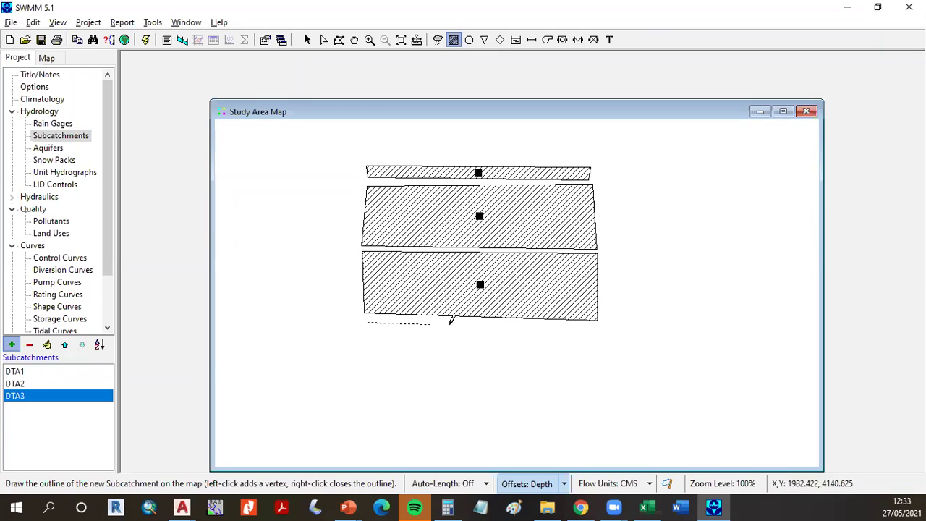
Draw a thin horizontal strip subcatchment along the lower edge of the second block, matching the block's width.
left_click(594, 328)
left_click(595, 339)
left_click(366, 334)
right_click(368, 326)
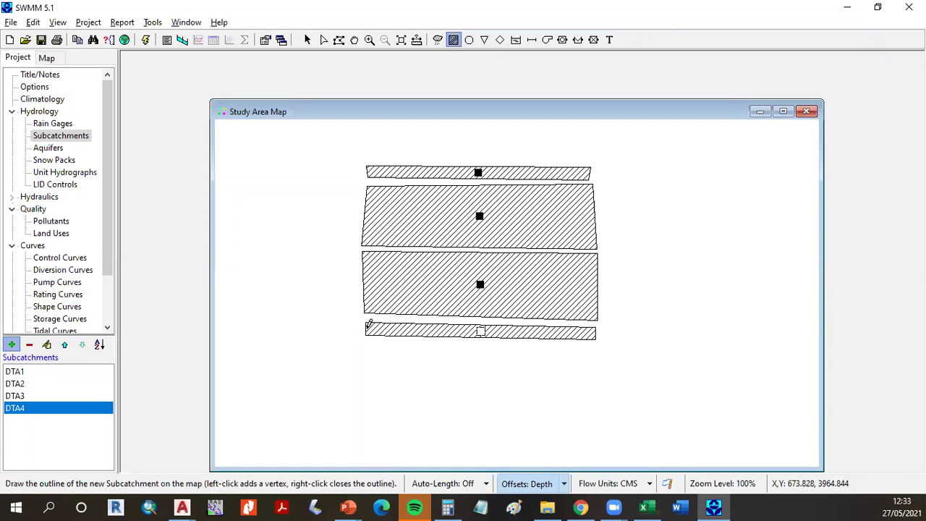
left_click(363, 188)
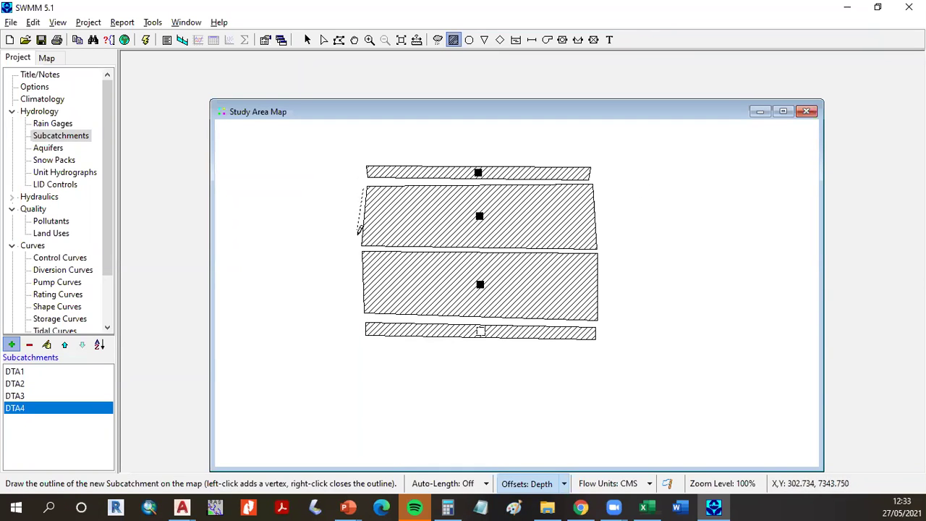
left_click(345, 311)
key("Escape")
Draw a thin vertical strip subcatchment beside the left edges of the two blocks, spanning their combined height.
left_click(340, 188)
left_click(351, 190)
left_click(341, 309)
right_click(345, 188)
Draw a thin vertical strip subcatchment beside the right edges of the two blocks, spanning their combined height.
left_click(612, 188)
left_click(609, 319)
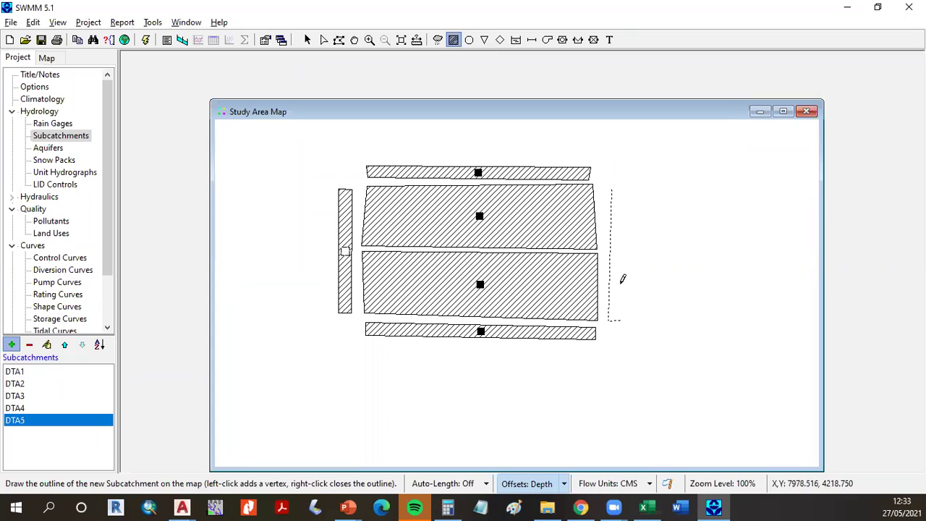
right_click(625, 193)
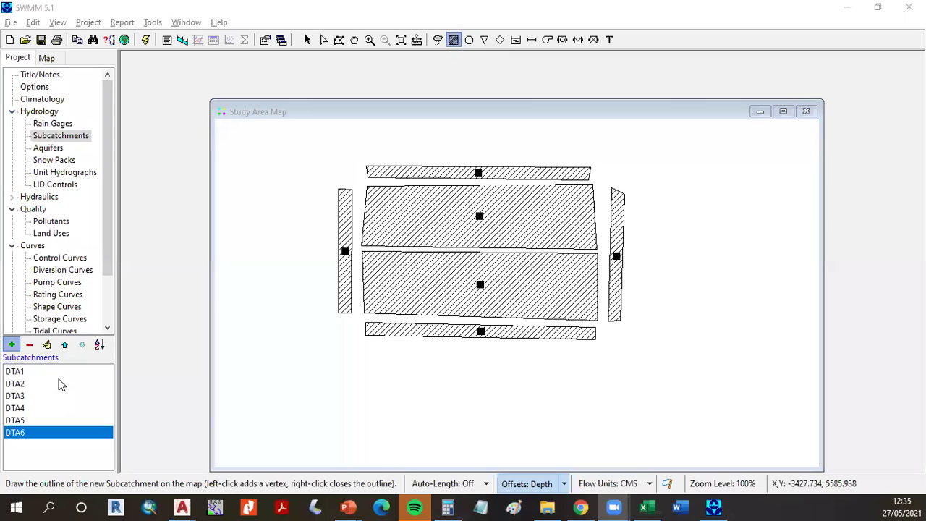
Examine the Rain Gages category and the Hydraulics object categories for nodes and links, including Junctions and Conduits.
left_click(60, 124)
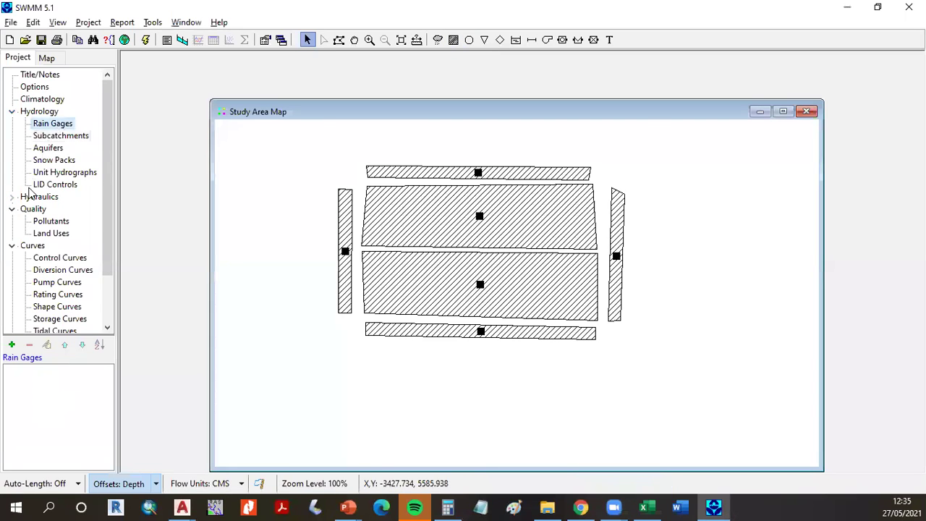
left_click(11, 197)
left_click(24, 208)
left_click(52, 224)
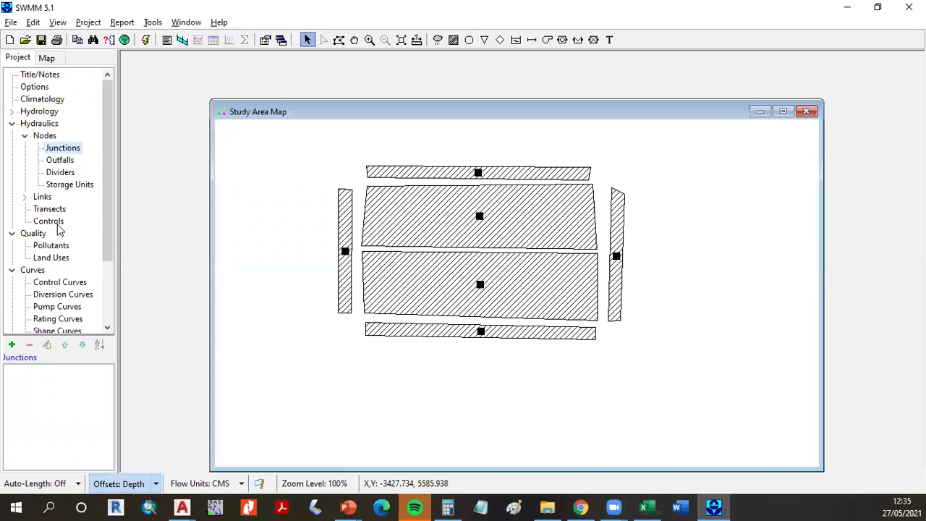
left_click(25, 197)
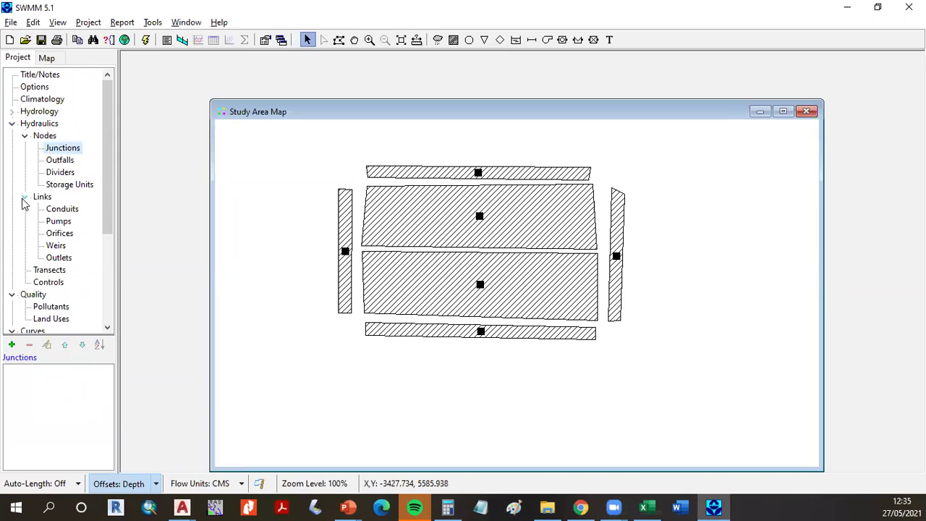
left_click(62, 210)
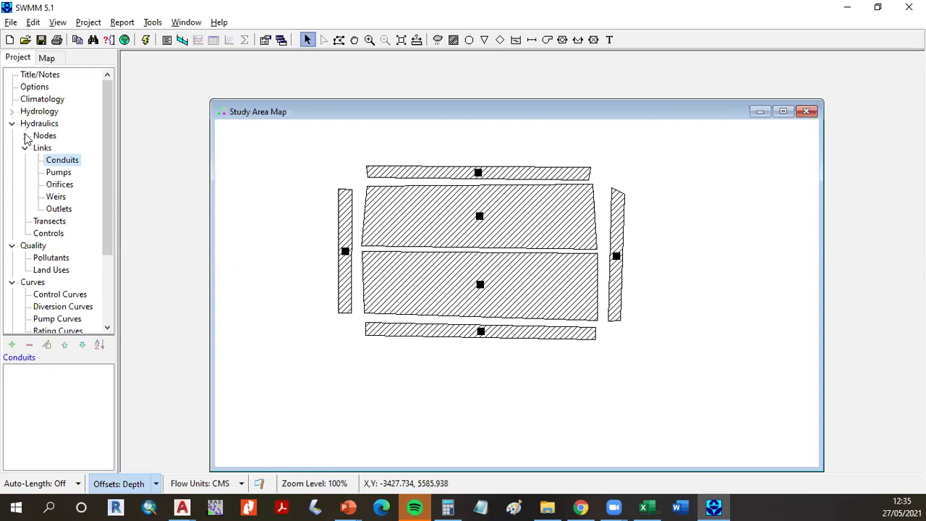
Return to the Subcatchments category and locate DTA1 and DTA2 on the Study Area Map.
left_click(12, 112)
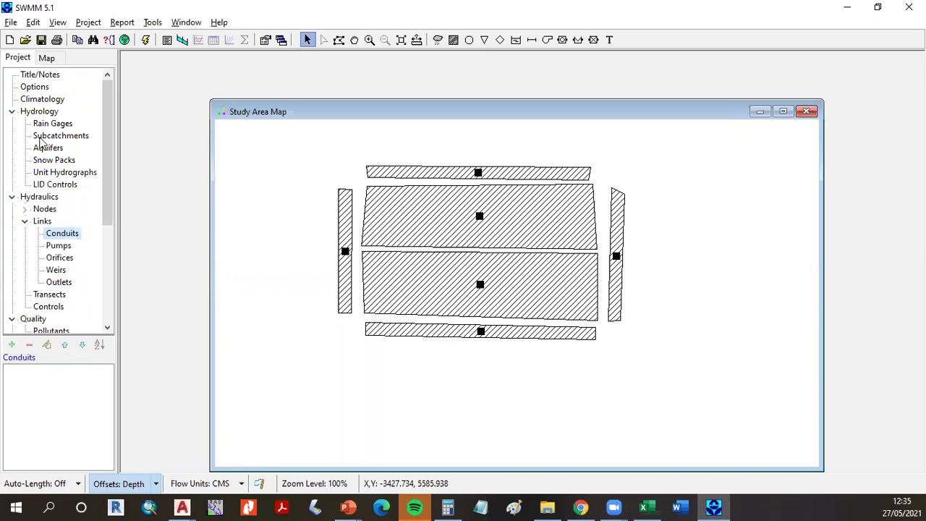
left_click(44, 138)
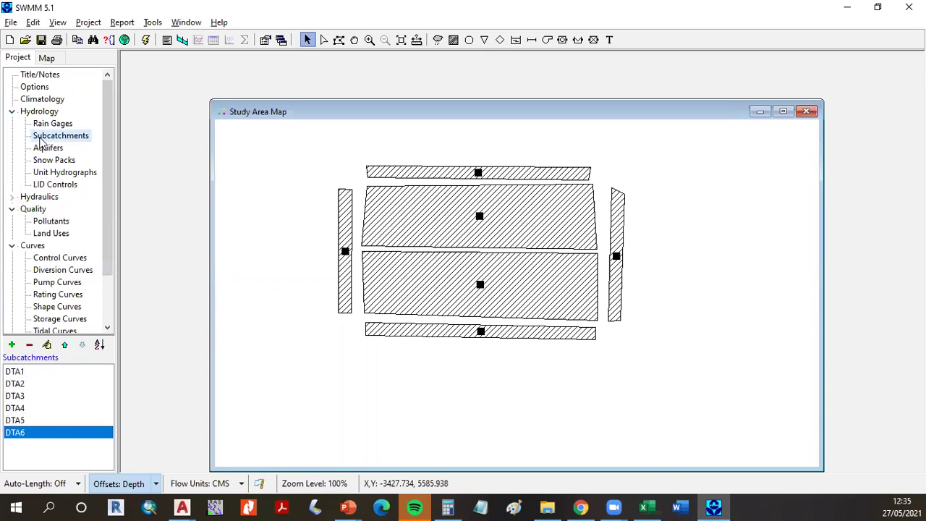
left_click(40, 372)
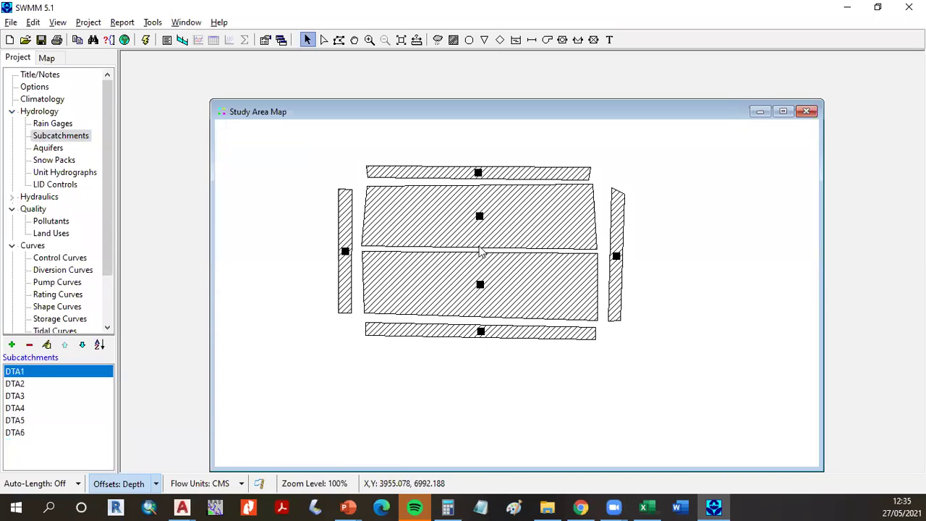
left_click(24, 388)
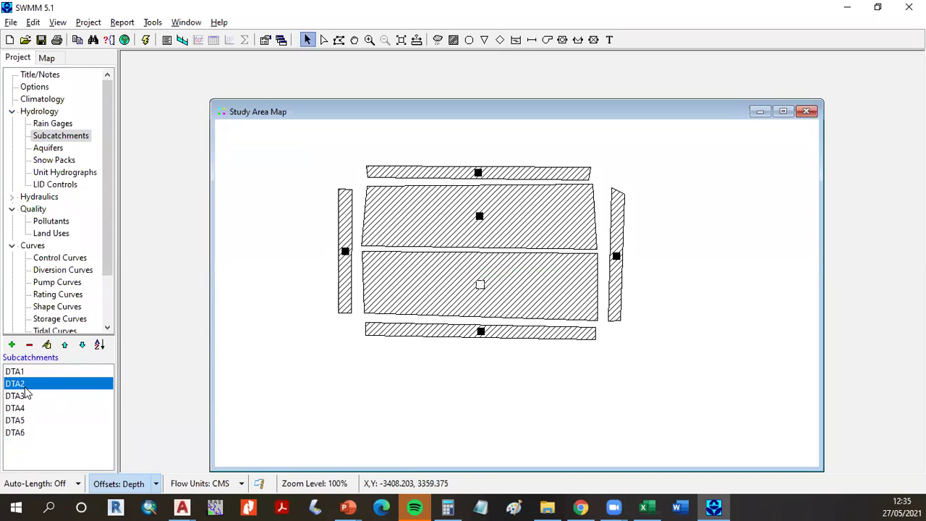
Try to edit the name of subcatchment DTA1 in its properties.
double_click(31, 372)
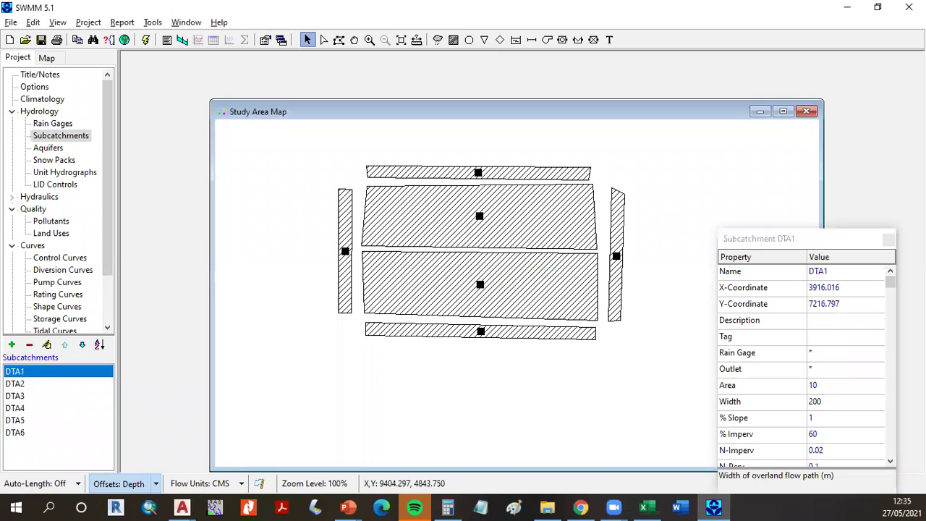
left_click(848, 272)
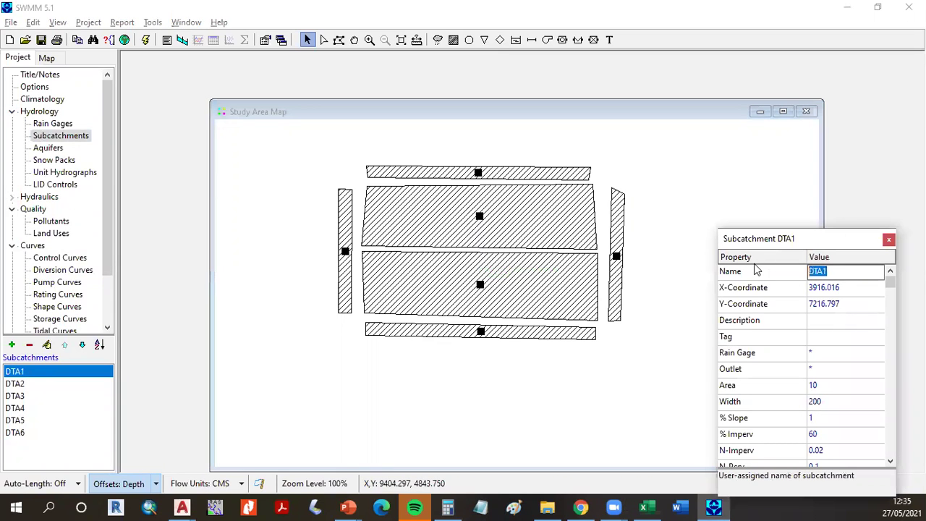
key("Home")
key("shift+Right")
type("Su")
key("Escape")
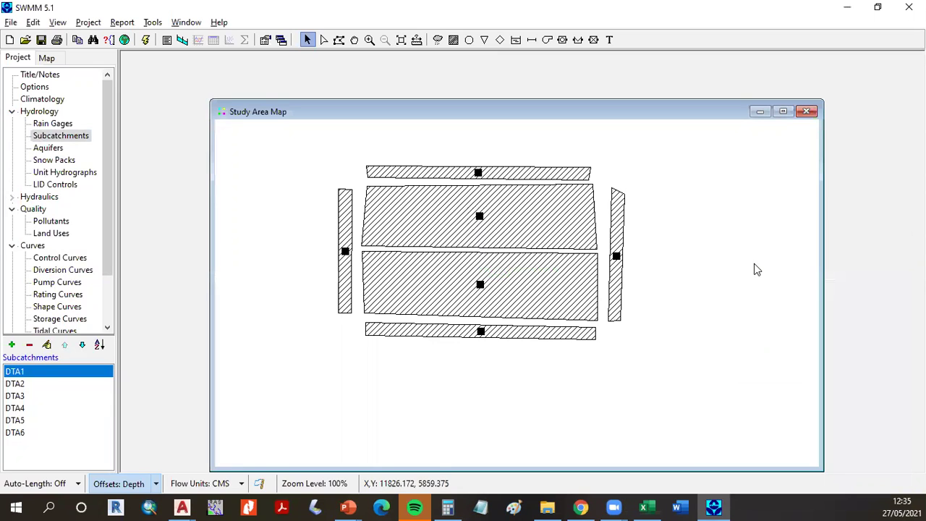
Check the editable Name property of subcatchment DTA1 and close its properties without changing it.
double_click(62, 377)
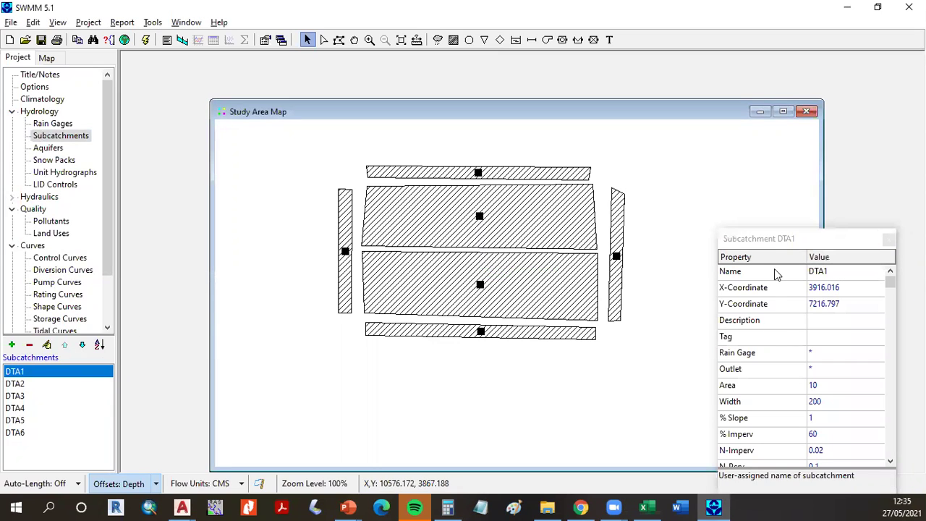
left_click(816, 272)
left_click(822, 272)
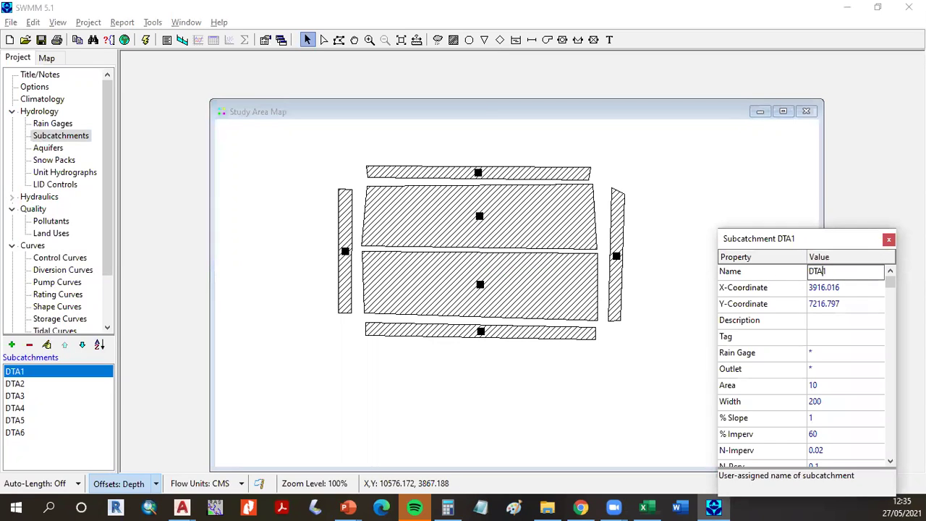
left_click(888, 239)
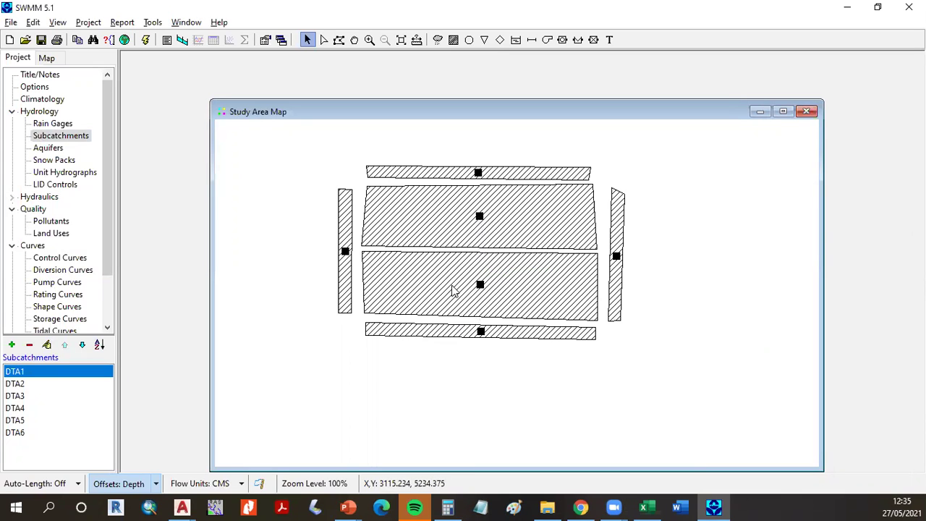
Switch to the SWMM Rt.pptx presentation in PowerPoint and review the slides on creating subcatchments, rain gages and rainfall data, then return to SWMM.
mouse_move(355, 506)
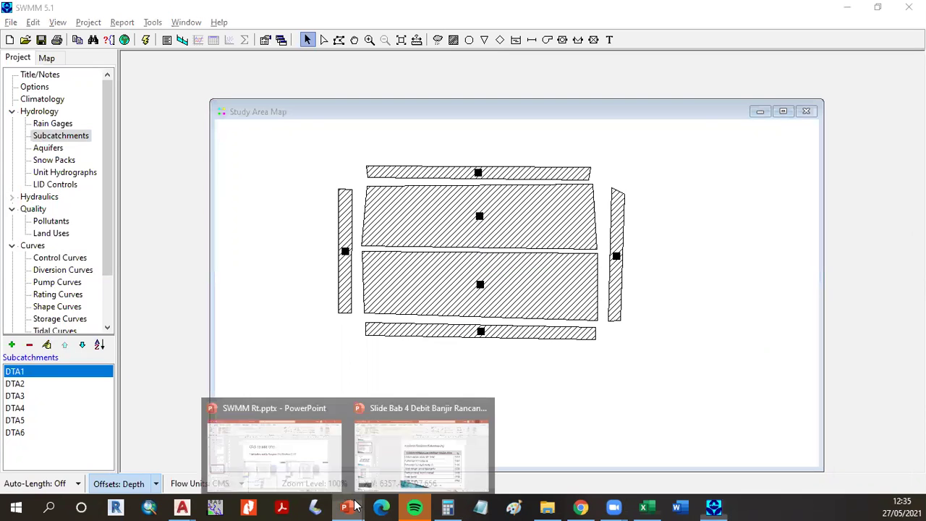
left_click(290, 465)
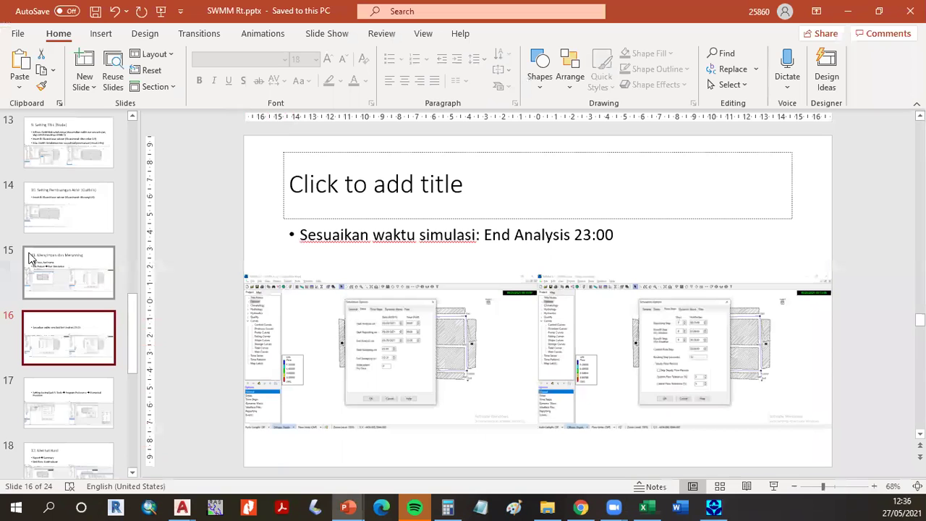
scroll(62, 248, "up", 6)
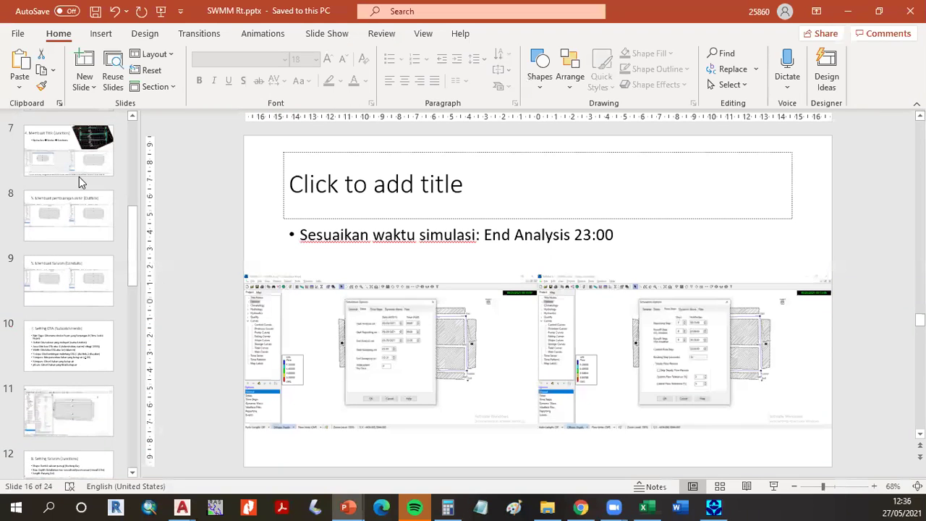
scroll(78, 217, "up", 5)
left_click(80, 233)
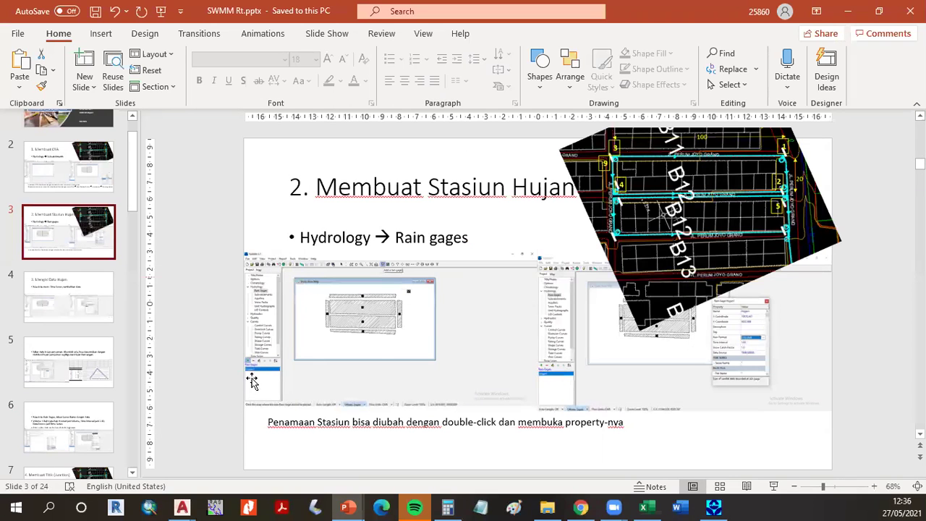
left_click(88, 302)
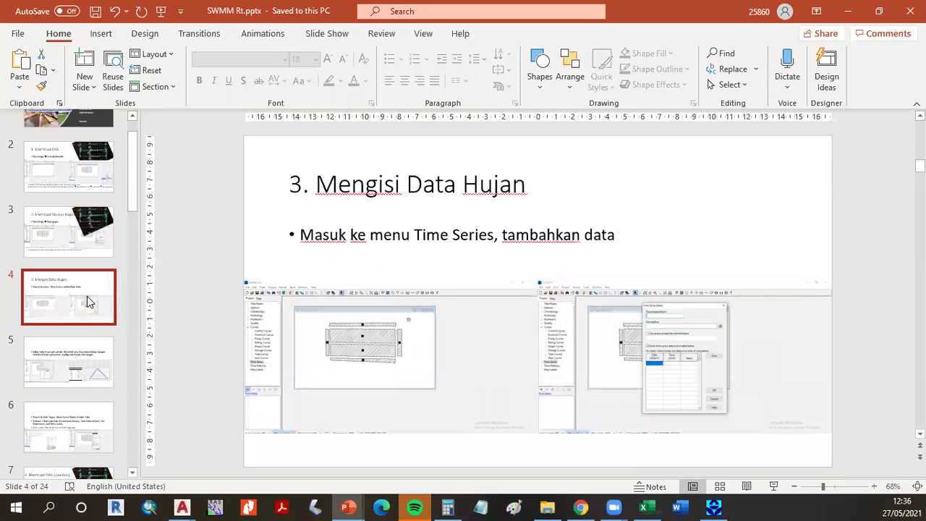
key("Up")
key("Up")
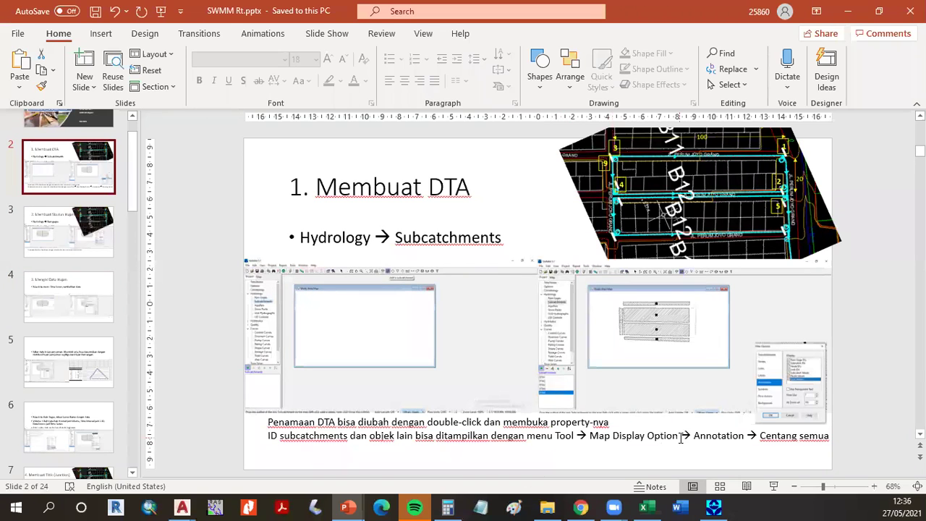
left_click(848, 11)
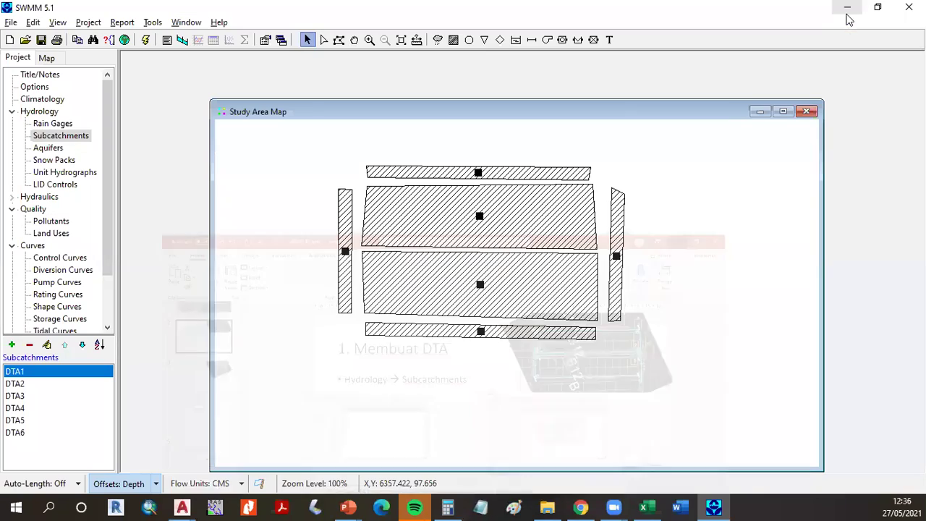
Turn on all map annotations: rain gage, subcatchment, node and link IDs, plus subcatchment, node and link values.
left_click(142, 22)
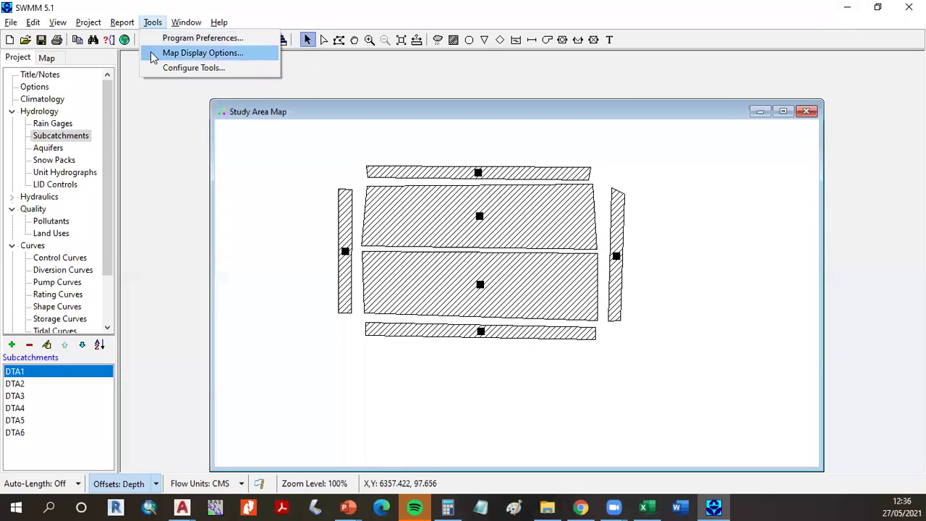
left_click(170, 51)
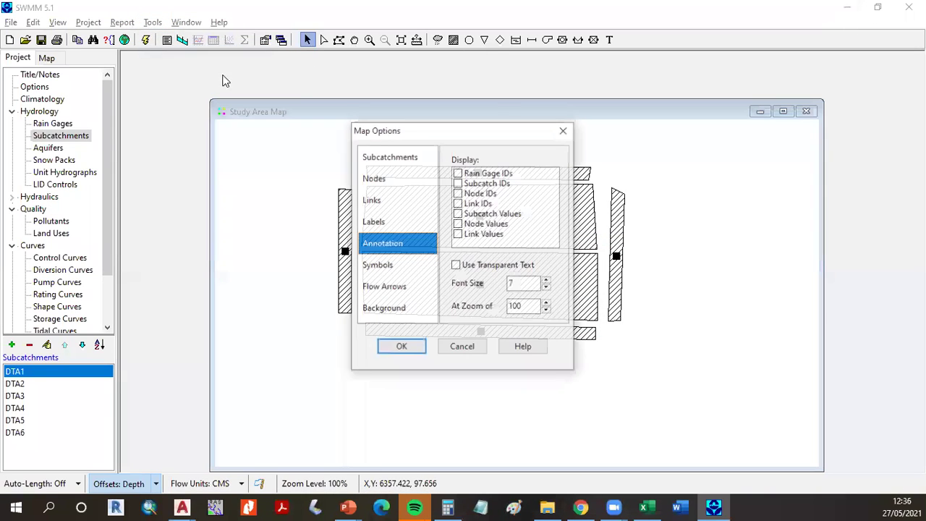
left_click(458, 173)
left_click(458, 183)
left_click(458, 193)
left_click(458, 203)
left_click(458, 214)
left_click(458, 224)
left_click(458, 234)
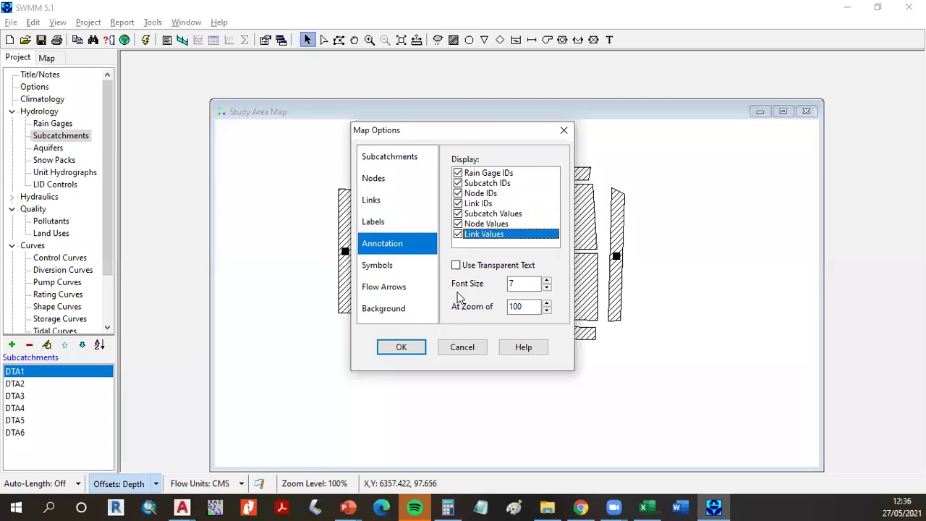
left_click(401, 348)
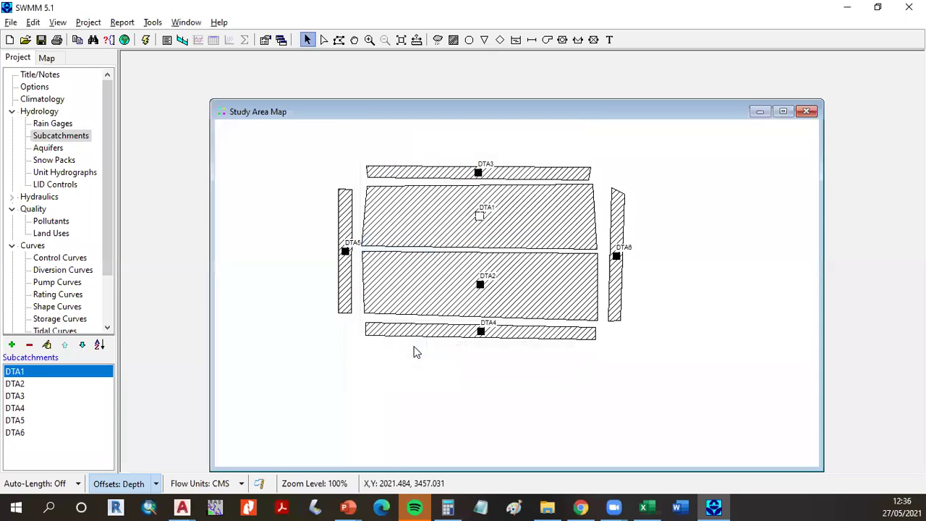
Maximize the Study Area Map and frame all six labelled subcatchments.
left_click(784, 111)
scroll(509, 202, "up", 3)
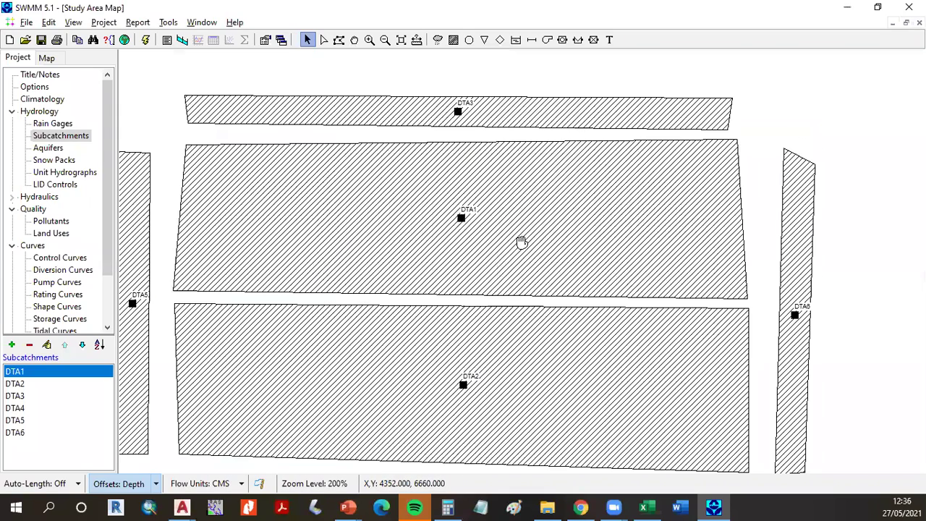
scroll(372, 289, "down", 3)
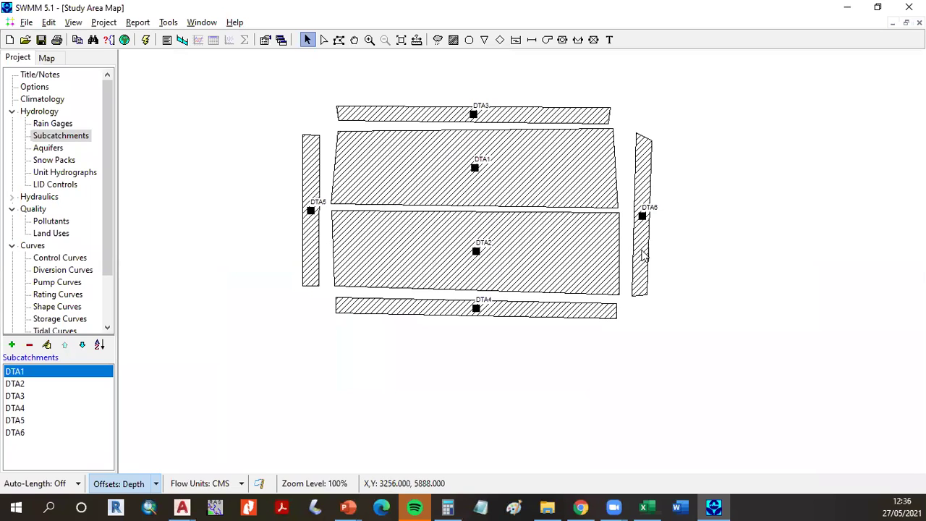
scroll(384, 340, "down", 1)
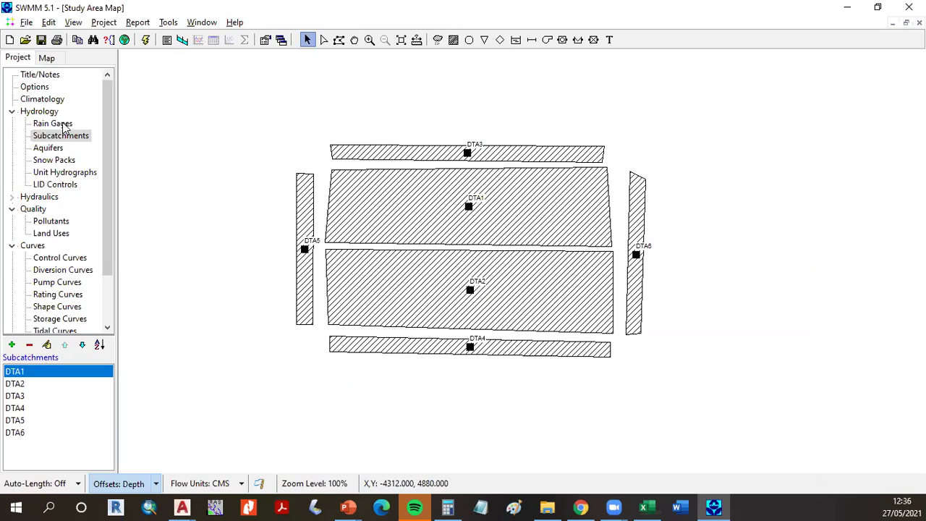
Place three rain gages on the map: one above and left of the subcatchments, one above DTA3, and one below and right of DTA4.
left_click(52, 124)
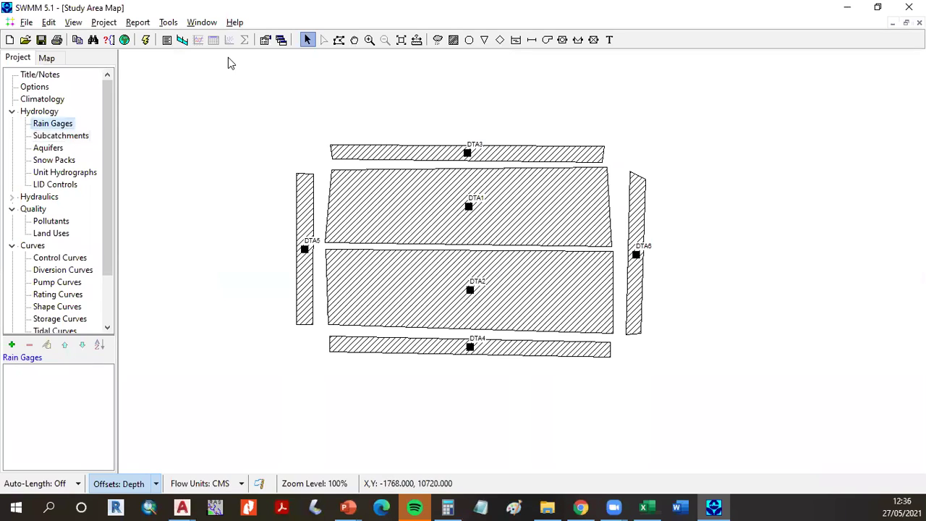
left_click(436, 45)
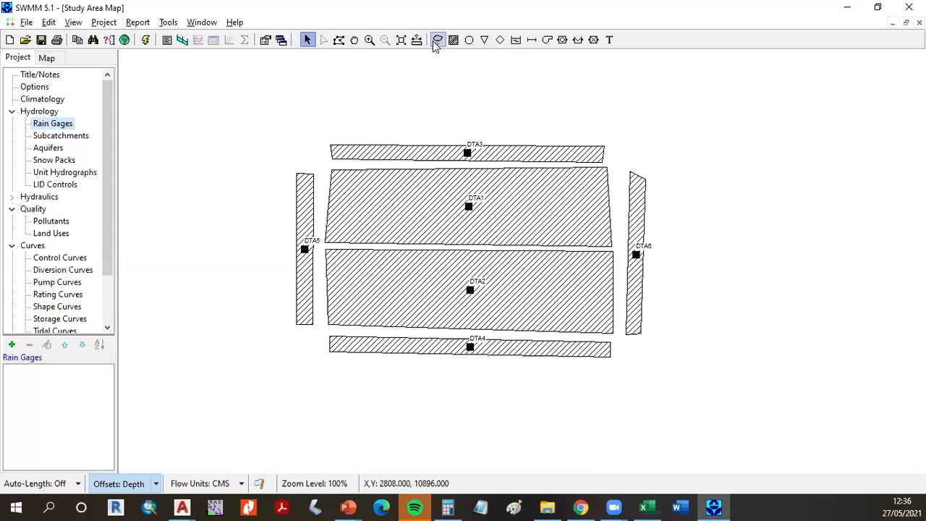
left_click(436, 40)
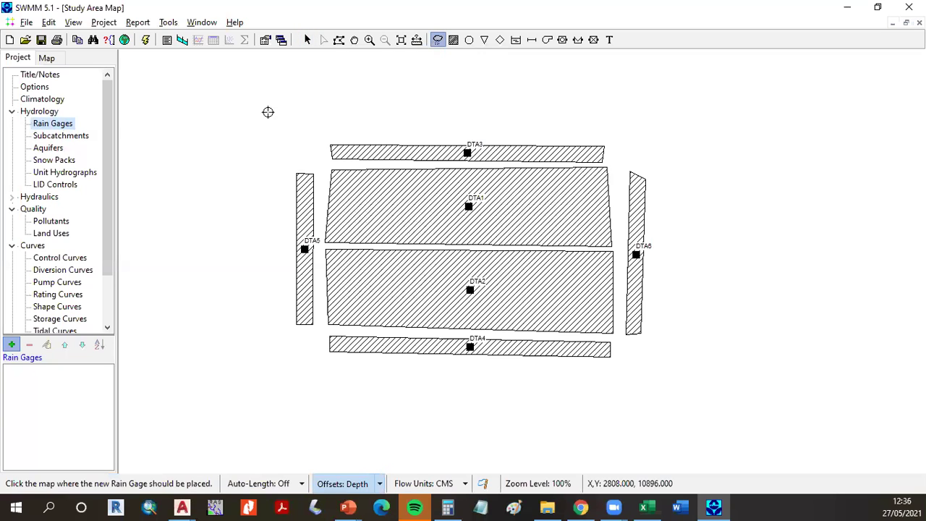
left_click(228, 91)
left_click(540, 88)
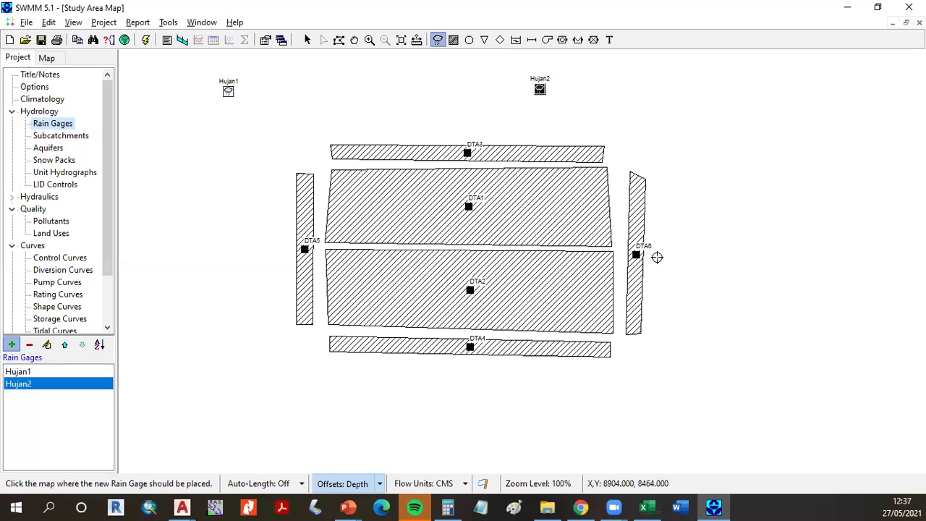
left_click(673, 425)
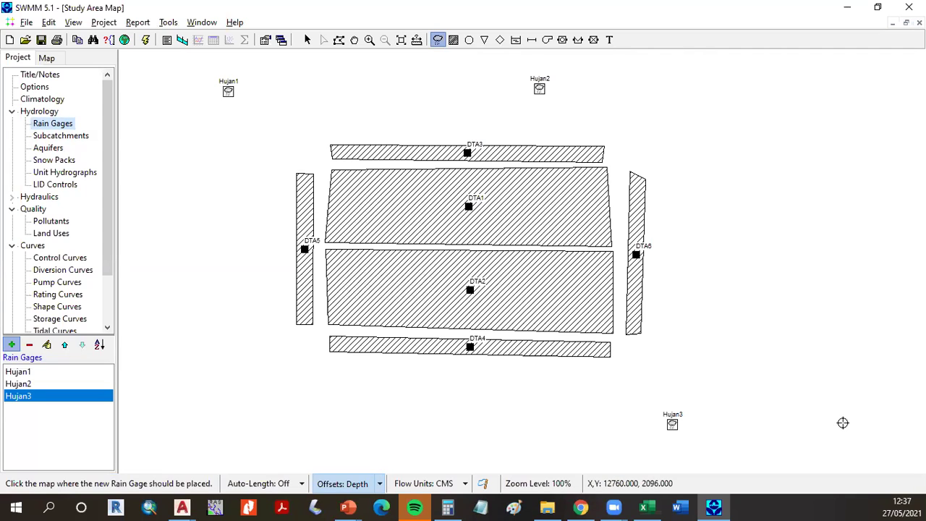
key("Escape")
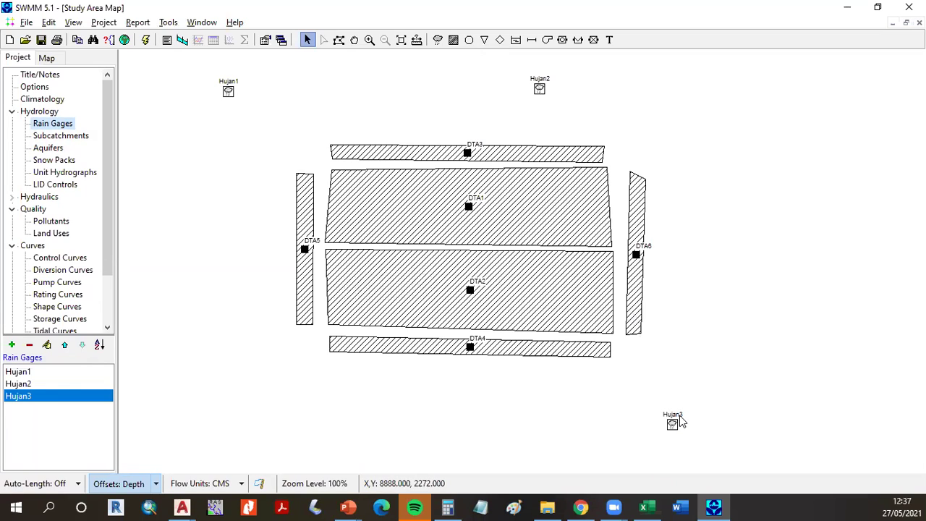
Delete the rain gages Hujan3 and Hujan2, keeping only Hujan1.
left_click(29, 346)
left_click(447, 276)
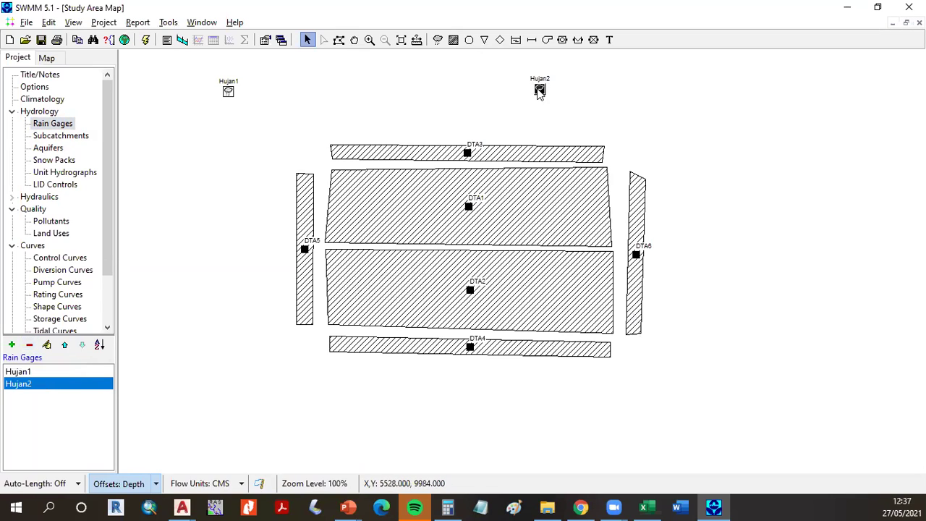
key("Delete")
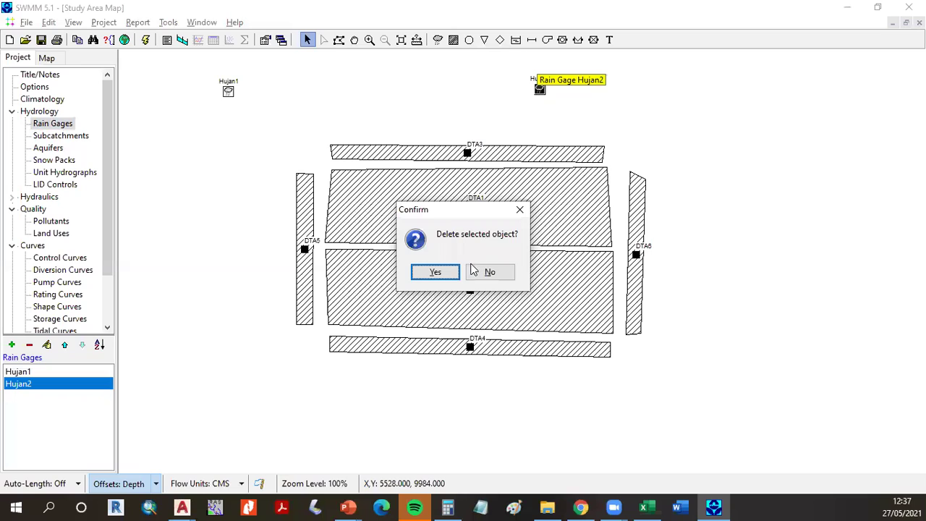
left_click(435, 272)
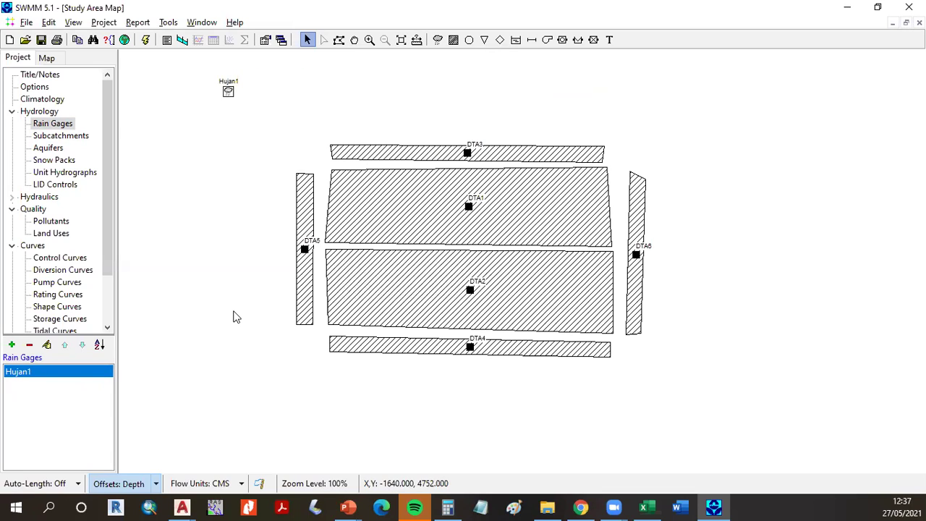
Rename the rain gage Hujan1 as StaHujan1 in its properties.
double_click(87, 372)
left_click(825, 274)
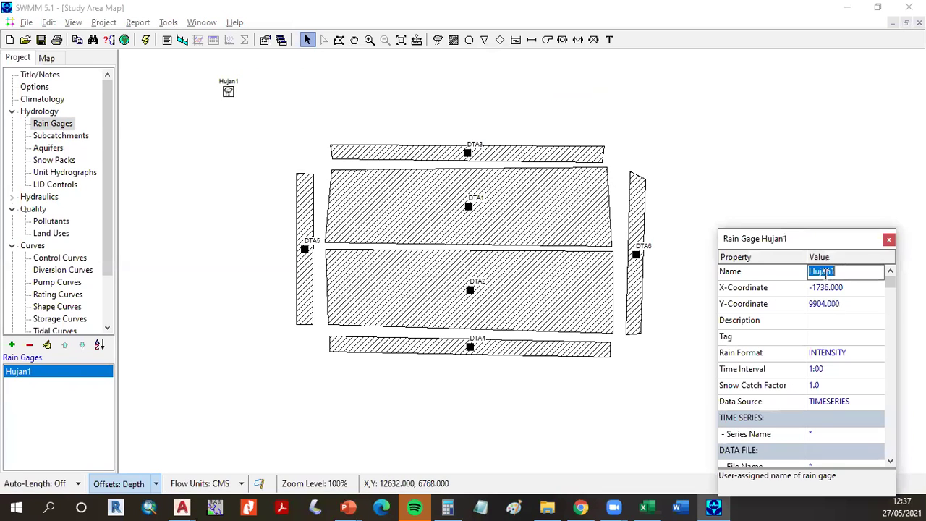
left_click_drag(824, 274, 802, 278)
type("StaHujan")
key("Return")
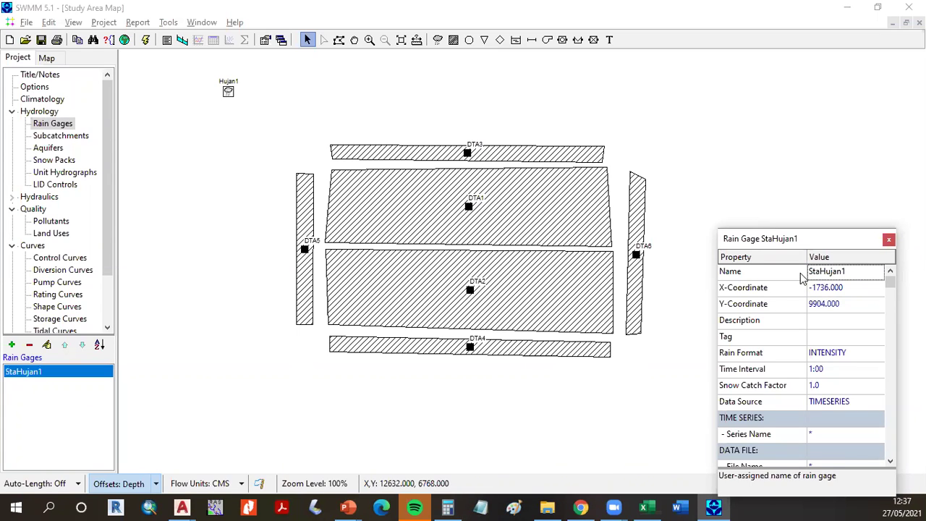
left_click(889, 239)
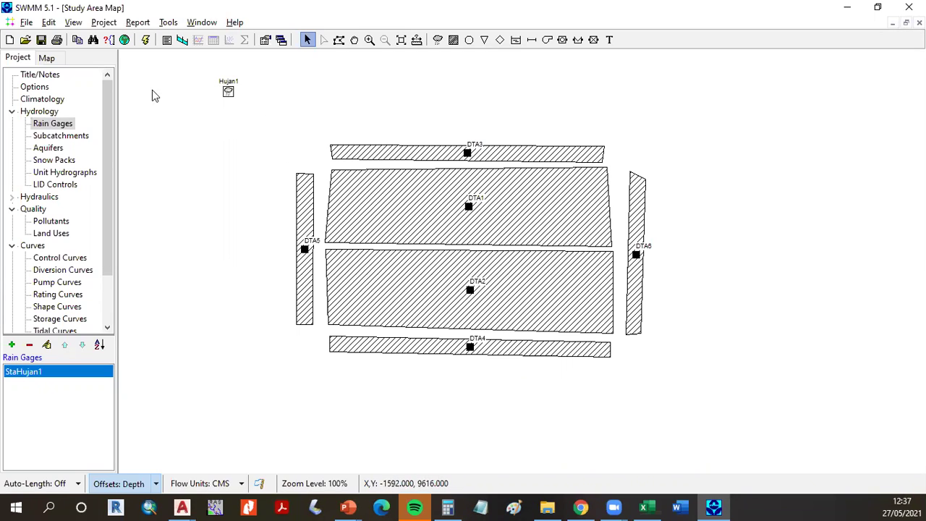
Place two junctions on the map: one between DTA3 and the upper end of DTA6, one between DTA4 and the lower end of DTA6.
left_click(12, 197)
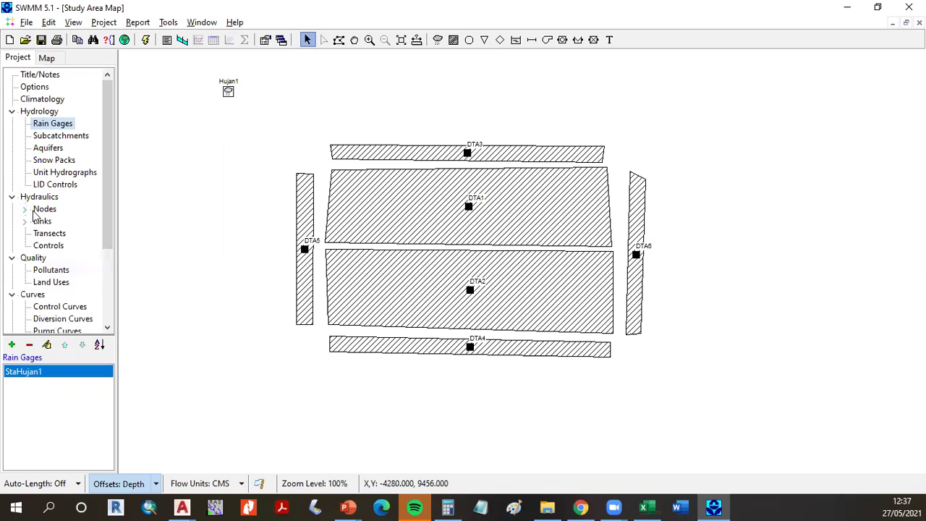
left_click(26, 209)
left_click(47, 224)
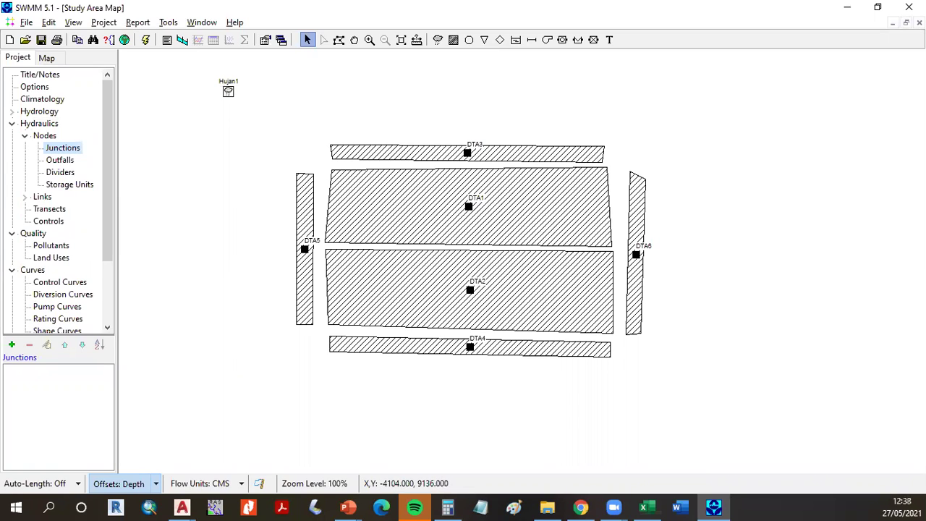
left_click(468, 40)
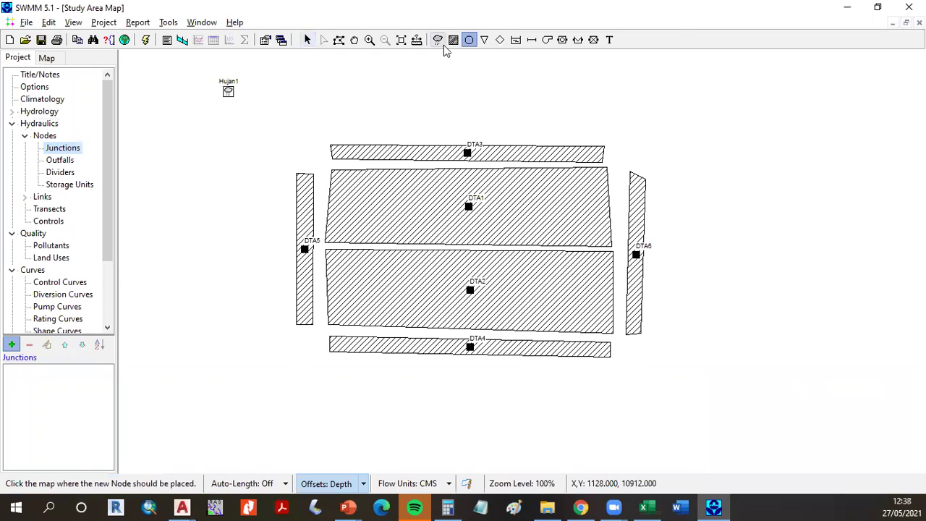
left_click(618, 160)
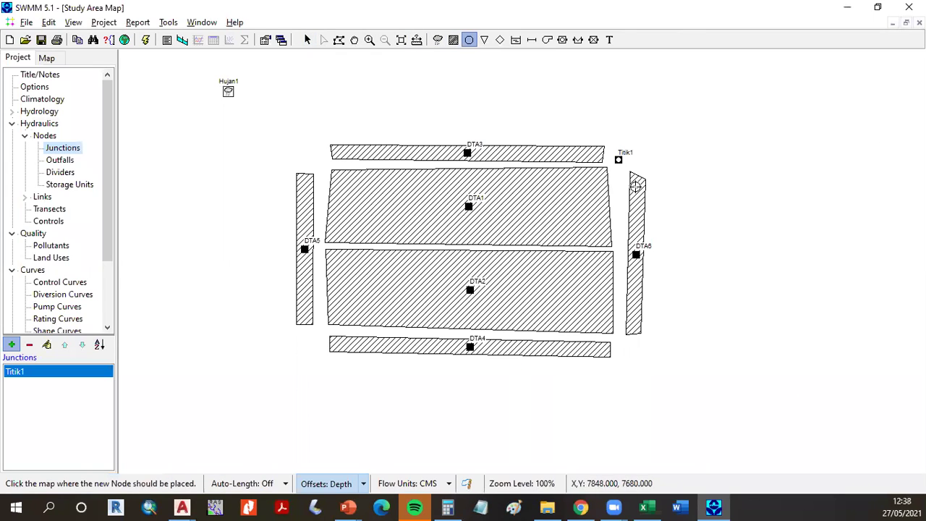
left_click(620, 337)
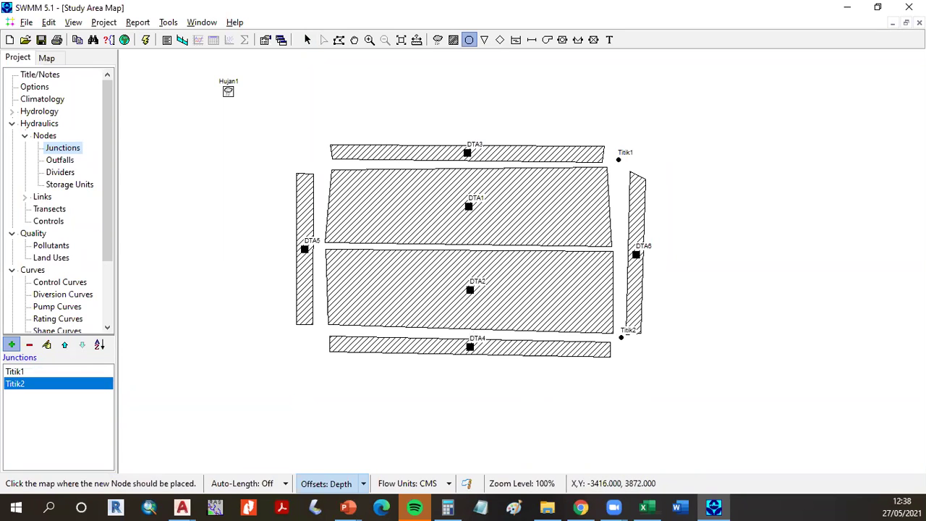
Place three junctions: between DTA3 and the upper end of DTA5, just below that one, and beside DTA5 at the gap between DTA1 and DTA2.
left_click(643, 507)
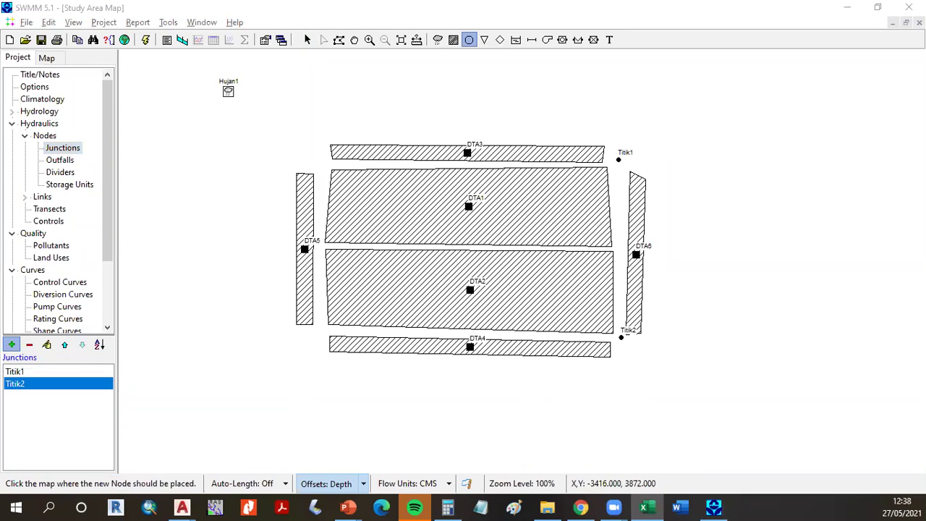
left_click(321, 163)
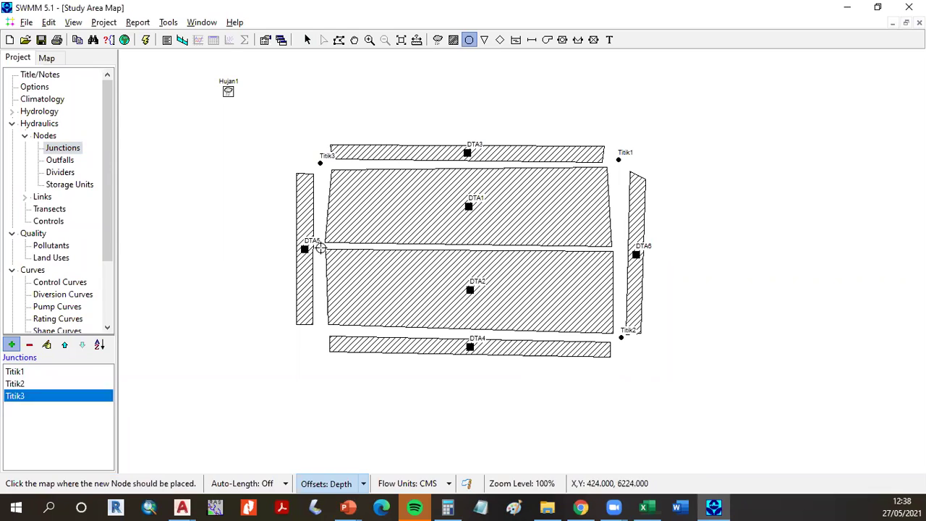
left_click(320, 248)
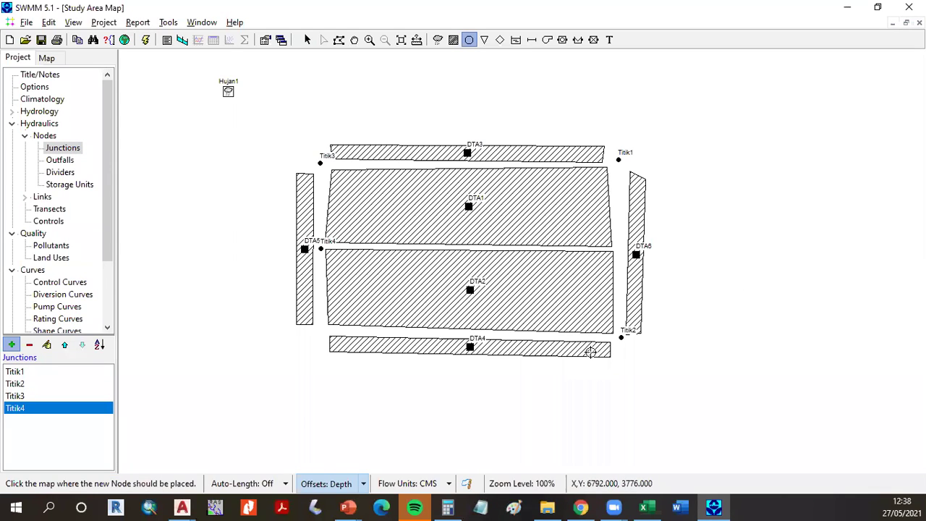
left_click(321, 172)
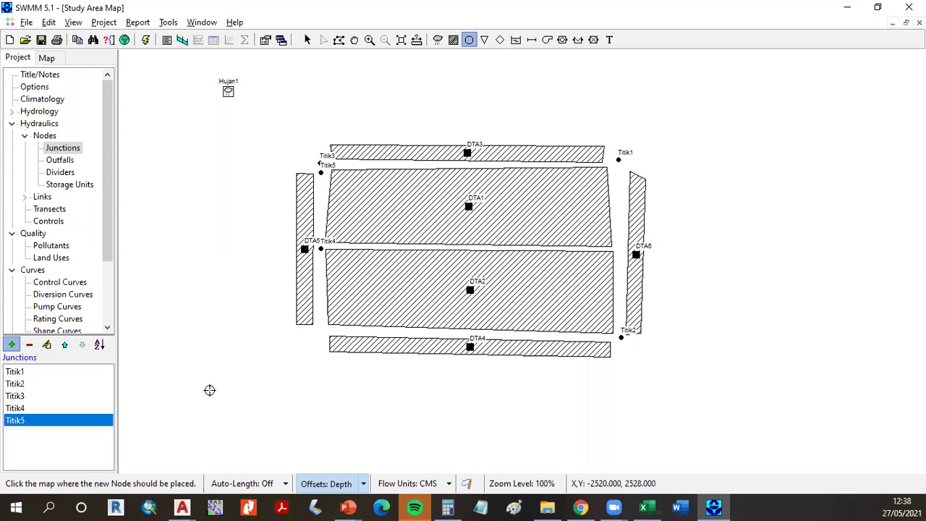
Rename the junction Titik5 as Titik9 in its properties.
double_click(68, 426)
left_click(852, 272)
key("shift+Left")
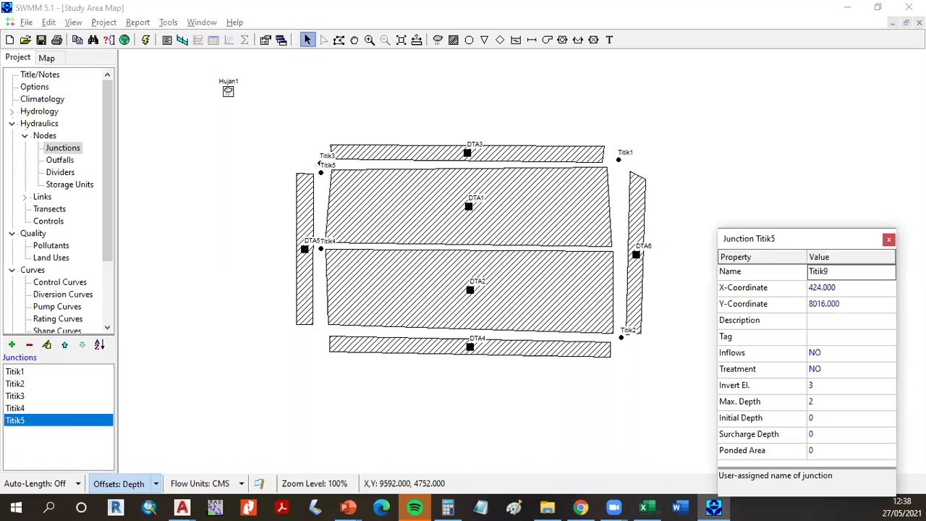
left_click(888, 239)
Place an outfall on the map just below the junction Titik2, beside the end of DTA4.
scroll(520, 225, "up", 1)
scroll(585, 263, "up", 1)
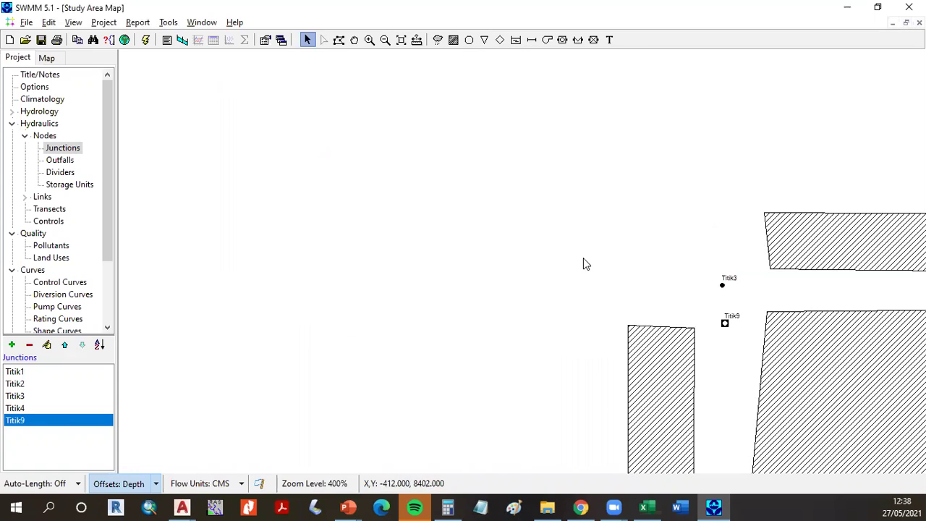
scroll(386, 326, "down", 1)
left_click_drag(528, 331, 285, 273)
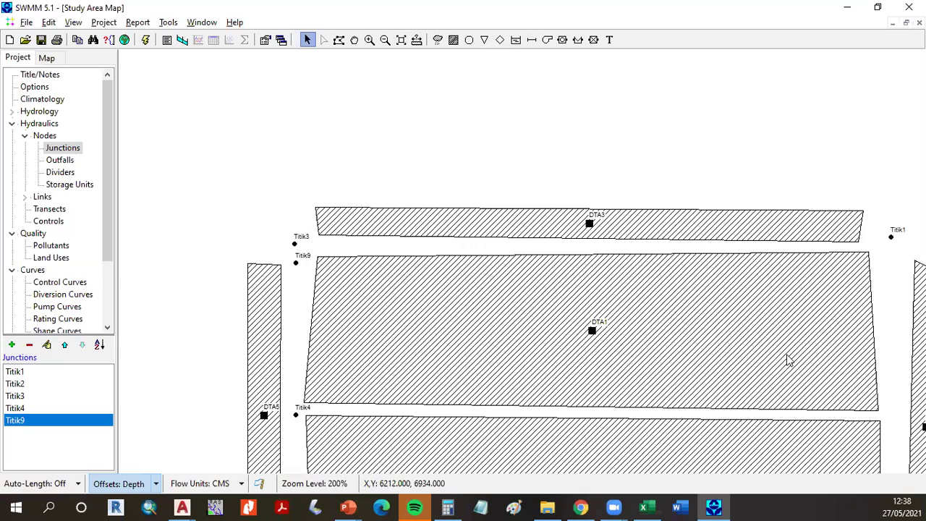
scroll(787, 369, "down", 1)
left_click_drag(788, 368, 786, 403)
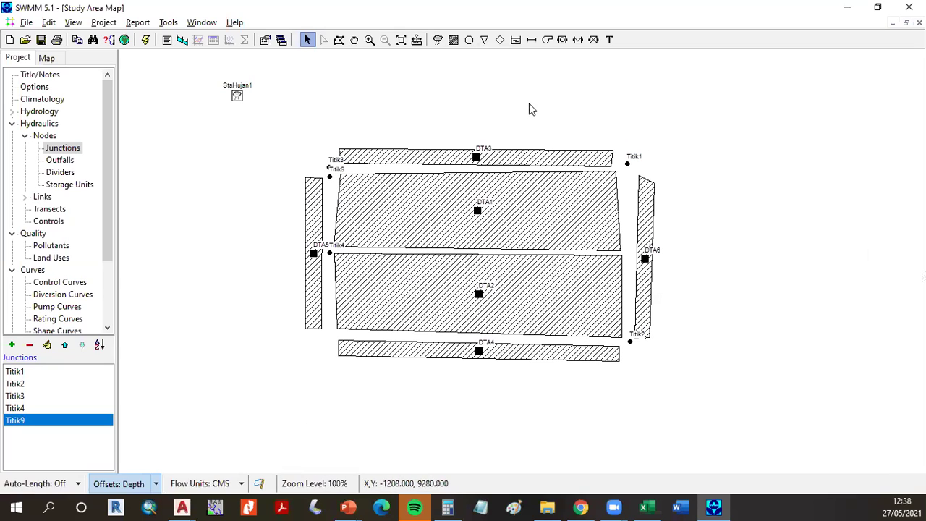
left_click(485, 44)
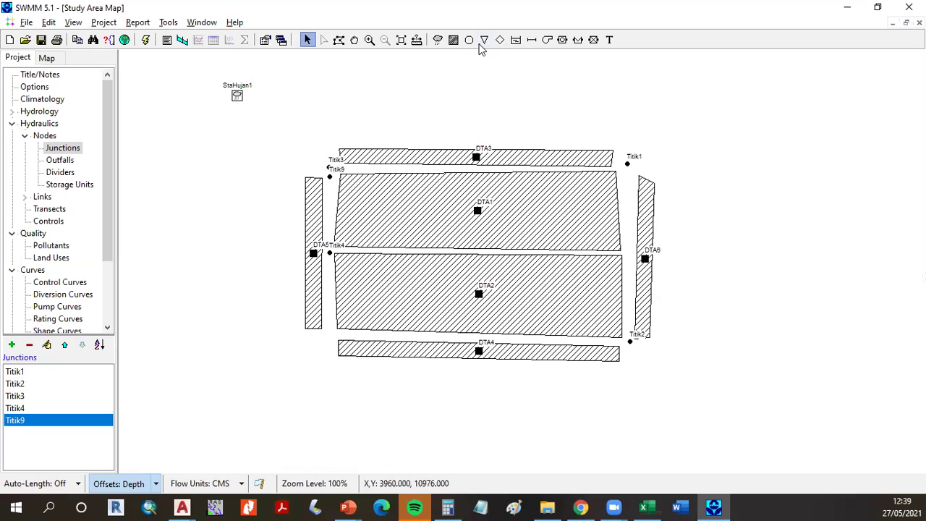
left_click(485, 44)
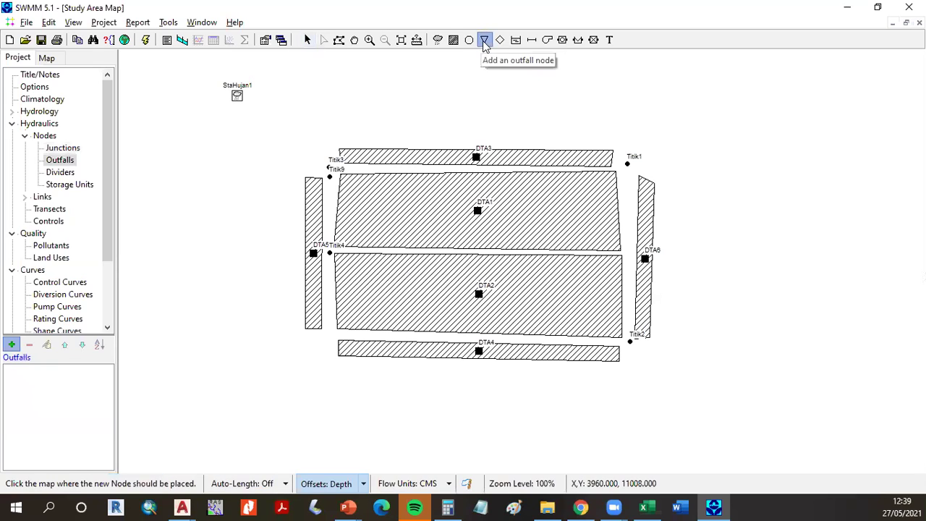
left_click(631, 365)
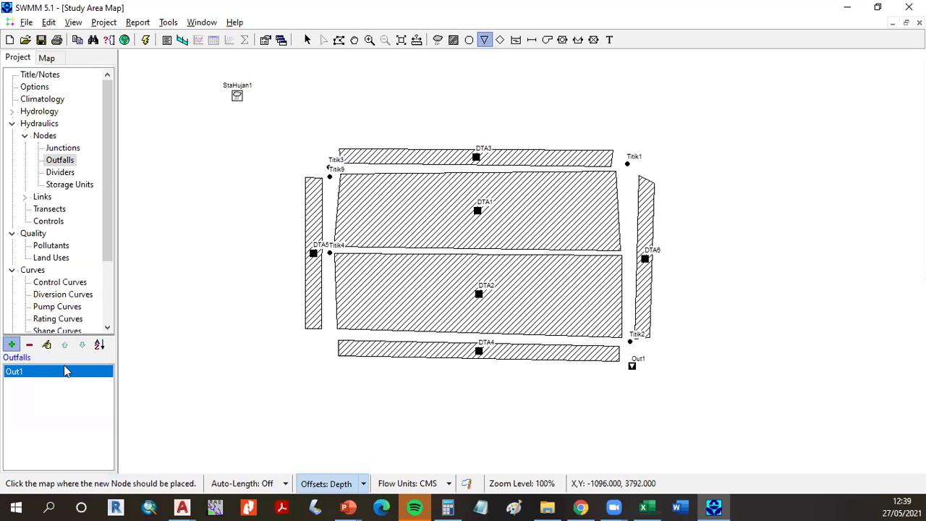
Rename the outfall below Titik2 as Out5 in its properties.
double_click(29, 374)
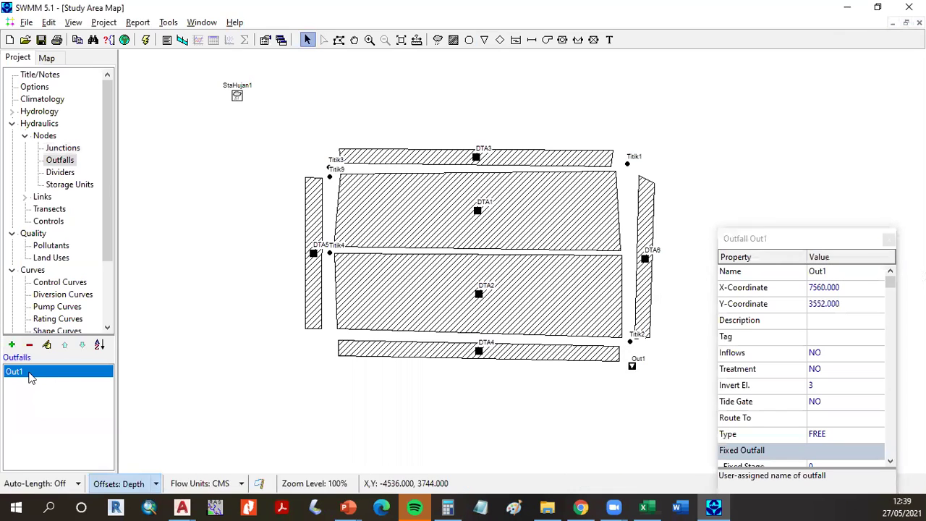
left_click(843, 271)
left_click(843, 271)
type("5")
key("Return")
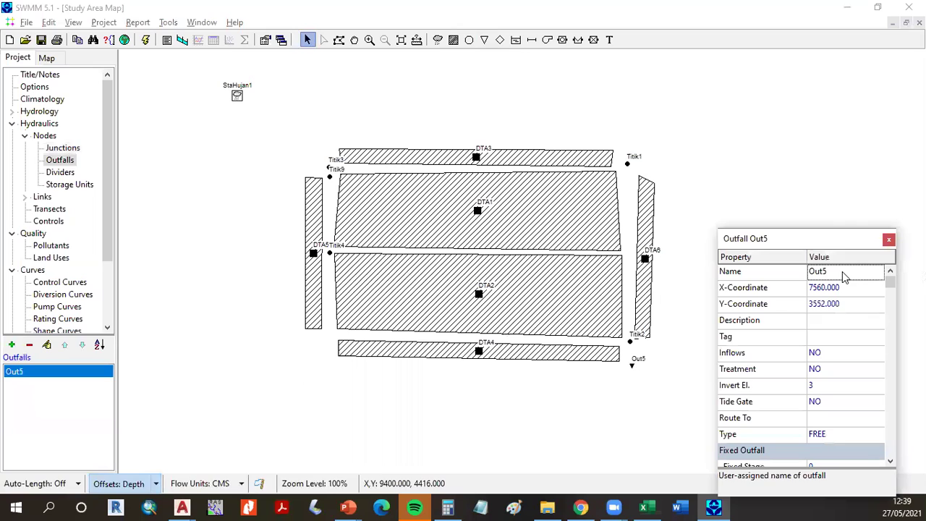
left_click(887, 240)
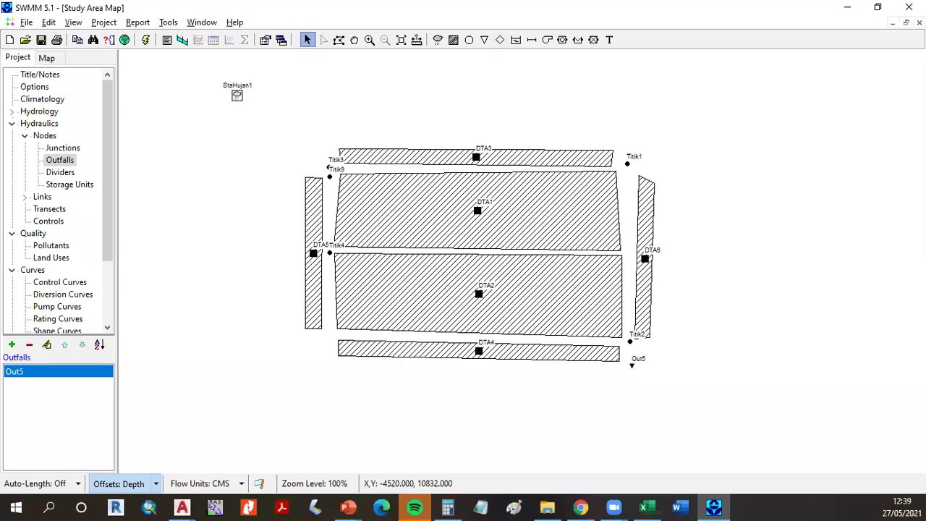
Save the project as SWMM MRK12 in the EPA SWMM Projects folder.
left_click(41, 41)
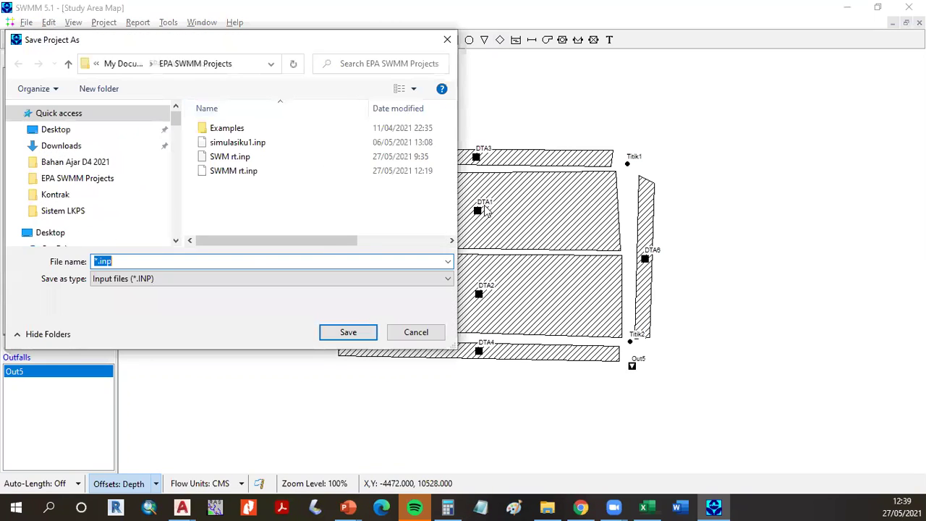
type("SWMM ")
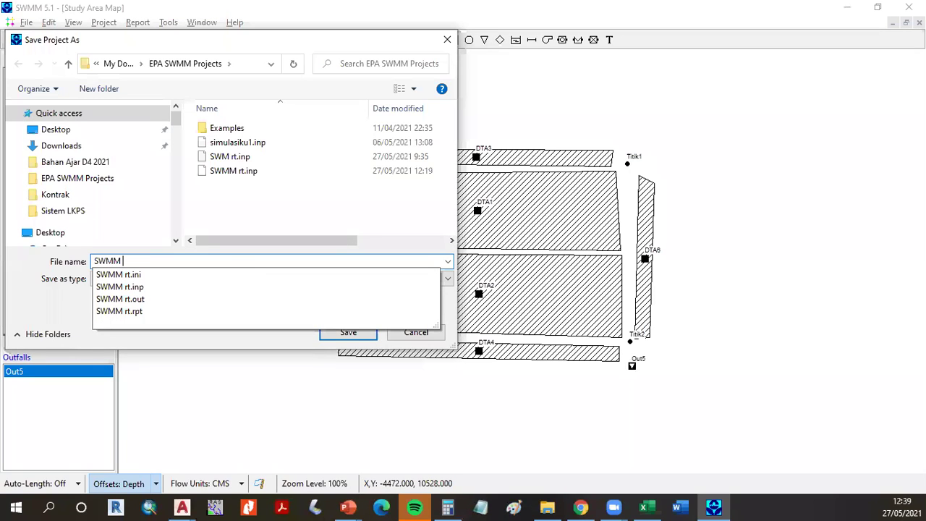
type("MRK12")
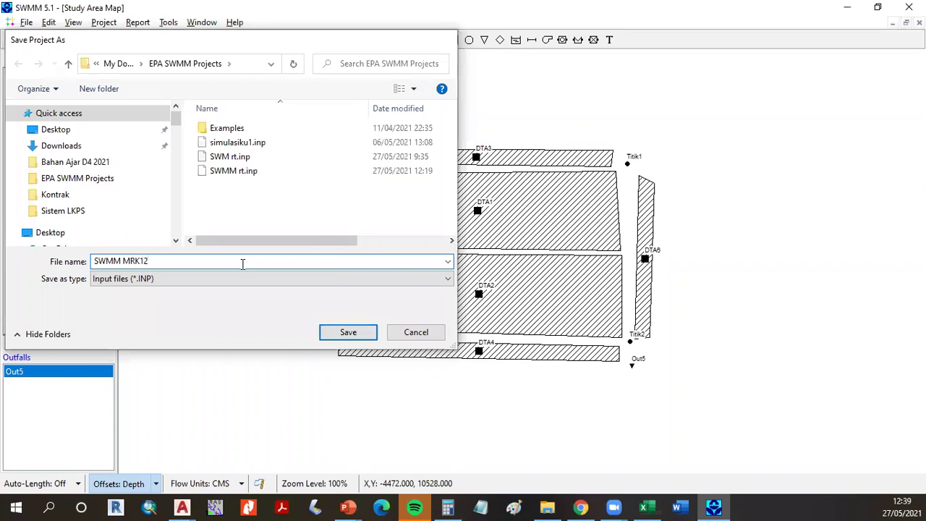
key("Return")
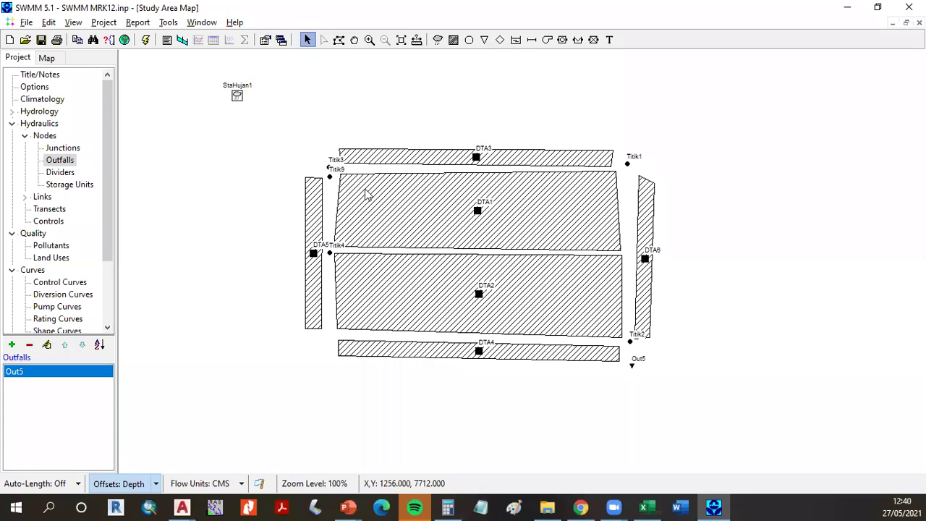
Draw a conduit from junction Titik3 to Titik1 and another from Titik1 to Titik2.
scroll(399, 198, "up", 1)
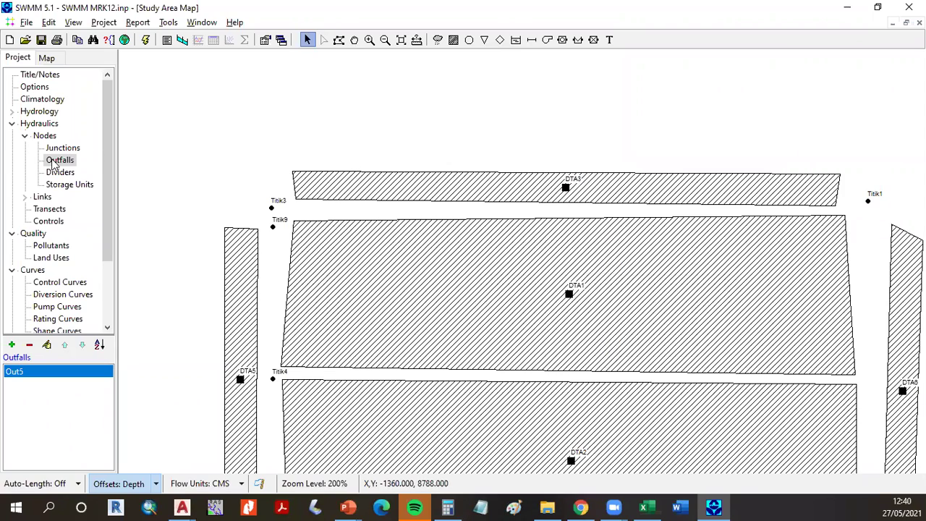
left_click(24, 197)
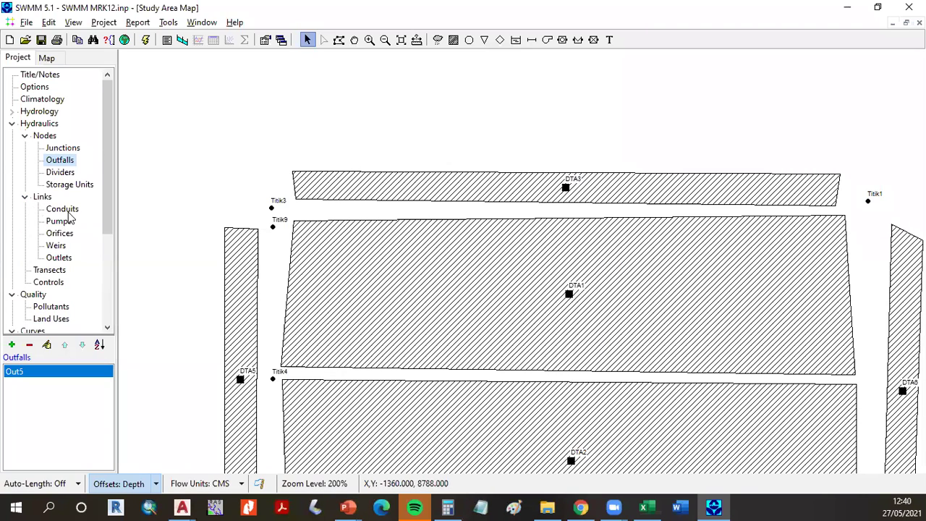
left_click(66, 211)
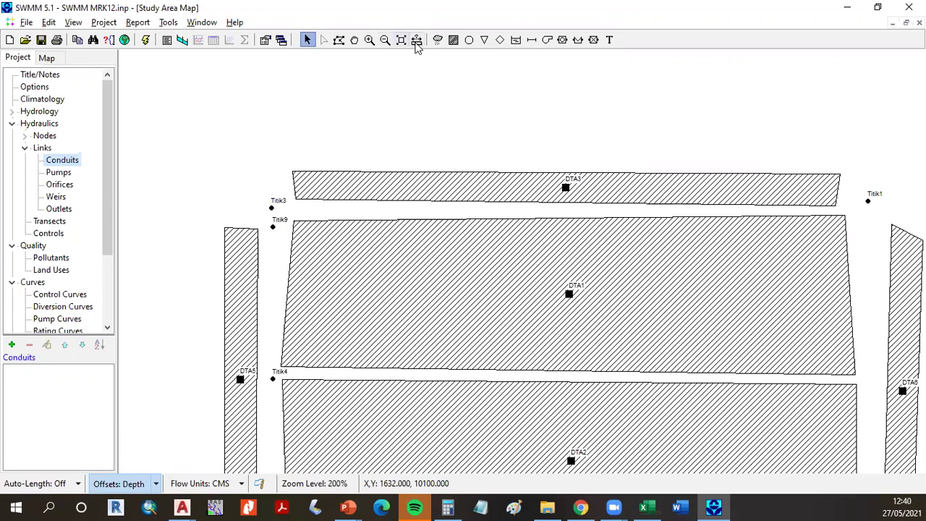
left_click(529, 41)
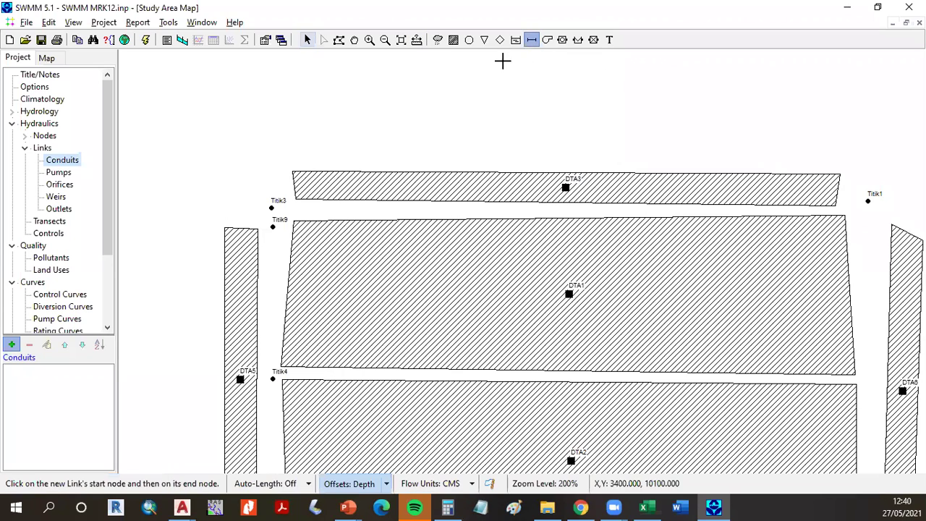
left_click(273, 207)
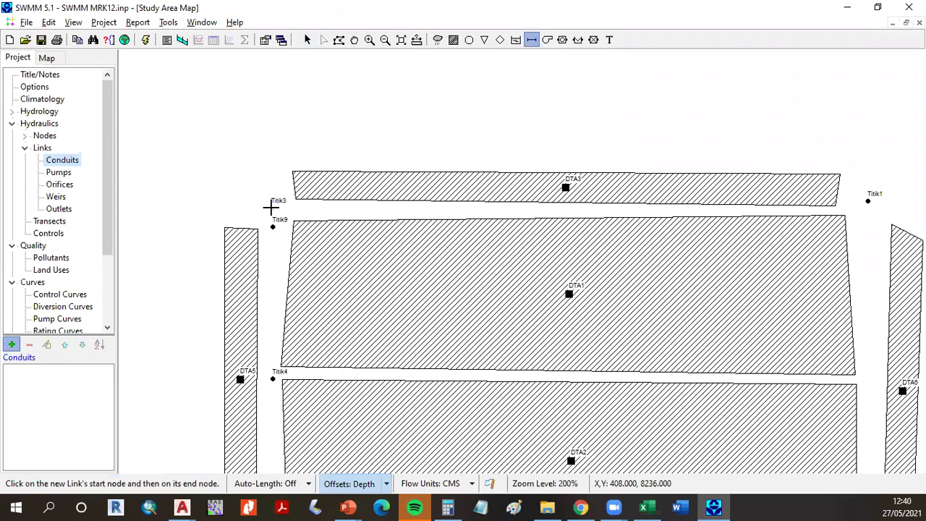
left_click(869, 200)
left_click_drag(863, 270, 693, 129)
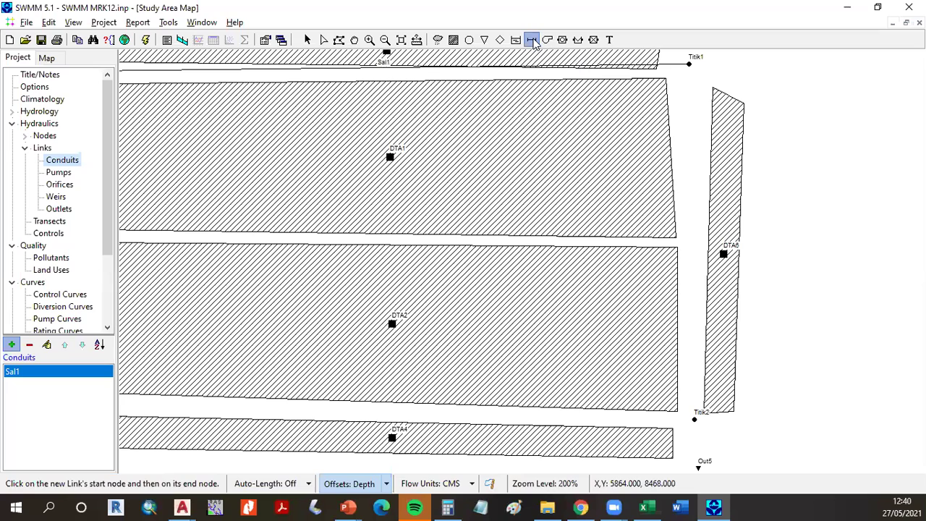
left_click(689, 63)
left_click(695, 419)
left_click_drag(421, 248, 496, 304)
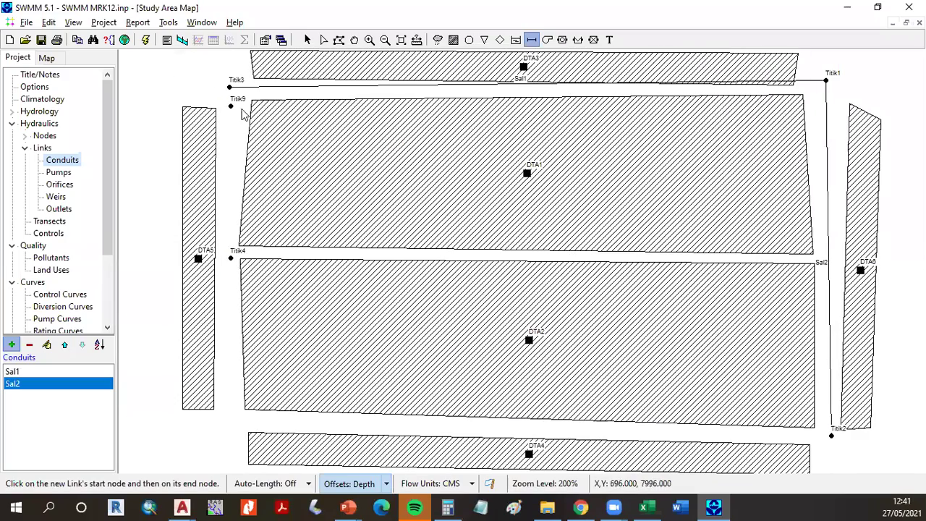
left_click(531, 39)
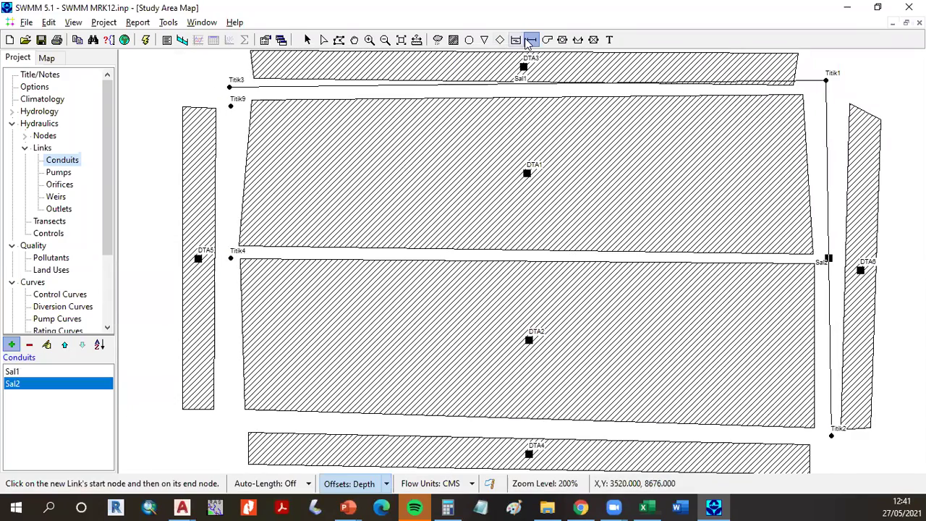
left_click(231, 107)
right_click(227, 251)
key("Escape")
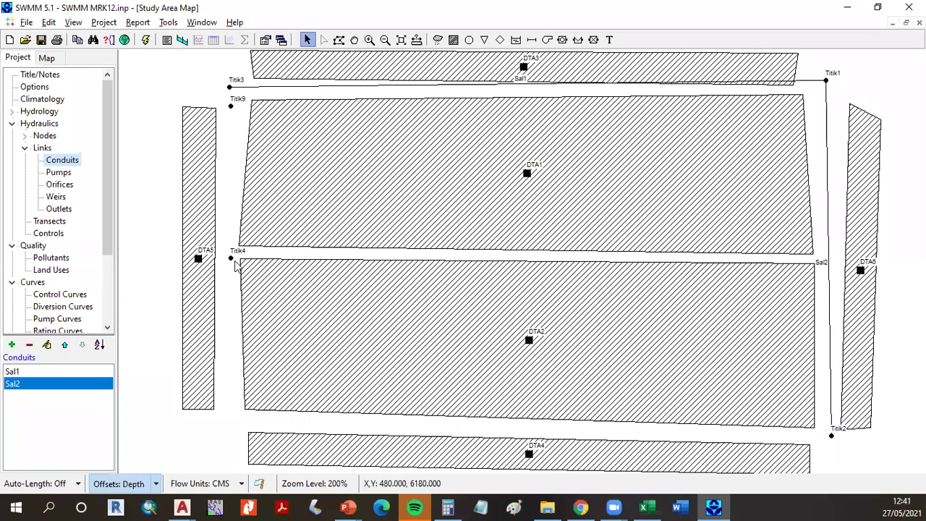
Move the junction Titik4 straight down to between the lower end of DTA5 and the near end of DTA4.
left_click(230, 259)
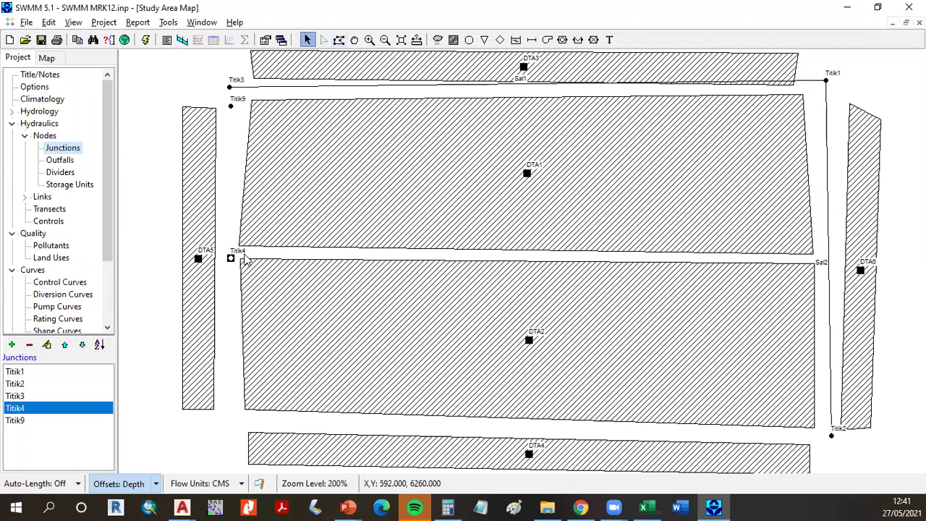
double_click(231, 258)
left_click_drag(231, 258, 231, 427)
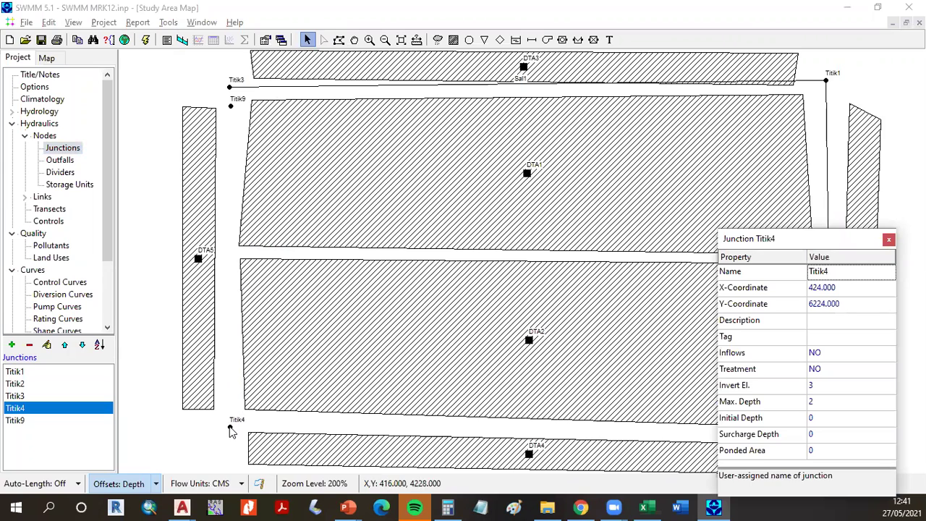
left_click(888, 238)
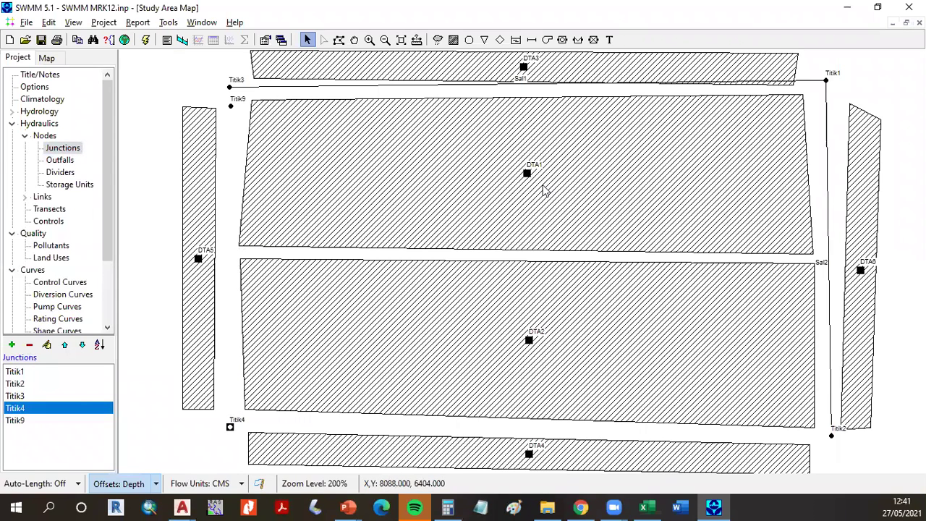
Draw a conduit from junction Titik9 down to Titik4 alongside DTA5.
left_click(532, 40)
left_click(230, 106)
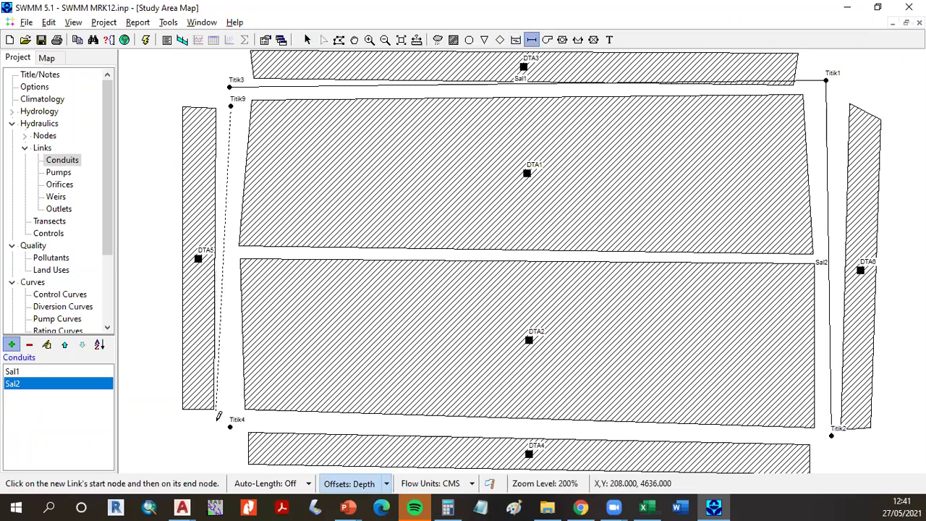
left_click(230, 426)
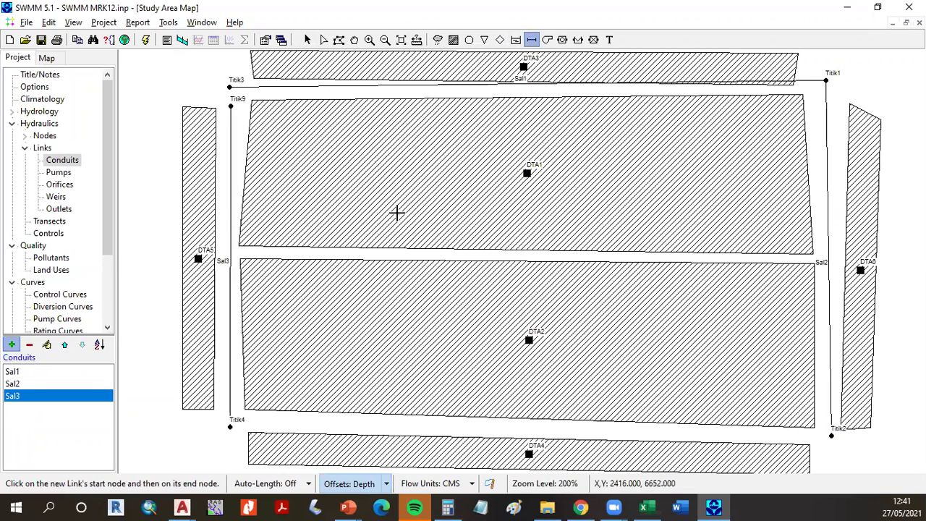
Draw a conduit from junction Titik4 to Titik2 and another from Titik2 to the outfall Out5.
scroll(396, 212, "down", 2)
left_click(190, 364)
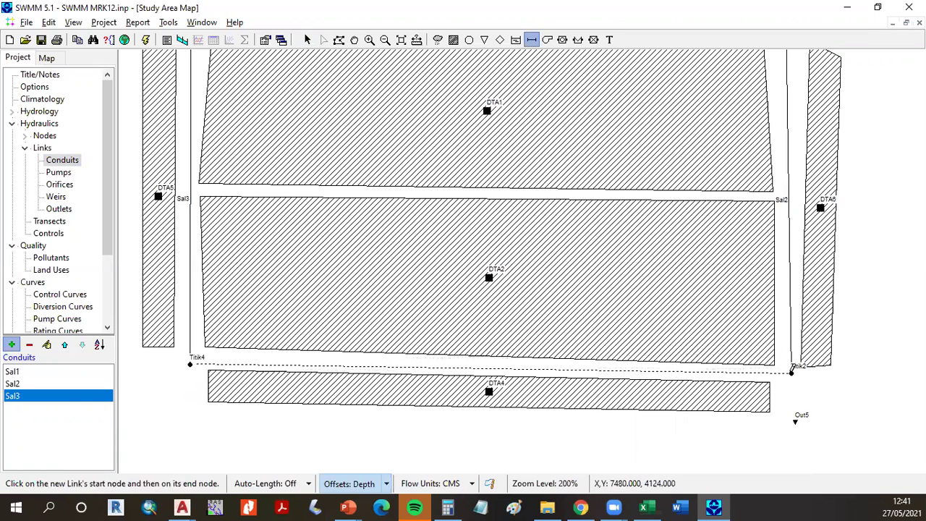
left_click(792, 371)
left_click(791, 373)
left_click(795, 420)
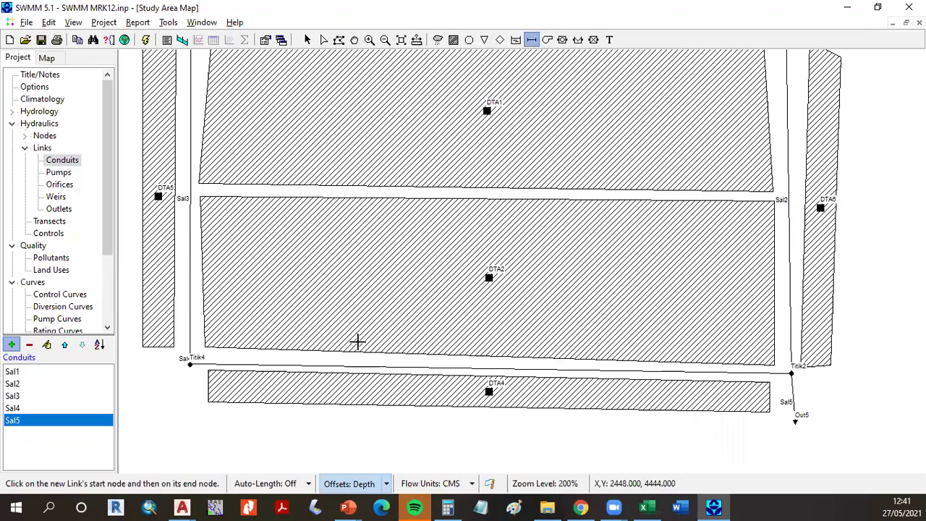
scroll(345, 413, "up", 5)
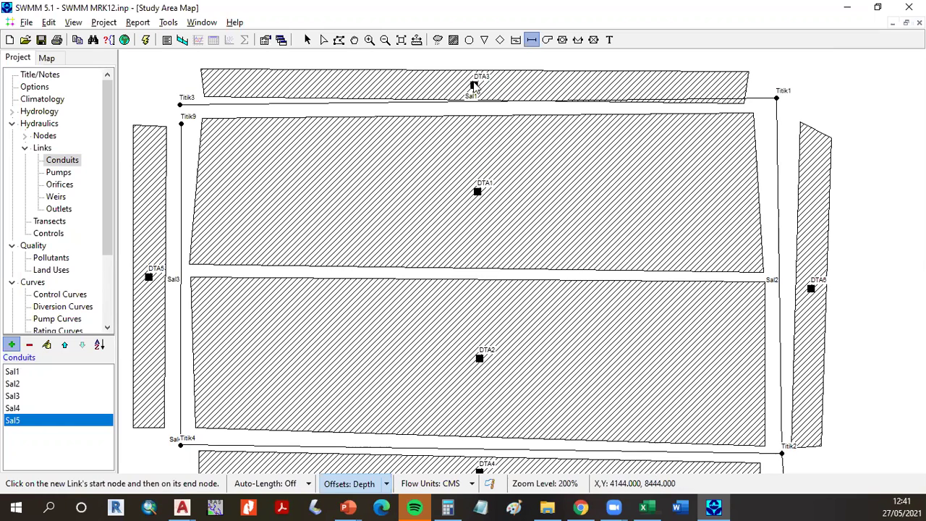
Move subcatchment DTA3 slightly upward so it clears the conduit between Titik3 and Titik1.
key("Escape")
double_click(475, 86)
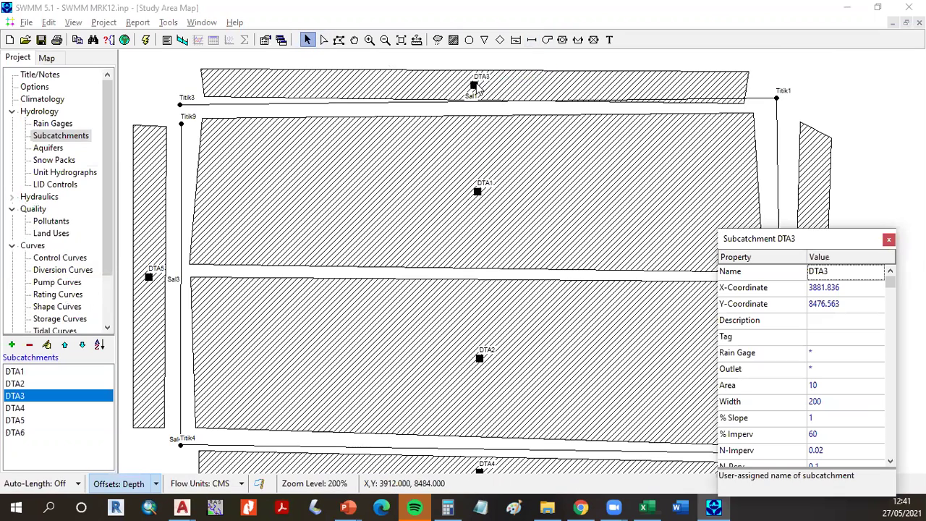
left_click_drag(475, 86, 476, 77)
key("Escape")
scroll(563, 191, "down", 2)
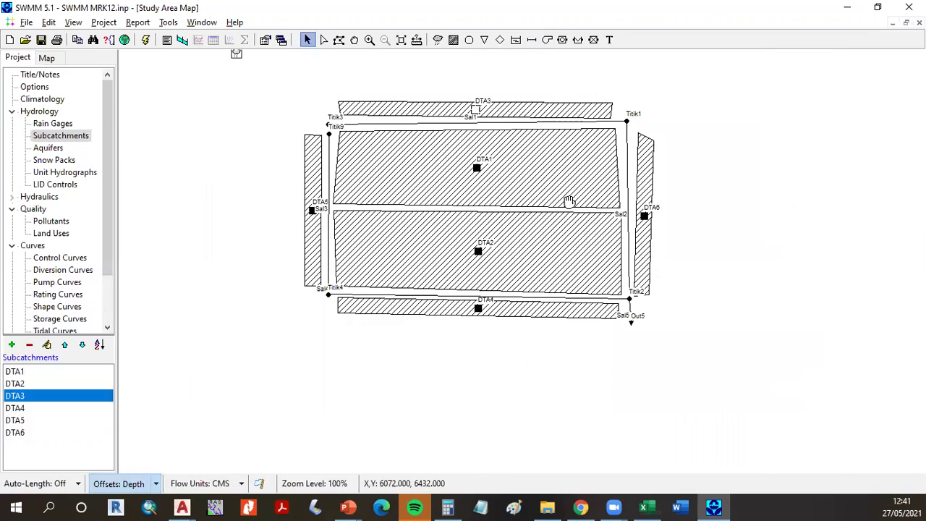
Move subcatchments DTA6 and DTA5 outward, away from the conduits on either side of the network, keeping each alongside its conduit.
scroll(639, 290, "up", 1)
left_click_drag(636, 291, 874, 418)
scroll(653, 233, "down", 2)
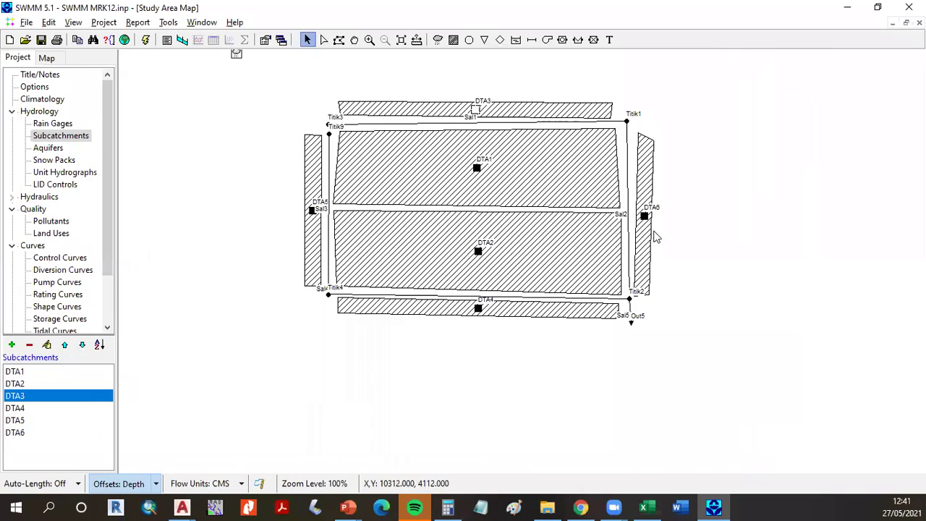
left_click(646, 215)
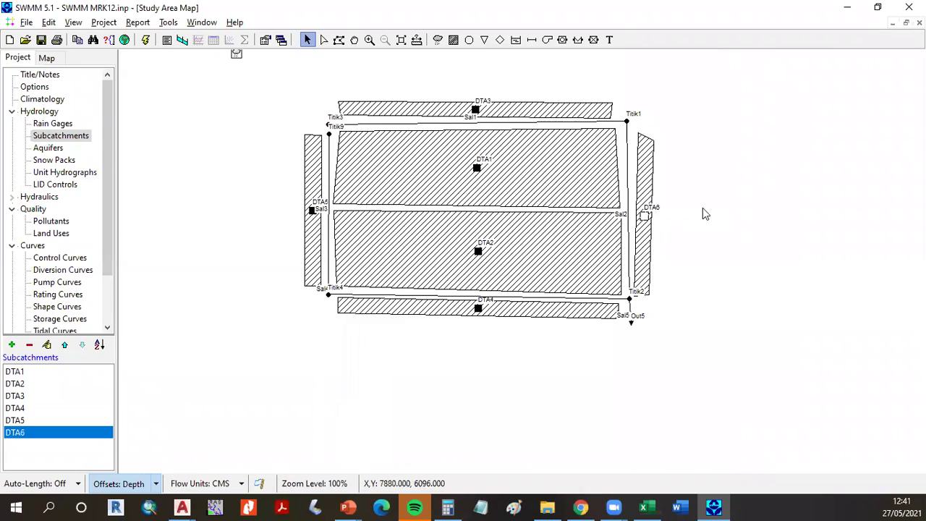
left_click_drag(649, 224, 702, 205)
left_click(312, 210)
left_click_drag(313, 210, 272, 213)
left_click(712, 348)
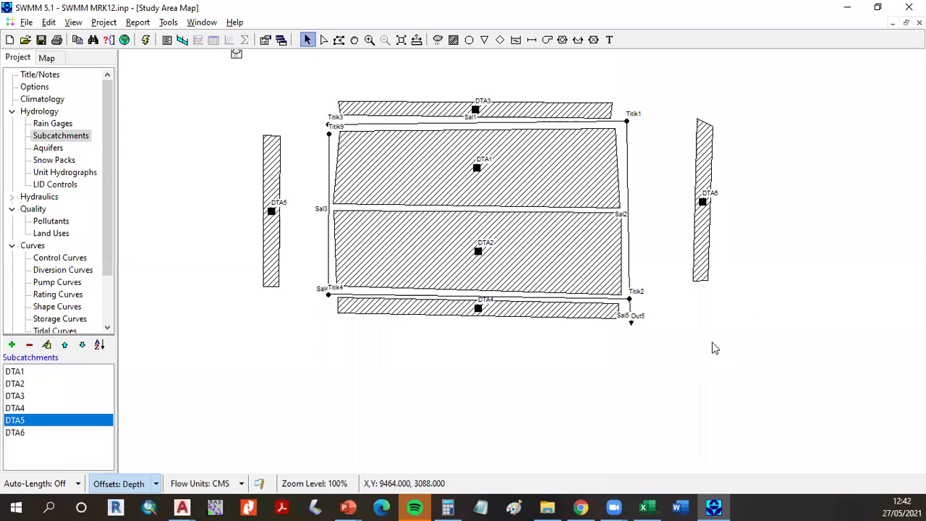
left_click(702, 202)
left_click_drag(702, 202, 692, 219)
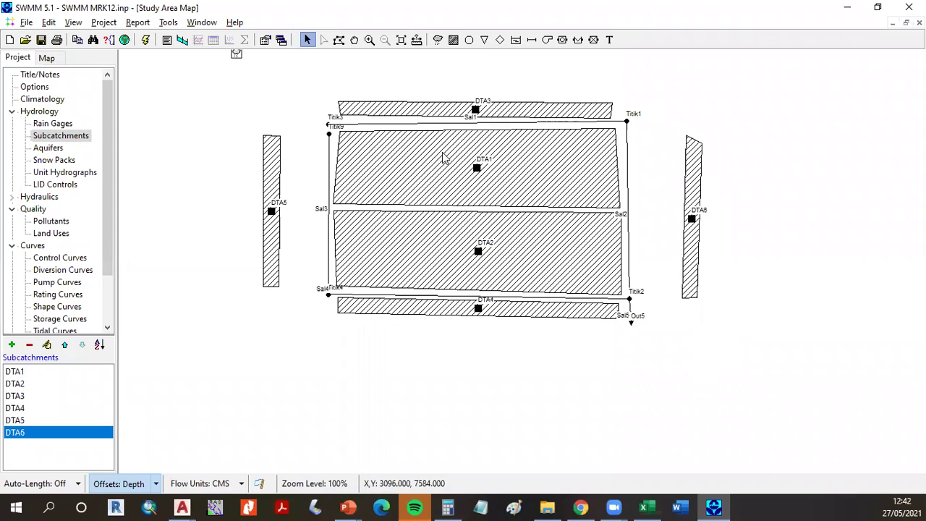
Check the properties of junction Titik9 beside the upper corner of DTA1, and close them.
scroll(492, 150, "up", 1)
left_click_drag(337, 241, 413, 176)
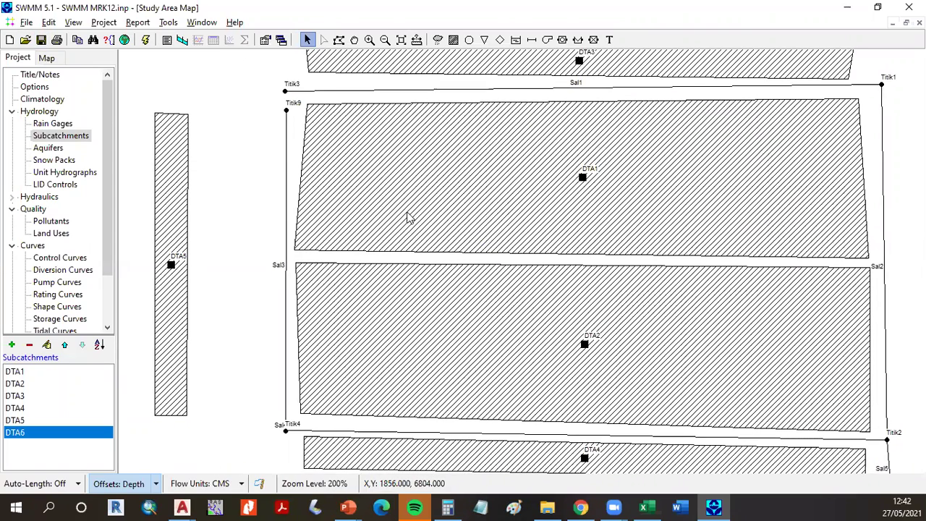
left_click_drag(407, 217, 393, 248)
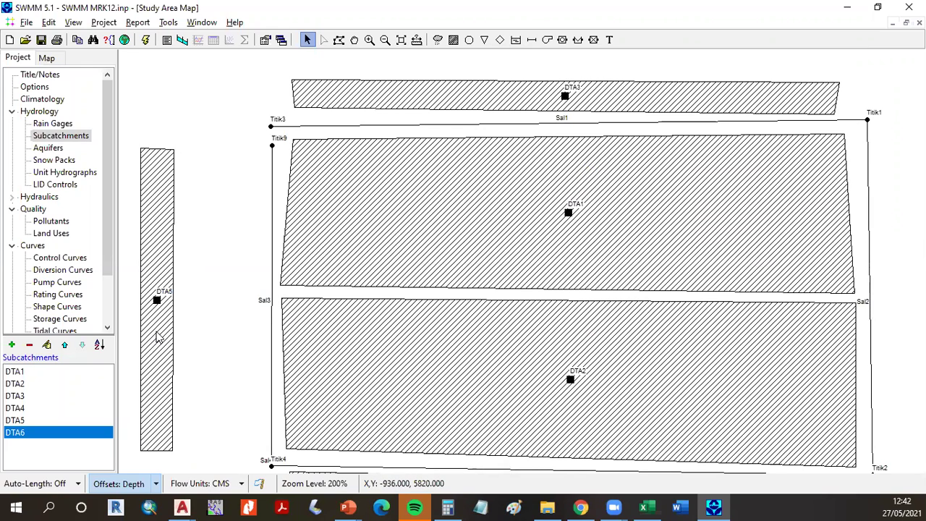
scroll(471, 337, "down", 1)
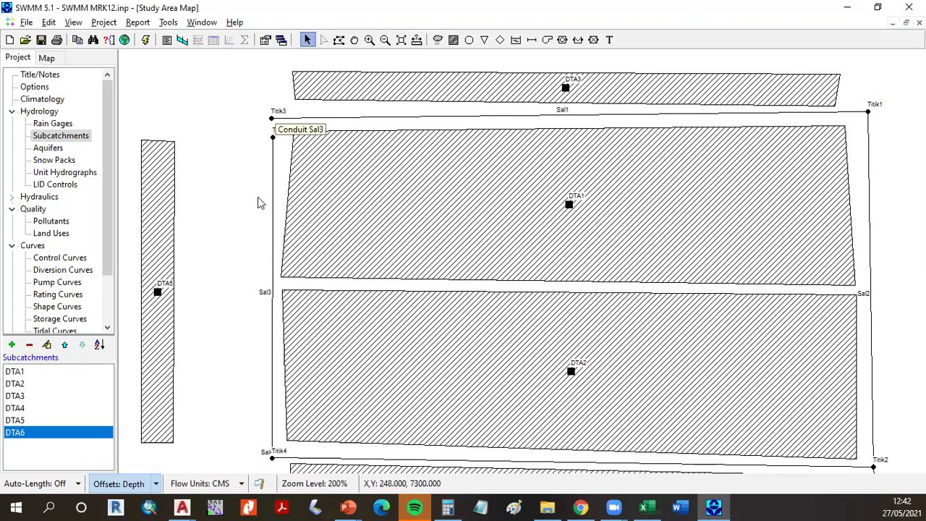
left_click(155, 301)
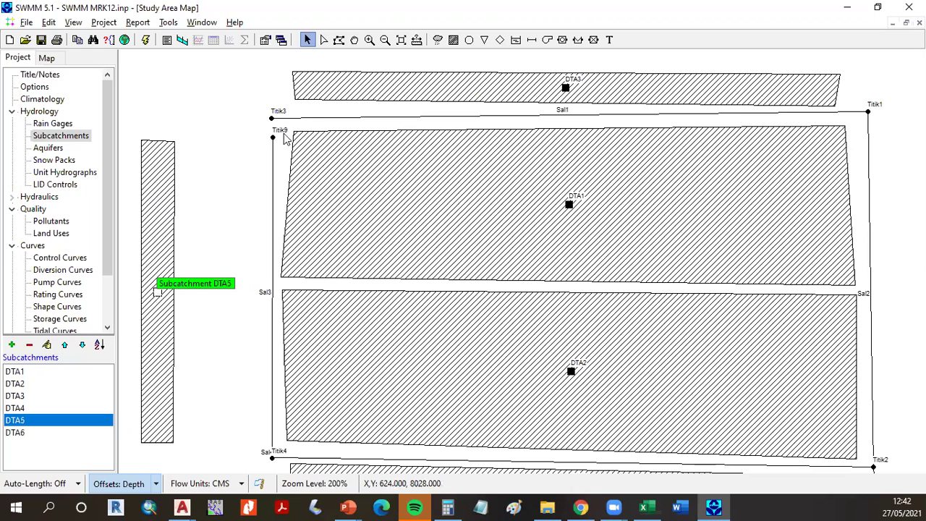
left_click(273, 138)
right_click(274, 138)
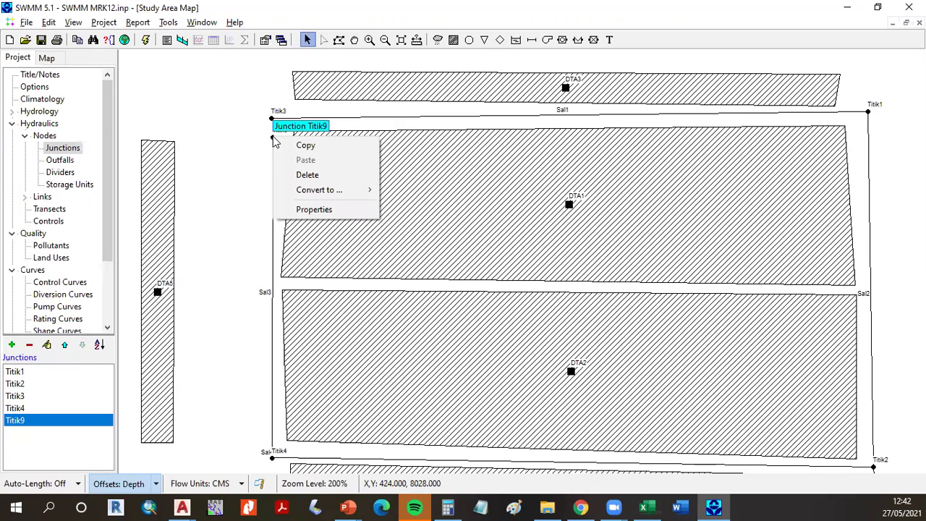
left_click(313, 210)
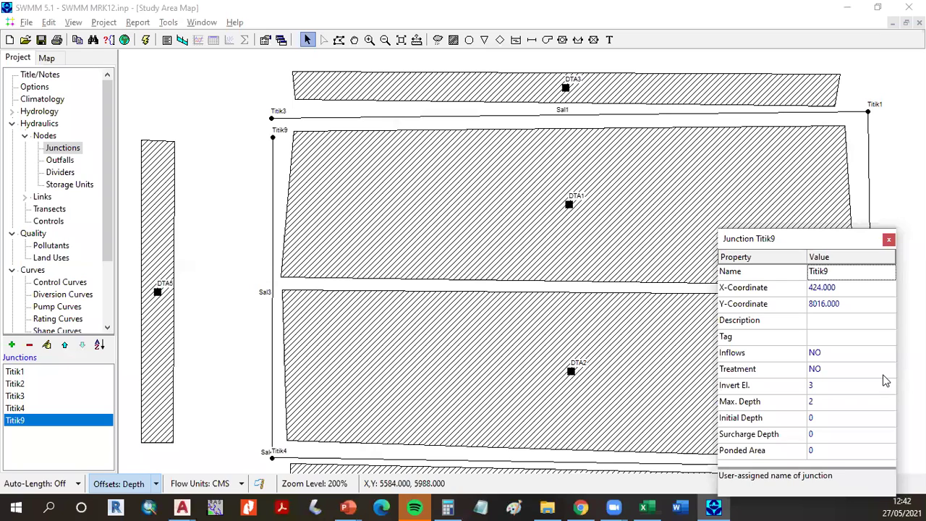
left_click(859, 287)
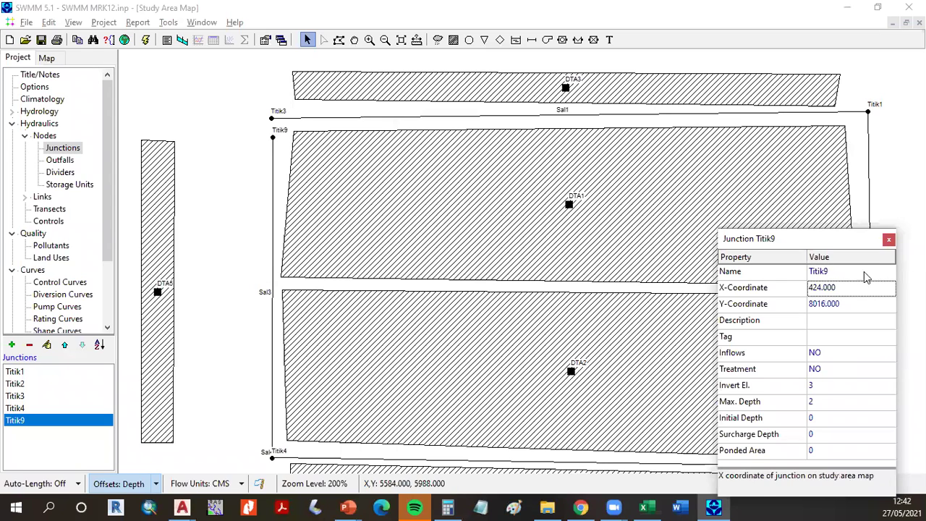
left_click(888, 240)
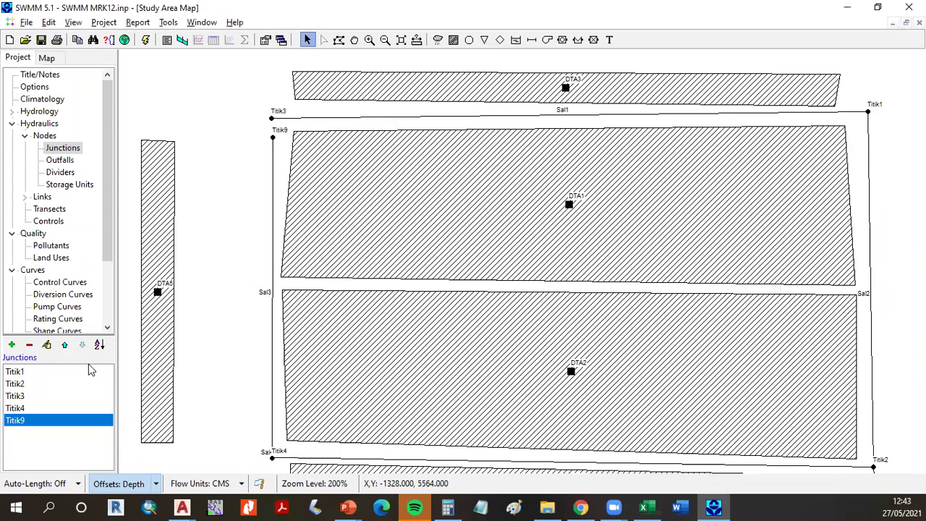
Set the outlet of subcatchment DTA5 to junction Titik9 in its properties.
right_click(157, 293)
left_click(200, 365)
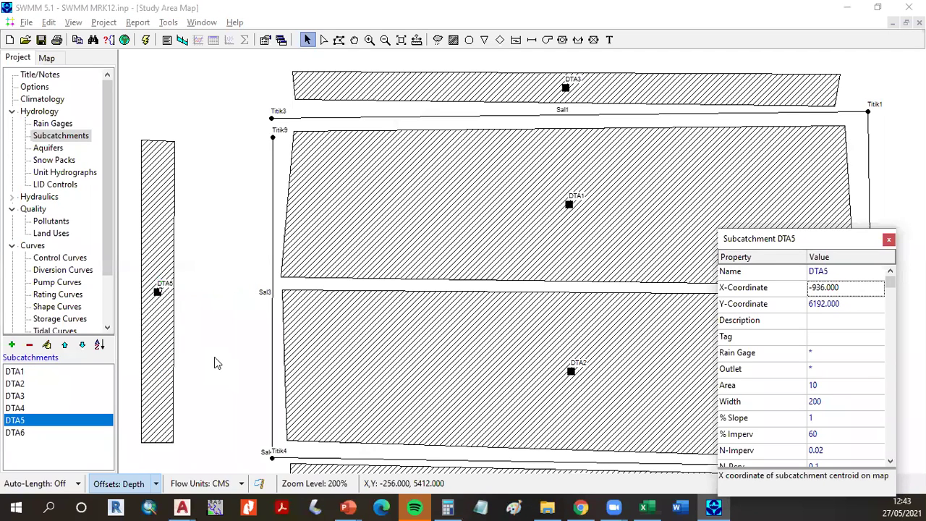
left_click(888, 239)
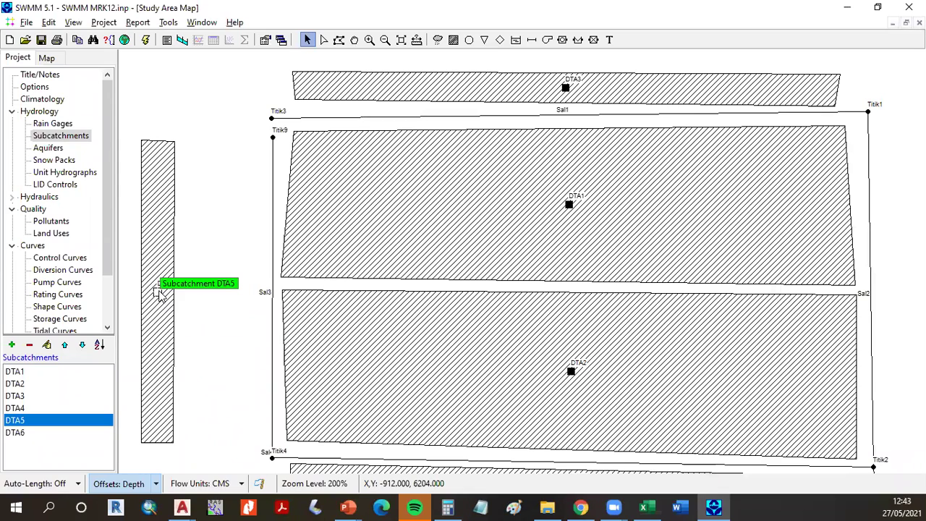
right_click(161, 294)
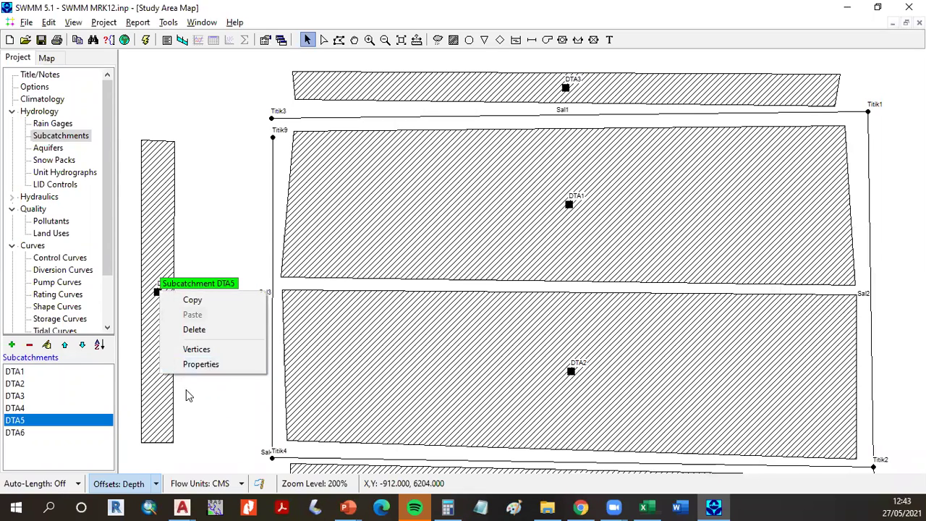
left_click(197, 363)
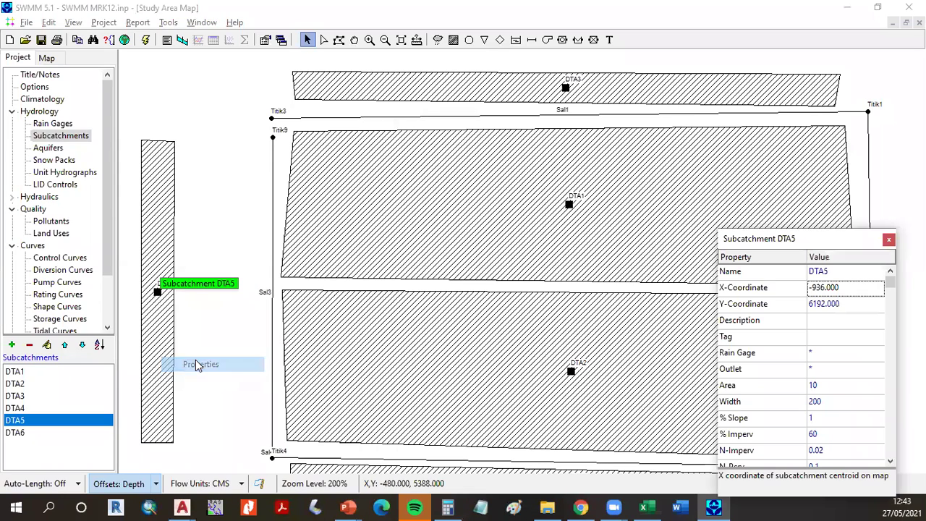
left_click(861, 371)
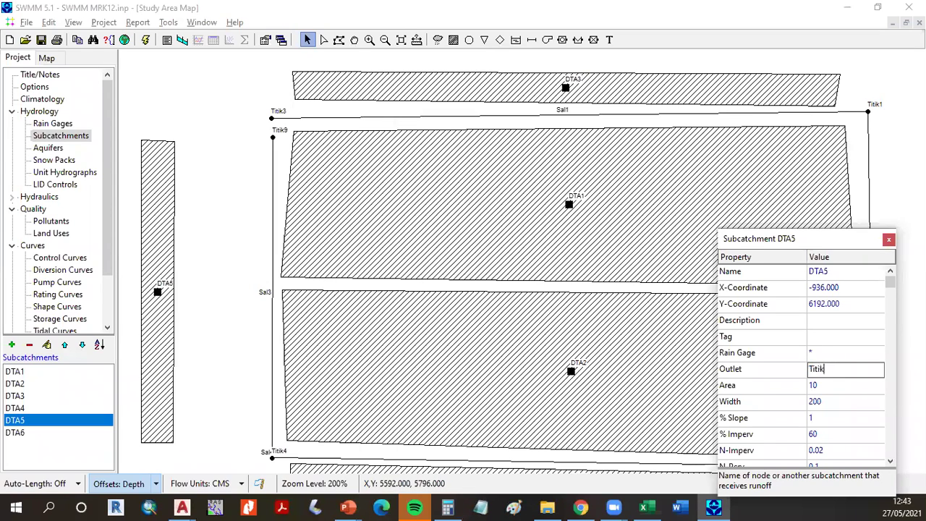
type("Titik1")
key("Return")
mouse_move(160, 294)
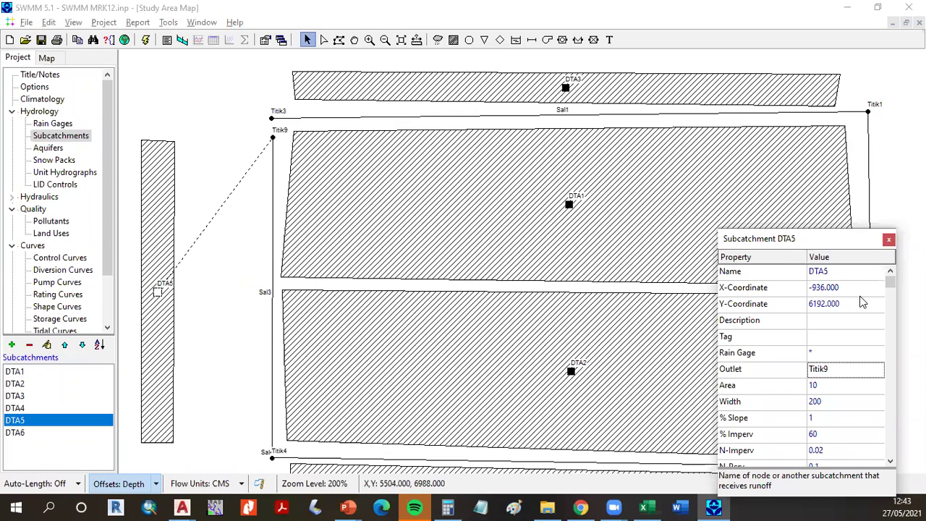
Assign the rain gage StaHujan1 to subcatchment DTA5.
left_click_drag(795, 240, 784, 176)
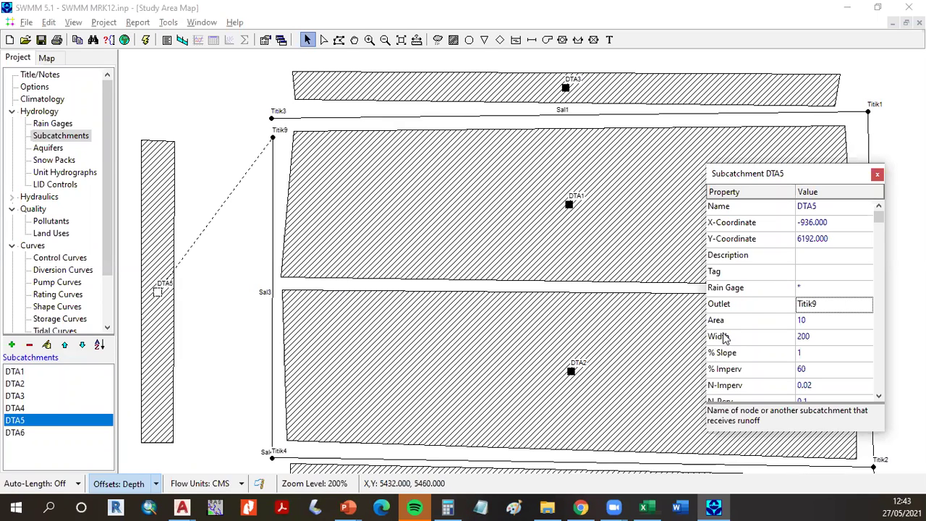
left_click(811, 288)
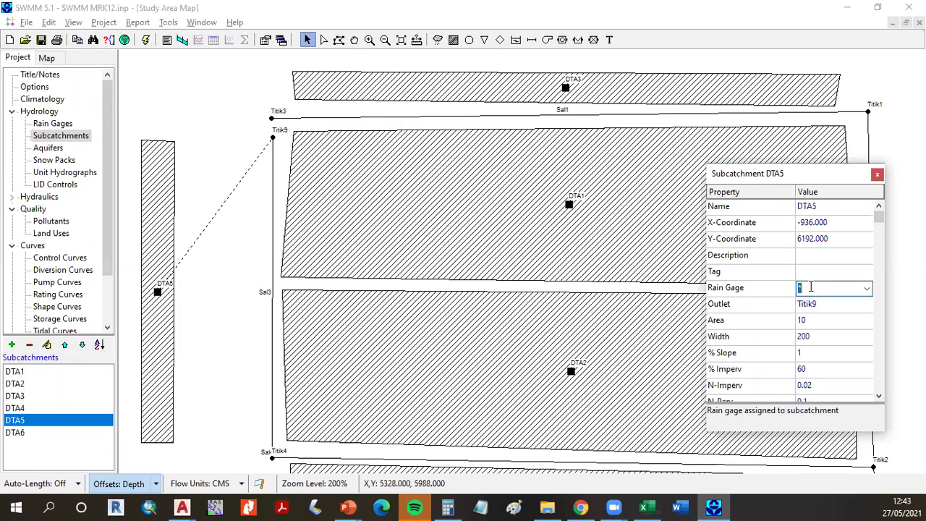
left_click(868, 291)
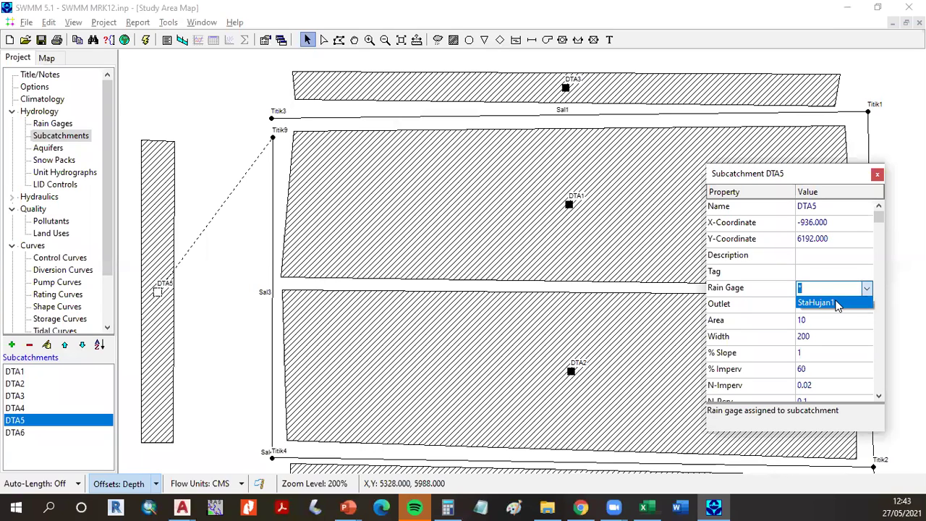
left_click(837, 304)
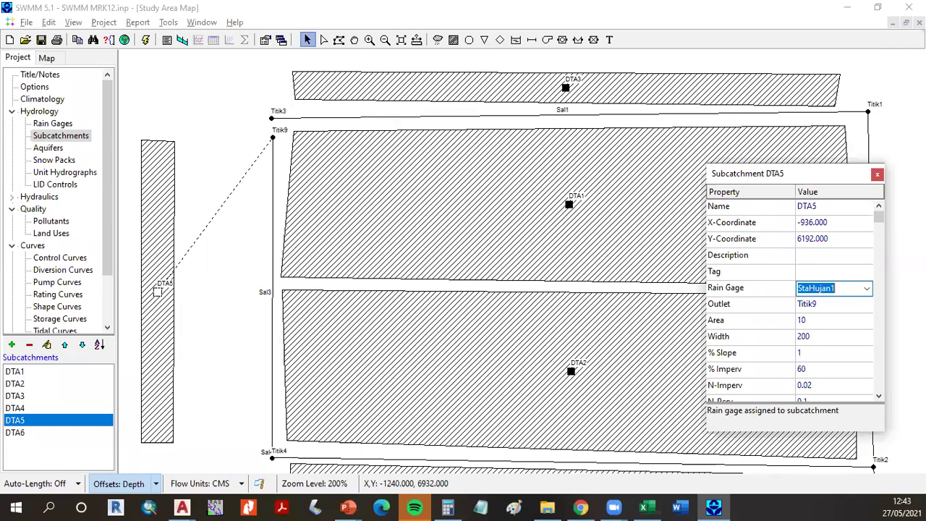
Set DTA5's area to 0.004 ha, its width to 2 m and its slope to 2%.
left_click(817, 320)
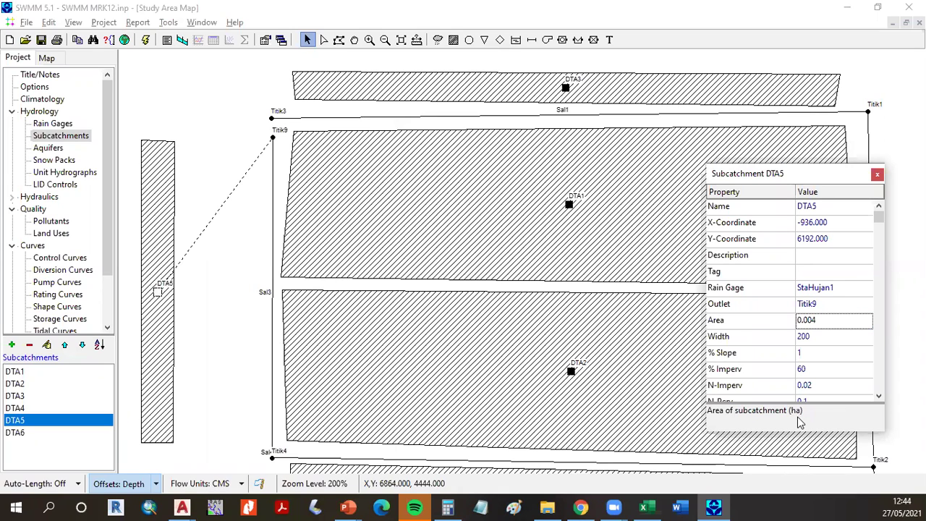
left_click(813, 337)
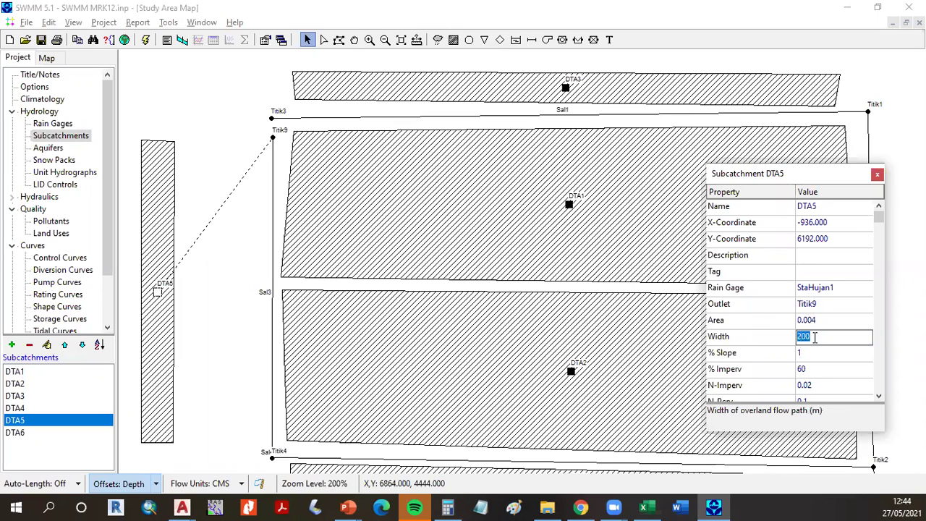
type("2")
left_click(822, 354)
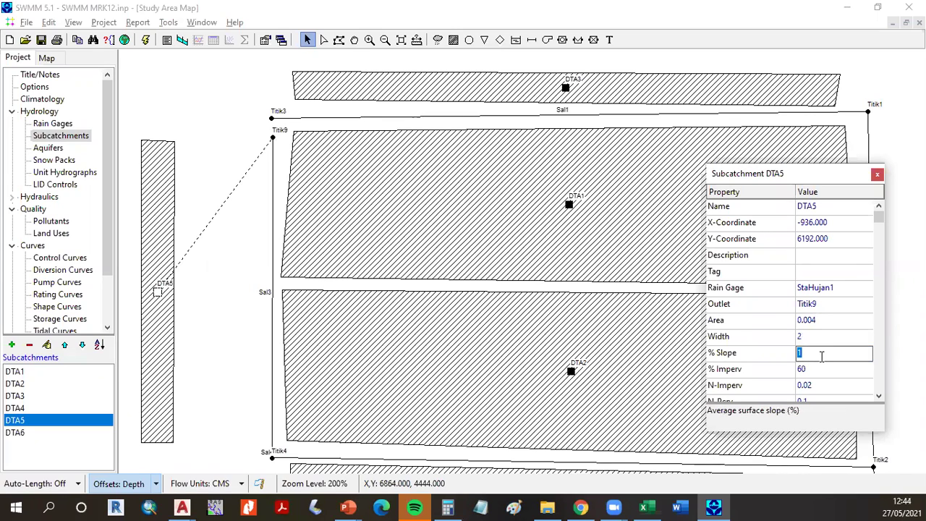
type("2")
Set the impervious percentage of subcatchment DTA5 to 100.
left_click_drag(799, 166, 803, 36)
left_click(813, 243)
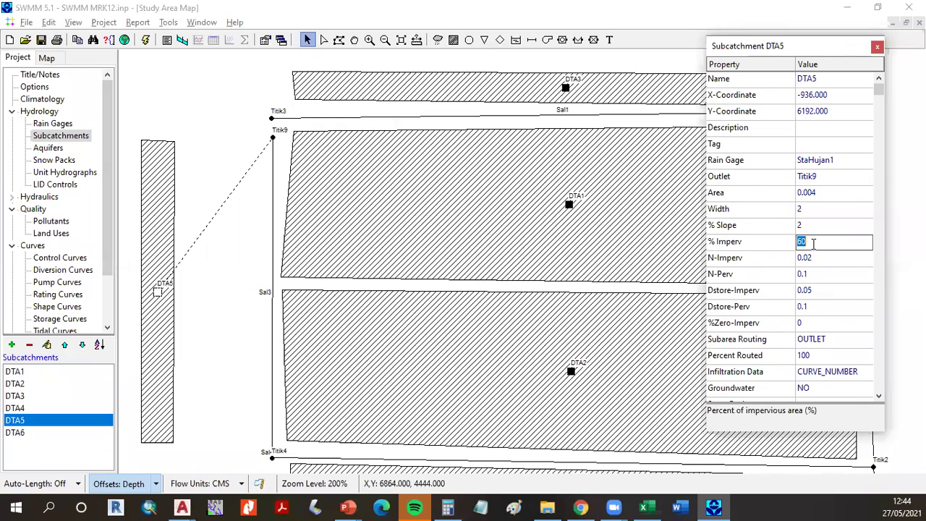
type("1")
key("Return")
Set DTA5's Manning's N to 0.013 for the impervious area and 0.2 for the pervious area.
left_click(831, 255)
type(".")
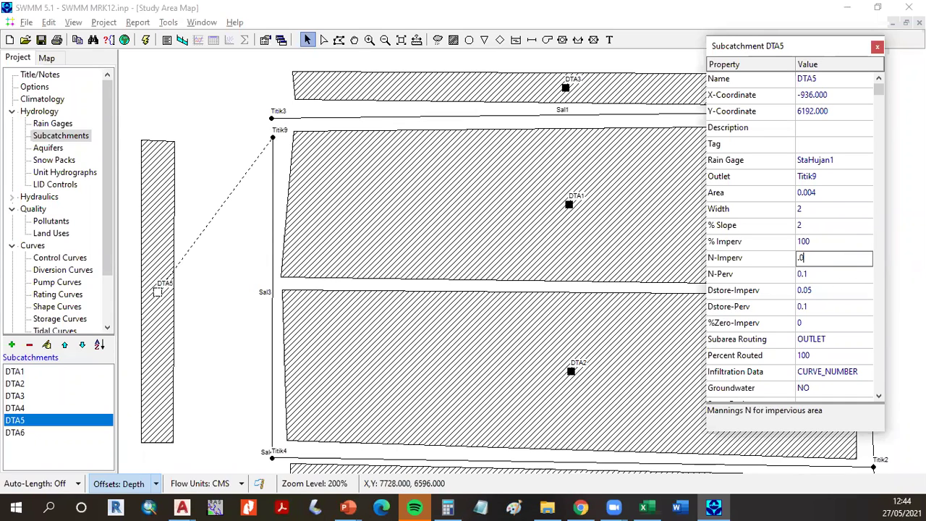
left_click(814, 275)
left_click(814, 274)
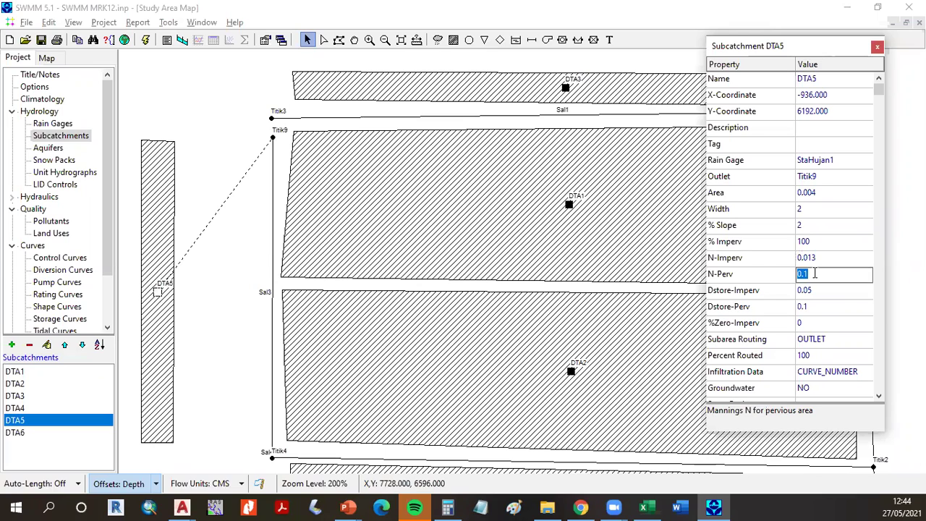
type("0.2")
left_click(822, 293)
left_click(825, 306)
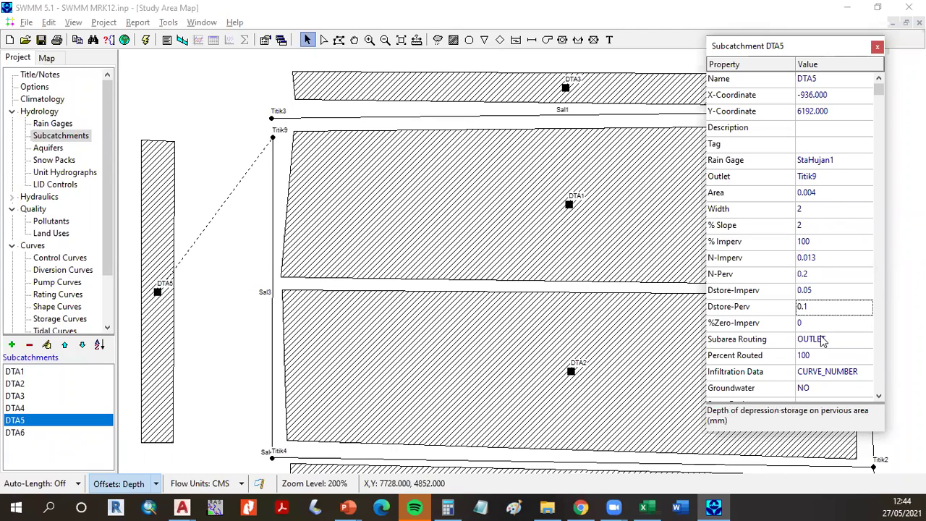
left_click(48, 424)
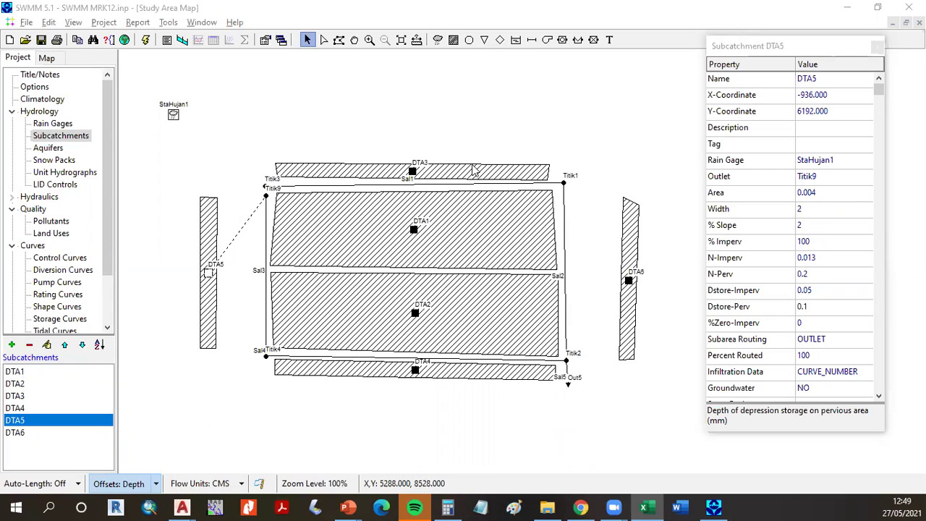
Set the outlet of subcatchment DTA6 to junction Titik1.
left_click(630, 286)
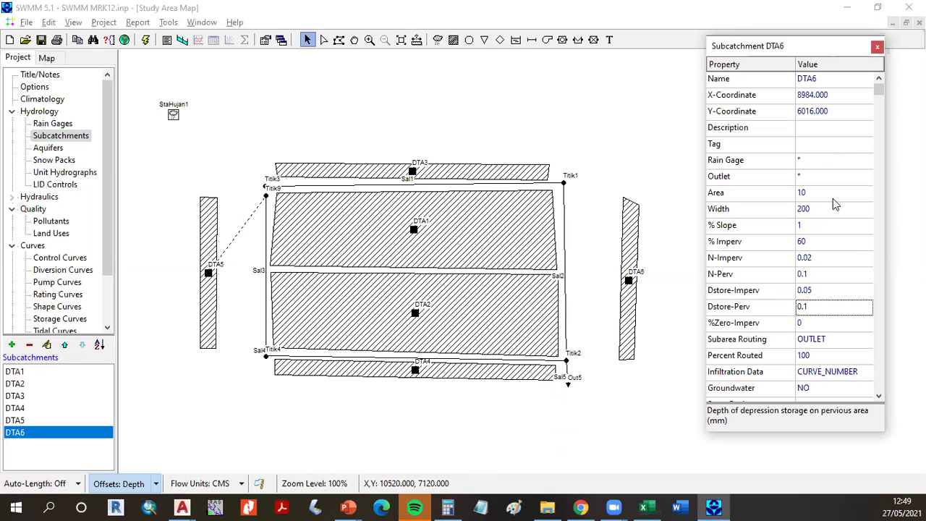
left_click(846, 147)
left_click(850, 162)
left_click(865, 177)
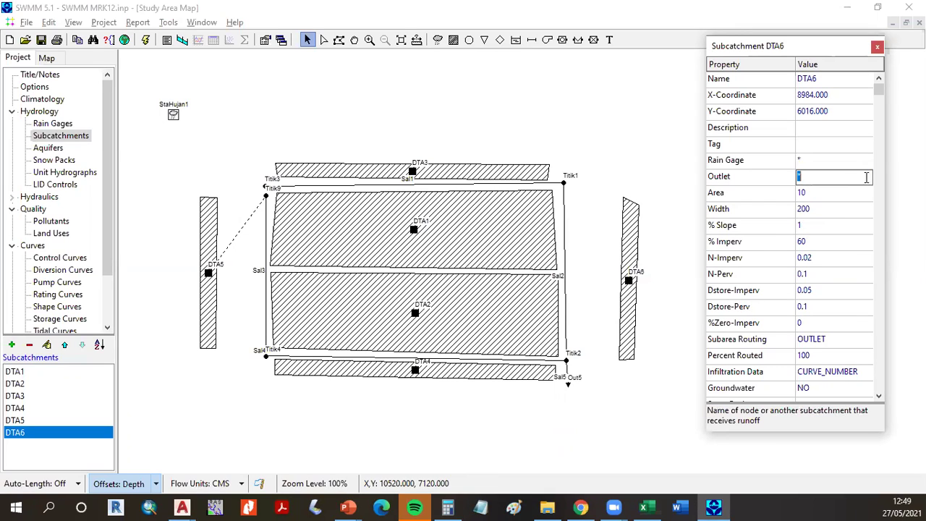
type("Titik1")
key("Return")
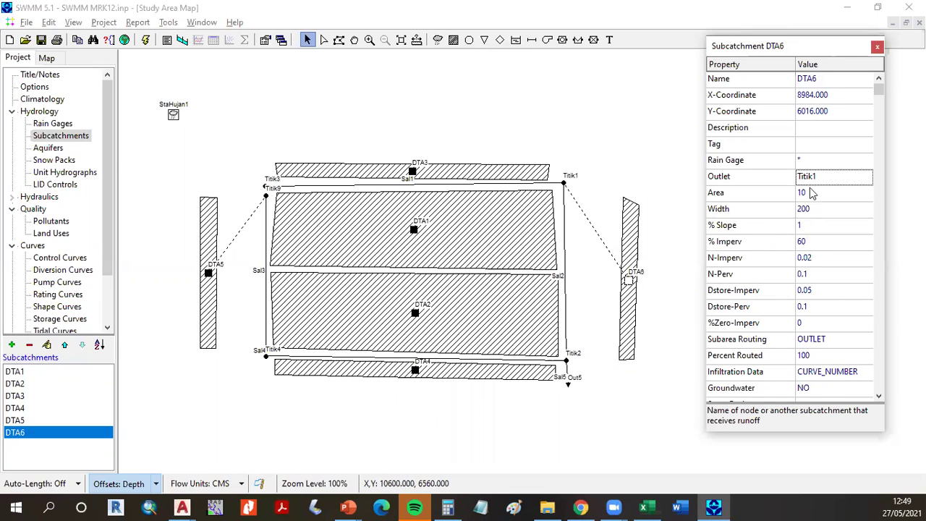
Assign rain gage StaHujan1 to subcatchment DTA6.
left_click(828, 159)
left_click(866, 161)
left_click(851, 177)
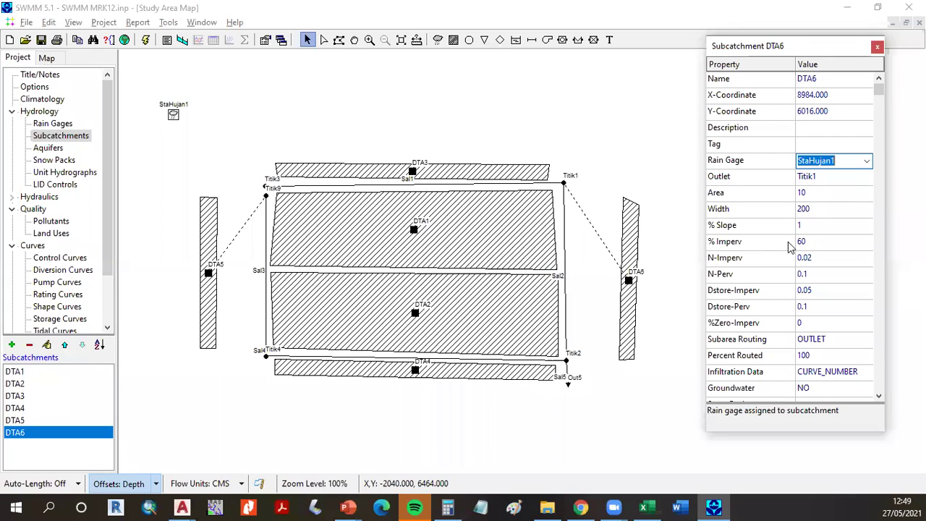
Set DTA6's area to 0.004 ha, its width to 2 m and its slope to 2%.
left_click(820, 193)
type("0.004")
left_click(819, 208)
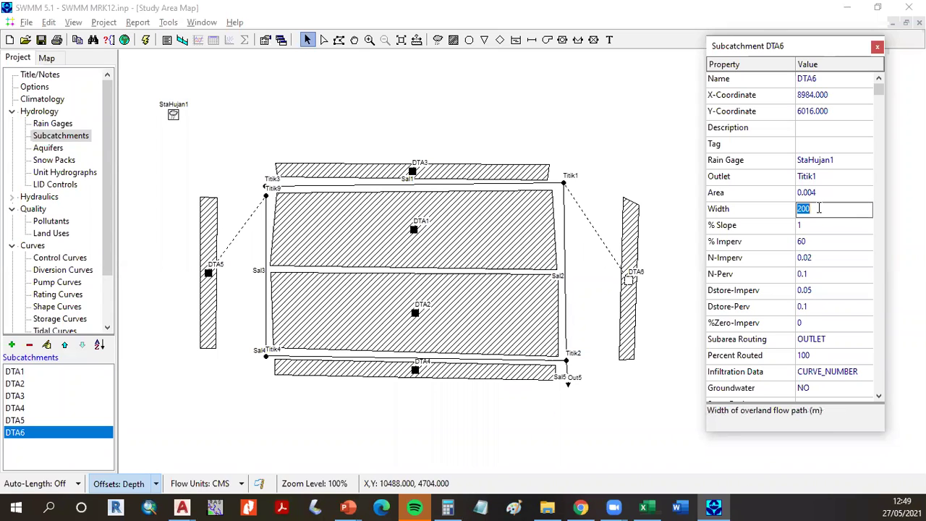
type("2")
key("Return")
left_click(815, 225)
type("2")
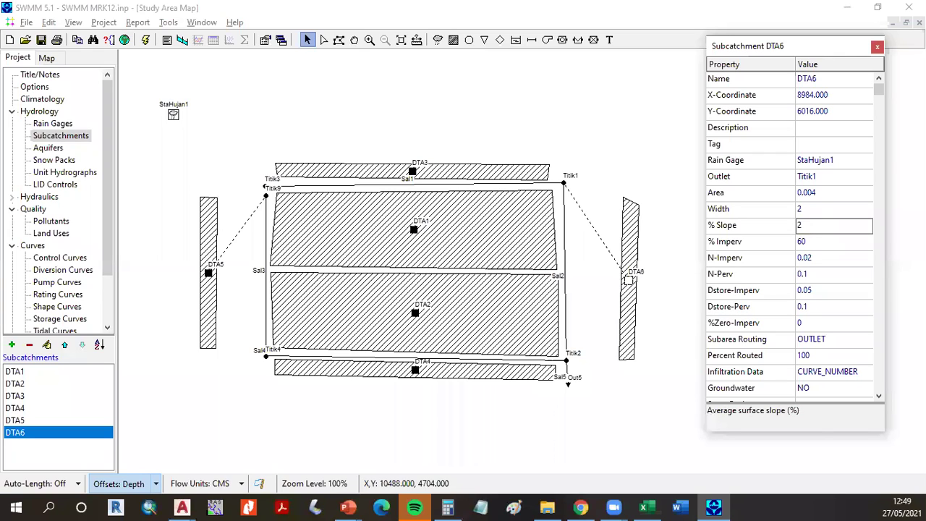
key("Down")
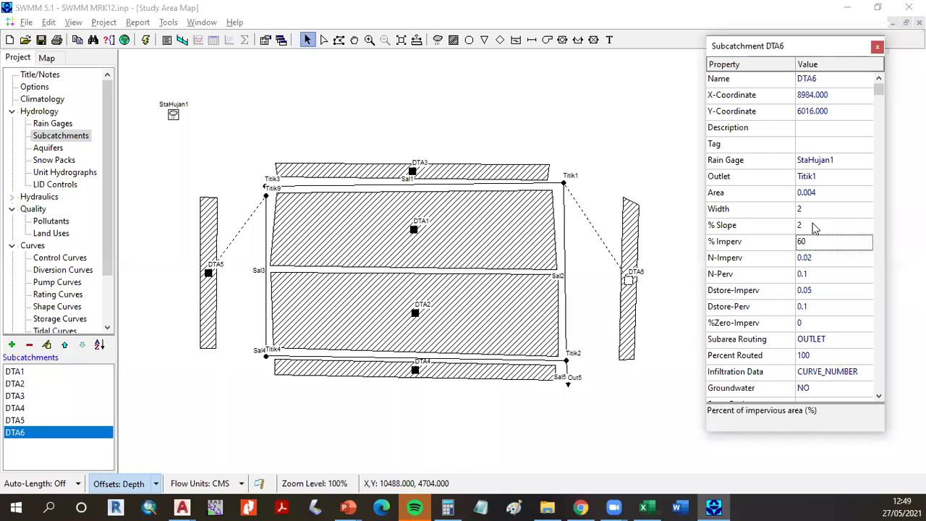
Set DTA6 to 100% impervious, with Manning's N of 0.013 for the impervious area and 0.2 for the pervious area.
type("100")
key("Down")
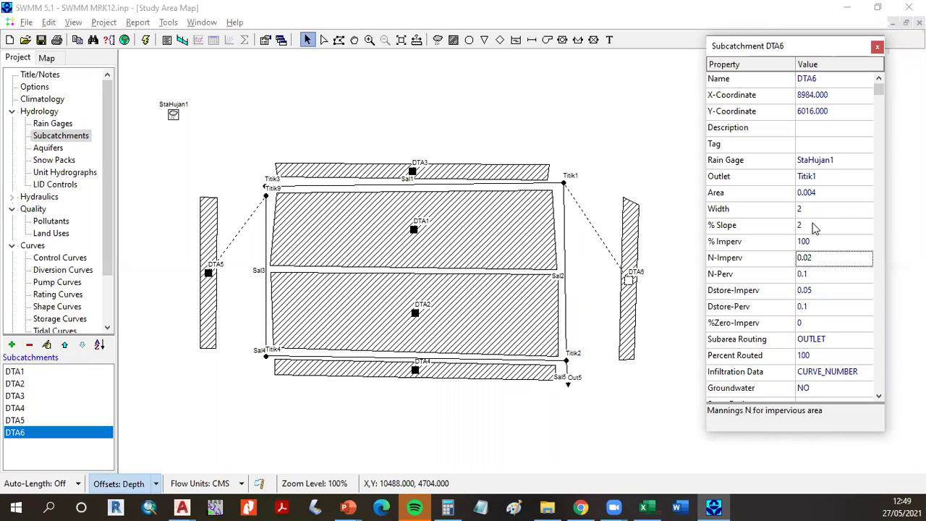
type(".0013")
key("Return")
key("Down")
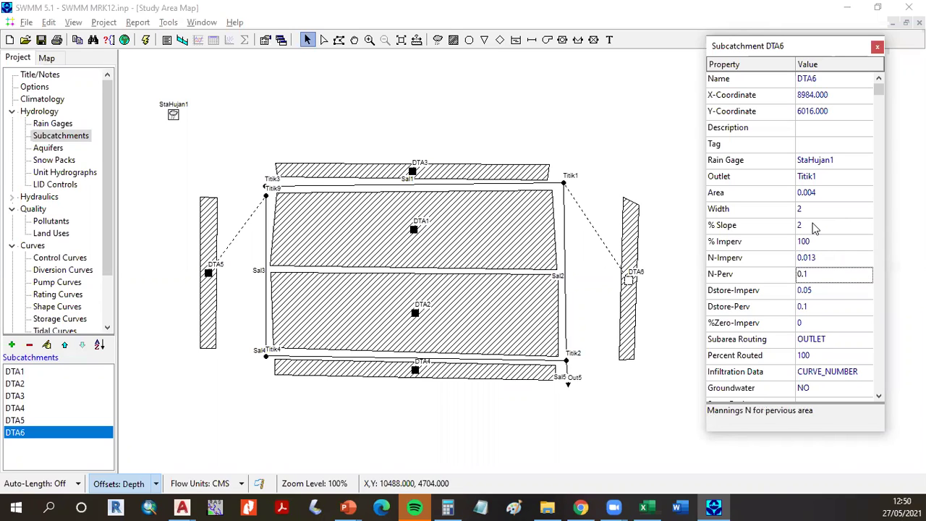
type("0.2")
key("Return")
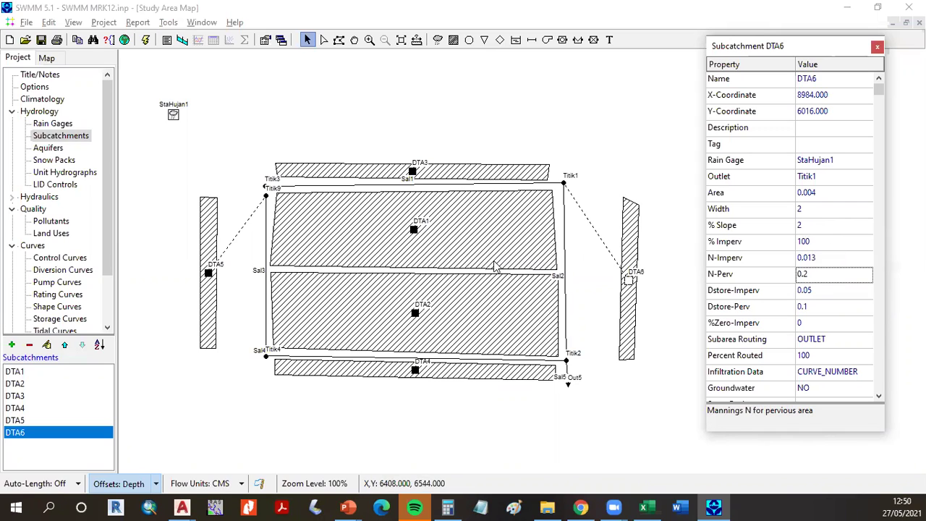
Select subcatchment DTA3 on the map and assign it rain gage StaHujan1.
left_click(413, 172)
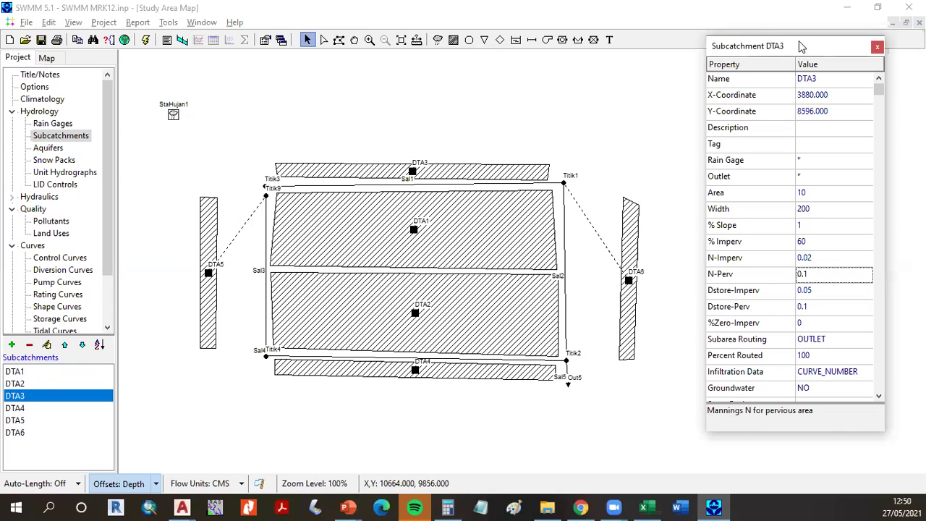
left_click(854, 160)
left_click(866, 160)
left_click(817, 175)
Set the outlet of subcatchment DTA3 to junction Titik3.
left_click(841, 176)
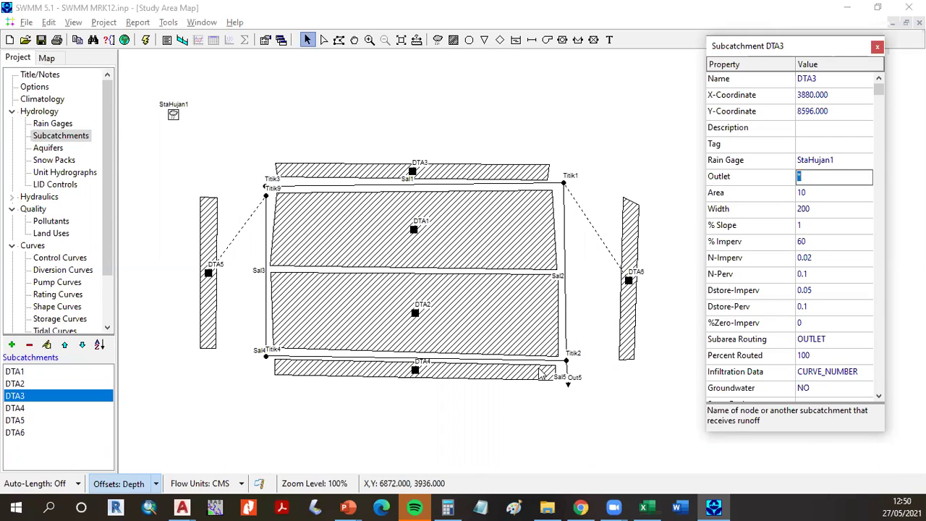
scroll(419, 166, "up", 1)
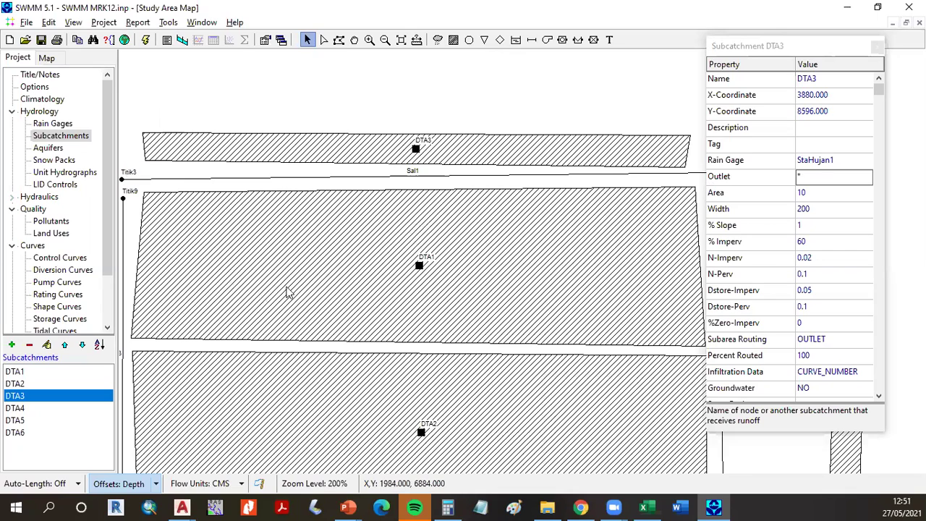
scroll(287, 289, "down", 1)
scroll(363, 248, "up", 1)
left_click_drag(364, 248, 183, 393)
scroll(232, 312, "down", 1)
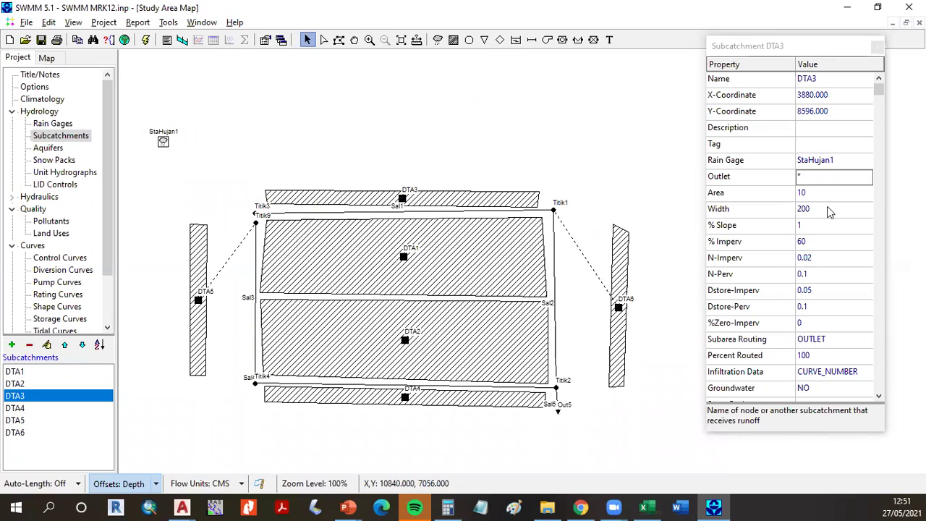
left_click(821, 181)
type("Titik3")
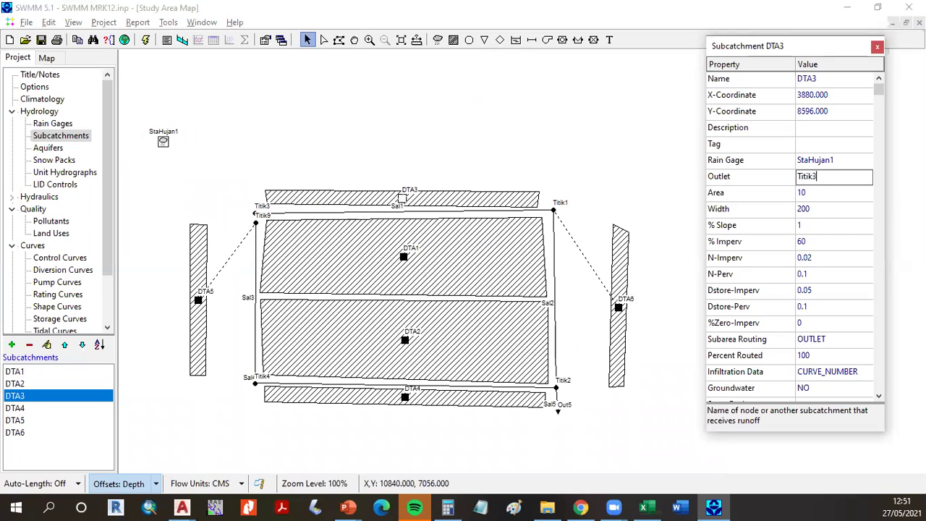
key("Return")
Set DTA3's area to 0.02 ha, its width to 2 m and its slope to 2%.
left_click(826, 197)
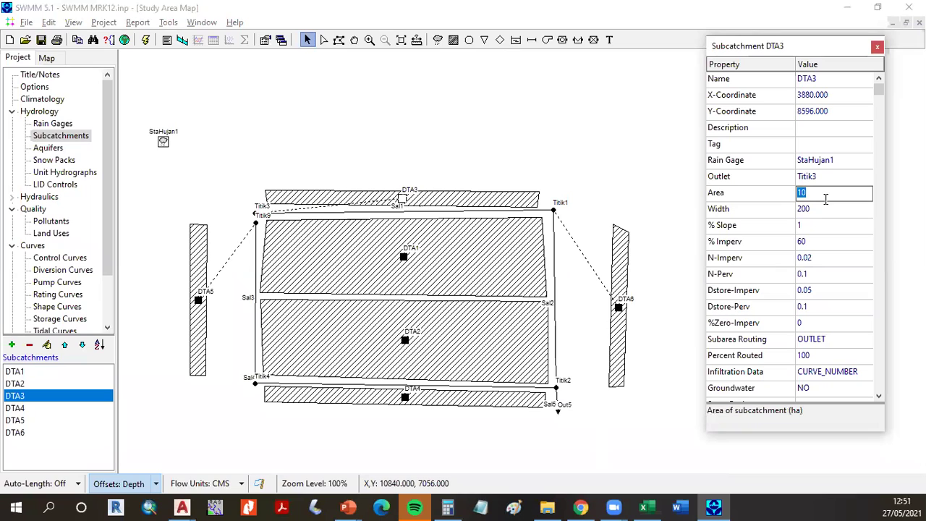
type("0.02")
key("Return")
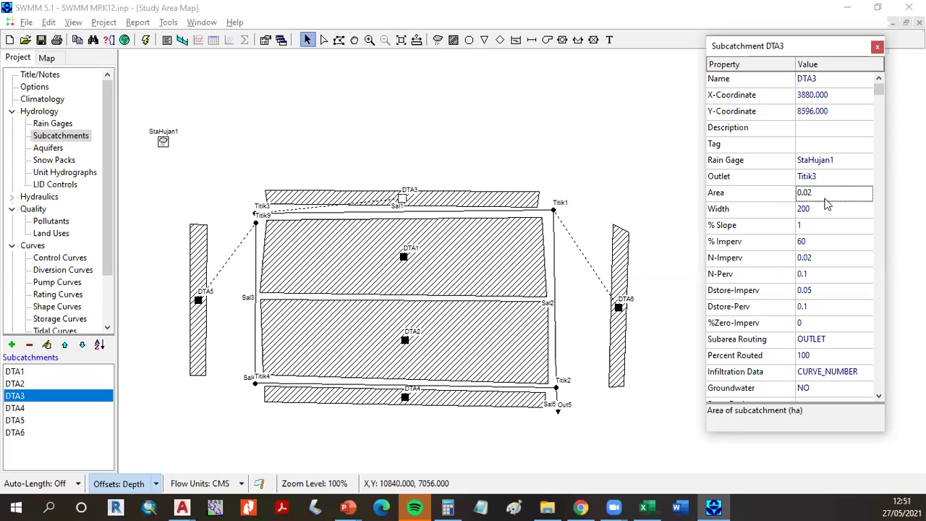
left_click(827, 208)
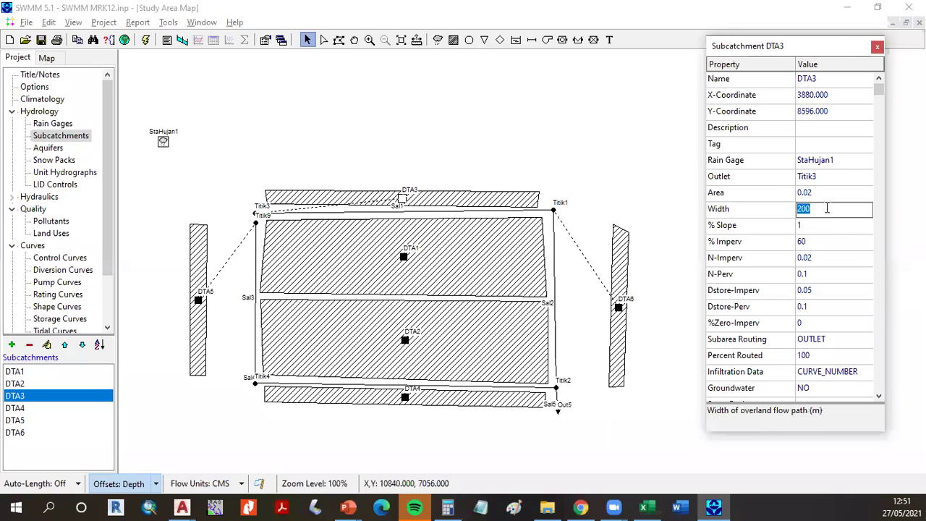
type("2")
key("Return")
type("2")
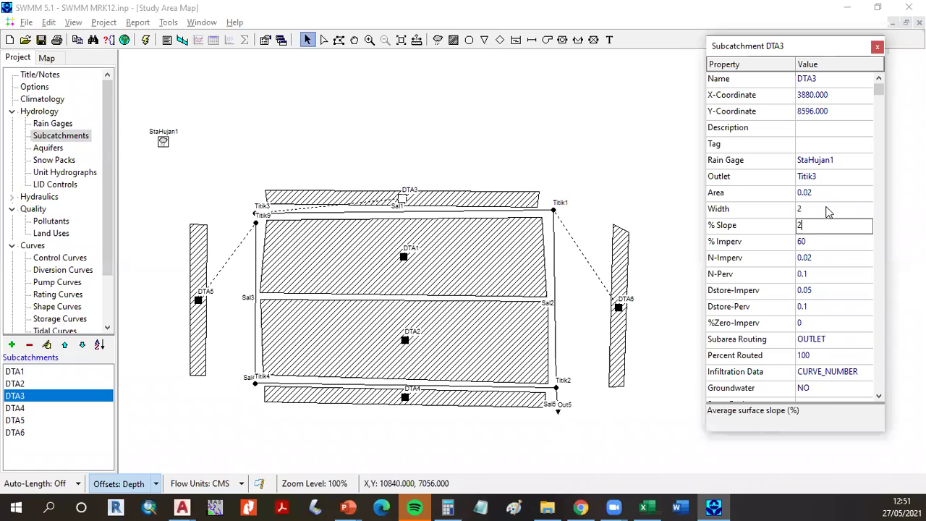
key("Return")
Set DTA3 to 100% impervious, with Manning's N of 0.013 for the impervious area and 0.2 for the pervious area.
type("100")
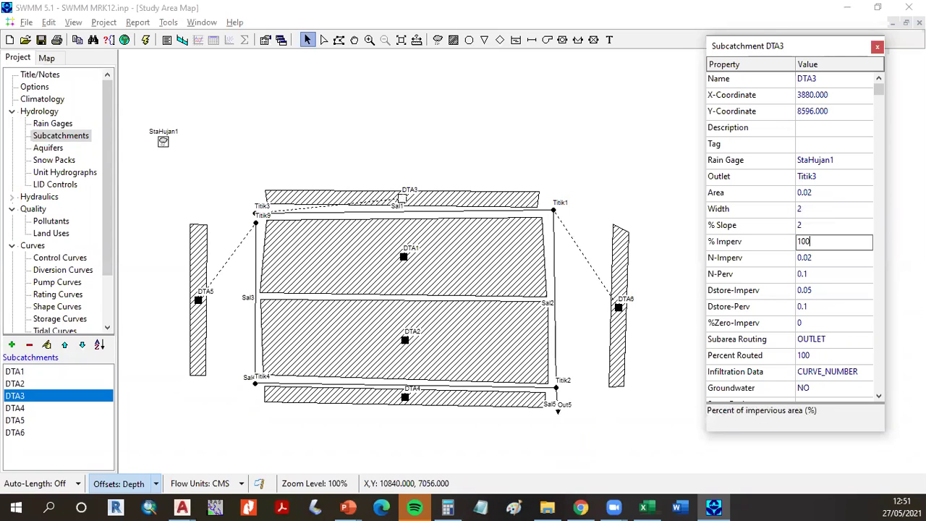
key("Return")
type("0.013")
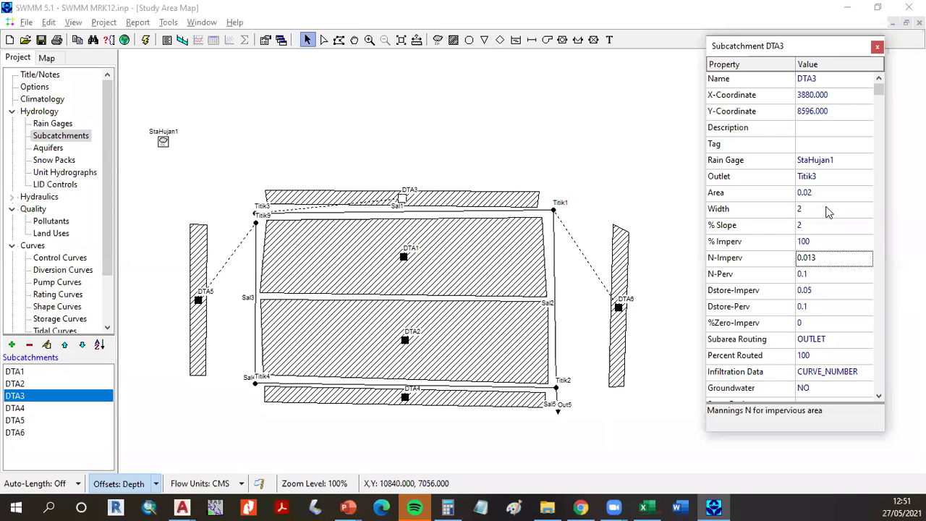
key("Down")
key("BackSpace")
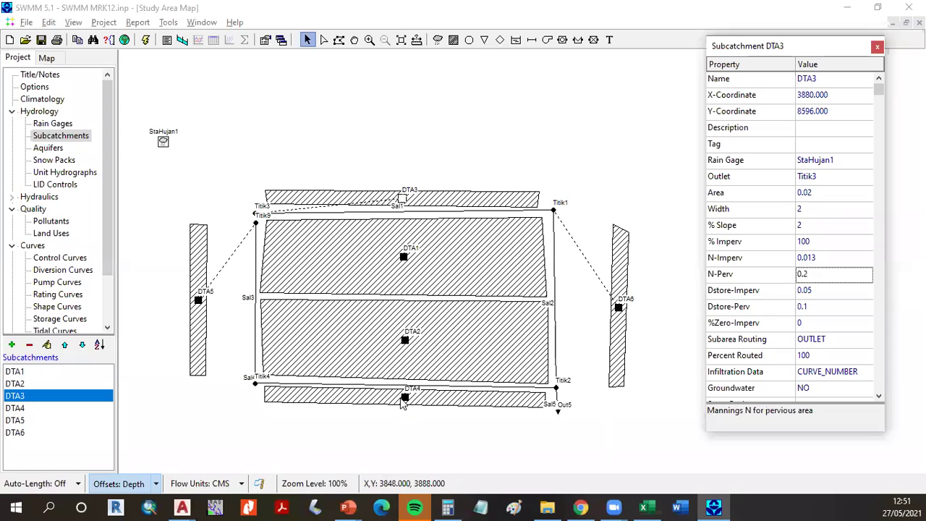
Select subcatchment DTA4 on the map and assign it rain gage StaHujan1.
left_click(406, 399)
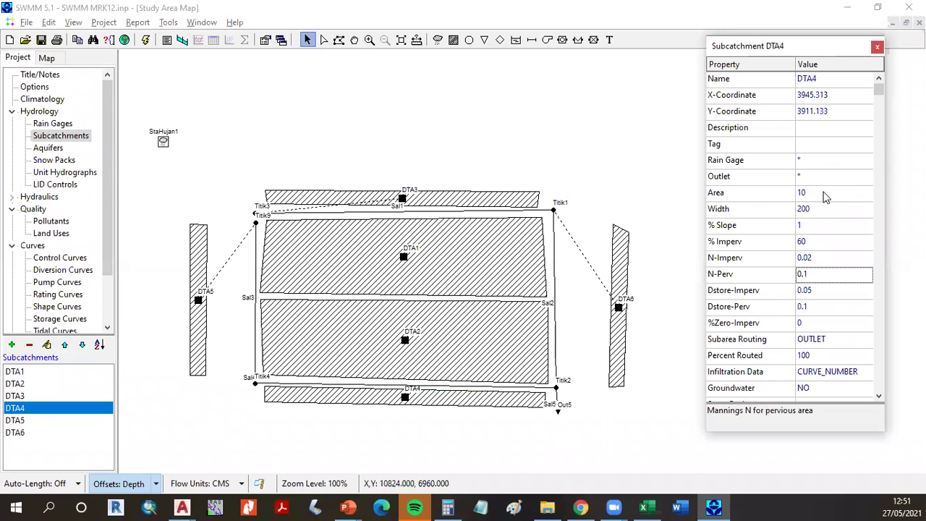
left_click(832, 160)
left_click(866, 160)
left_click(842, 179)
Try to enter a Titik junction as the outlet of subcatchment DTA4.
left_click(829, 176)
type("Titik")
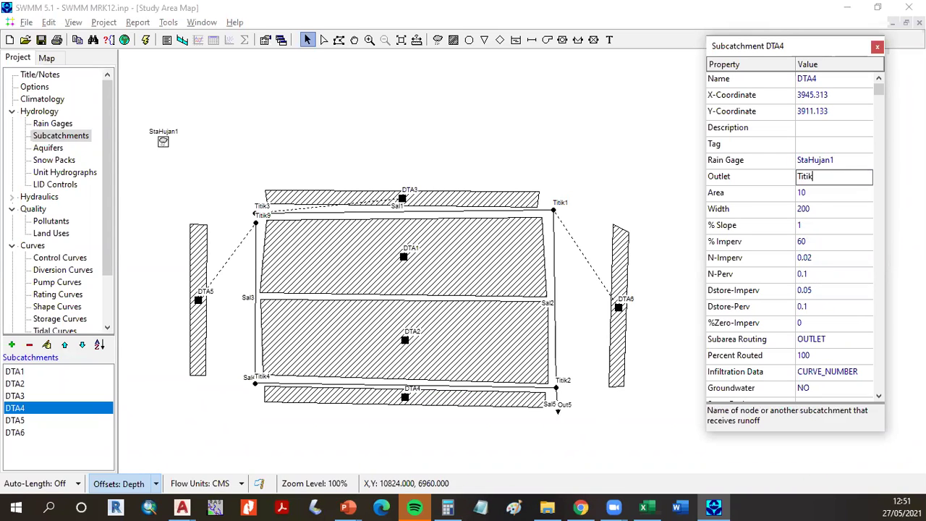
key("Page_Down")
key("Return")
Set the outlet of subcatchment DTA5 to junction Titik4.
left_click(830, 178)
type("Titik4")
key("Return")
Set the area of subcatchment DTA5 to 0.02 ha.
left_click(833, 193)
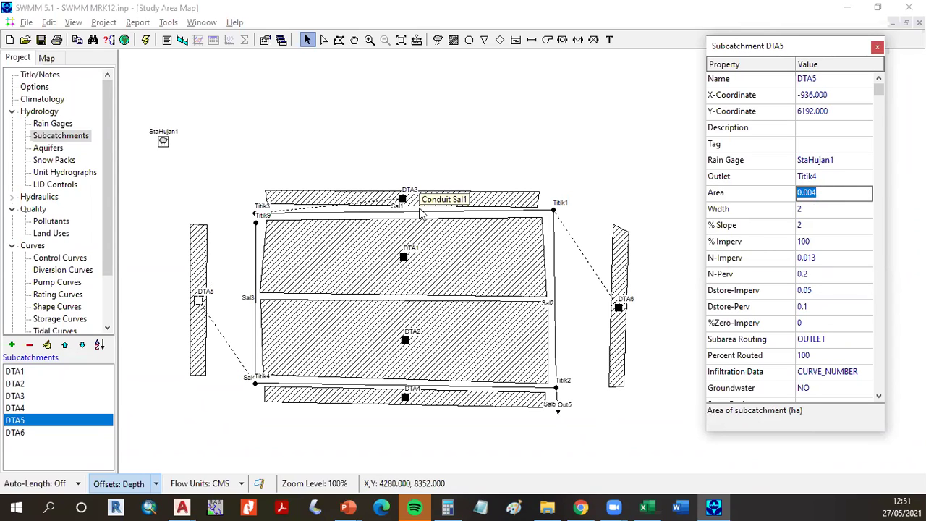
left_click(822, 209)
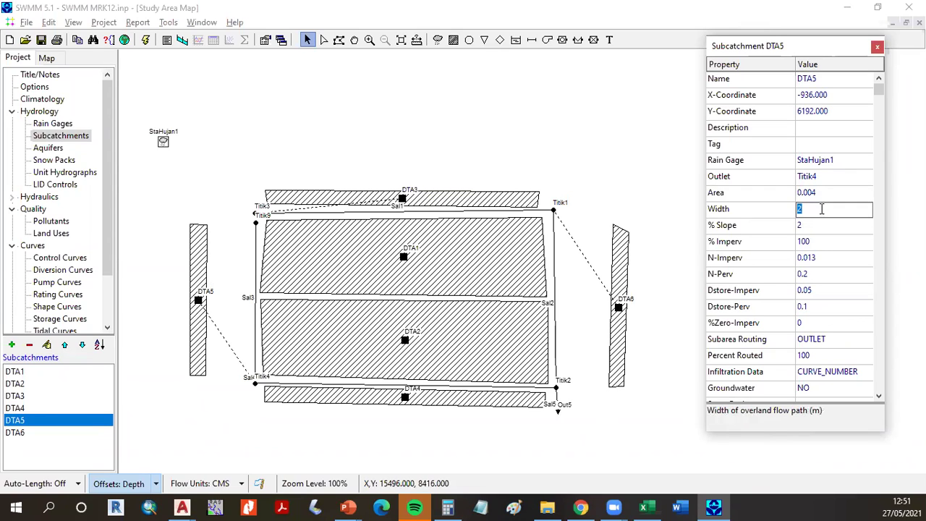
key("Return")
key("Up")
key("Up")
type("0.02")
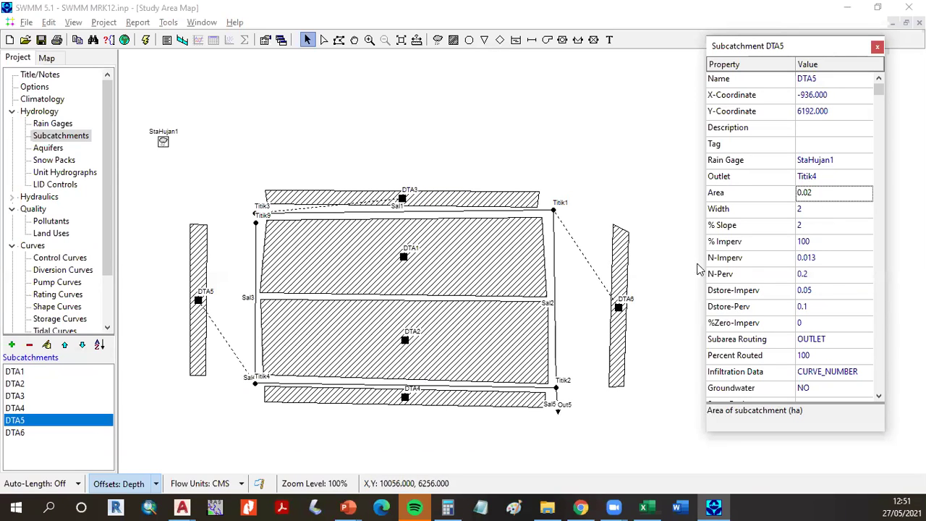
Enter 100% as DTA5's slope and correct it back to 2%.
left_click(816, 209)
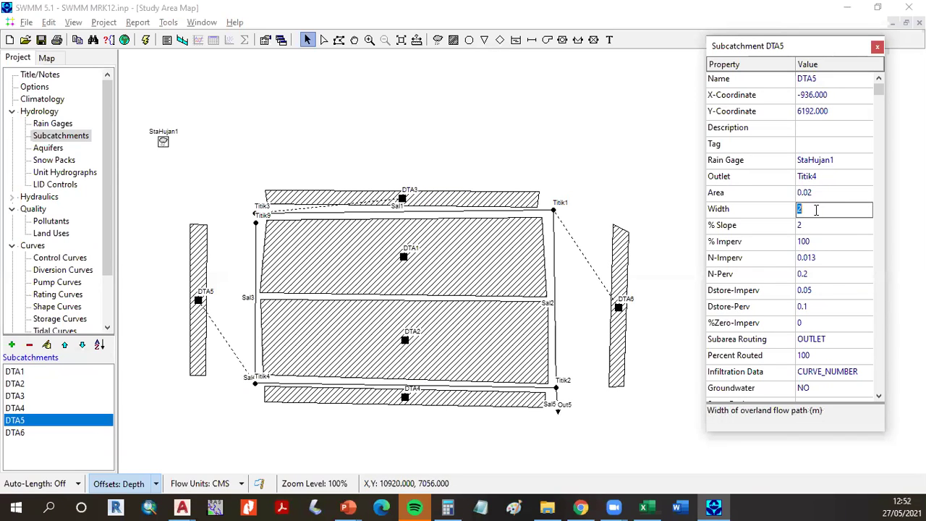
key("Return")
type("100")
key("Return")
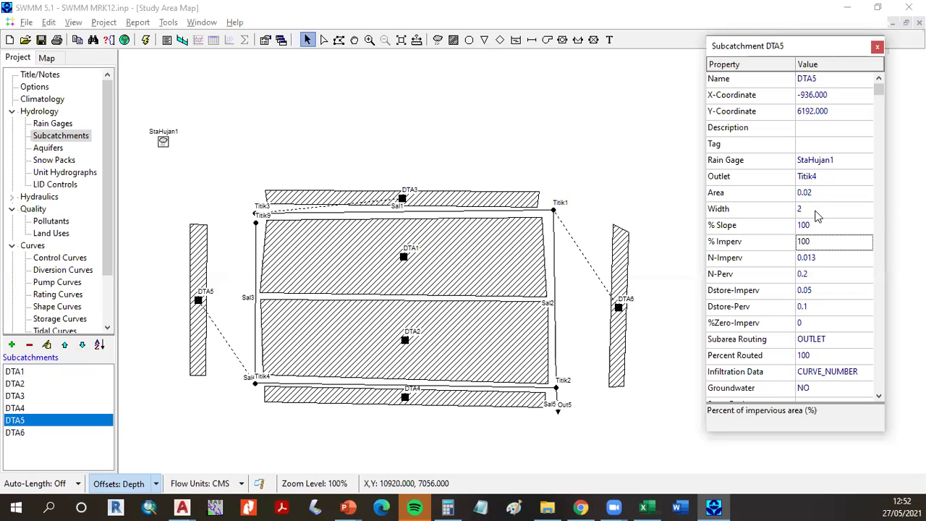
key("Up")
type("2")
key("Return")
key("Return")
key("Return")
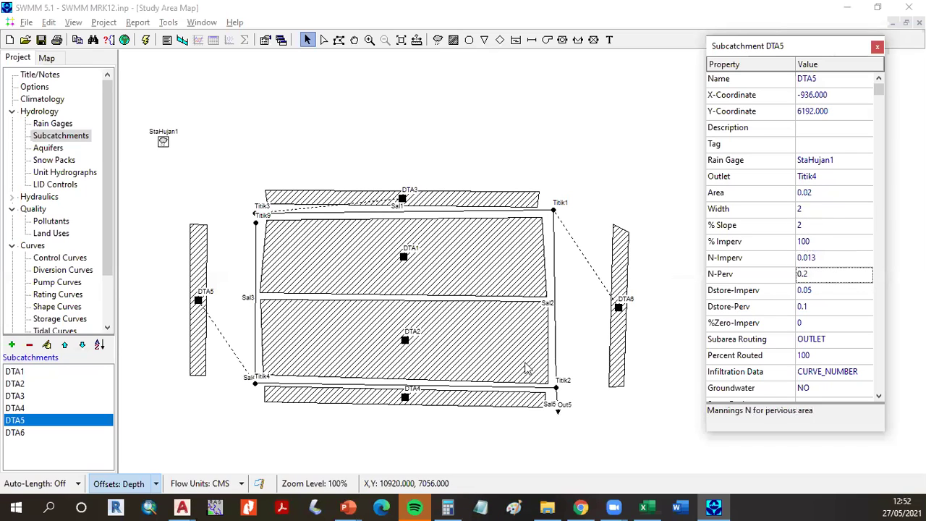
Compare subcatchments DTA5 and DTA6, and set DTA5's outlet to junction Titik9.
left_click(199, 303)
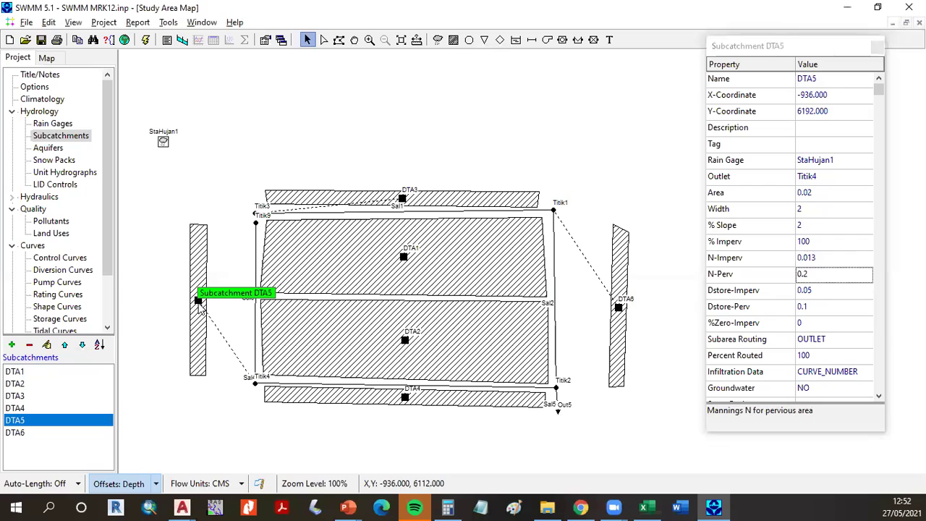
left_click(619, 309)
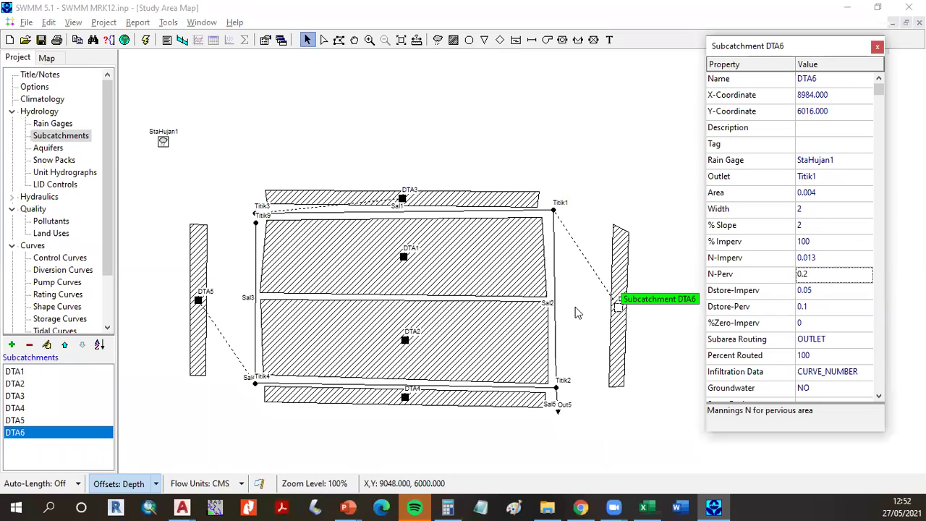
left_click(199, 302)
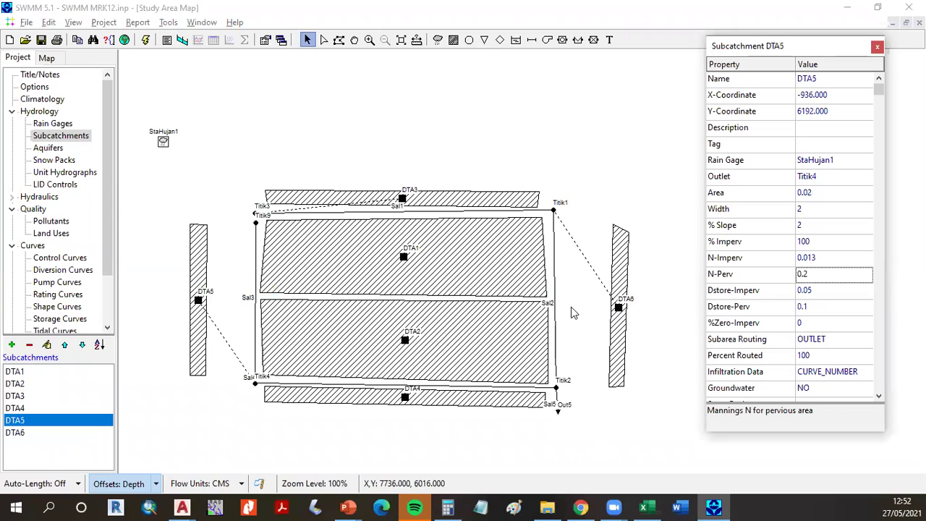
left_click(201, 302)
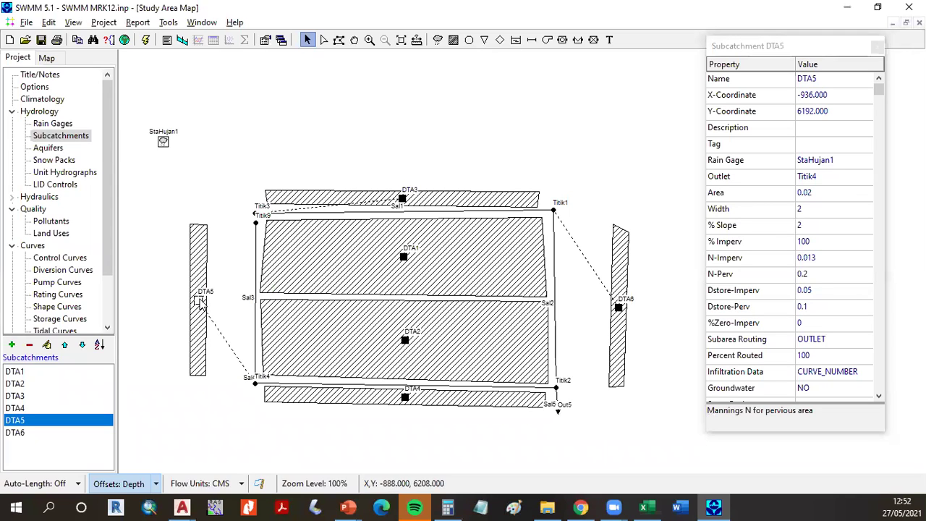
left_click(827, 176)
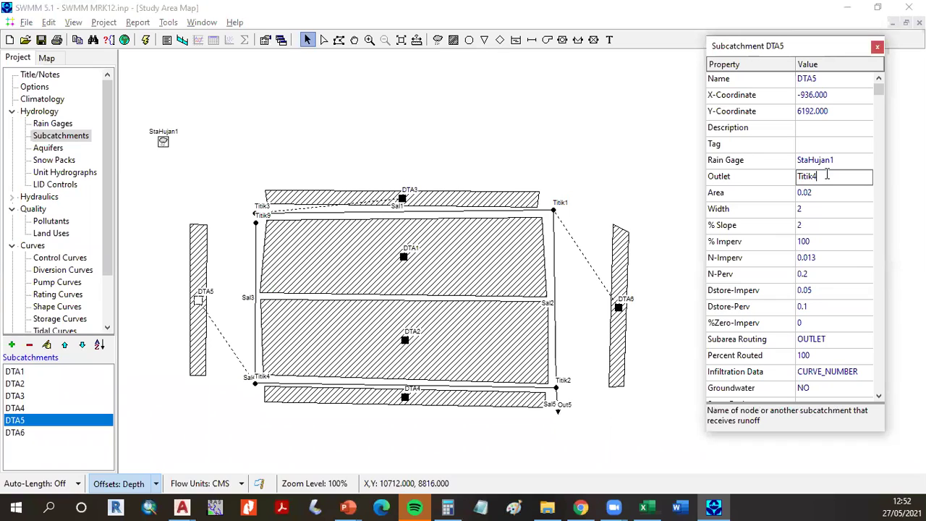
type("9")
key("Return")
Check DTA6's properties and set DTA5's area to 0.004 ha to match.
left_click(620, 309)
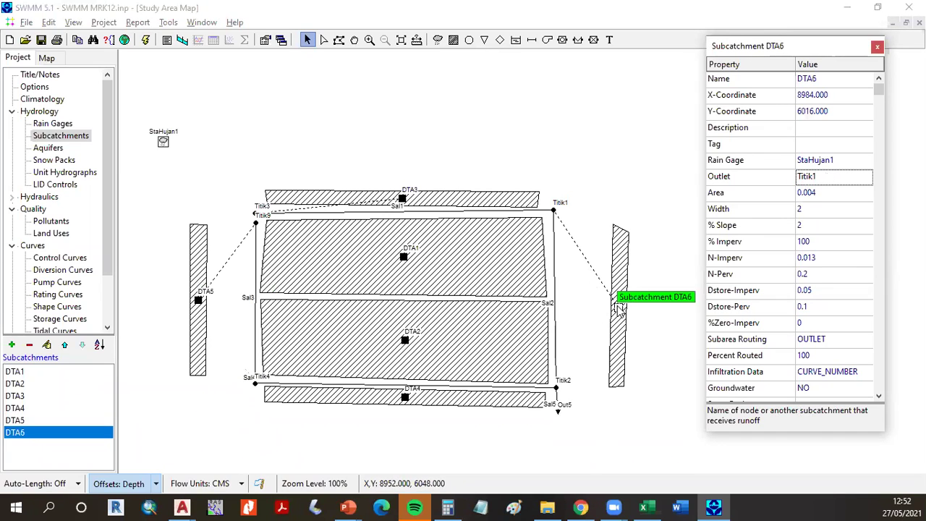
left_click(201, 304)
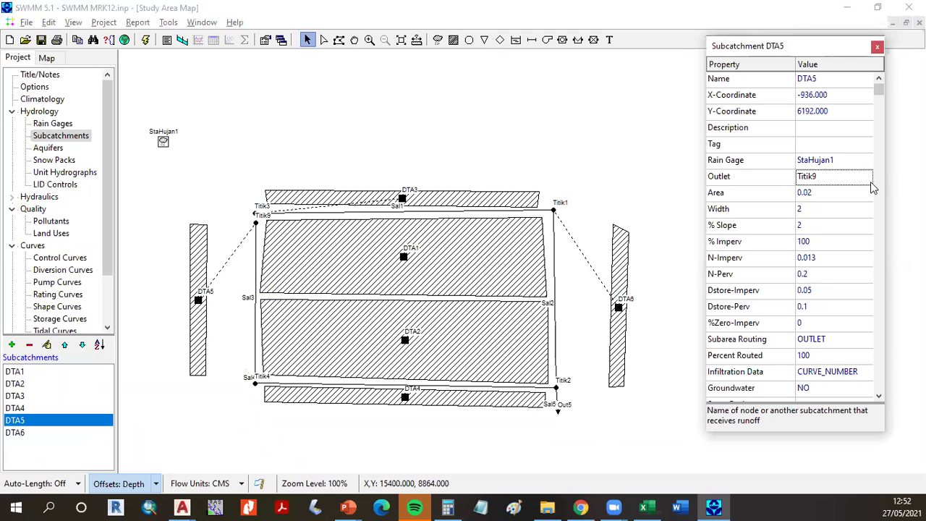
left_click(859, 192)
type("0.004")
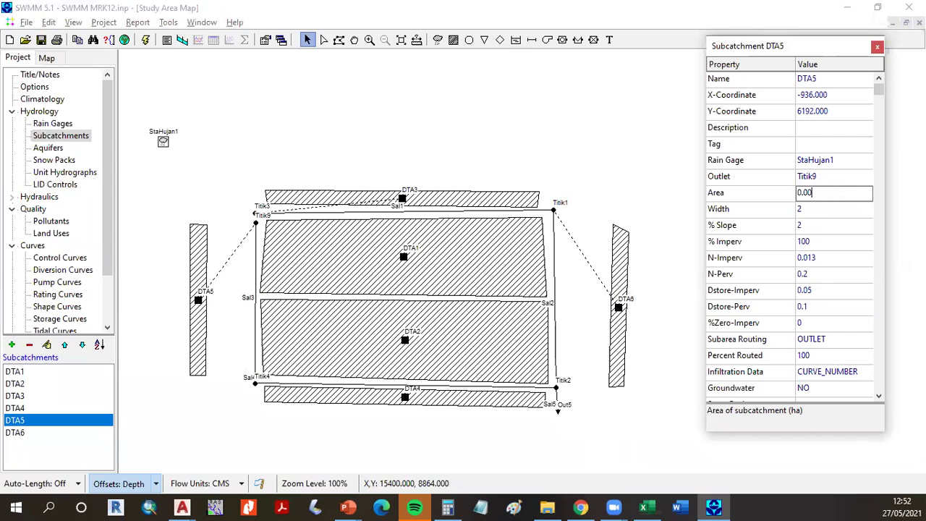
Finish setting subcatchment DTA5's area to 0.004 ha and compare its properties with those of DTA6.
key("Return")
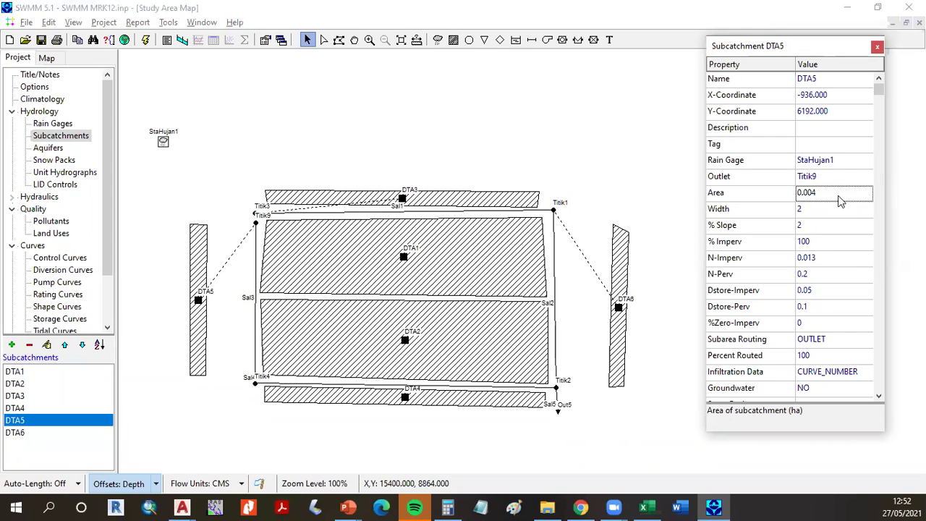
left_click(620, 311)
left_click(200, 301)
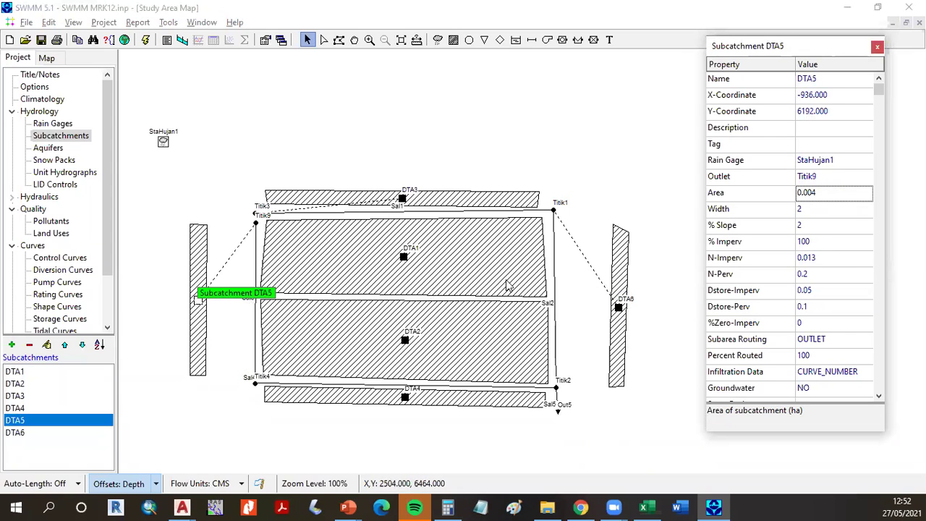
Compare the properties of subcatchments DTA3 and DTA4, and review DTA3's width, slope and imperviousness.
left_click(403, 201)
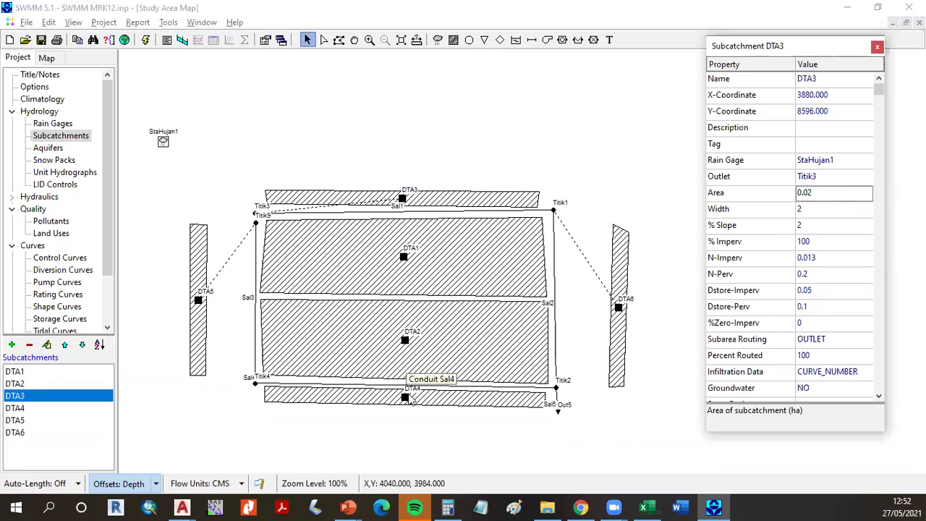
left_click(407, 401)
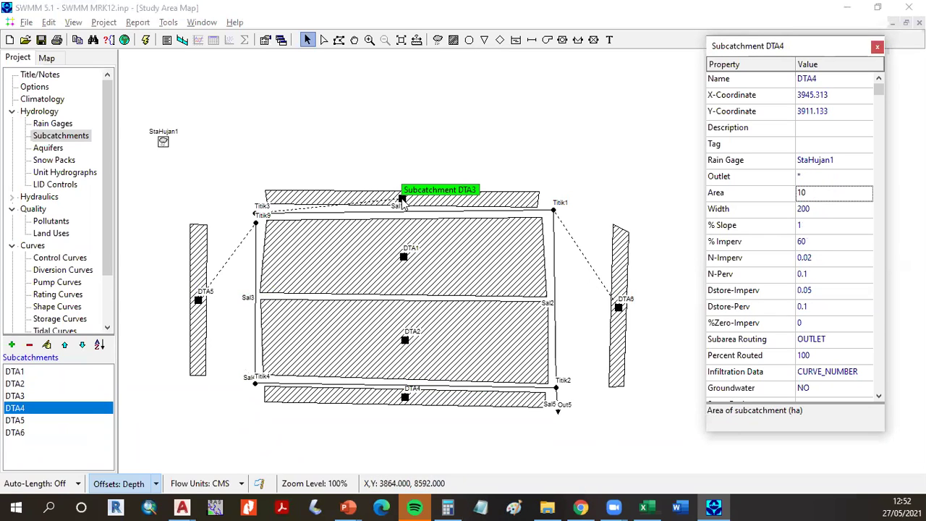
left_click(403, 203)
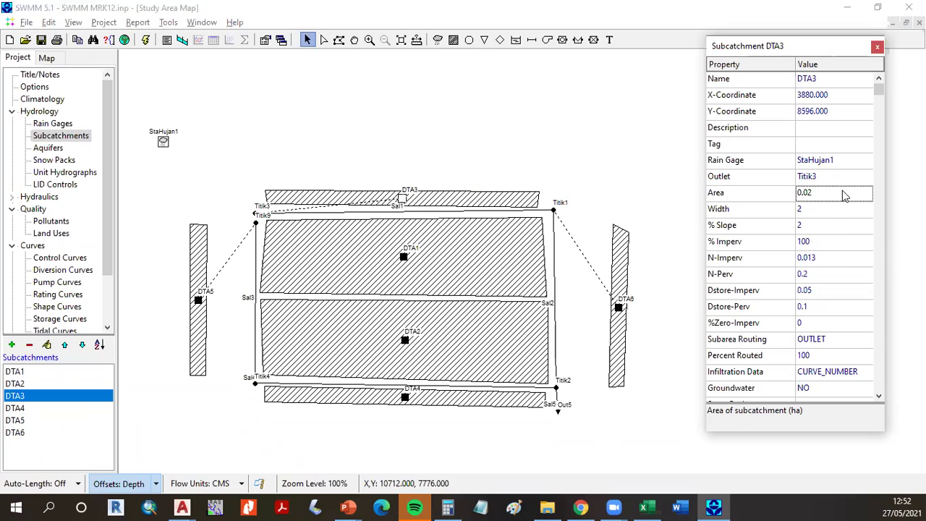
left_click(836, 214)
left_click(830, 228)
left_click(829, 243)
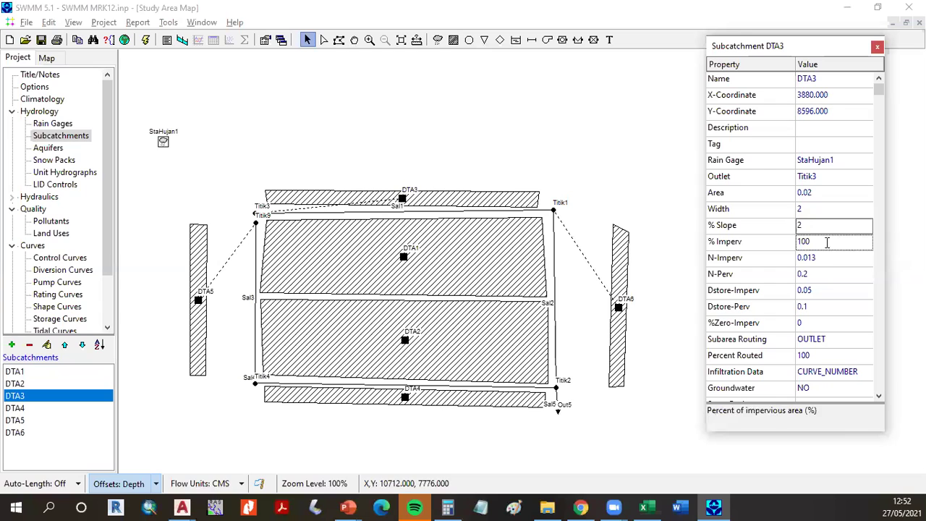
Set subcatchment DTA4's outlet to Titik4, its area to 0.02 ha and its width to 2 m.
left_click(405, 398)
left_click(825, 176)
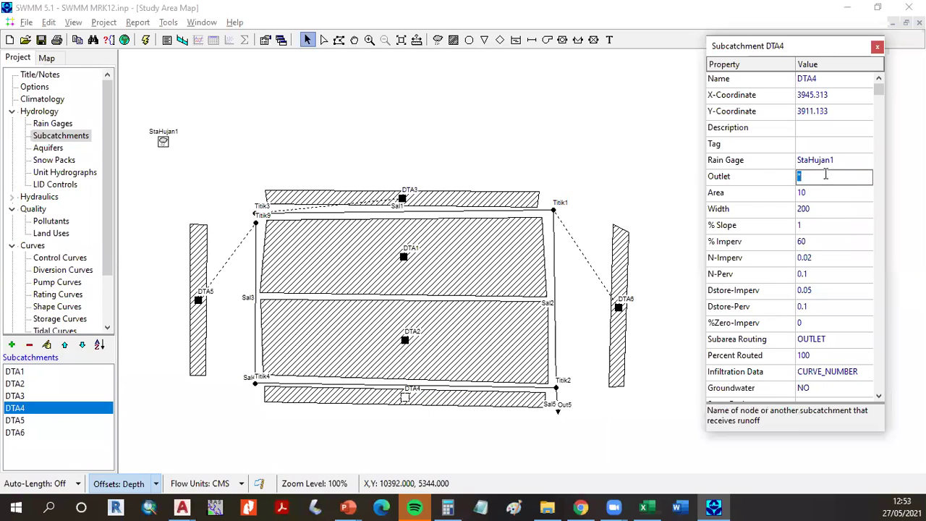
type("Titik4")
left_click(813, 197)
type("0.02")
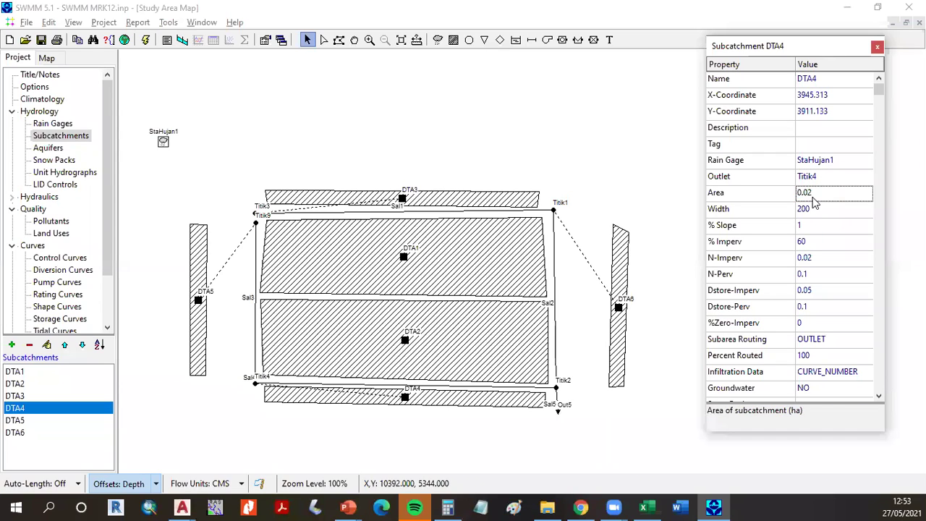
key("Return")
type("2")
key("Return")
Set DTA4's slope to 2%, imperviousness to 100%, N-Imperv to 0.013 and N-Perv to 0.2.
type("2")
key("Return")
type("100")
key("Return")
type("0.013")
key("Return")
type("0.2")
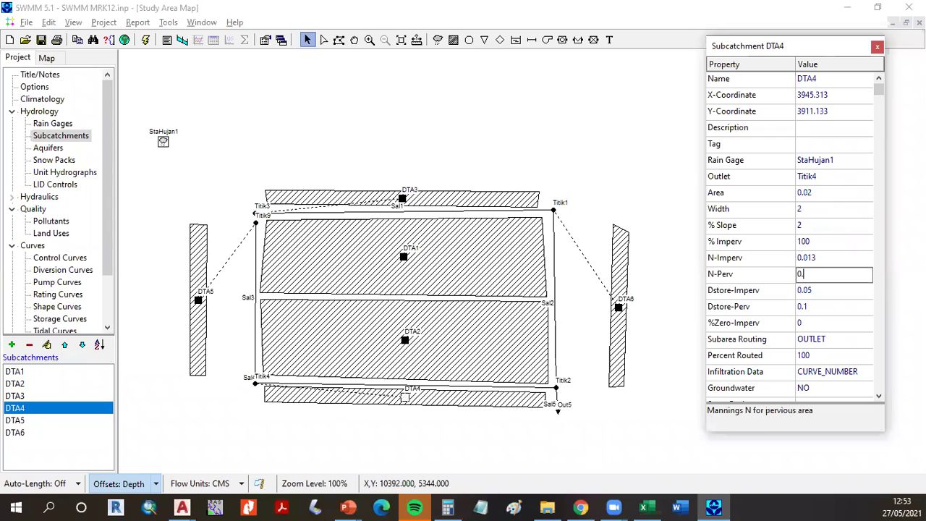
left_click(474, 409)
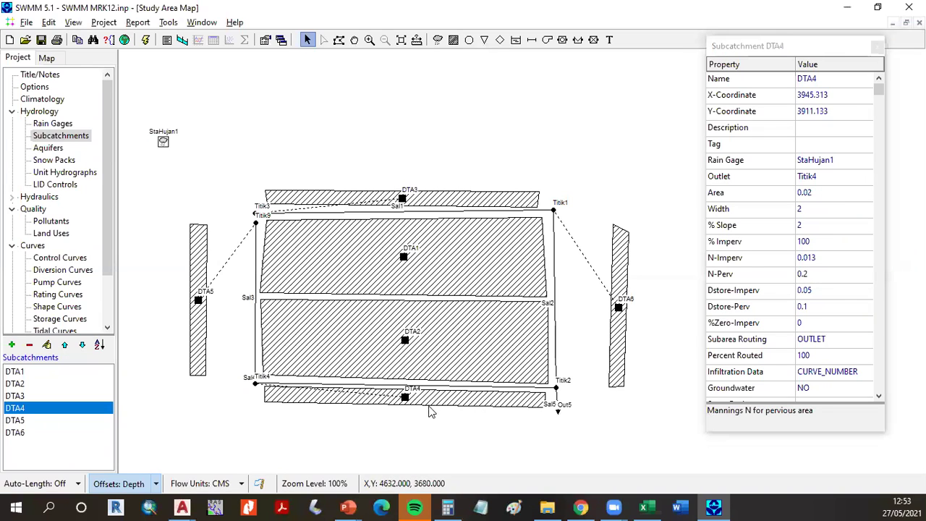
Move subcatchment DTA4 farther below and DTA3 farther above the drainage network on the map.
left_click(402, 410)
left_click_drag(403, 410, 407, 435)
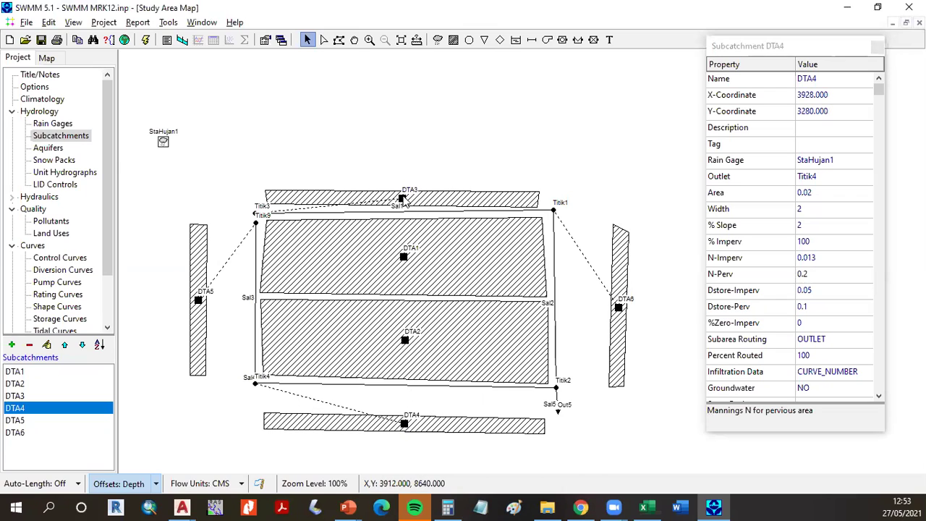
left_click(402, 198)
left_click_drag(403, 198, 403, 169)
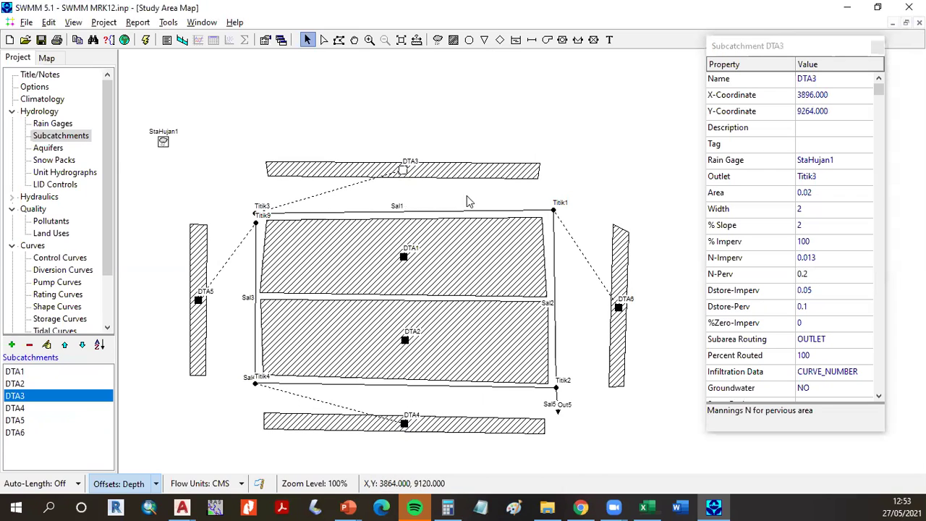
Move junction Titik3 slightly upward on the map to separate it from Titik9.
left_click(256, 216)
left_click_drag(256, 216, 255, 203)
left_click(588, 369)
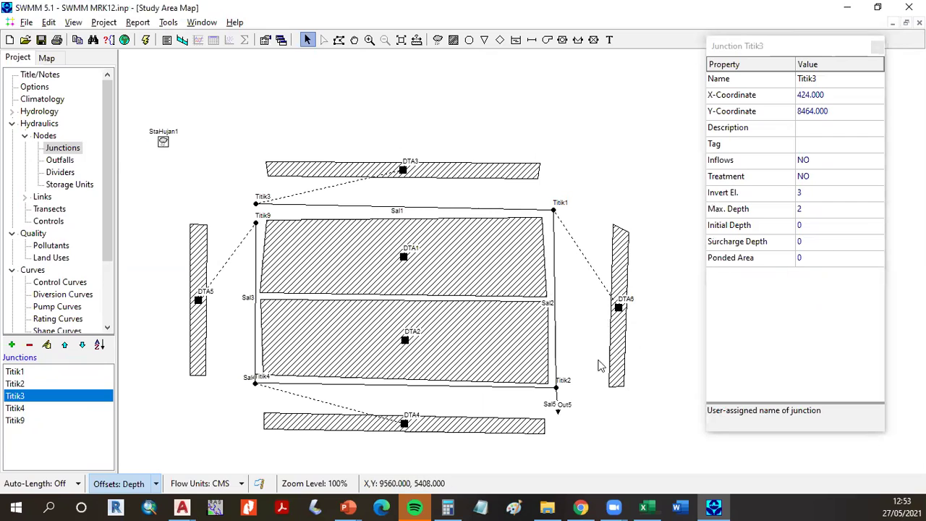
Assign rain gage StaHujan1 and outlet Titik3 to subcatchment DTA1.
left_click(404, 257)
left_click(868, 160)
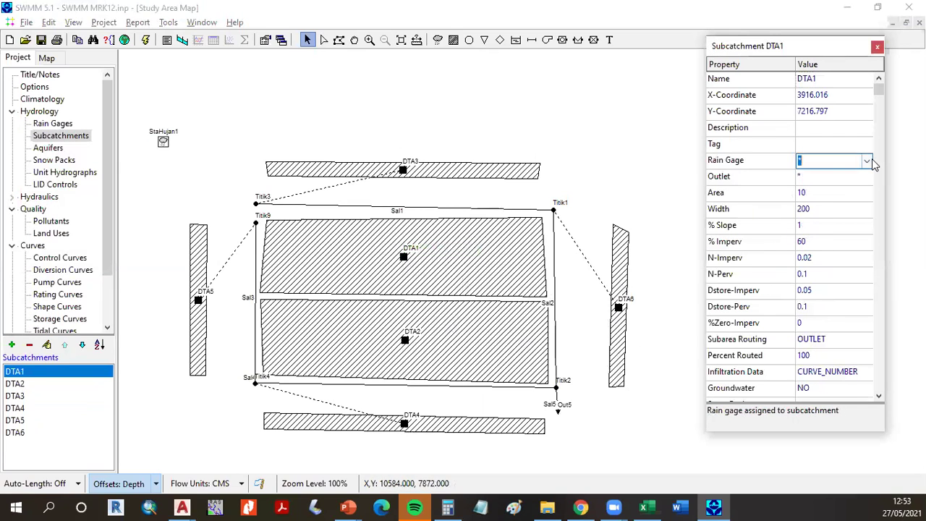
left_click(871, 160)
left_click(853, 176)
left_click(866, 177)
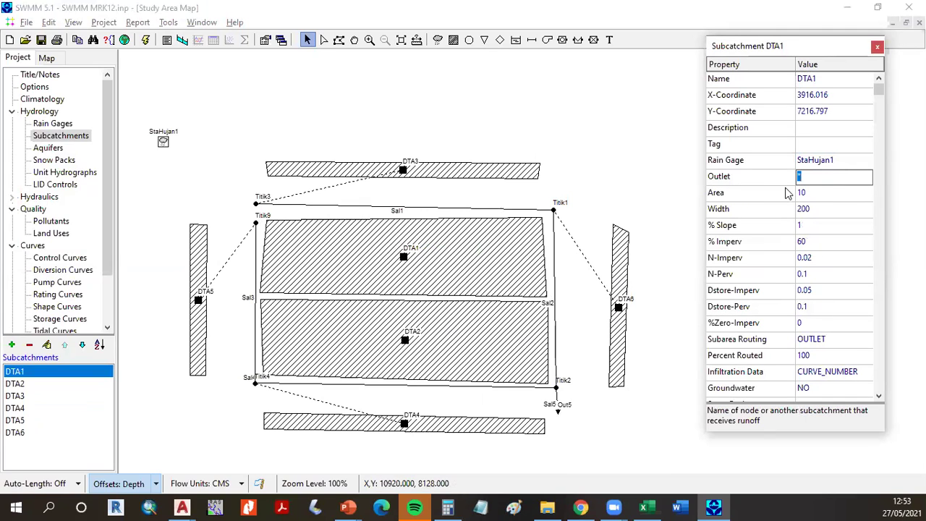
type("Titik")
key("Return")
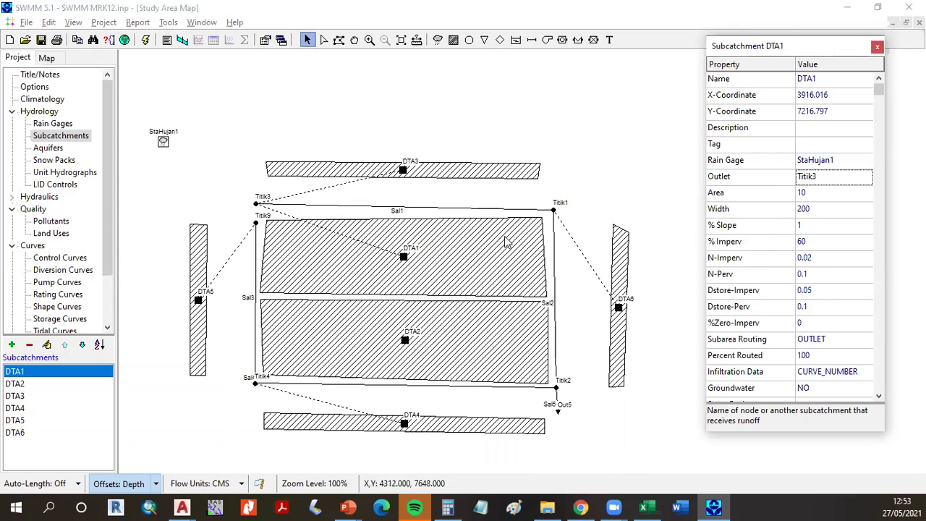
Set subcatchment DTA1's area to 0.1 ha and its width to 10 m.
left_click(829, 195)
double_click(830, 196)
type("0.1")
key("Return")
type("1")
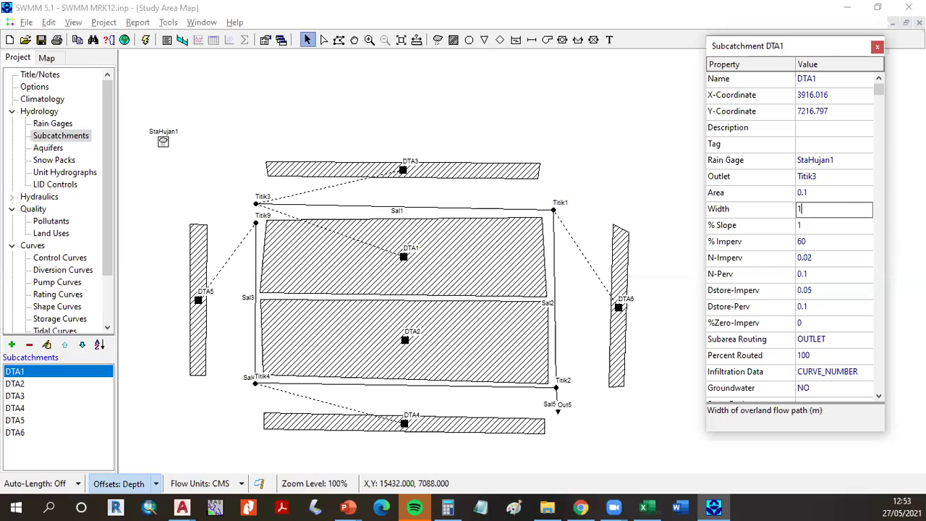
type("0")
key("Return")
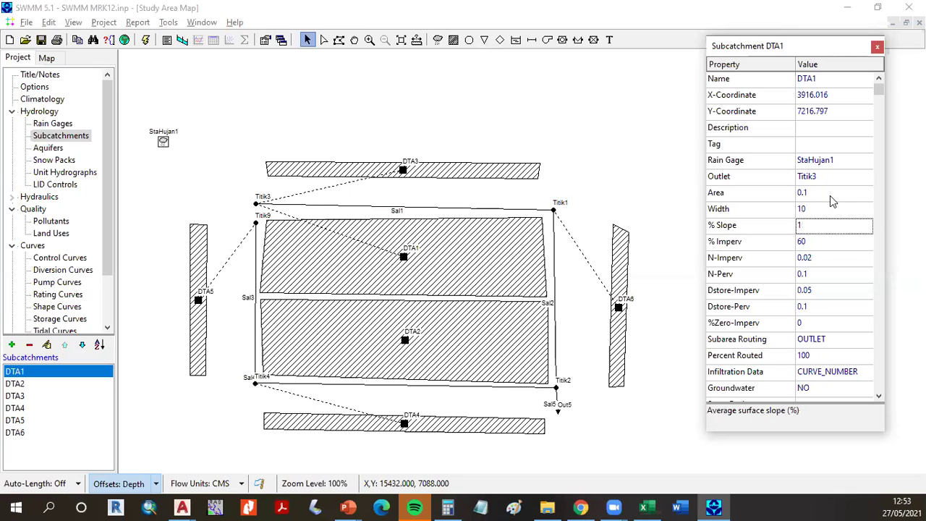
Keep DTA1's slope at 1% and set its imperviousness to 90%, N-Imperv to 0.1 and N-Perv to 0.2.
key("Return")
type("90")
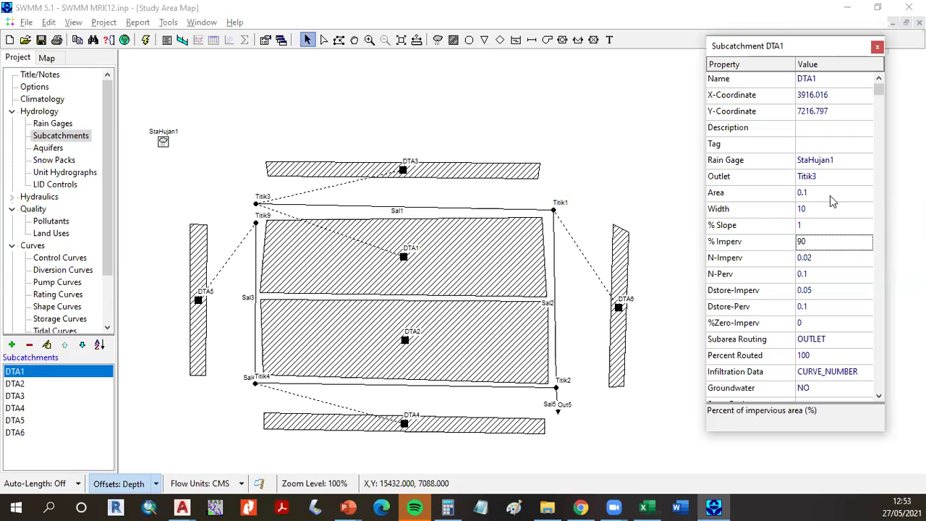
key("Return")
type("0.1")
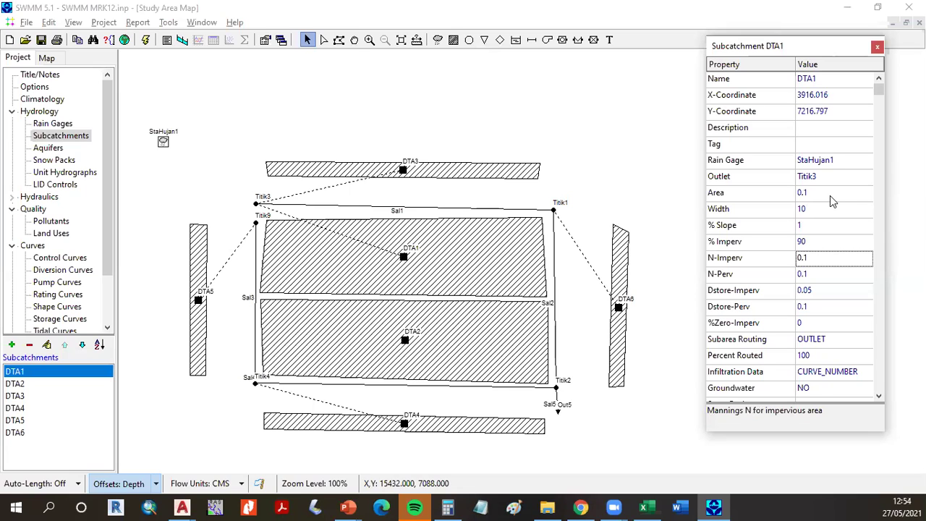
key("Return")
type("0.2")
key("shift+Home")
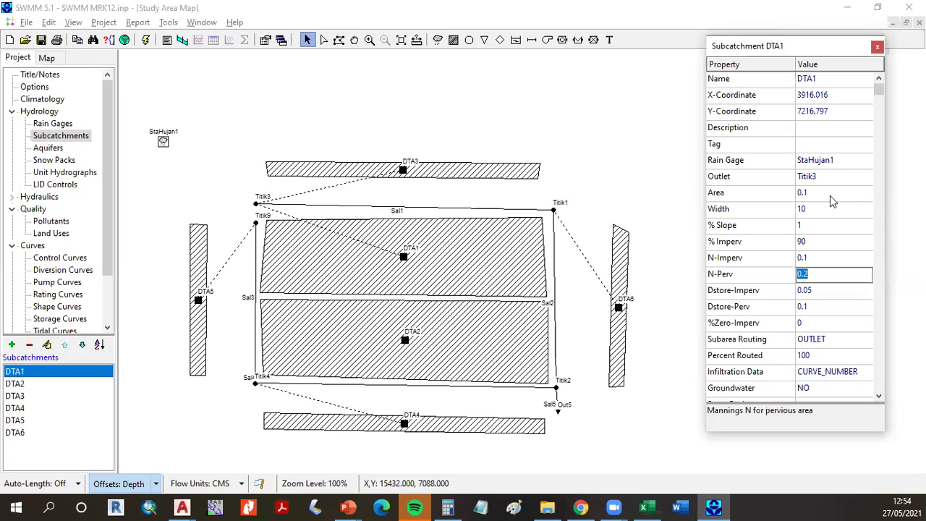
left_click(801, 290)
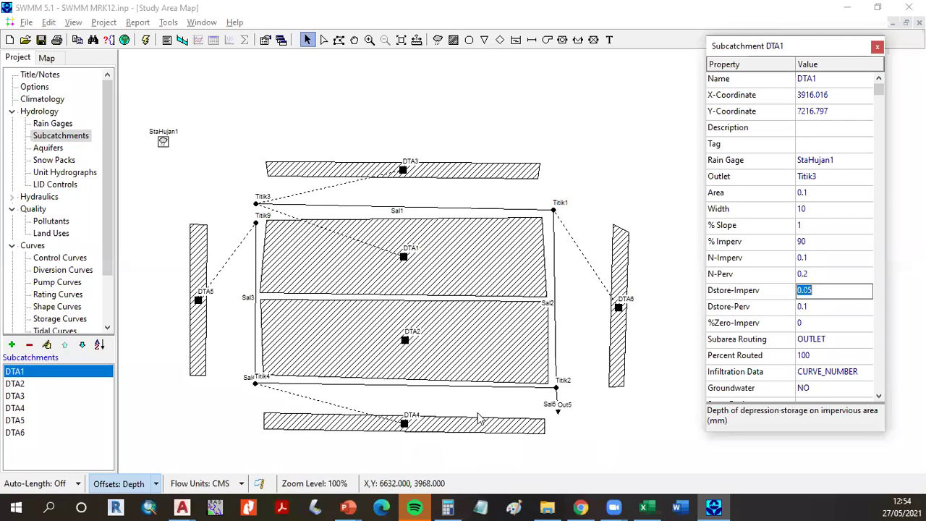
Assign rain gage StaHujan1 and outlet Titik4 to subcatchment DTA2.
left_click(405, 340)
left_click(830, 160)
left_click(867, 160)
left_click(839, 176)
left_click(852, 177)
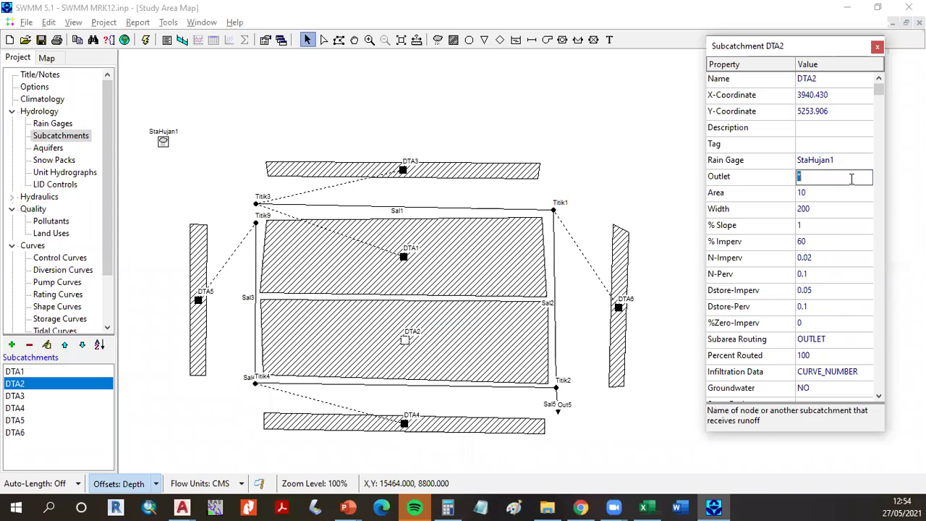
type("Titik4")
key("Return")
Set subcatchment DTA2's area to 0.1 ha and its width to 10 m.
left_click(846, 192)
type("0.1")
key("Down")
type("10")
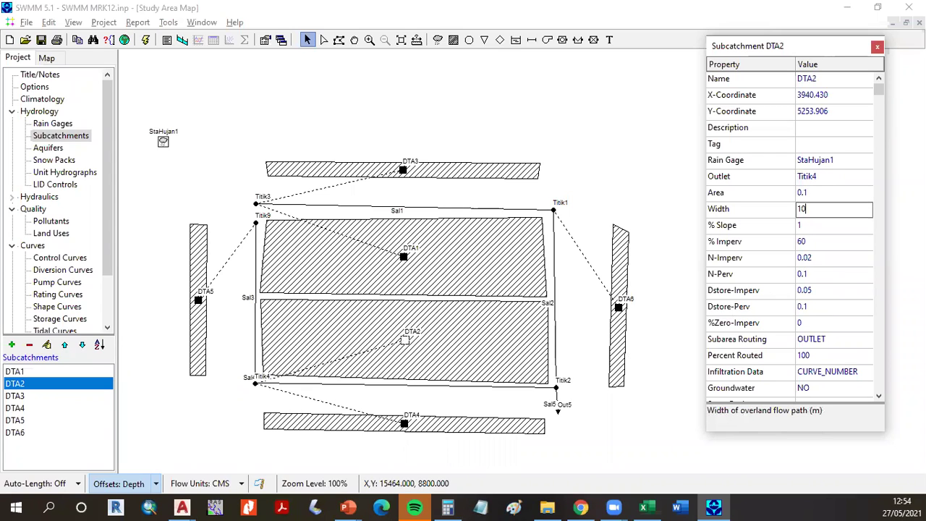
key("Down")
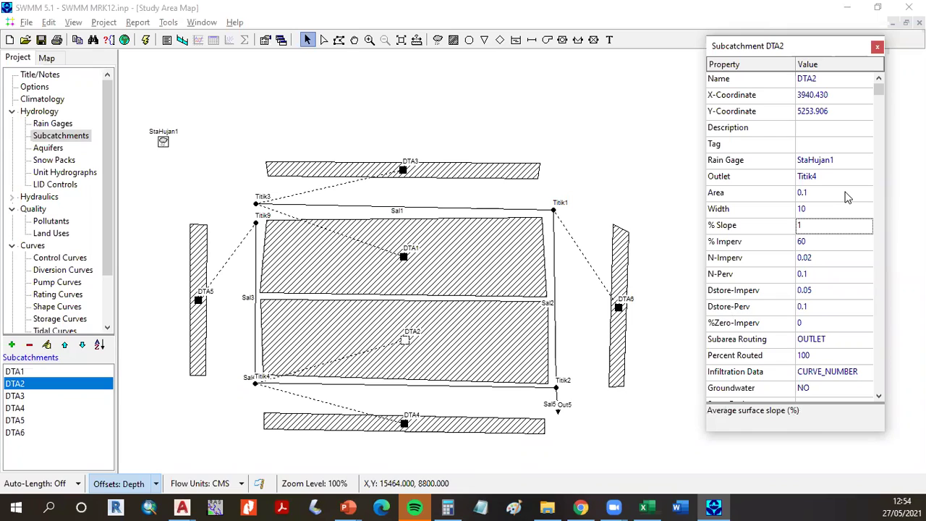
Set DTA2's slope to 1%, imperviousness to 90%, N-Imperv to 0.1 and N-Perv to 0.2.
type("1")
key("Down")
type("90")
key("Down")
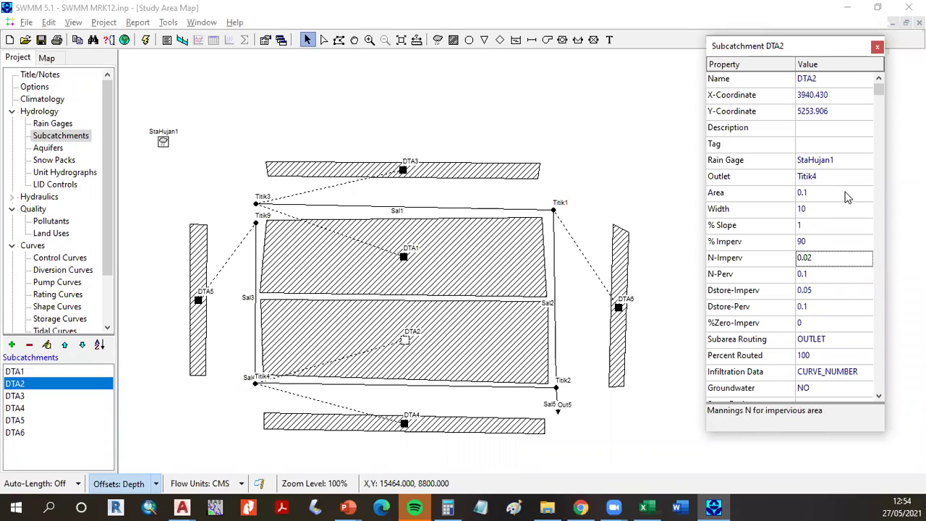
type("0.1")
key("BackSpace")
key("BackSpace")
type("1")
key("Return")
type("0.2")
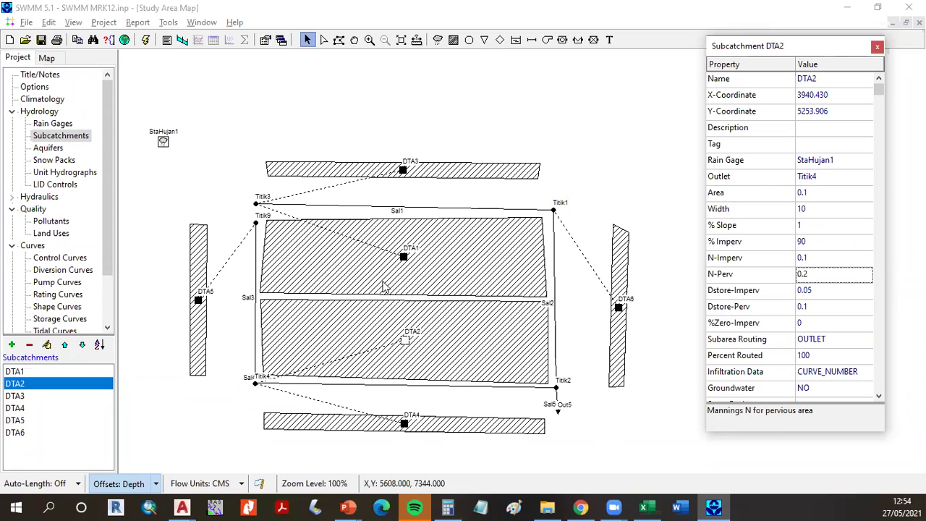
Compare the properties entered for subcatchments DTA1 and DTA2.
left_click(404, 259)
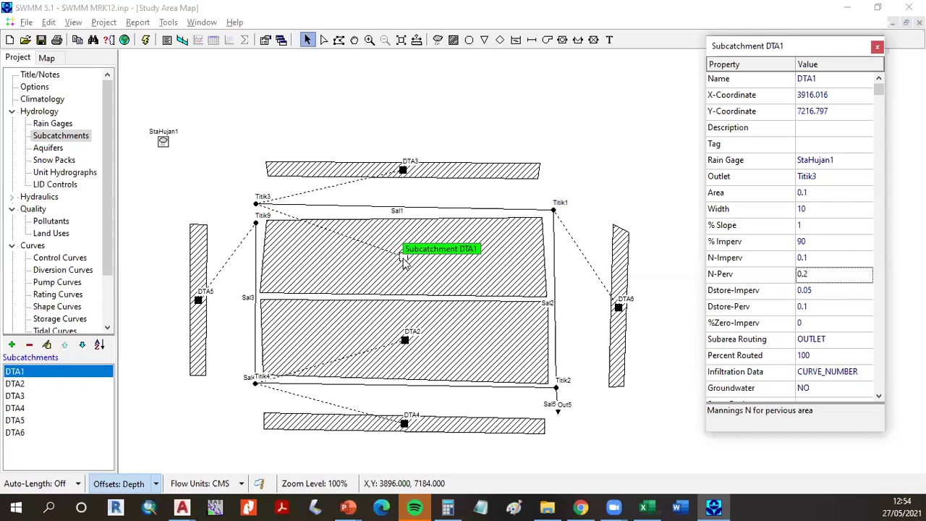
left_click(405, 341)
left_click(404, 258)
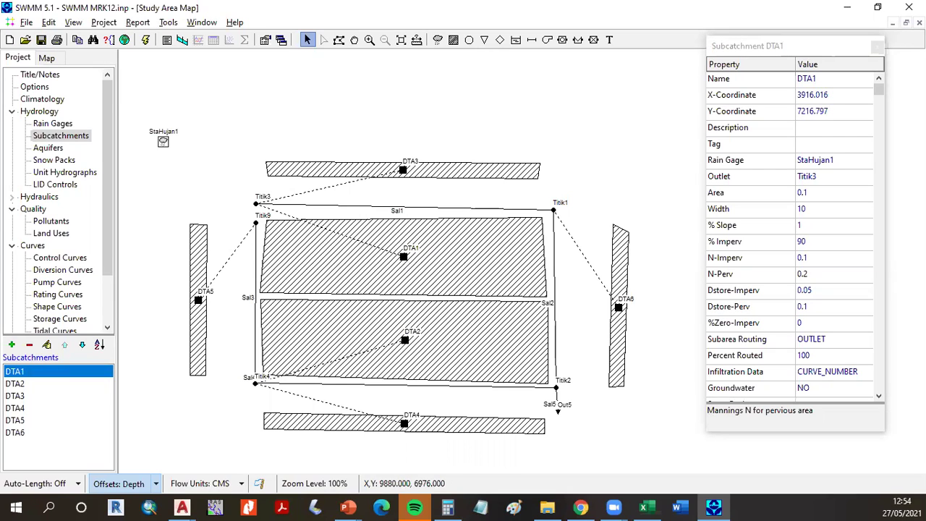
left_click(642, 506)
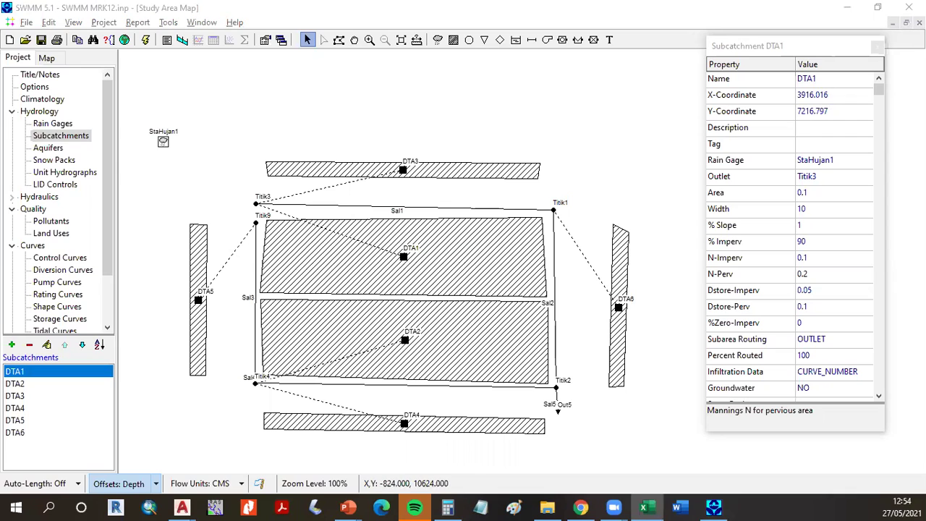
Open the properties of rain gage StaHujan1 and set its rain format to VOLUME.
left_click(53, 123)
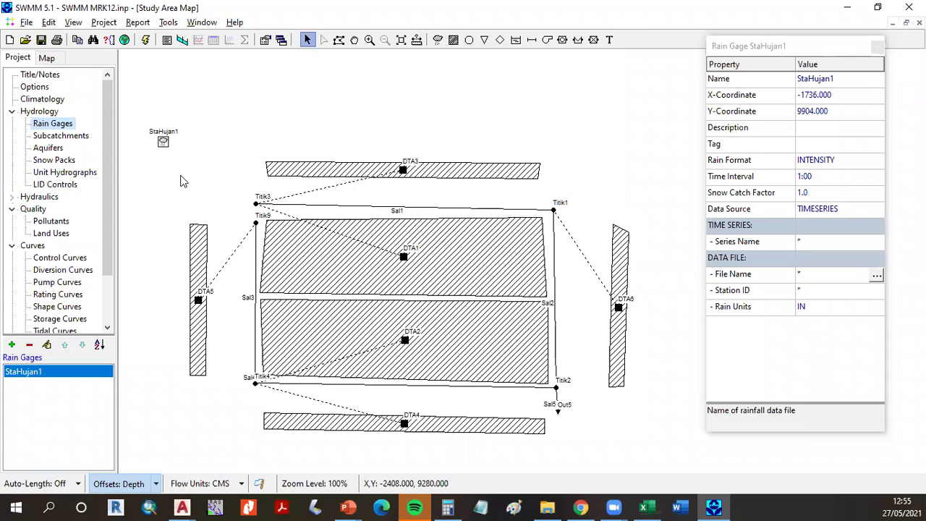
left_click(59, 376)
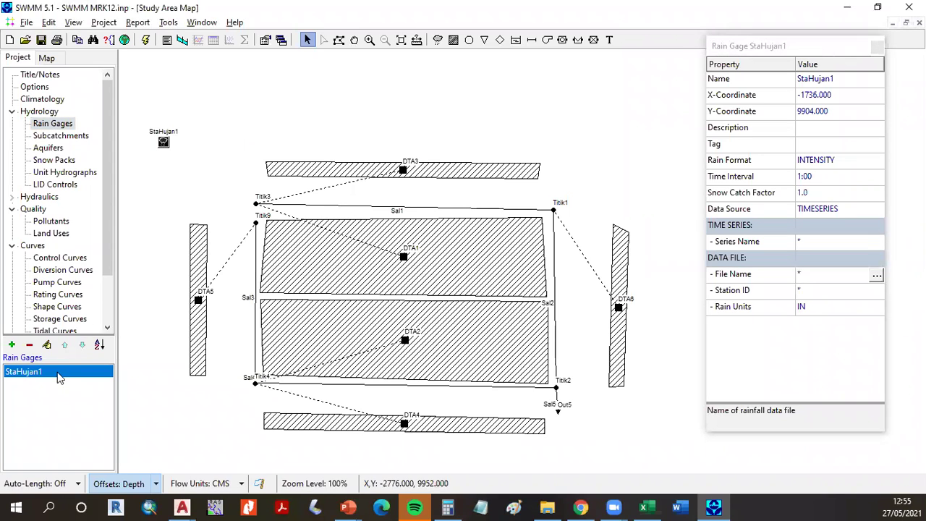
left_click(763, 49)
left_click_drag(763, 50, 738, 57)
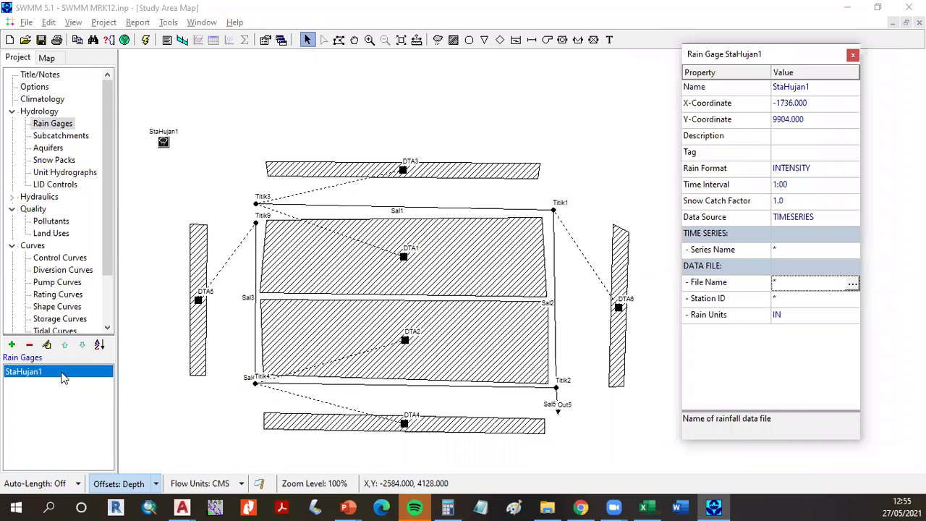
left_click_drag(106, 271, 106, 323)
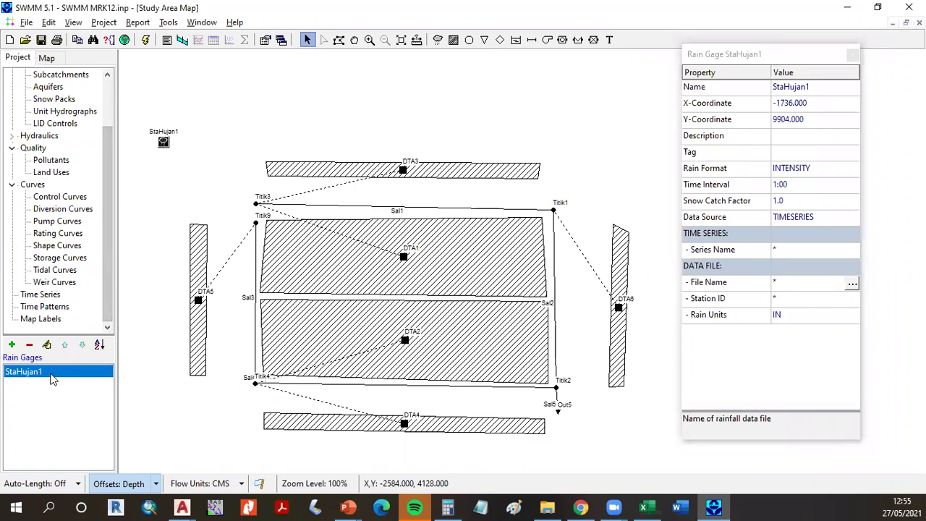
left_click(824, 168)
left_click(852, 169)
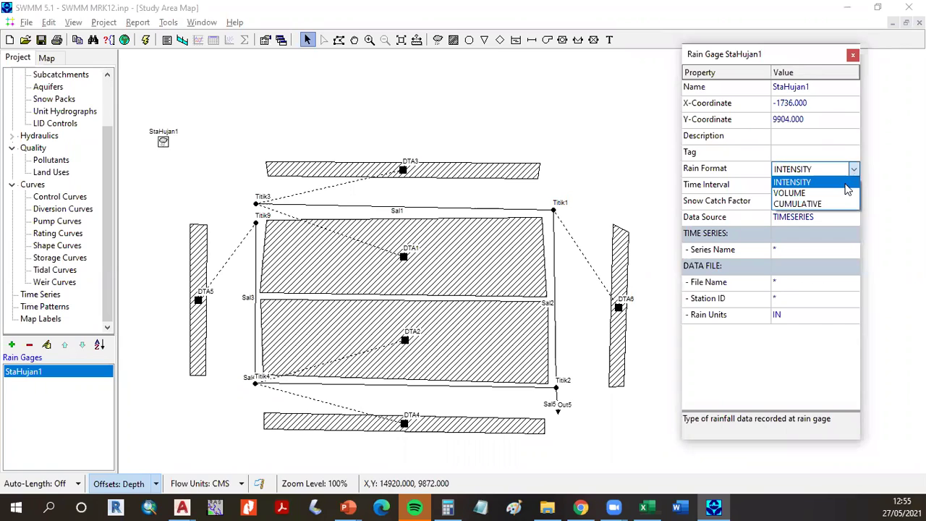
left_click(839, 193)
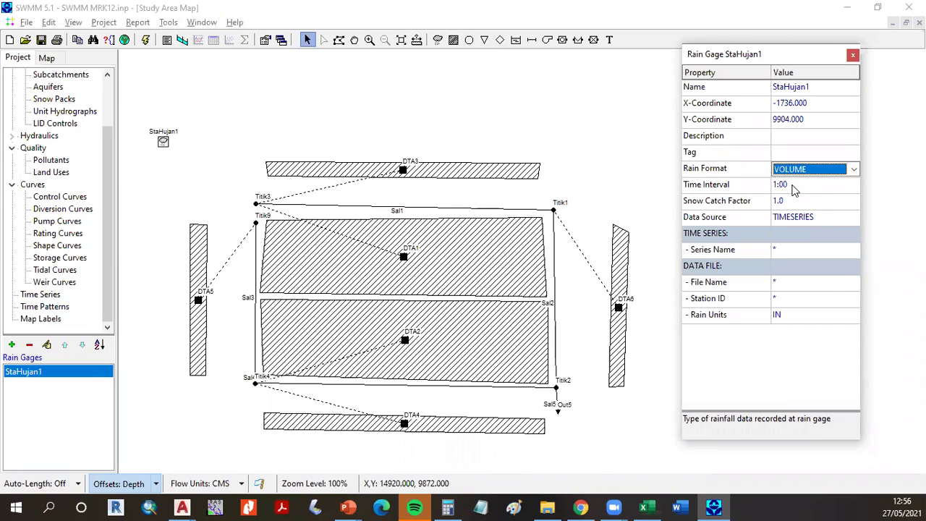
Keep TIMESERIES as StaHujan1's data source, set its rain units to MM, and close its properties.
left_click(819, 220)
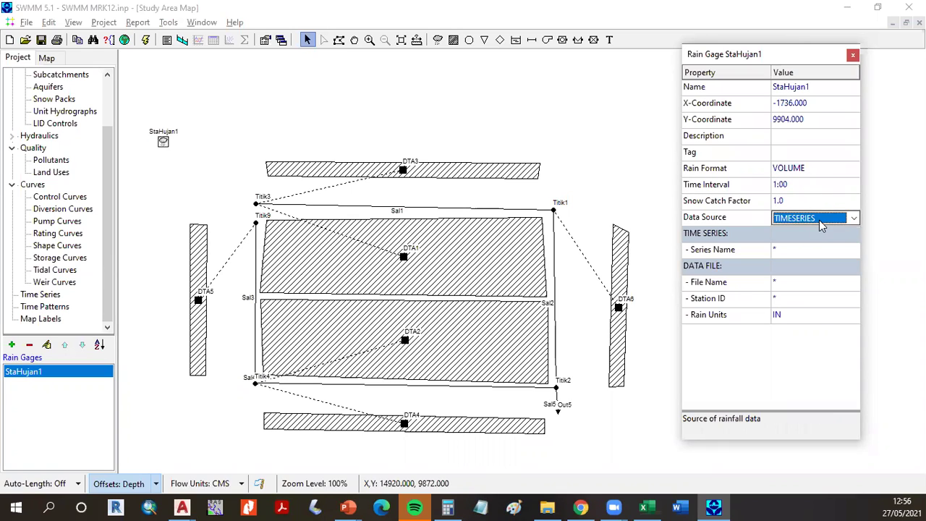
left_click(821, 317)
left_click(855, 316)
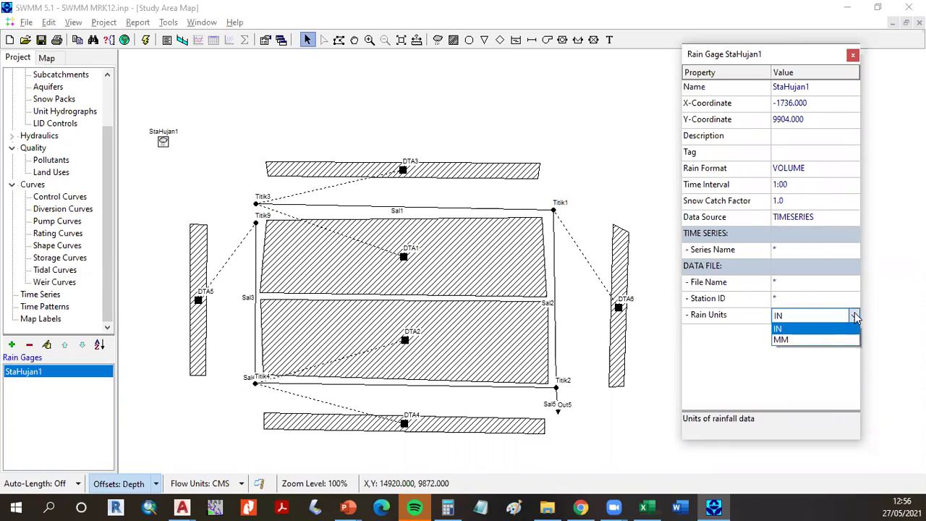
left_click(809, 340)
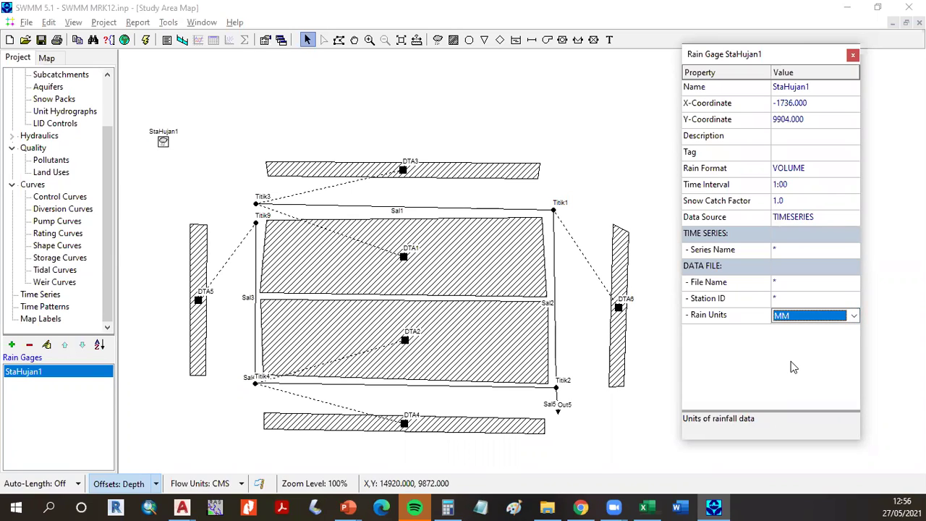
left_click(853, 55)
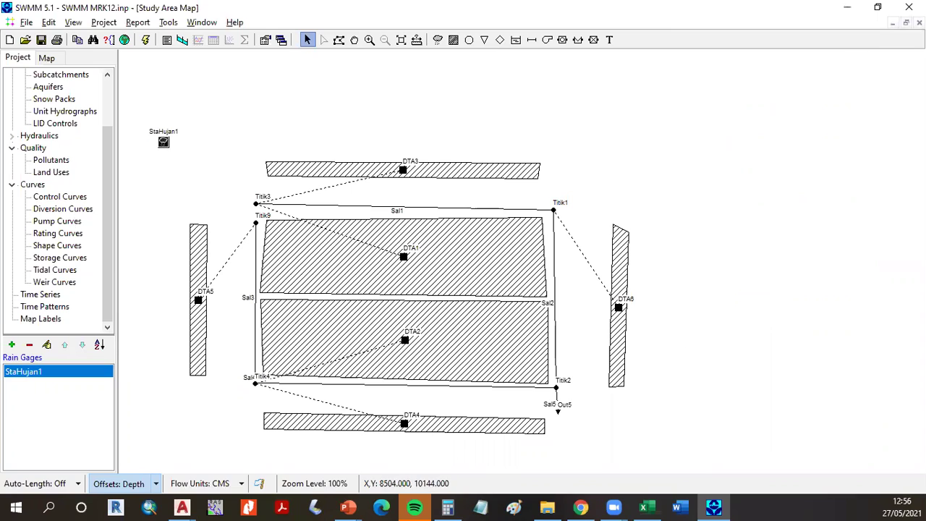
Create a new time series named HujanJam with the description "Hujan Jam-jaman".
left_click(44, 295)
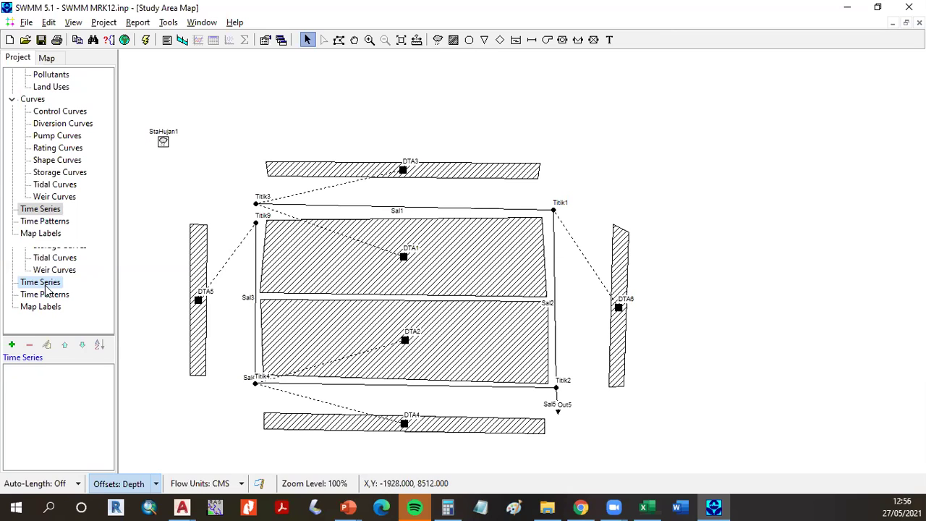
left_click(11, 344)
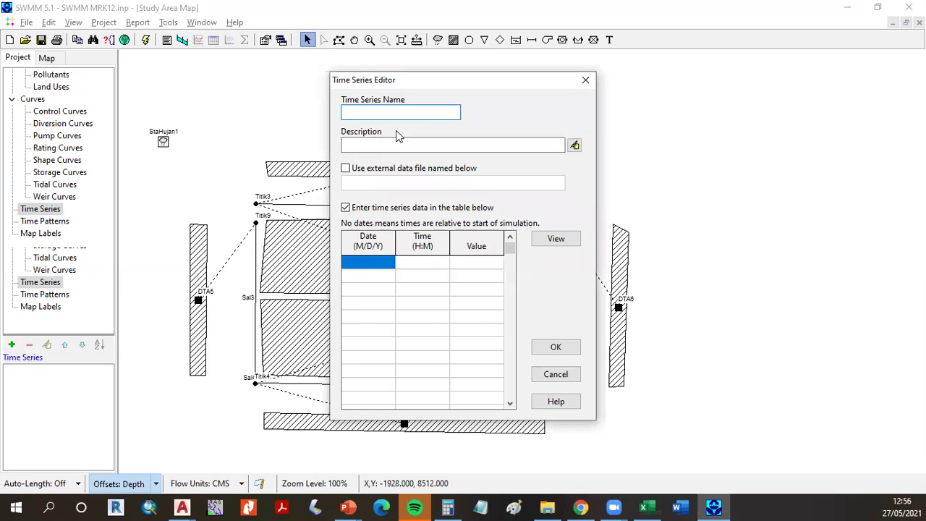
type("HujanJa,m")
key("alt+Tab")
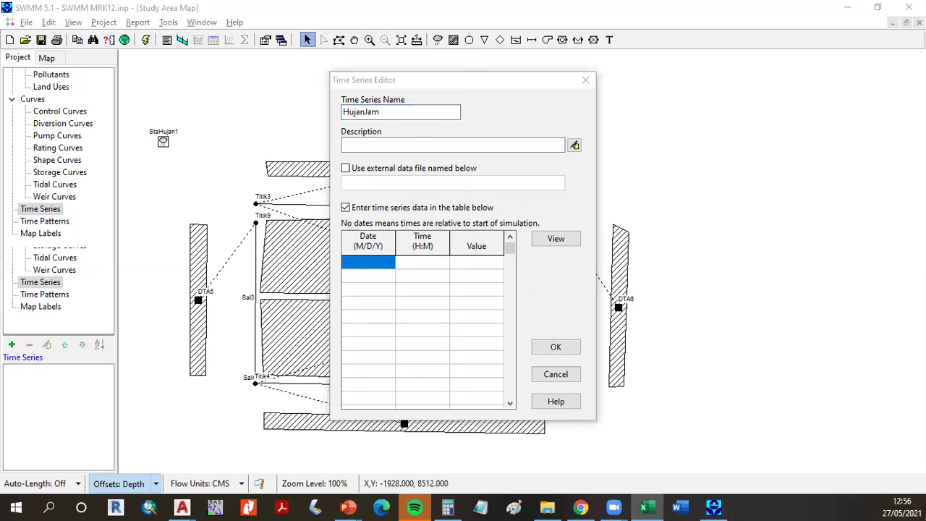
left_click(438, 110)
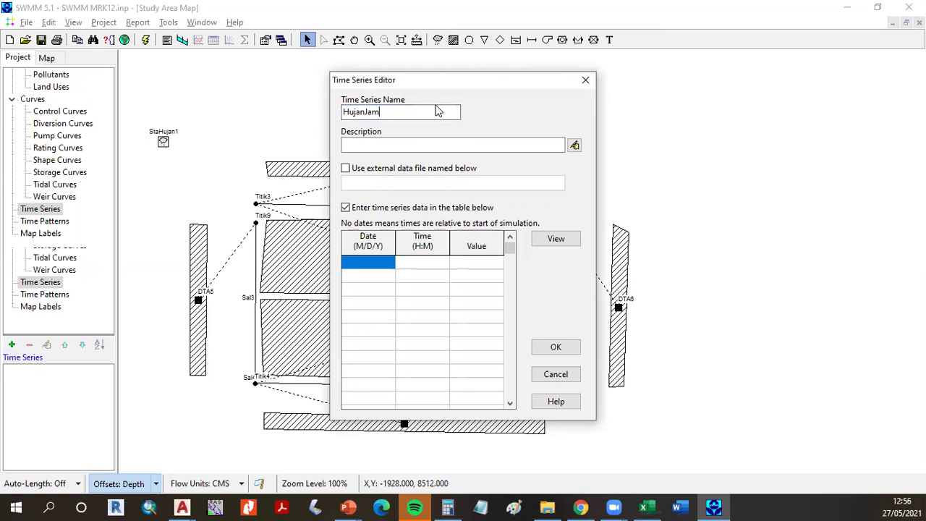
left_click(408, 147)
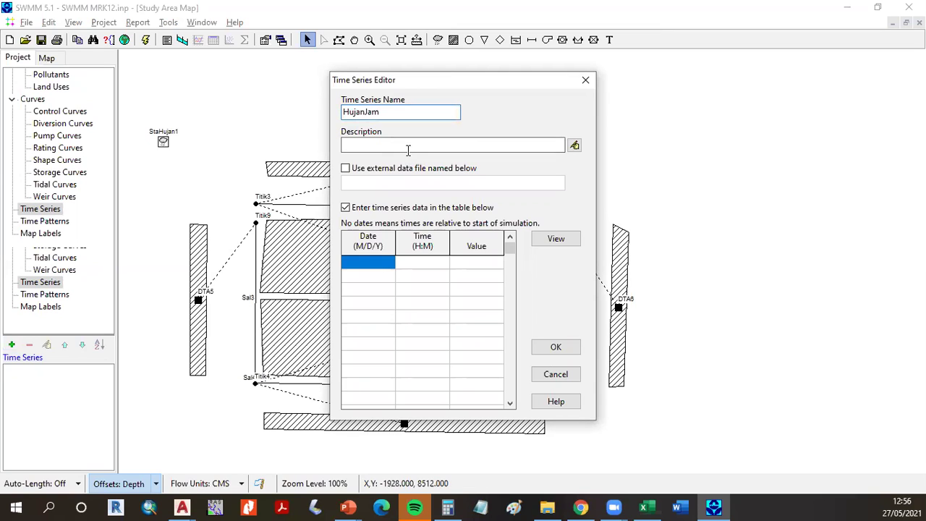
type("Hujan ")
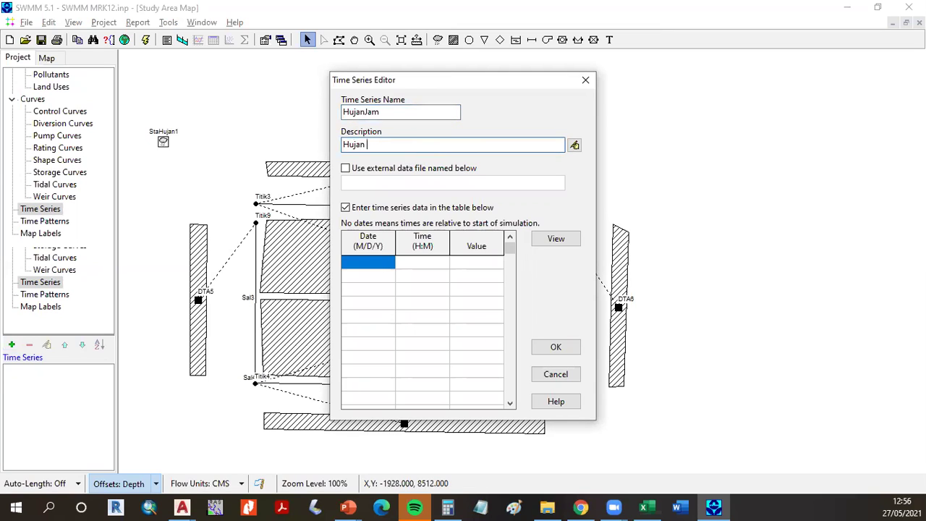
type("Jam-jaman")
Fill the time column of the HujanJam table with hourly entries from 12:00 to 23:00.
left_click(425, 264)
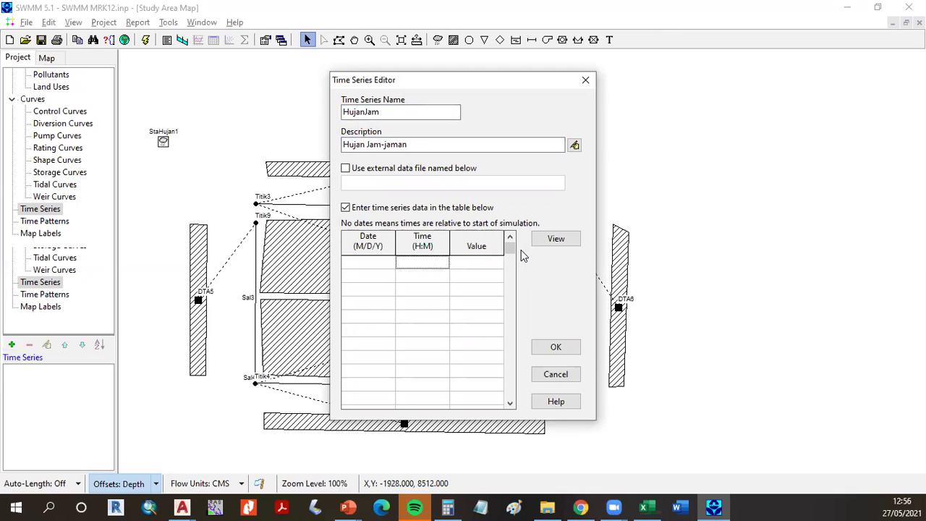
type("12:00")
key("Return")
type("13:00")
key("Return")
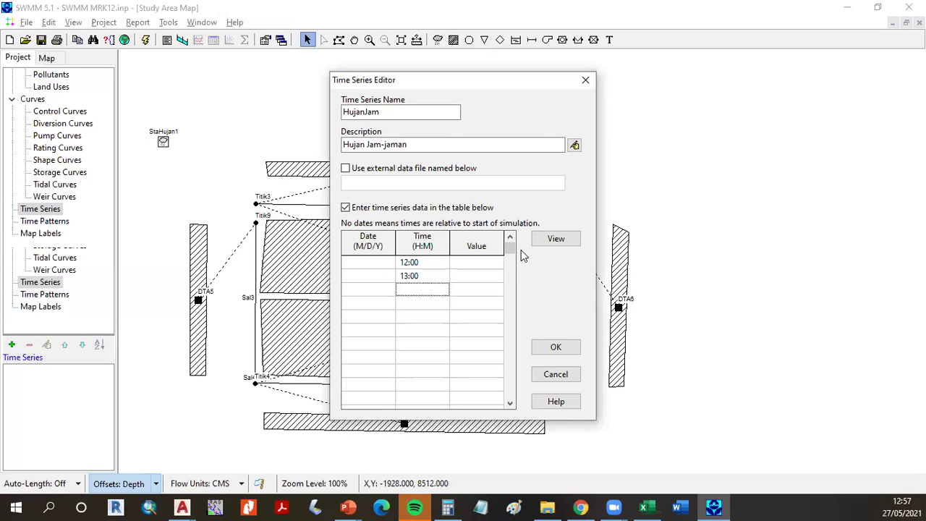
type("14:00")
key("Return")
type("15:00")
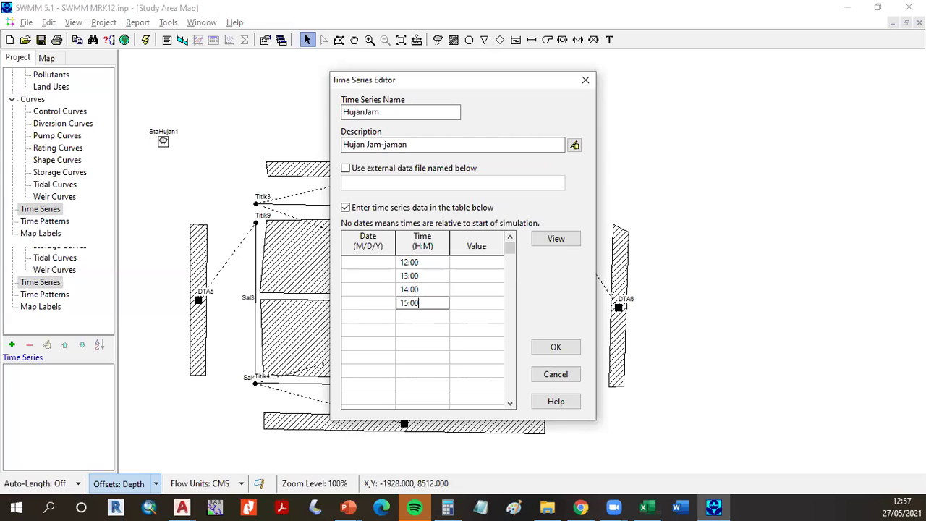
key("Return")
type("16:00")
key("Return")
type("17:00")
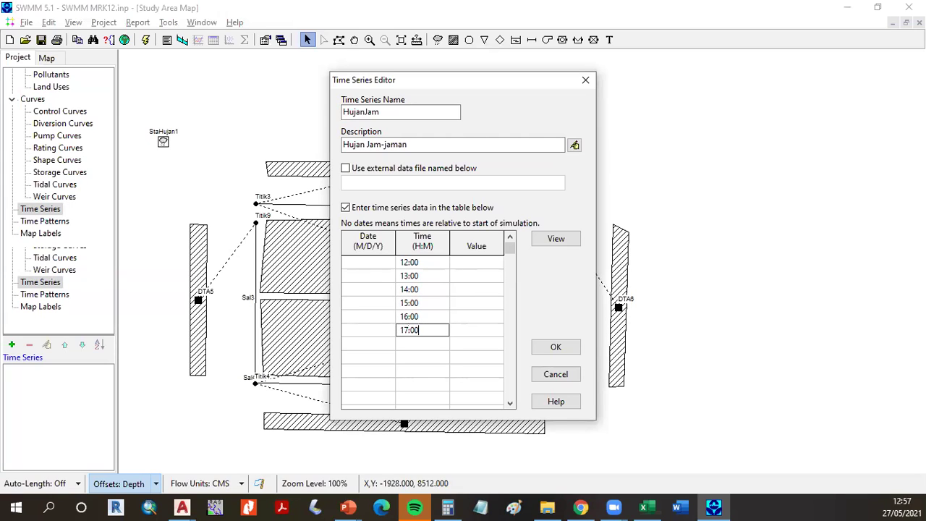
key("Return")
type("18:00")
key("Return")
type("19:00")
key("Return")
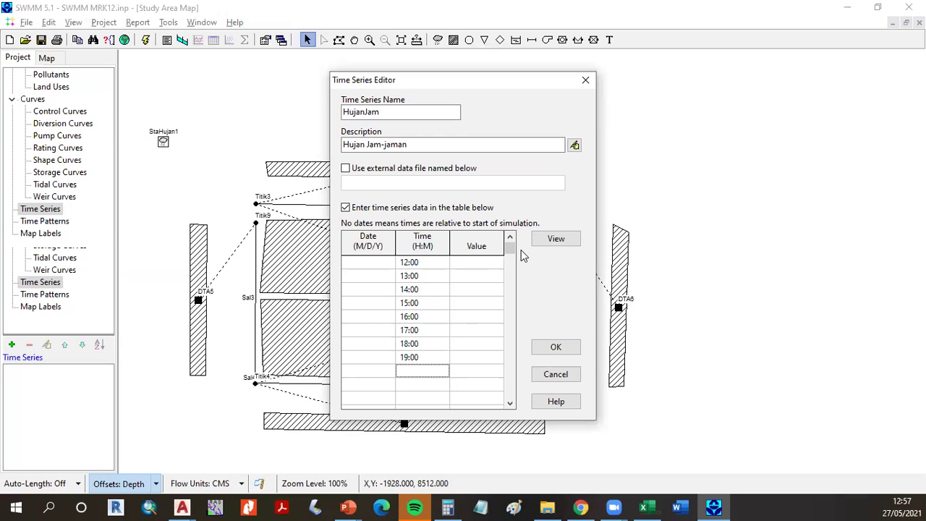
type("20:00")
key("Return")
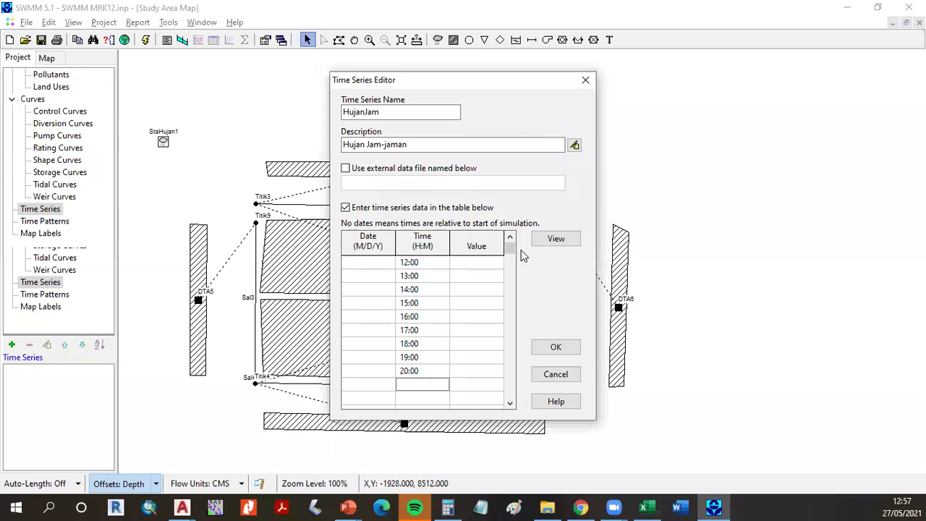
type("21:00")
key("Return")
type("22:00")
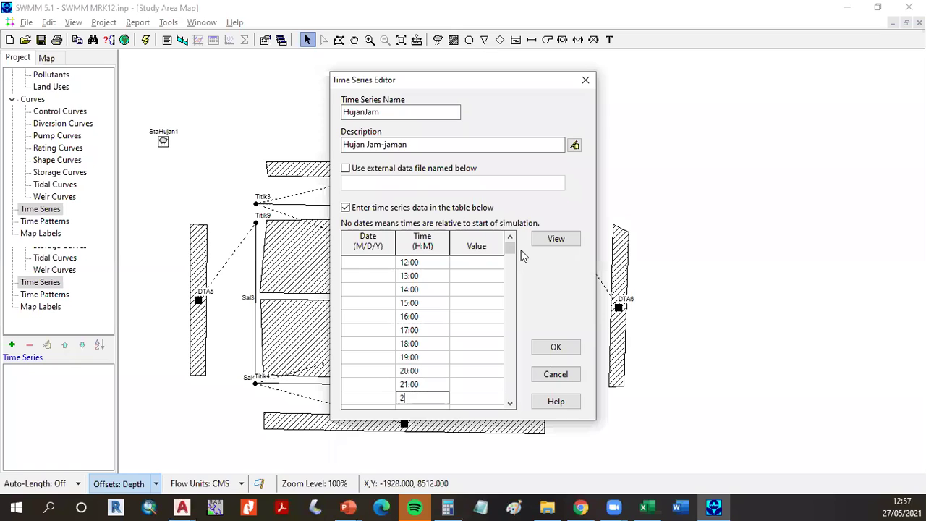
key("Return")
type("23:00")
Check the hourly times entered in the HujanJam table from the first row to the last.
key("Up")
key("Up")
key("Up")
key("Up")
key("Up")
key("Up")
key("Up")
key("Up")
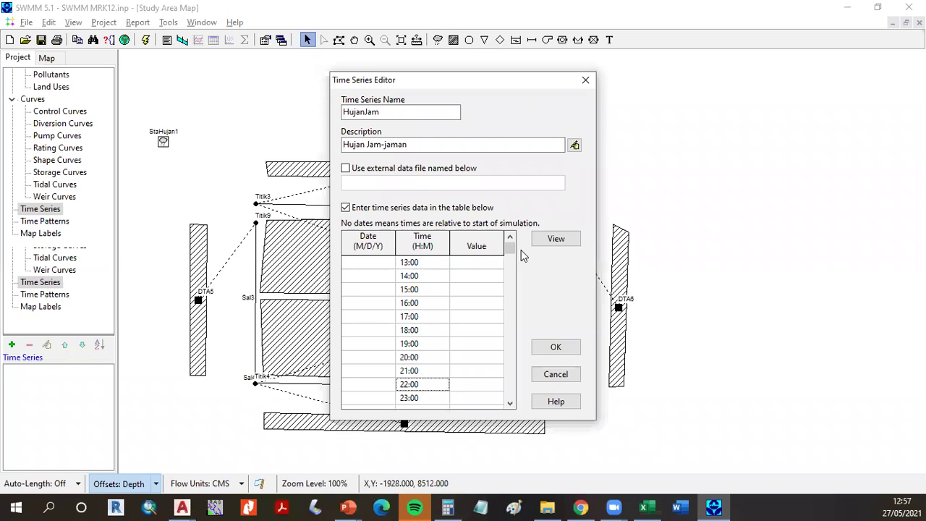
key("Up")
key("Up")
key("Up")
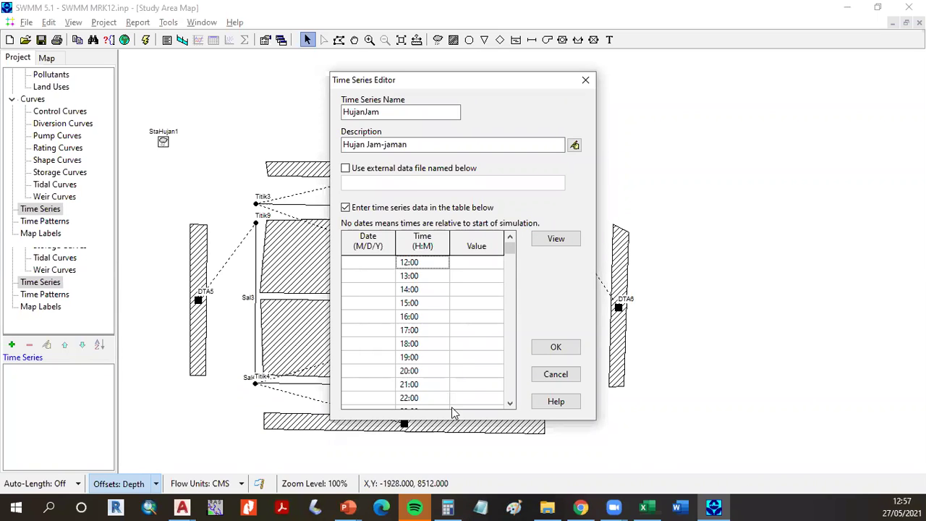
key("Down")
key("Down")
left_click(510, 403)
left_click_drag(511, 365, 511, 250)
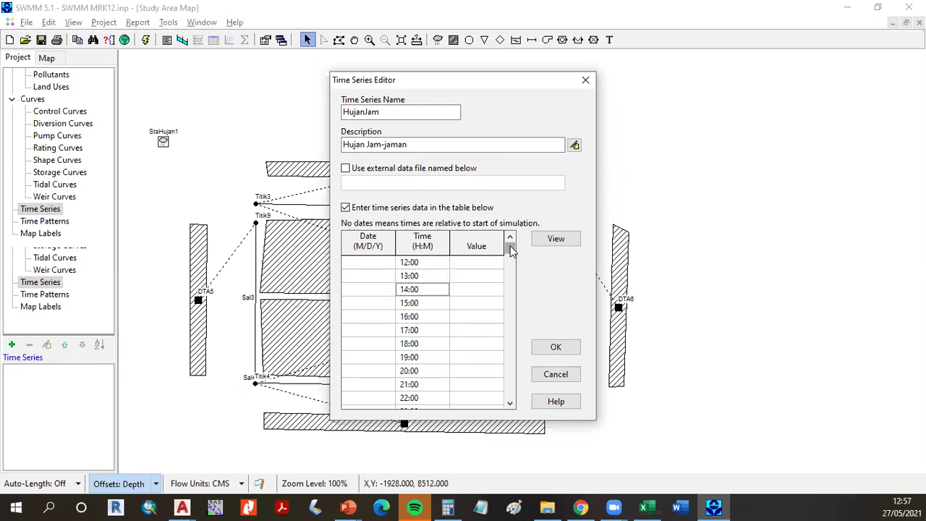
Switch to the Excel workbook SWMM rt.xlsx, look up the hourly rainfall intensities in the Jam and Intensitas Hujan table, and return to SWMM.
left_click(482, 266)
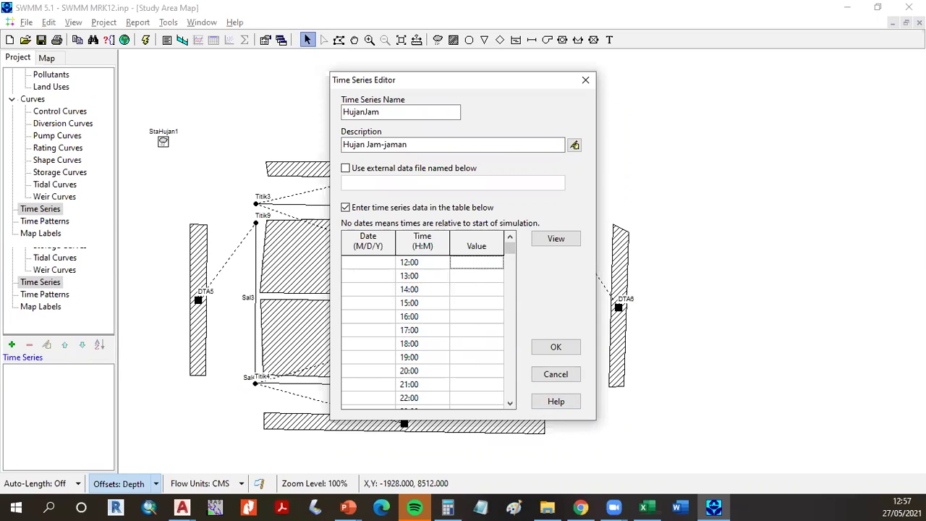
key("alt+Tab")
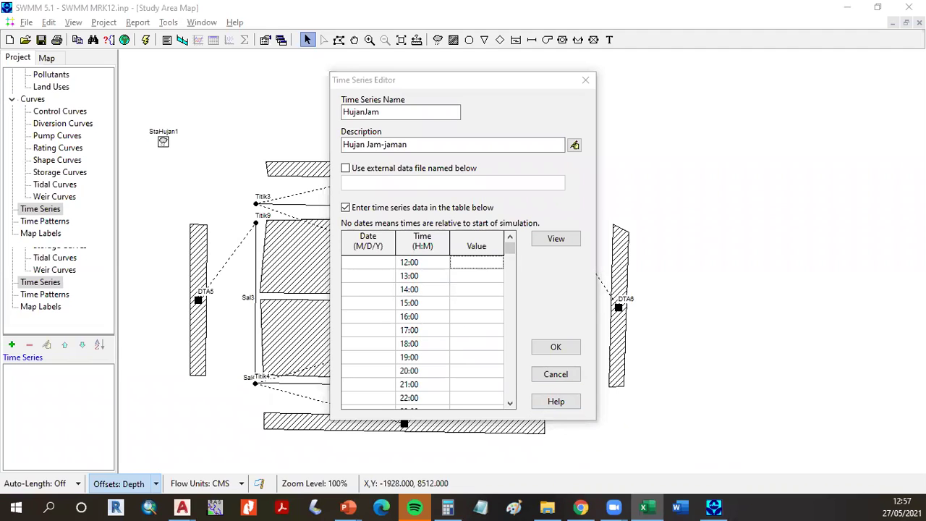
key("alt+Tab")
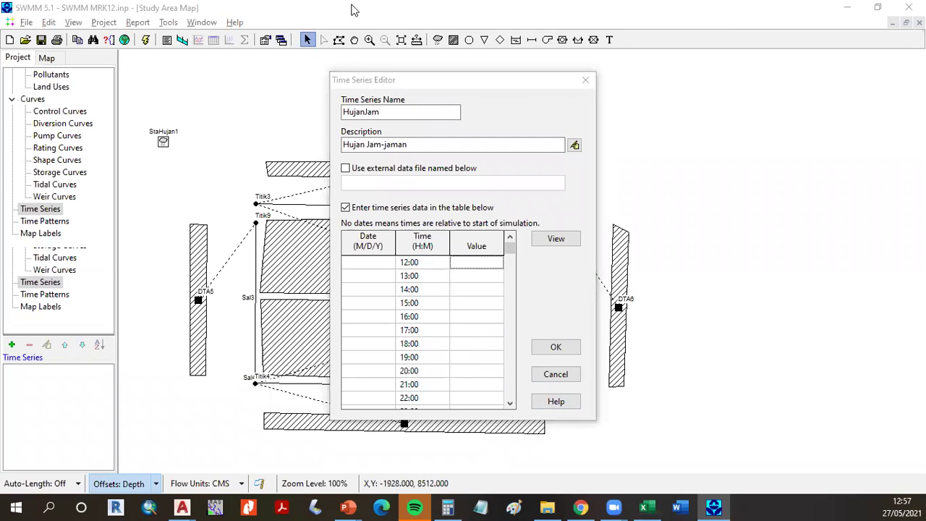
left_click(850, 31)
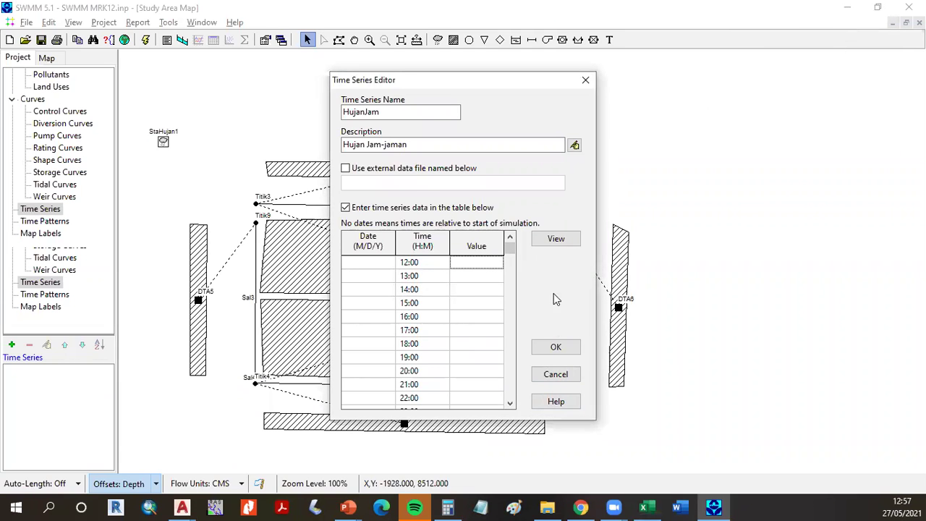
key("alt+Tab")
scroll(744, 407, "down", 5)
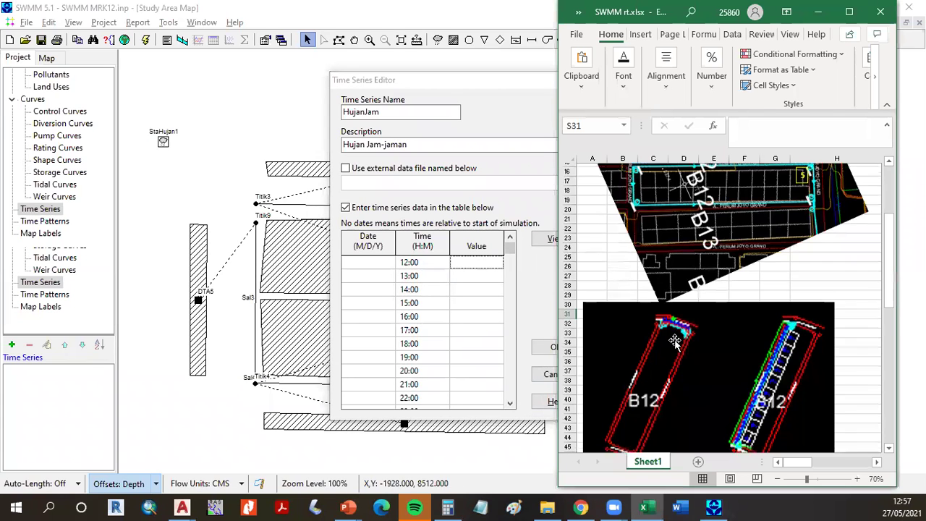
scroll(744, 407, "down", 2)
left_click_drag(795, 463, 827, 463)
scroll(641, 255, "up", 1)
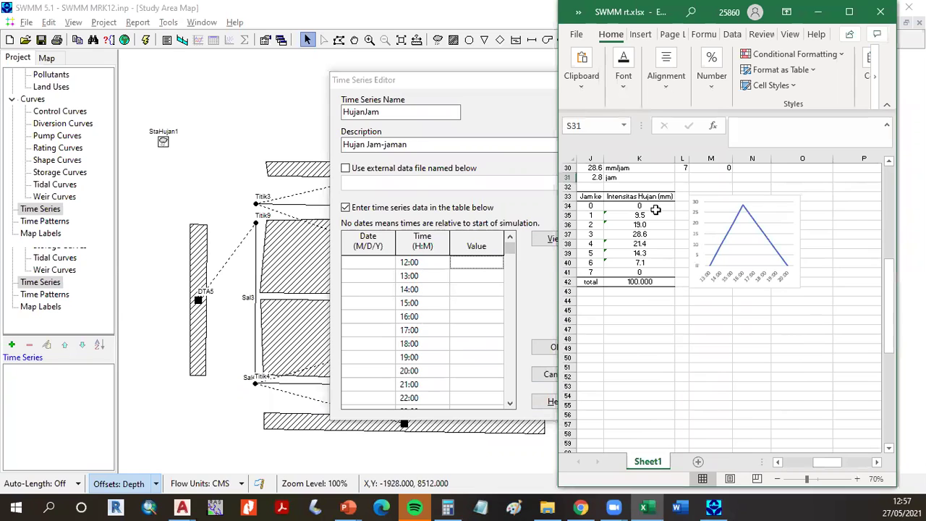
left_click(778, 463)
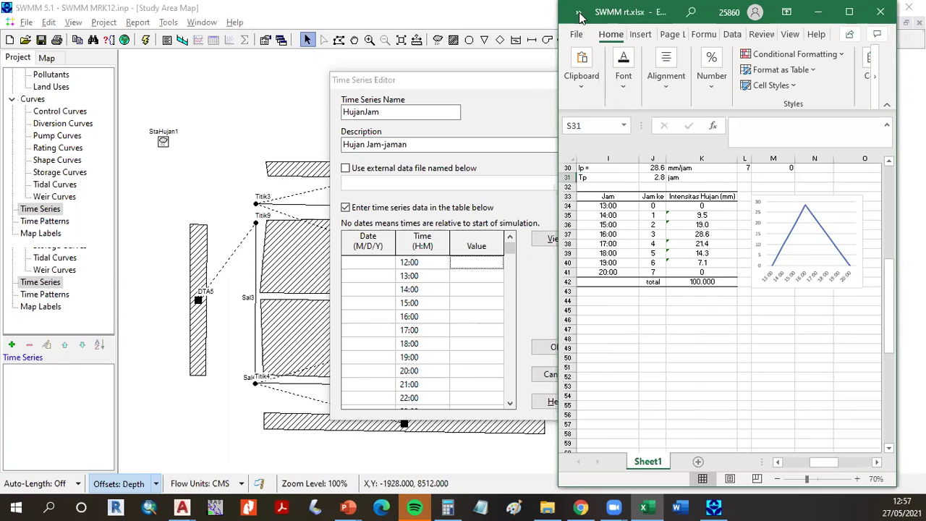
left_click(817, 11)
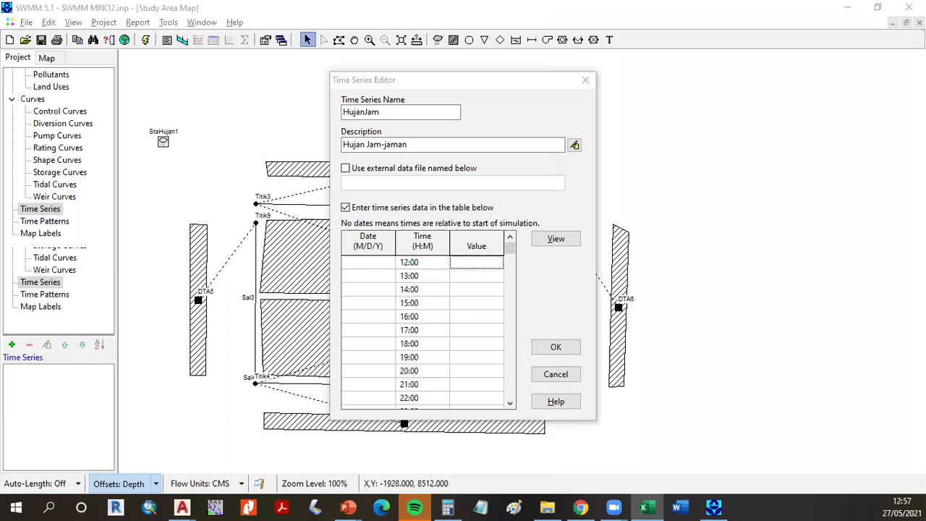
Enter the HujanJam rainfall values 0, 0, 9.5, 19 and 28.6 for the hours 12:00 to 16:00.
left_click(473, 265)
type("0")
key("Return")
type("0")
key("Return")
type("9.5")
key("Return")
type("19")
key("Return")
type("28.6")
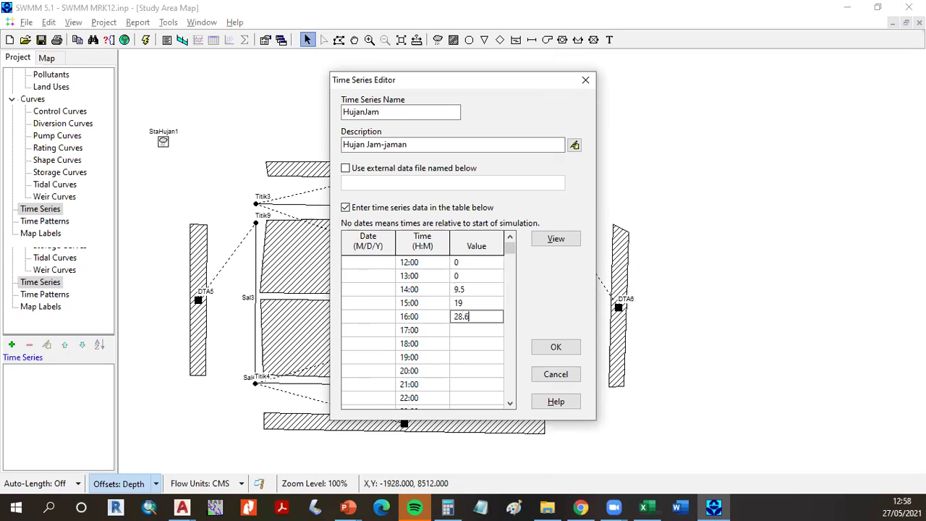
Enter the HujanJam rainfall values 21.4, 14.3 and 7.1 for 17:00 to 19:00, and 0 for each hour from 20:00 to 23:00.
key("Return")
type("21.4")
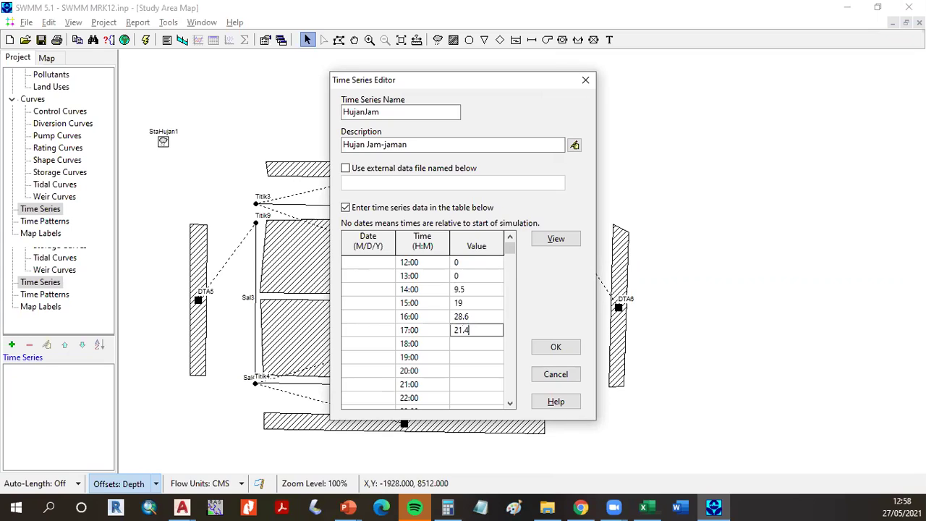
key("Return")
type("14.3")
key("Return")
type("7.1")
key("Return")
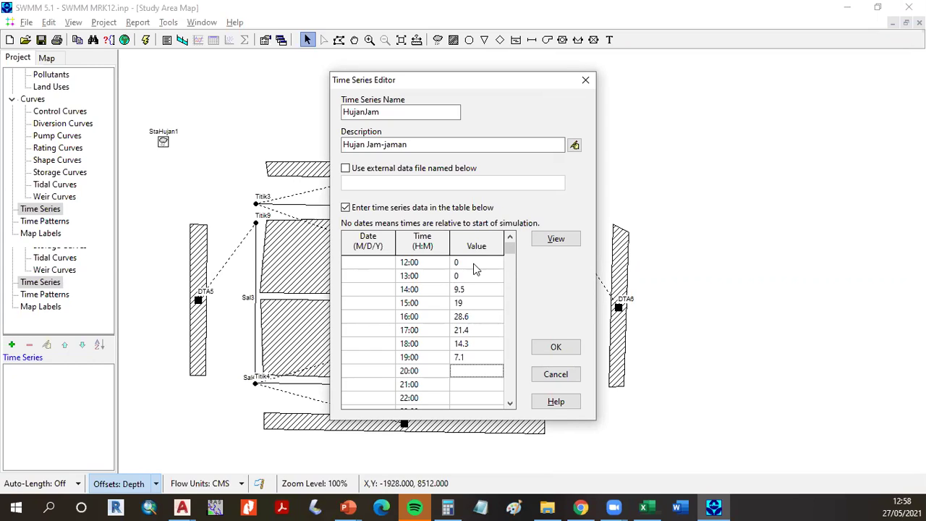
type("0")
key("Return")
type("0")
key("Return")
type("0")
key("Return")
type("0")
key("Return")
Preview the graph of the HujanJam time series, close it, and save the time series.
key("Up")
key("Up")
key("Up")
key("Up")
key("Up")
key("Up")
key("Up")
key("Up")
key("Up")
key("Up")
key("Up")
key("Up")
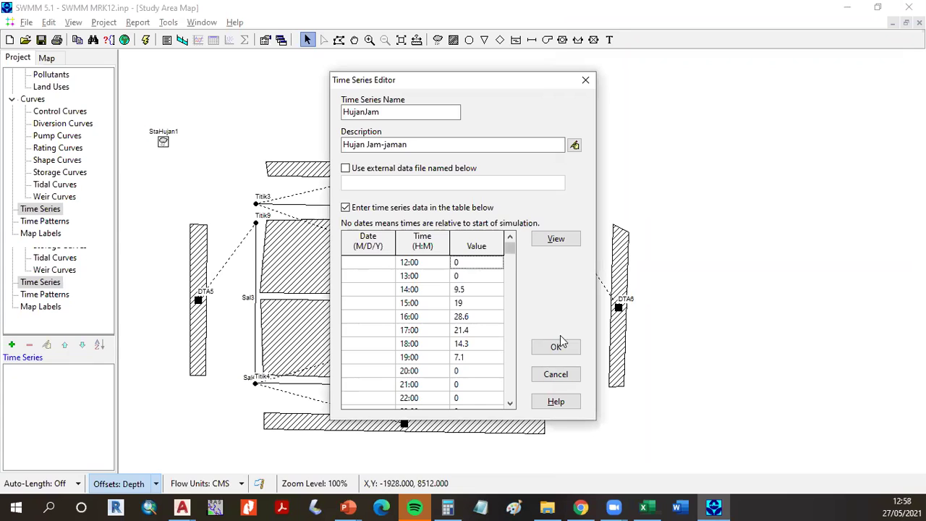
left_click(563, 242)
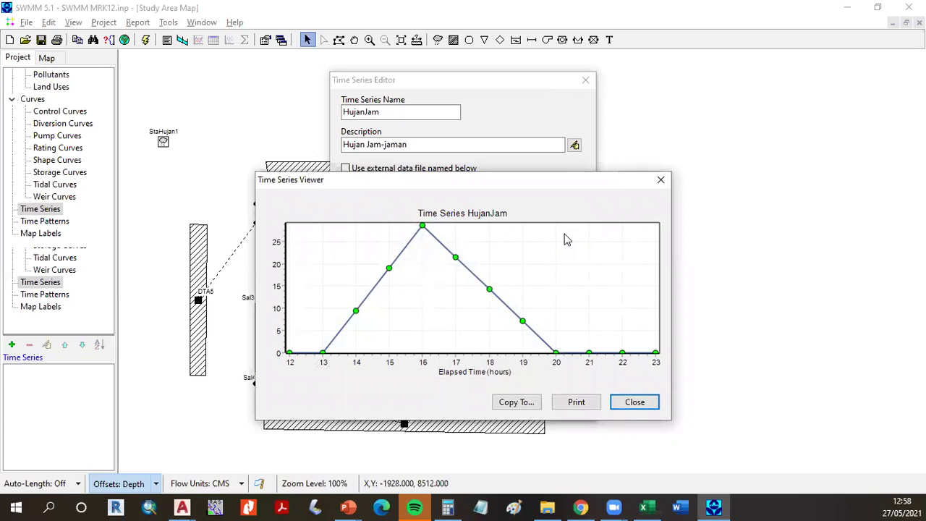
left_click(634, 402)
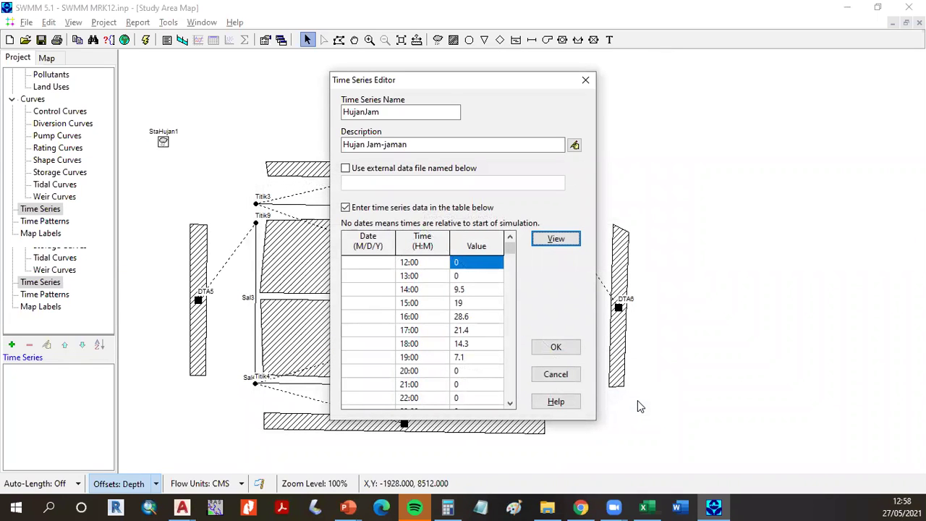
left_click(562, 348)
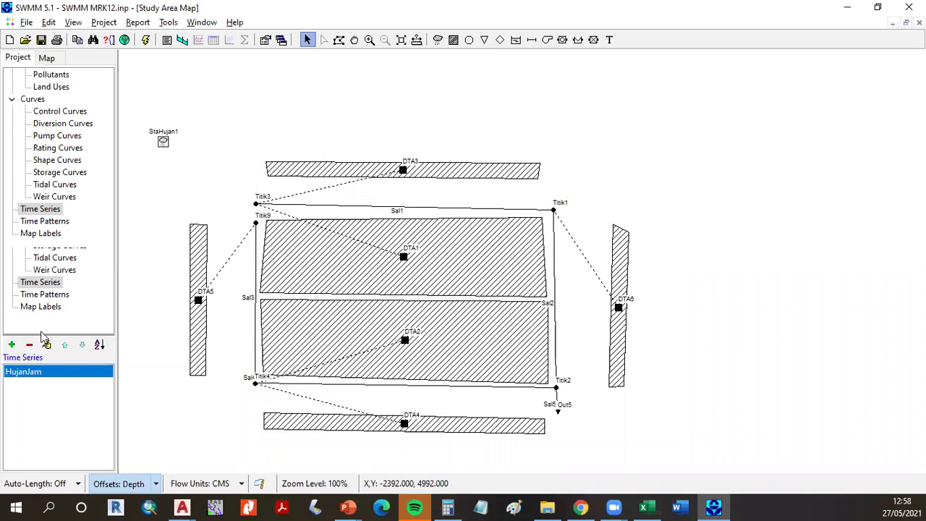
left_click(56, 271)
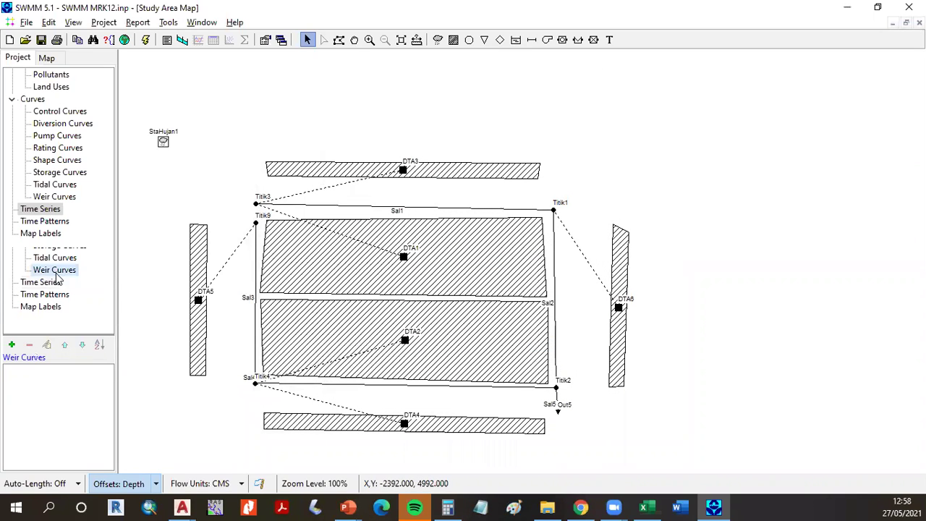
left_click(62, 261)
left_click(48, 288)
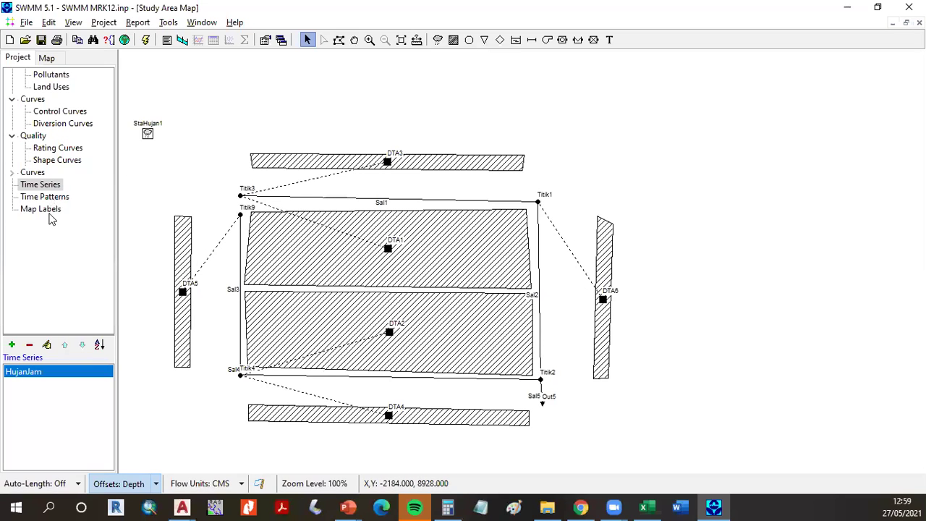
left_click(50, 147)
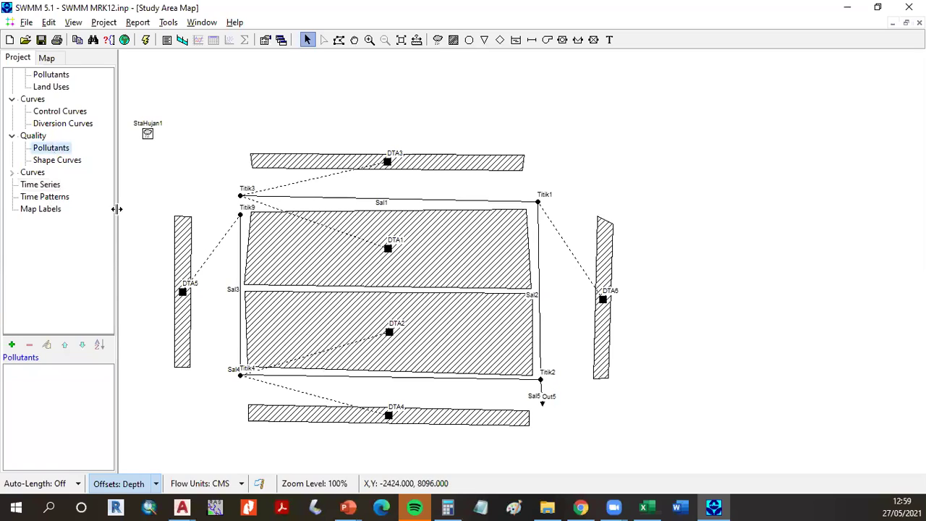
left_click(45, 99)
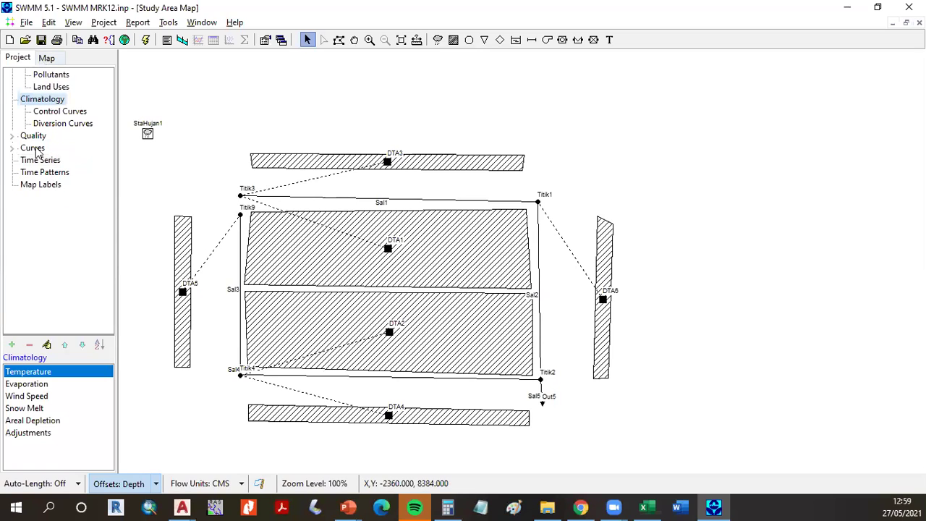
left_click(39, 78)
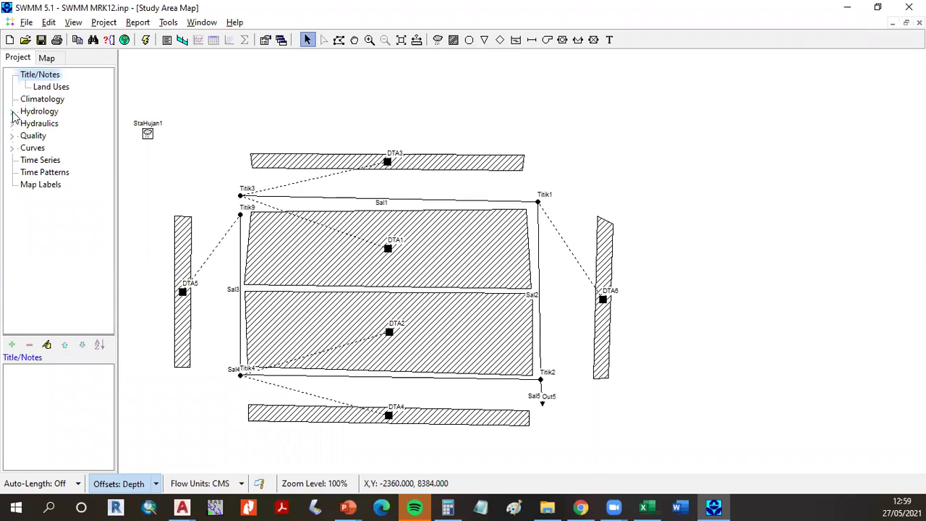
left_click(12, 111)
left_click(67, 136)
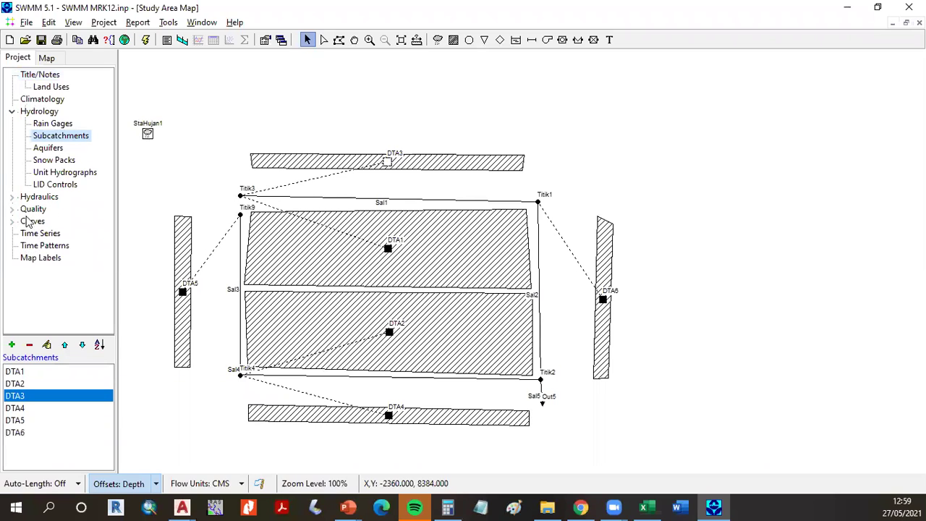
left_click(41, 128)
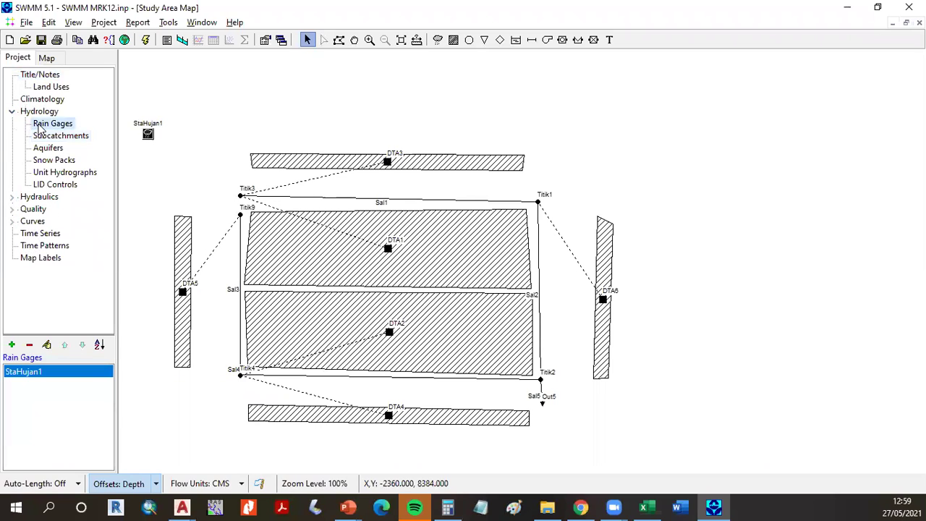
List the hydraulic conduit links of the project and open the properties of conduit Sal1.
left_click(12, 197)
left_click(25, 222)
left_click(39, 224)
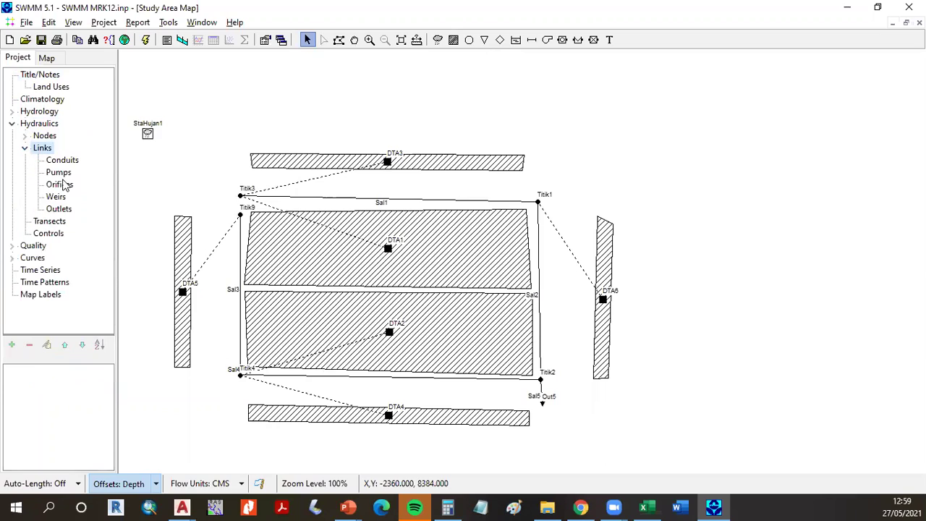
left_click(62, 161)
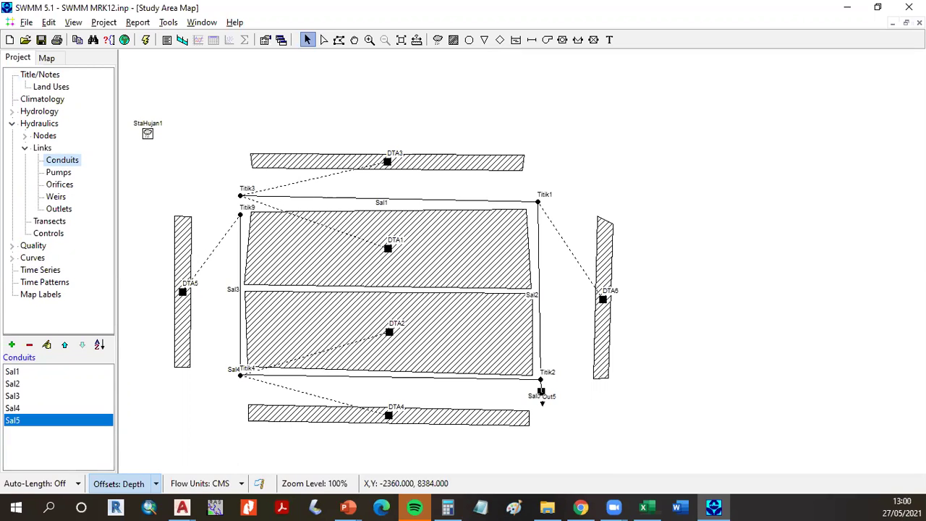
key("alt+Tab")
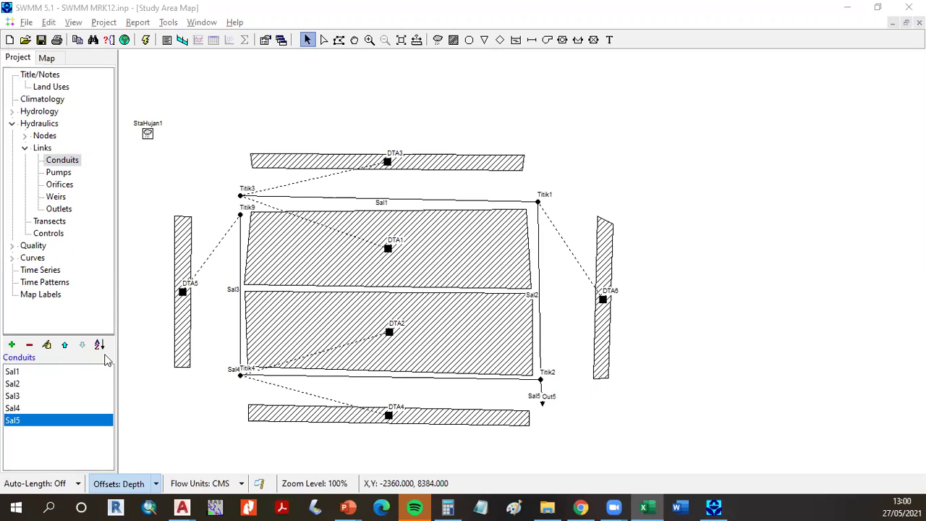
left_click(69, 373)
double_click(71, 375)
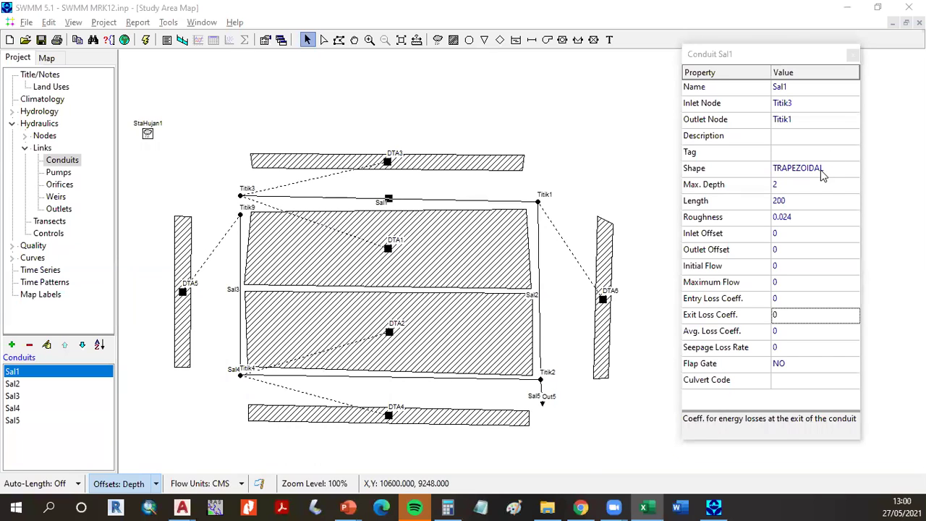
Change the cross-section shape of conduit Sal1 to Rectangular (open channel).
left_click(852, 172)
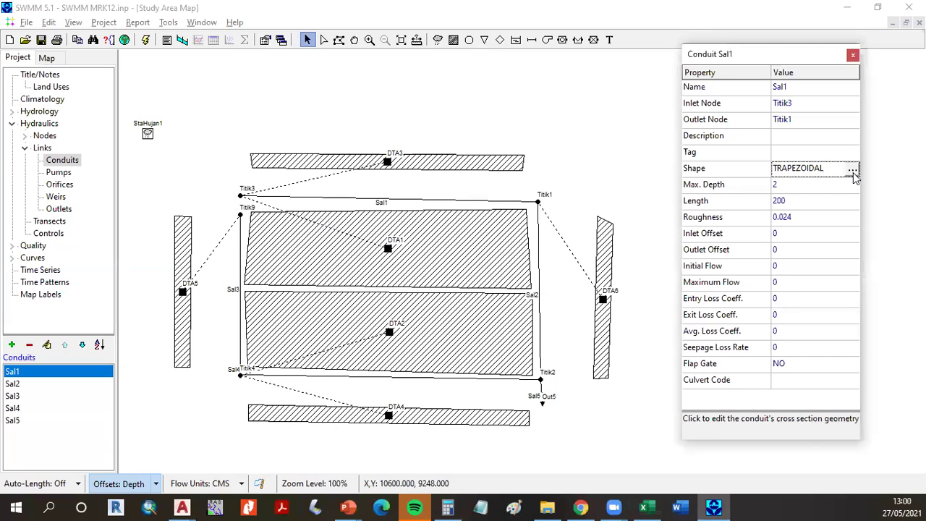
left_click(853, 170)
left_click(293, 191)
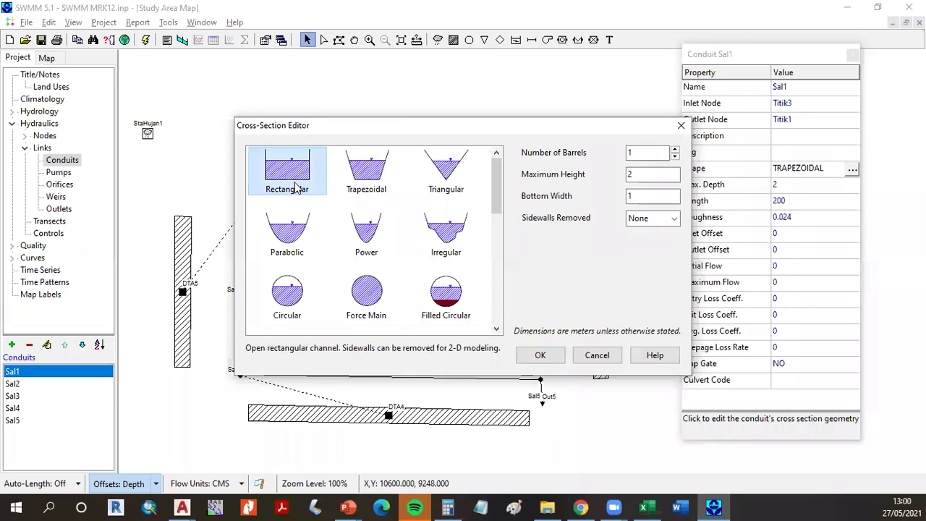
key("Tab")
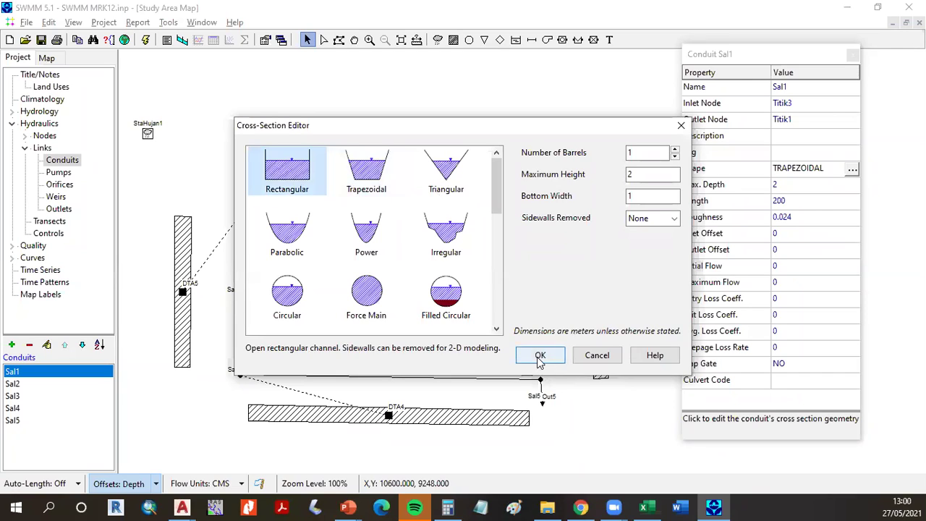
key("shift+Tab")
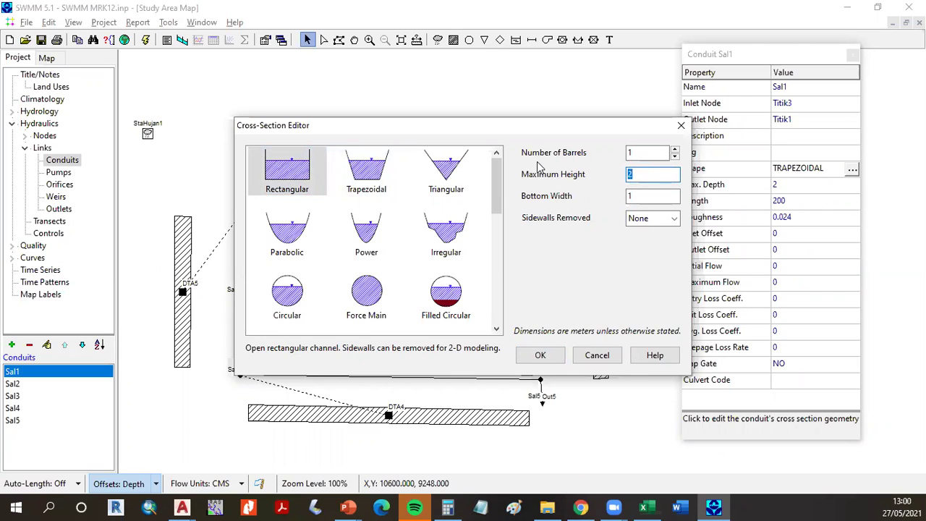
left_click(542, 356)
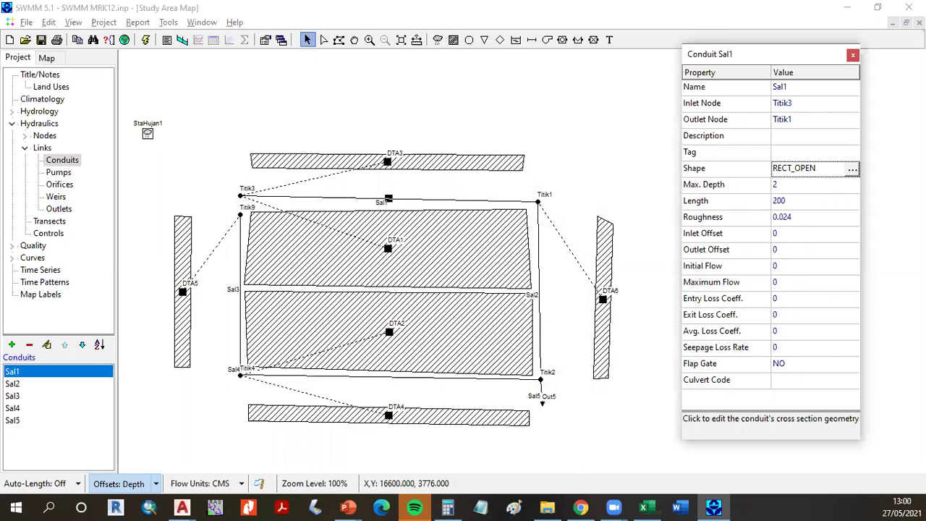
Set conduit Sal1's maximum depth to 0.3 m, length to 100 m and roughness to 0.025.
left_click(797, 186)
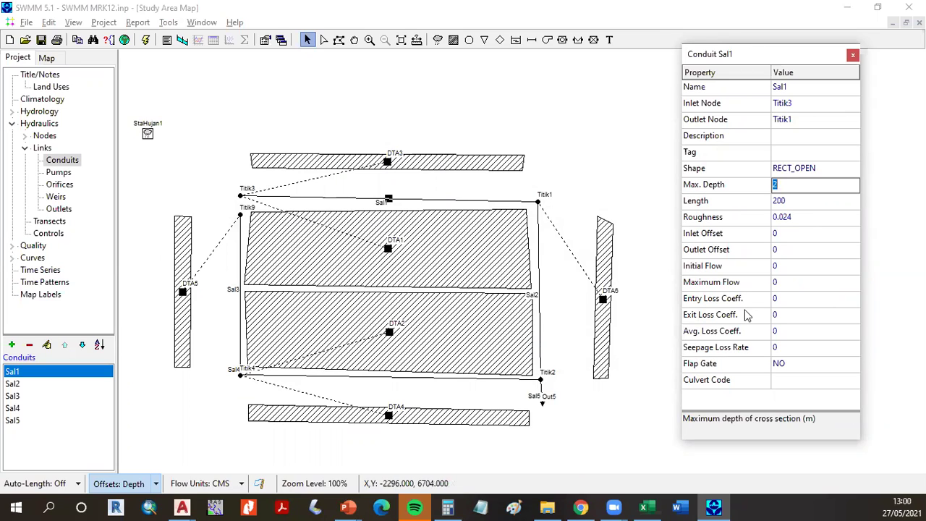
type("0.3")
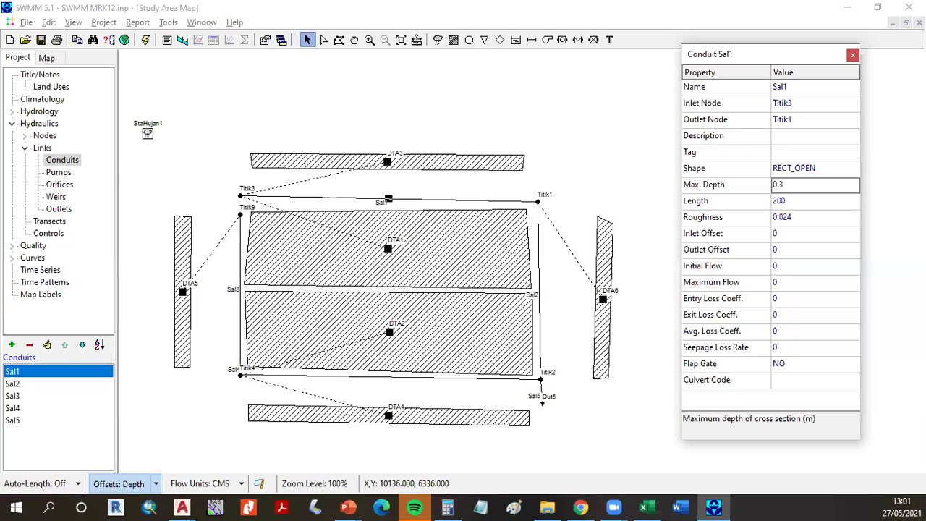
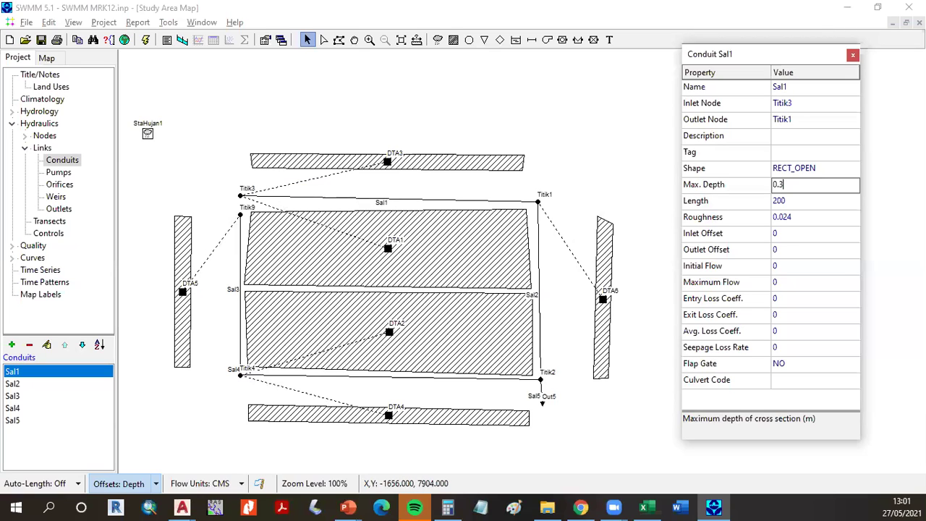
left_click(828, 201)
type("10")
key("Return")
left_click(802, 223)
left_click(802, 221)
type("0.02")
key("Return")
type("5")
key("Return")
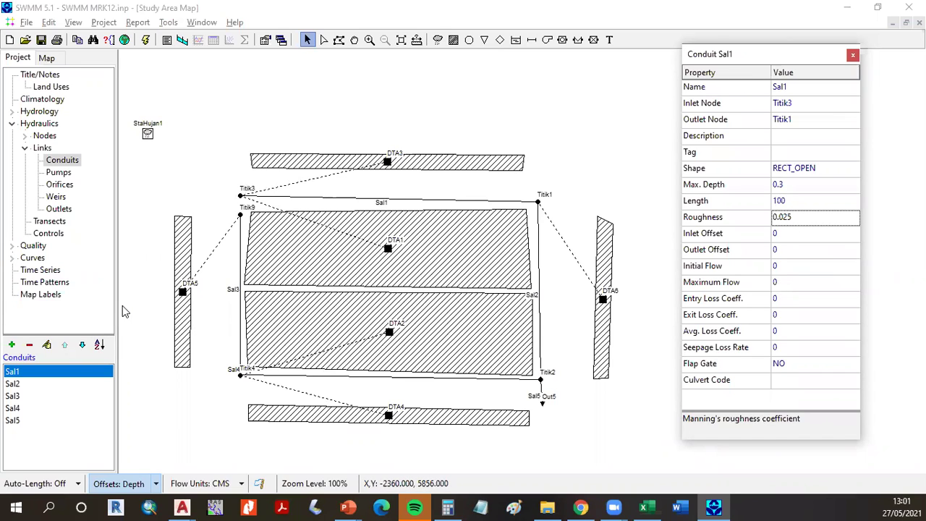
Change the cross-section shape of conduit Sal2 to Rectangular (open channel).
left_click(22, 384)
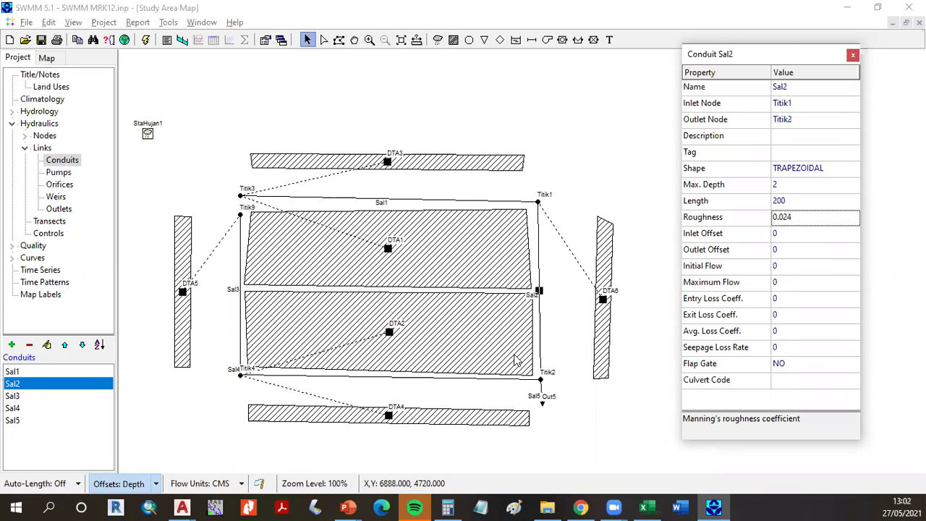
left_click(812, 169)
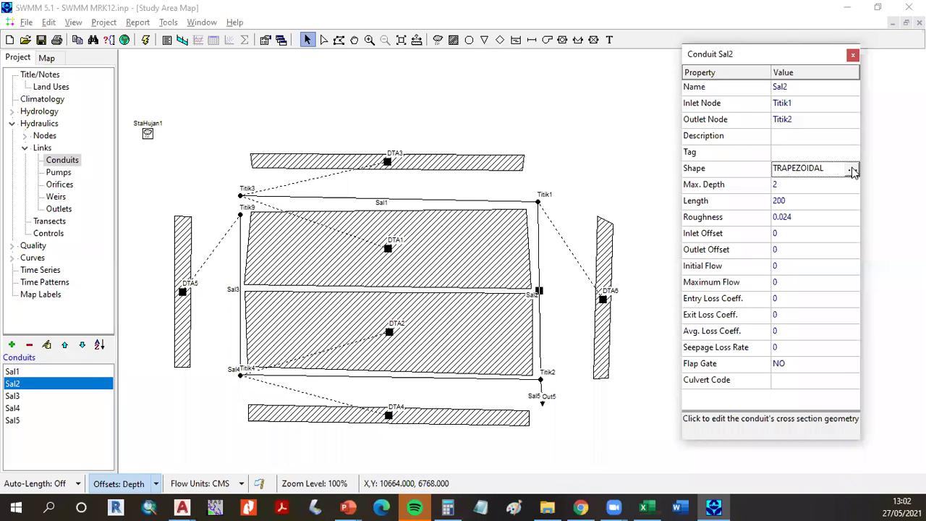
left_click(853, 169)
left_click(298, 186)
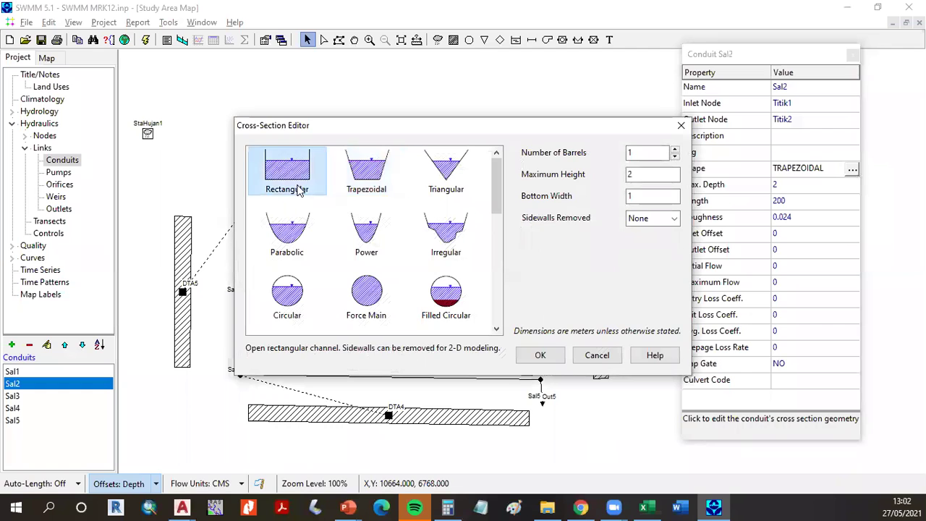
left_click(541, 356)
Set conduit Sal2's maximum depth to 0.3 m, length to 20 m and roughness to 0.025.
left_click(814, 186)
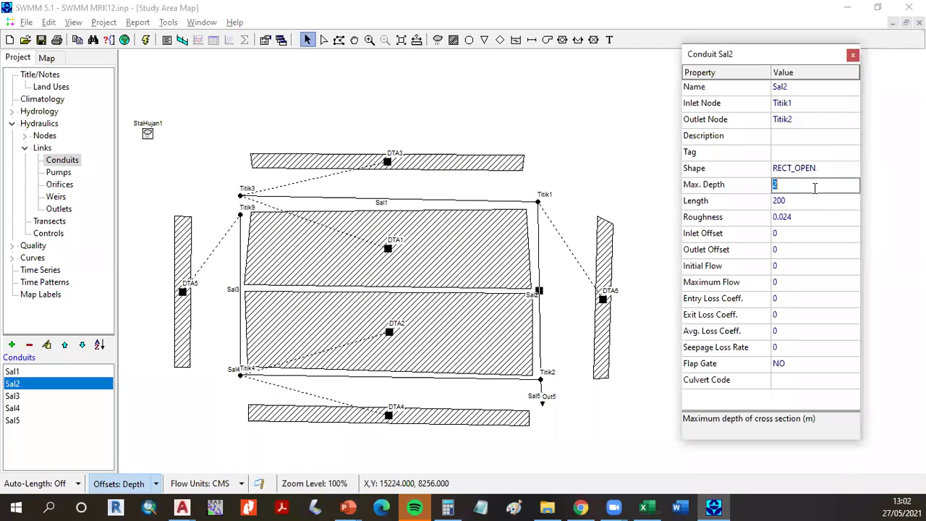
type("0.3")
key("Return")
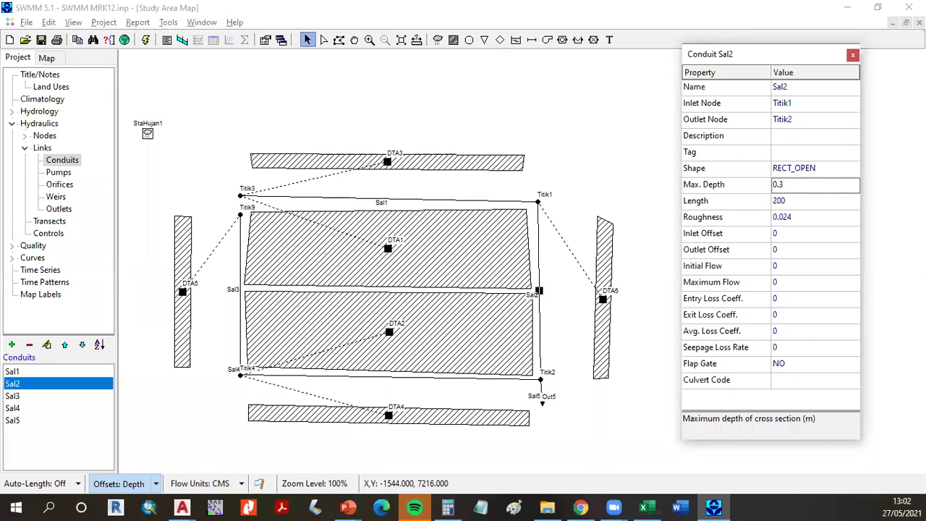
left_click(824, 201)
type("20")
left_click(811, 216)
type("0.025")
key("Return")
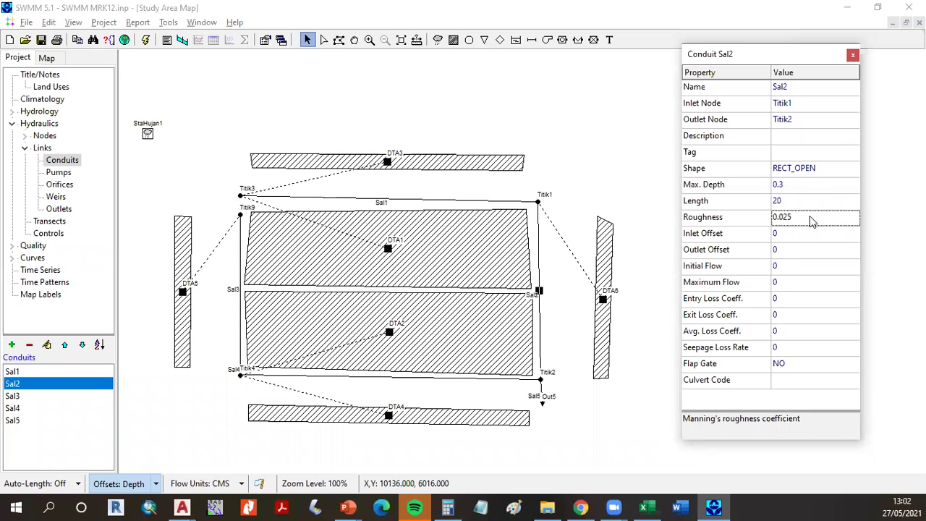
Change the cross-section shape of conduit Sal3 to Rectangular (open channel).
left_click(40, 396)
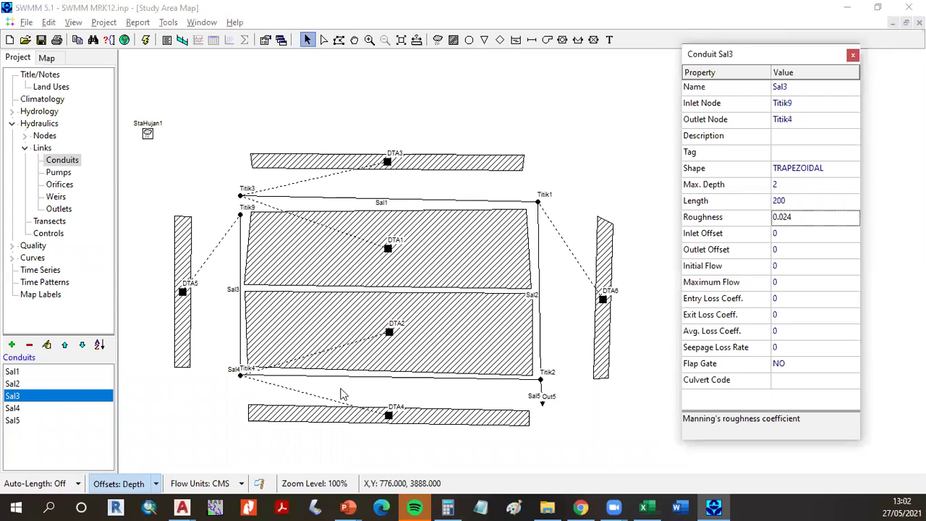
left_click(832, 171)
left_click(853, 169)
left_click(288, 172)
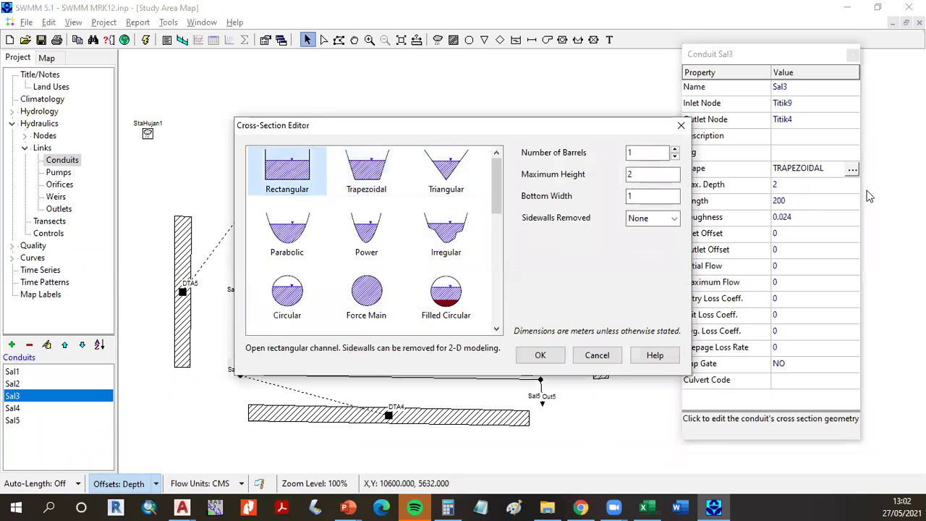
left_click(539, 353)
Set conduit Sal3's maximum depth to 0.3 m, length to 20 m and roughness to 0.025.
left_click(837, 185)
type("0.3")
key("Return")
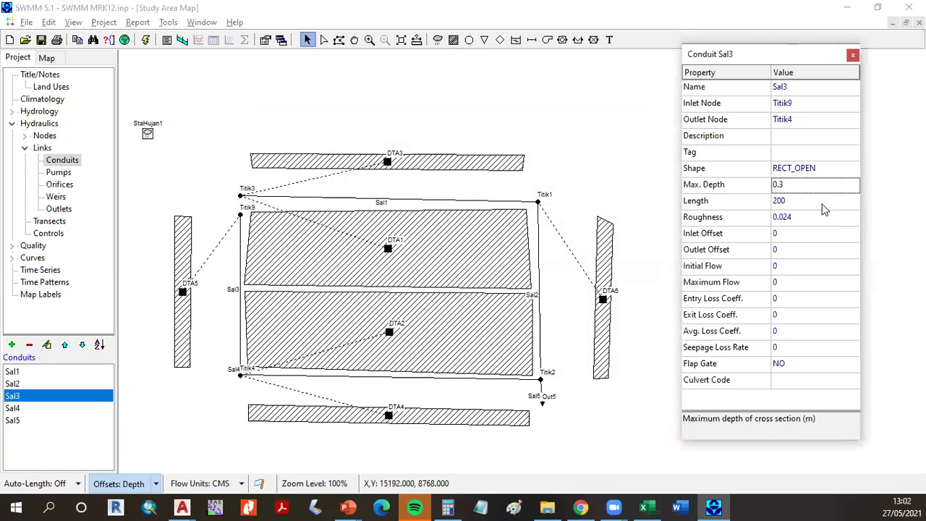
left_click(822, 203)
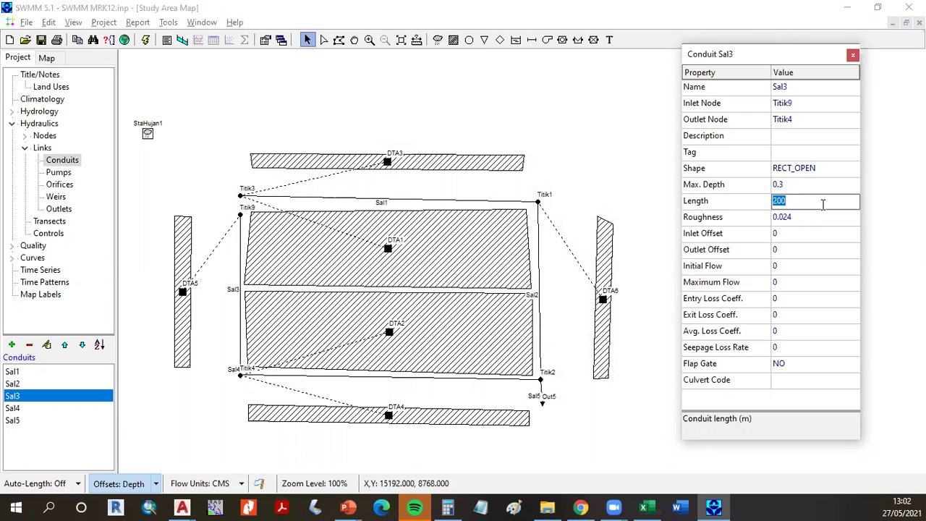
type("20")
left_click(808, 220)
type("0.025")
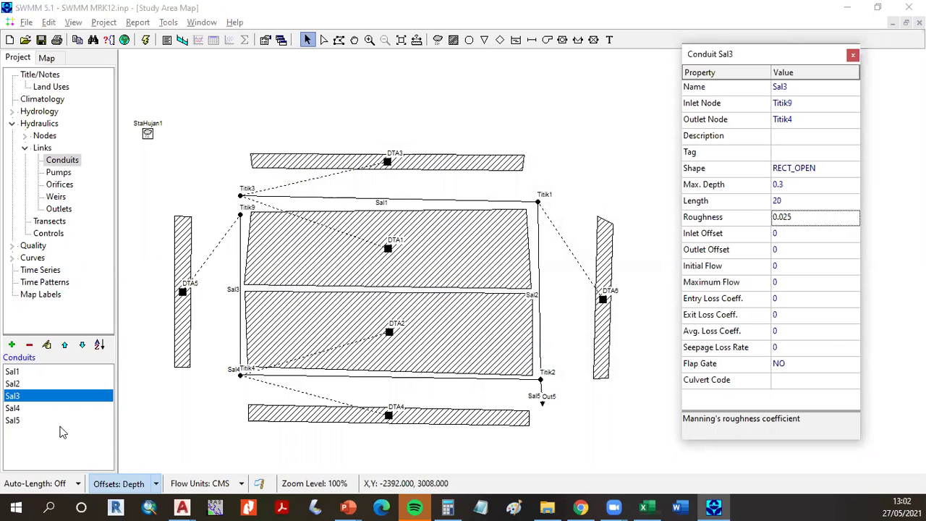
Give conduit Sal4 an open Rectangular cross-section and set its maximum depth to 0.3 m.
left_click(22, 408)
left_click(795, 158)
left_click(800, 168)
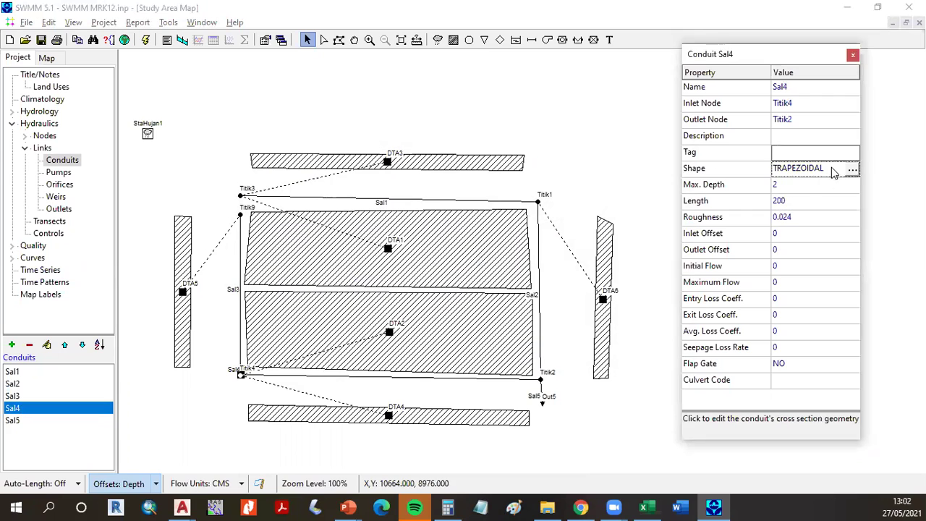
left_click(852, 168)
left_click(282, 174)
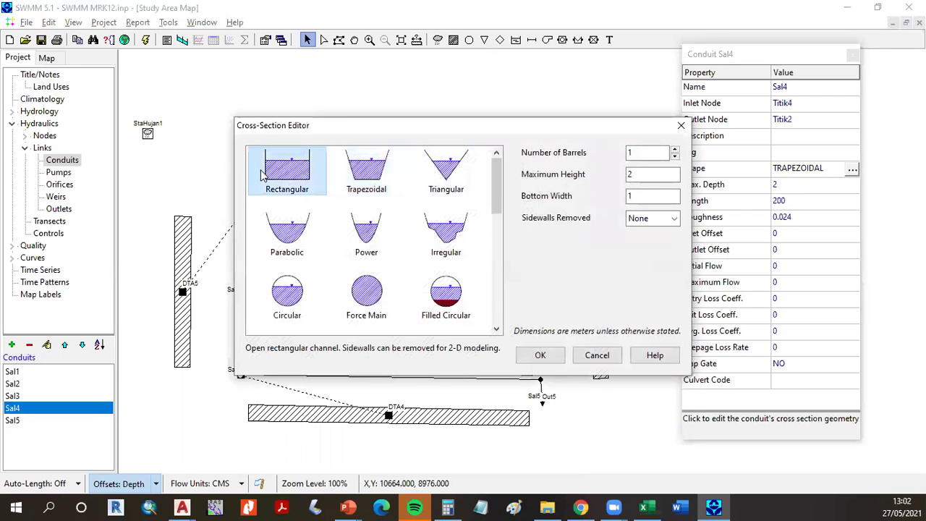
left_click(539, 354)
left_click(817, 184)
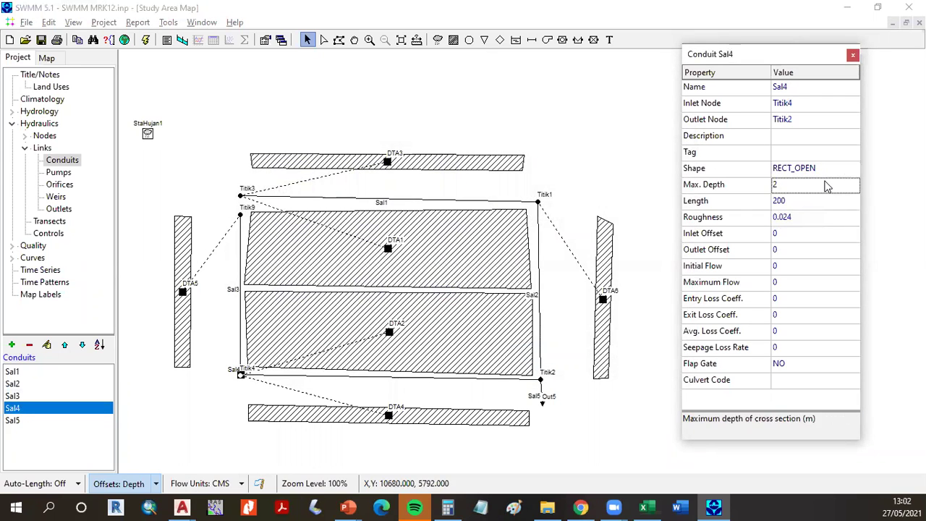
type("0.3")
key("Return")
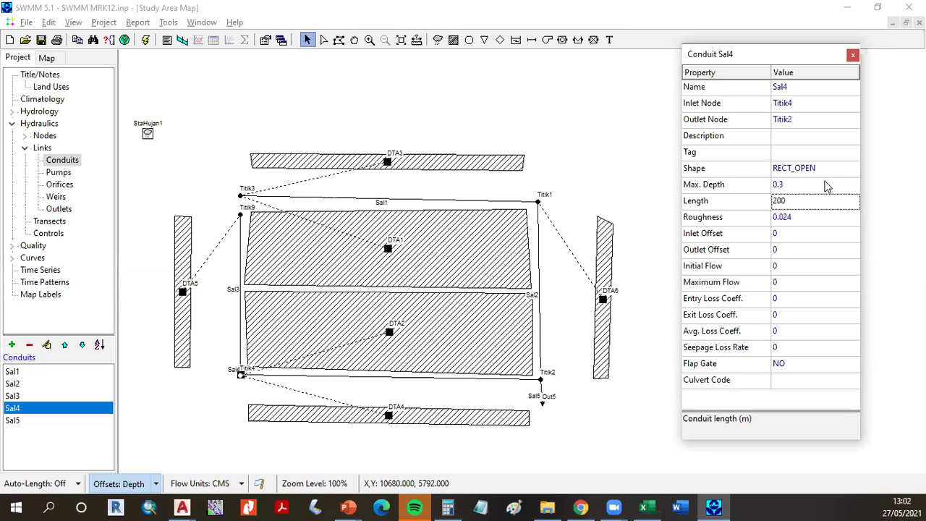
Examine on the map where conduits Sal3 and Sal4 meet junction Titik4, and review Sal4's properties.
scroll(300, 382, "up", 1)
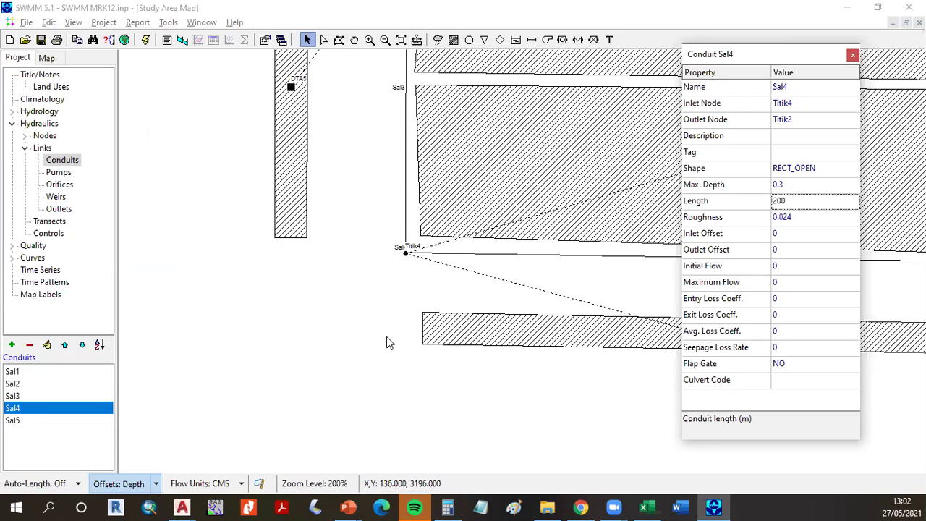
scroll(399, 323, "down", 1)
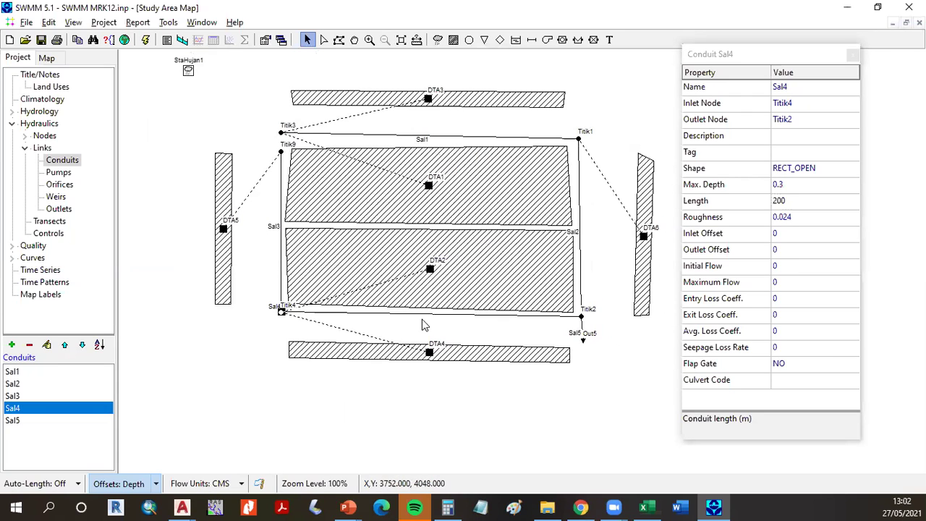
left_click(853, 54)
scroll(327, 319, "up", 2)
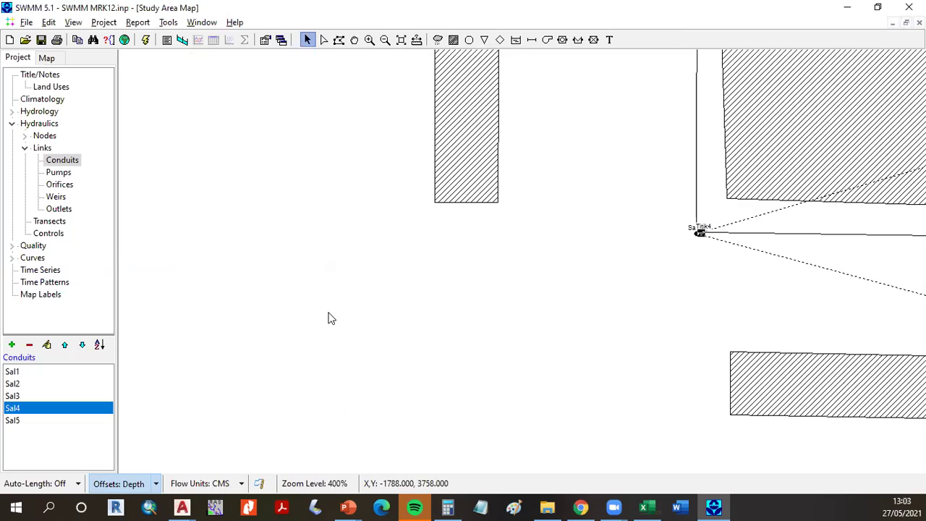
left_click(301, 318)
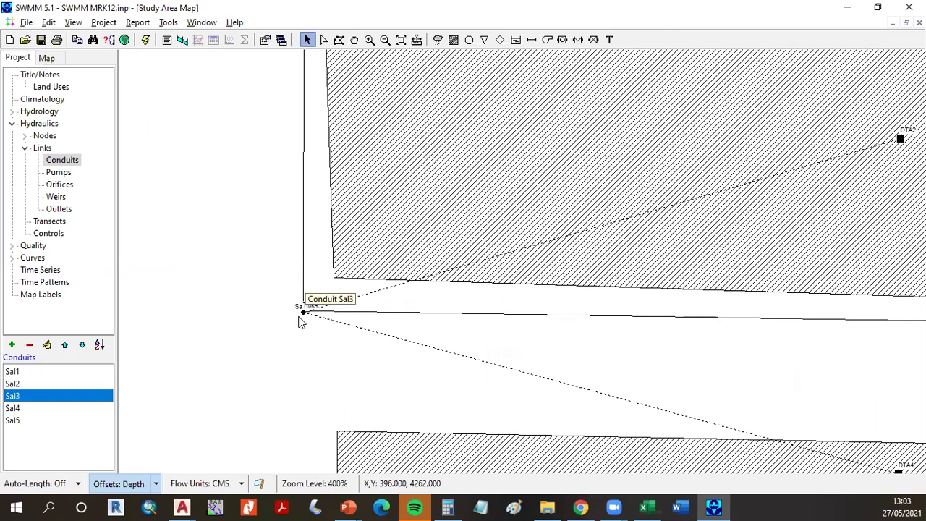
double_click(38, 409)
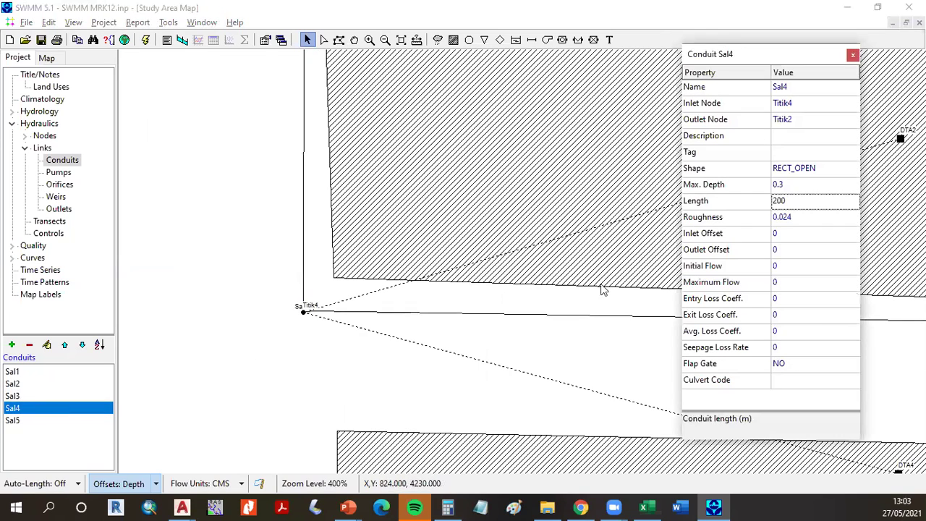
left_click(853, 55)
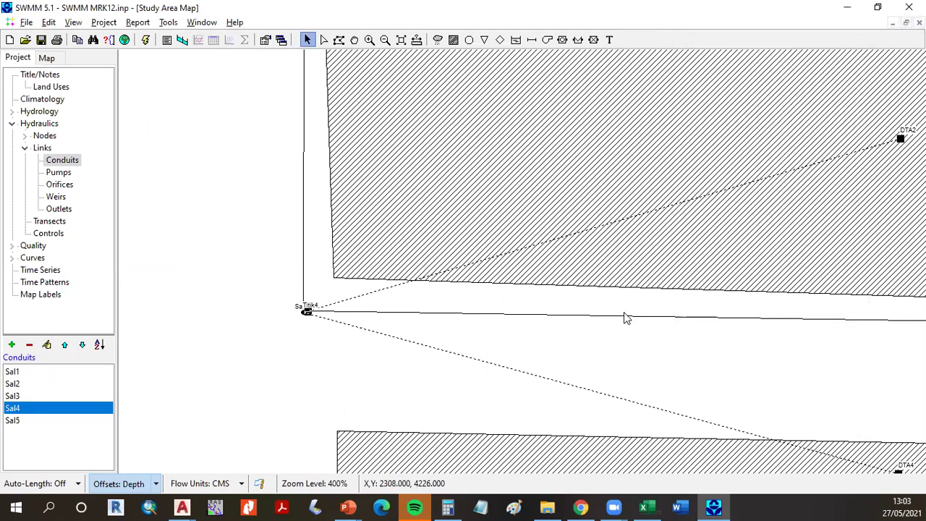
scroll(602, 349, "down", 3)
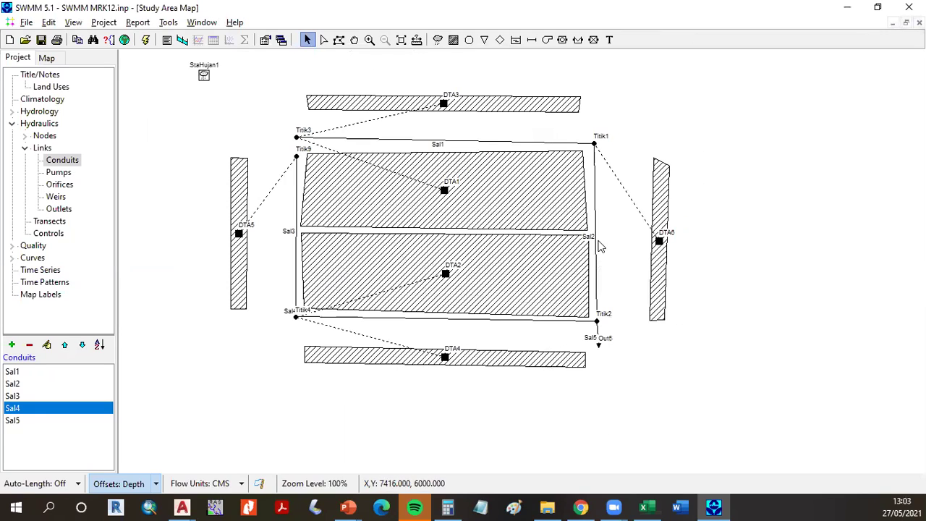
scroll(303, 322, "up", 1)
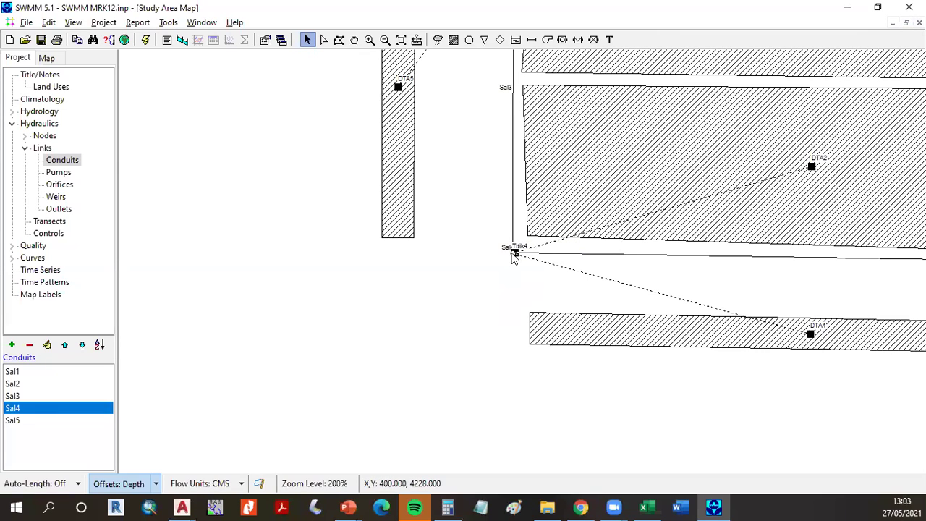
double_click(513, 255)
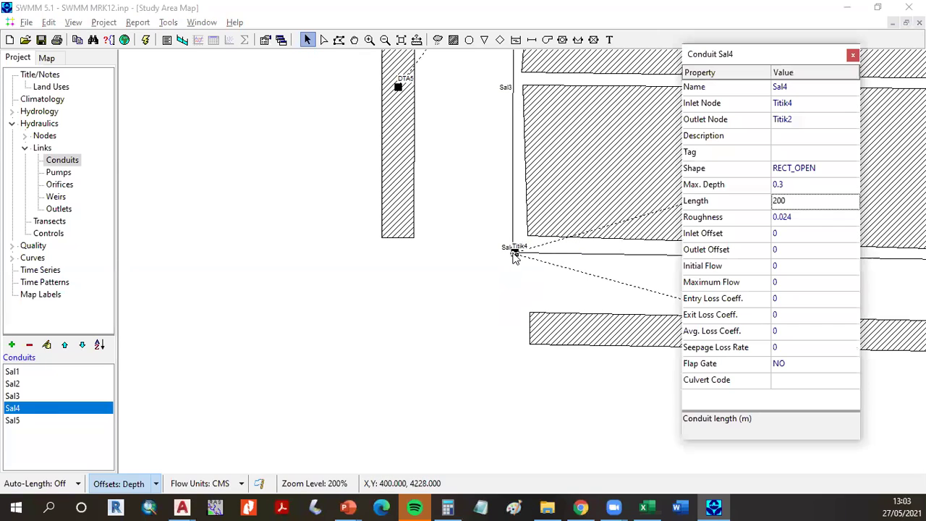
left_click(853, 56)
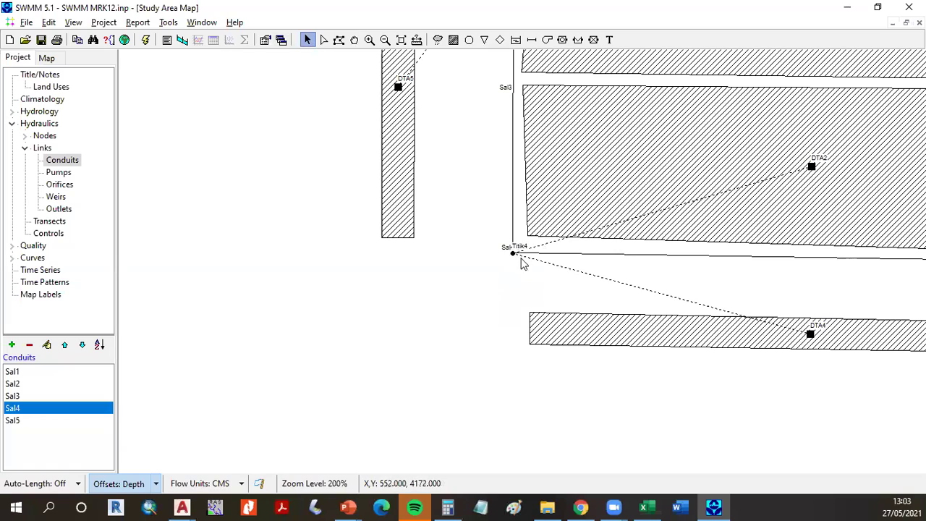
left_click(513, 254)
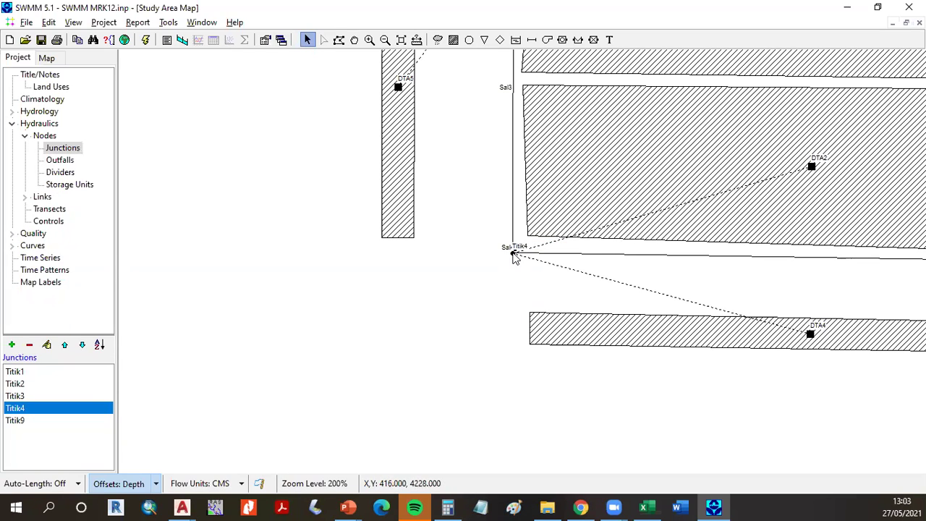
left_click(514, 233)
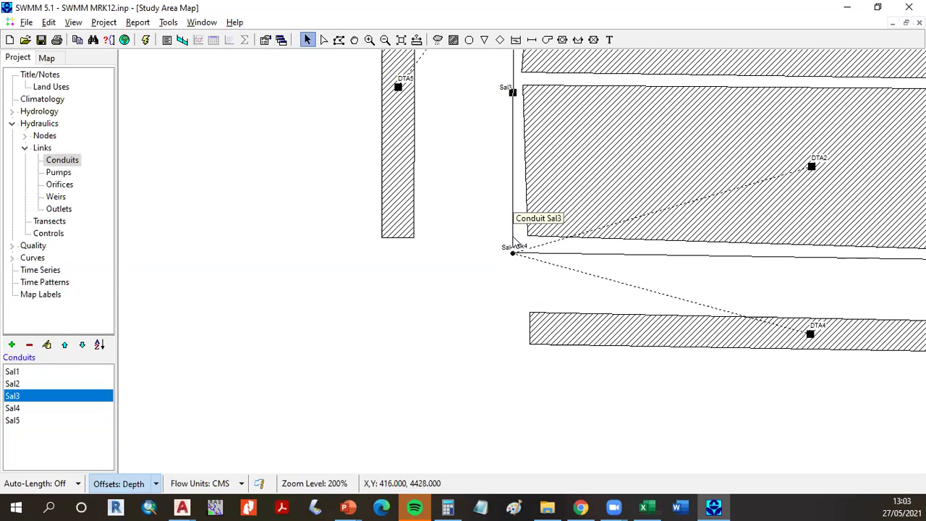
Move junction Titik4 outward from the lower-left corner of the drainage layout to about X -648, Y 3716.
left_click(513, 253)
left_click_drag(515, 254, 423, 296)
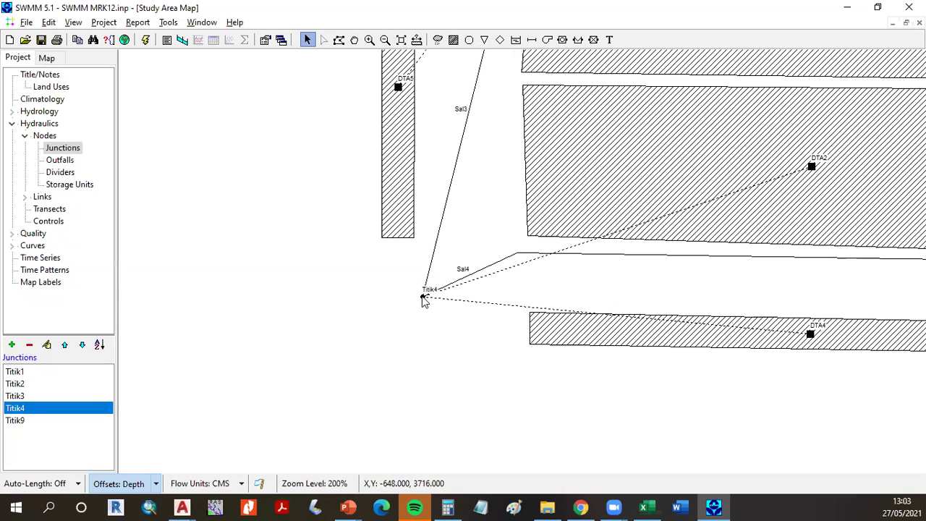
left_click(592, 256)
scroll(489, 356, "down", 1)
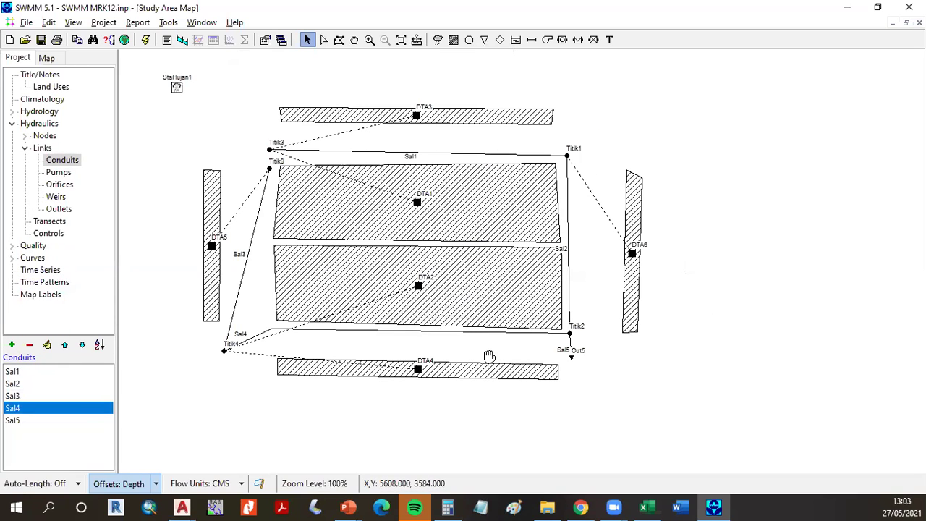
left_click(230, 350)
left_click(214, 391)
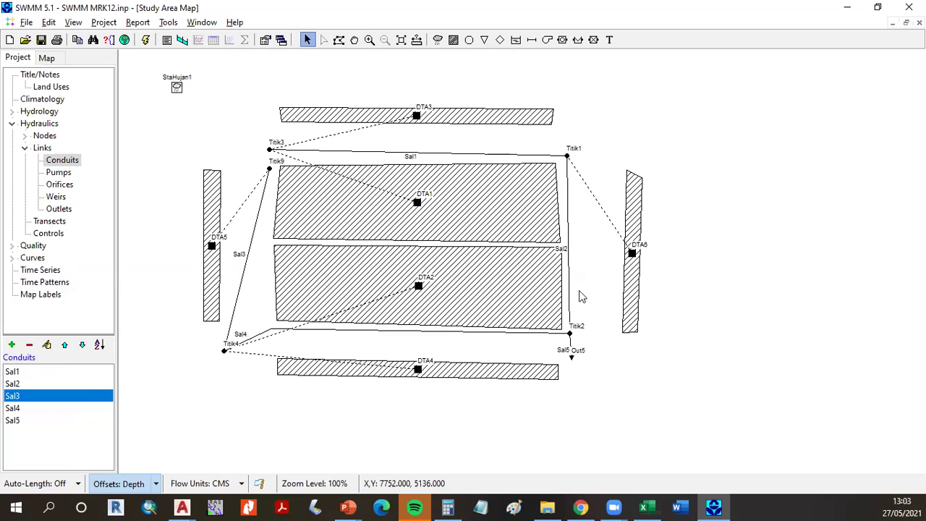
Set conduit Sal4's length to 100 m and roughness to 0.025.
double_click(43, 408)
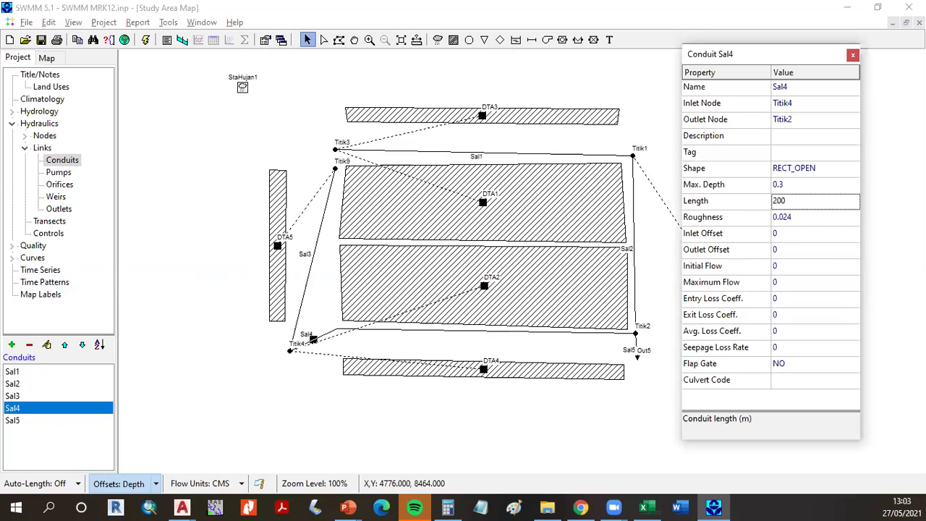
left_click(812, 217)
left_click(812, 201)
type("100")
key("Return")
type("0.025")
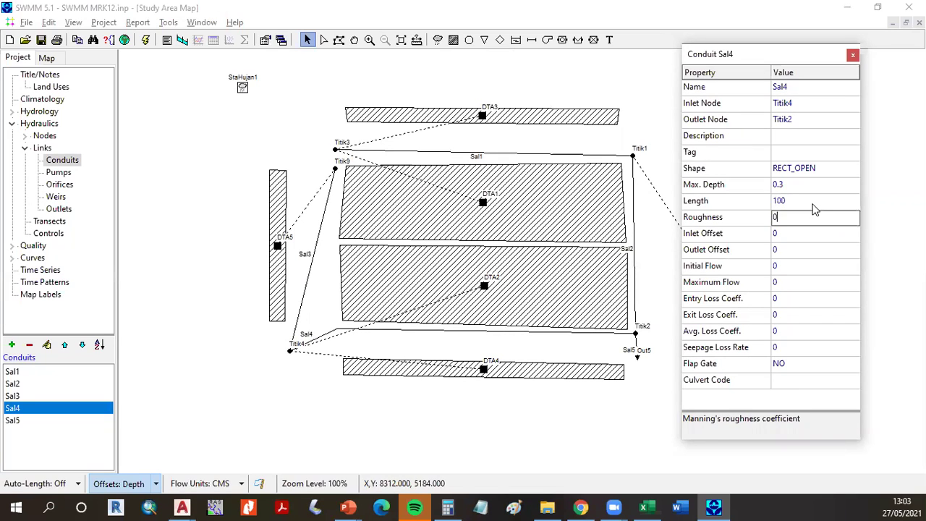
Change the cross-section shape of conduit Sal5 to Circular.
left_click(95, 419)
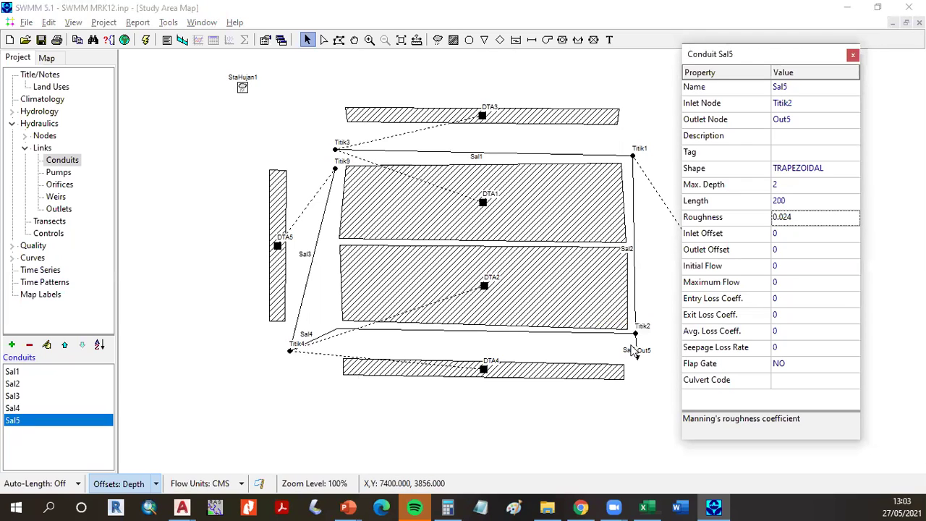
left_click(852, 176)
left_click(853, 171)
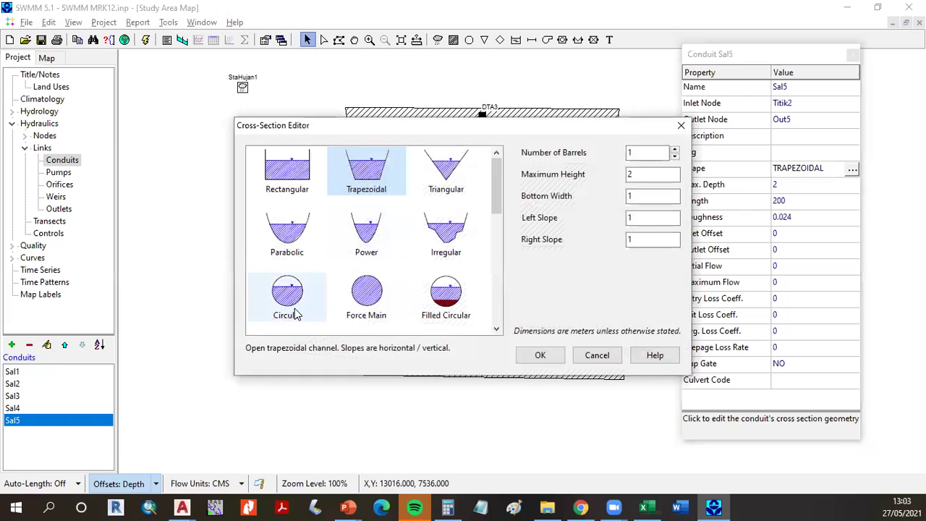
left_click(294, 311)
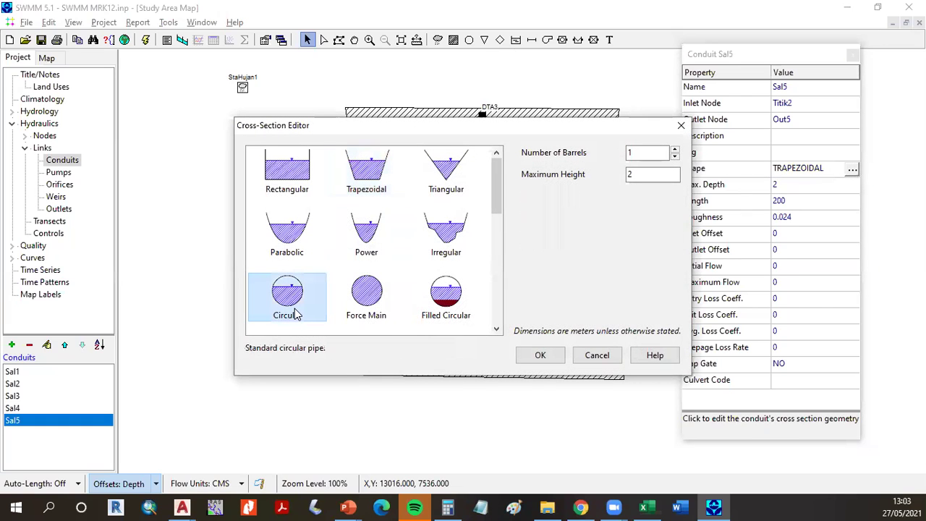
left_click(541, 355)
Set conduit Sal5's maximum depth to 0.3 m, length to 4 m and roughness to 0.013, and save the project.
left_click(820, 184)
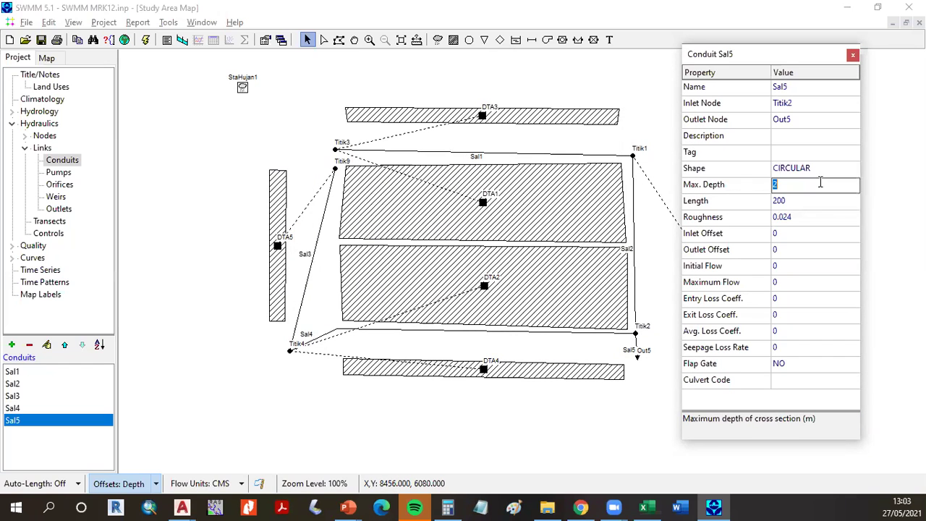
type("0.3")
key("Return")
left_click(794, 200)
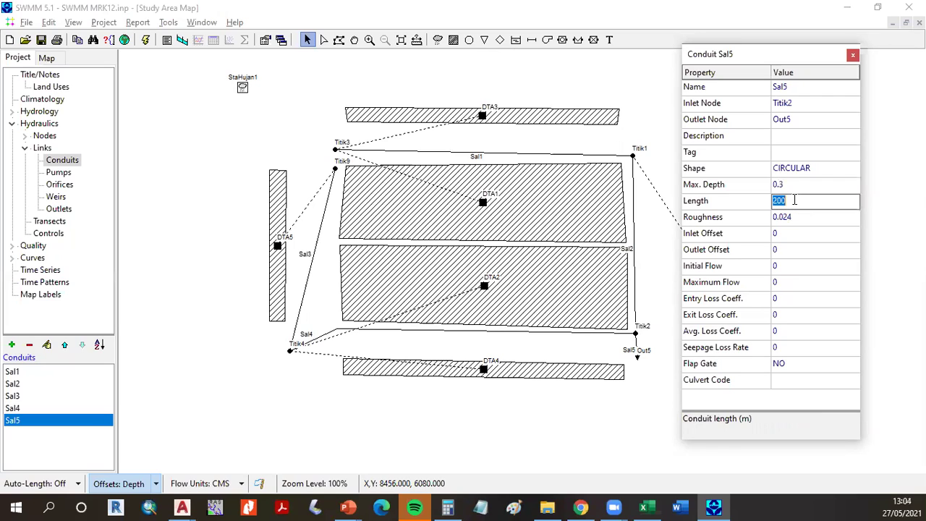
type("4")
left_click(794, 217)
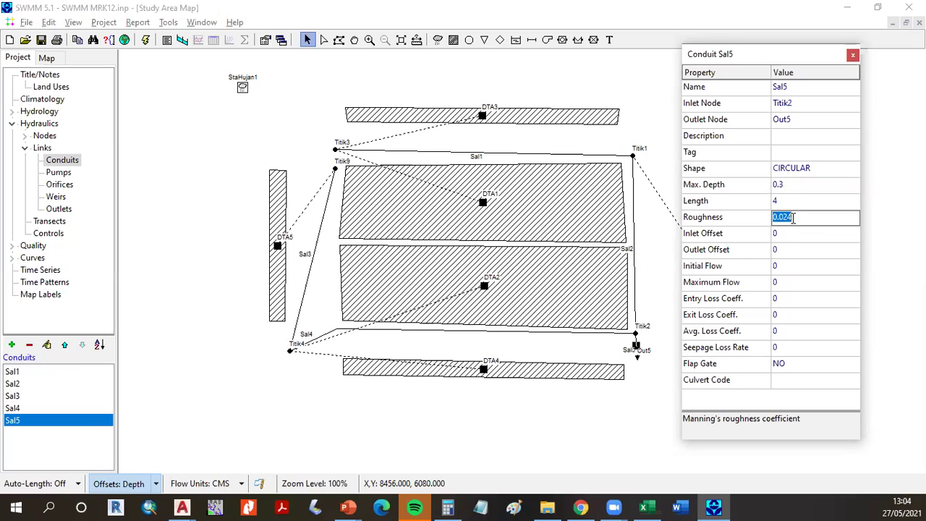
type("0.013")
key("Return")
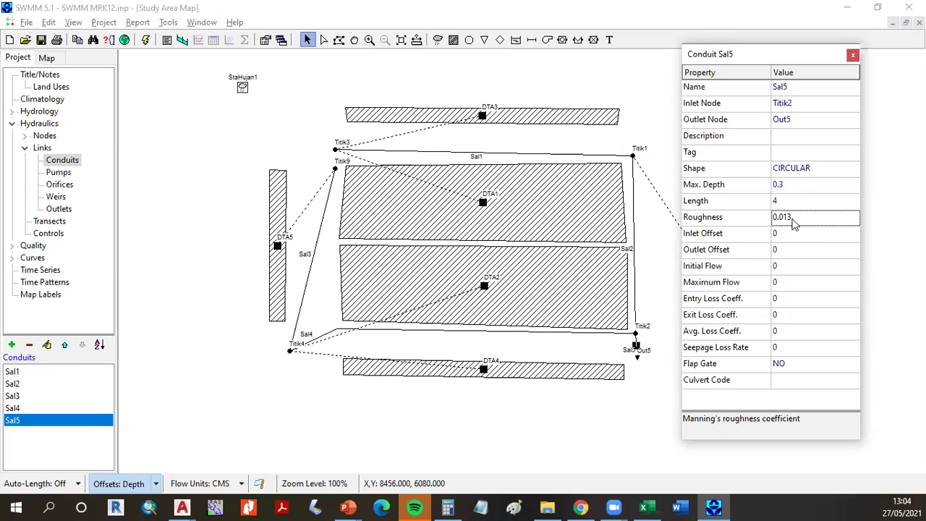
left_click(44, 42)
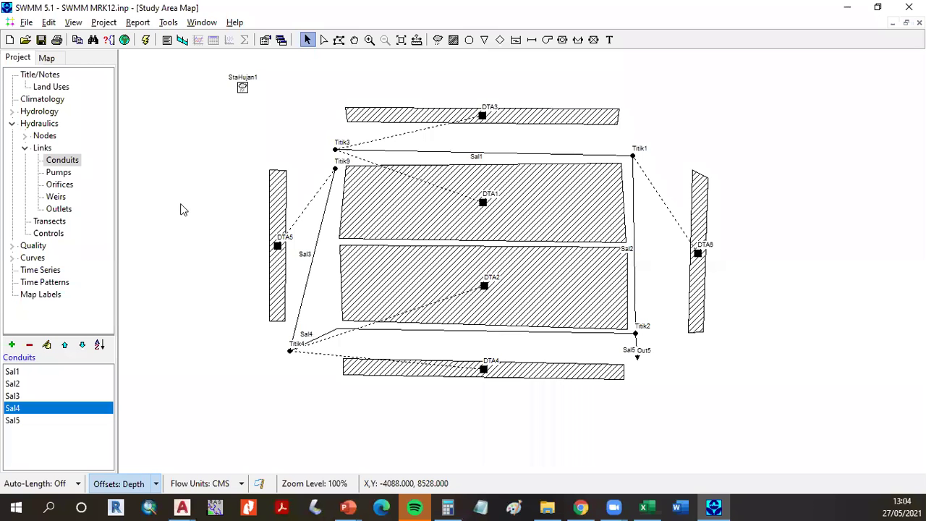
List the hydraulic junctions and open the properties of junction Titik1.
left_click(24, 148)
left_click(24, 135)
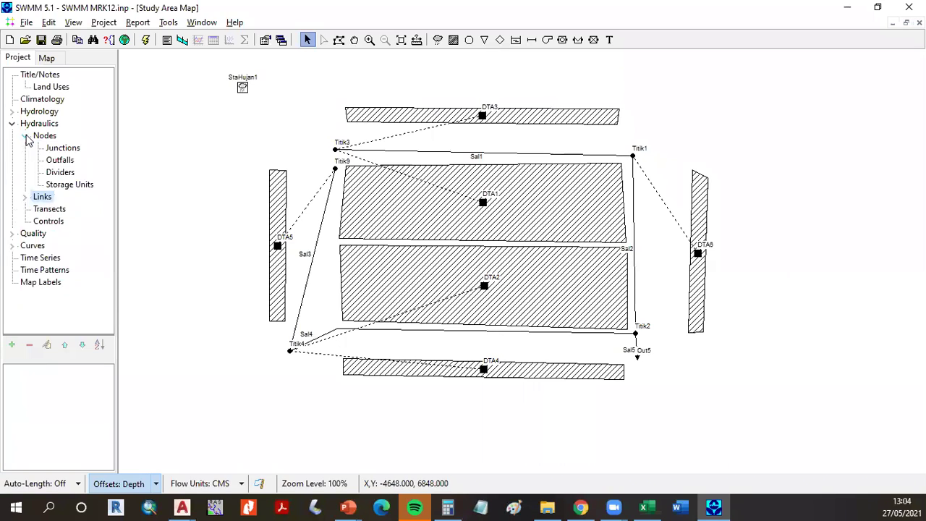
left_click(62, 147)
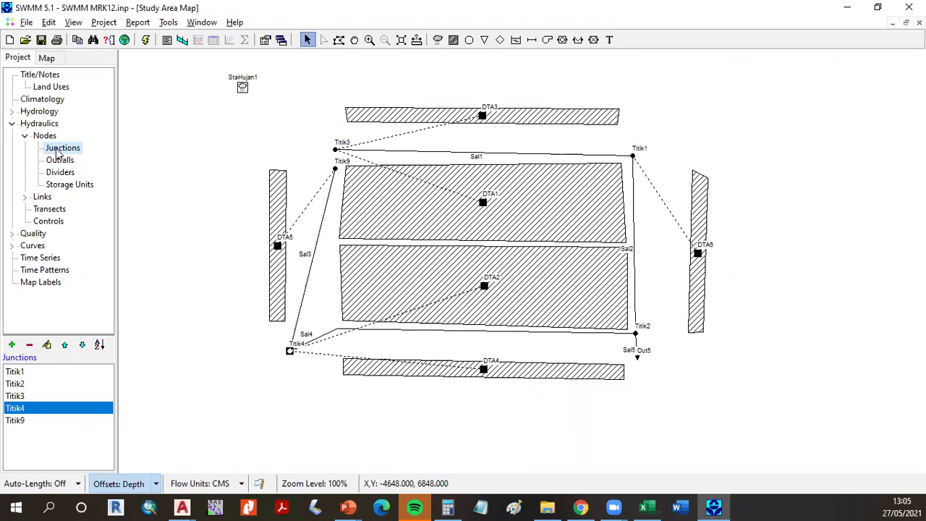
left_click(37, 373)
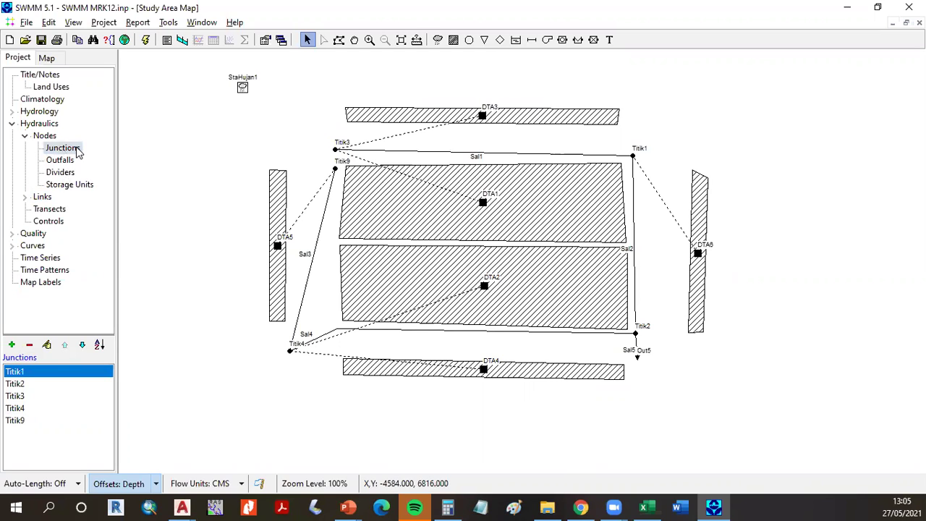
double_click(60, 376)
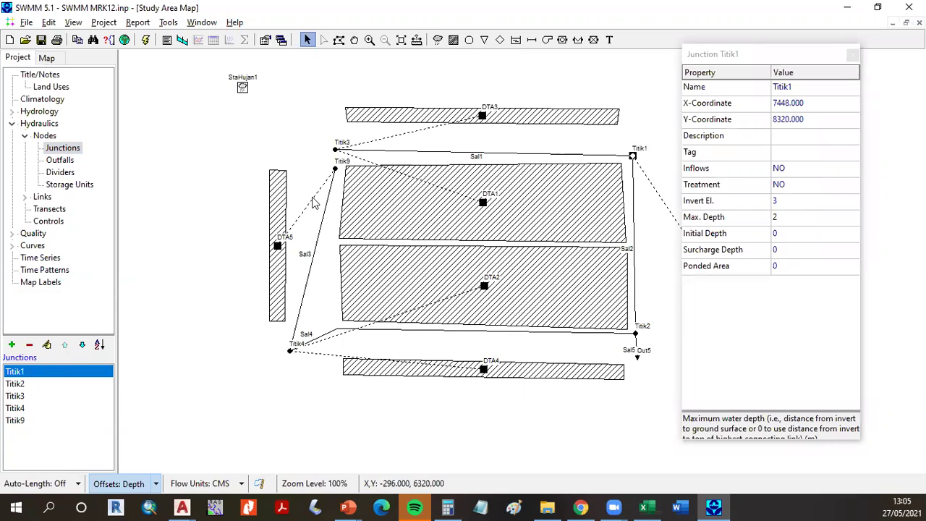
Open the direct inflow settings of junction Titik3 and start a new time series for its FLOW constituent.
left_click(74, 395)
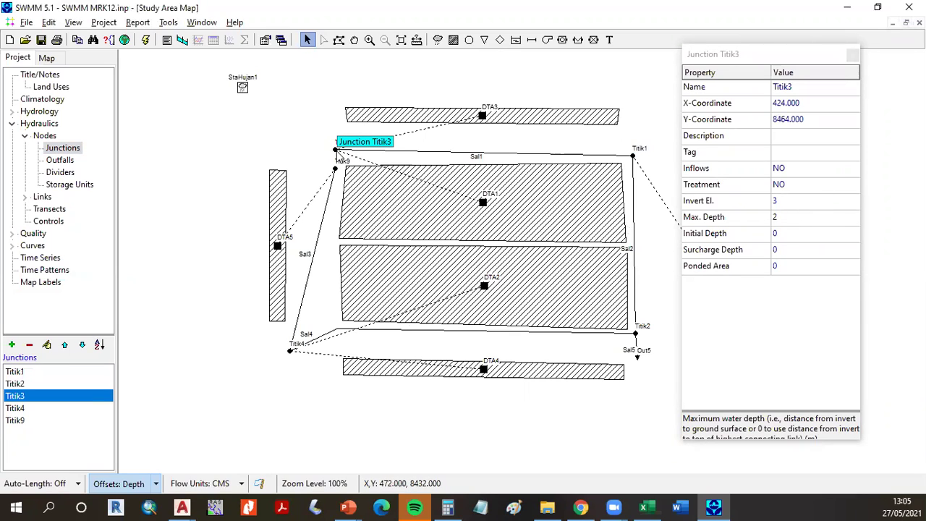
left_click(336, 151)
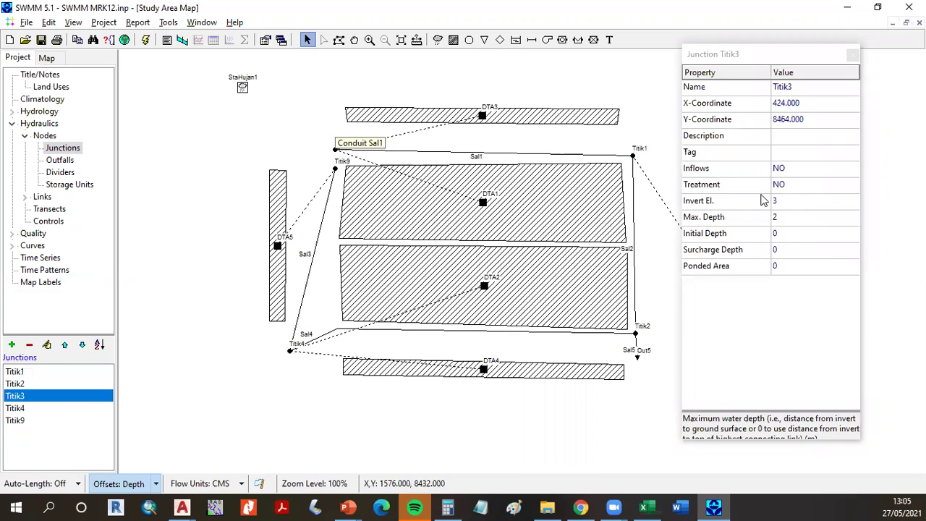
left_click(829, 175)
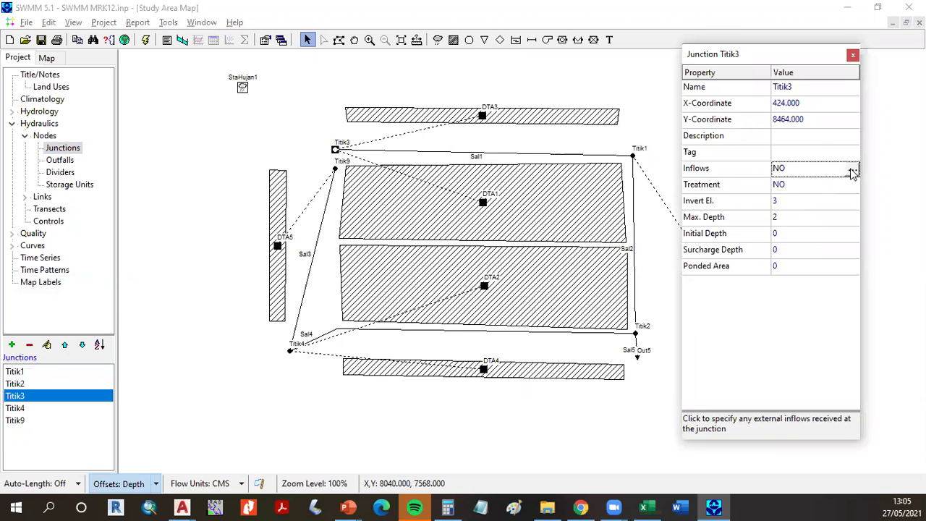
left_click(853, 170)
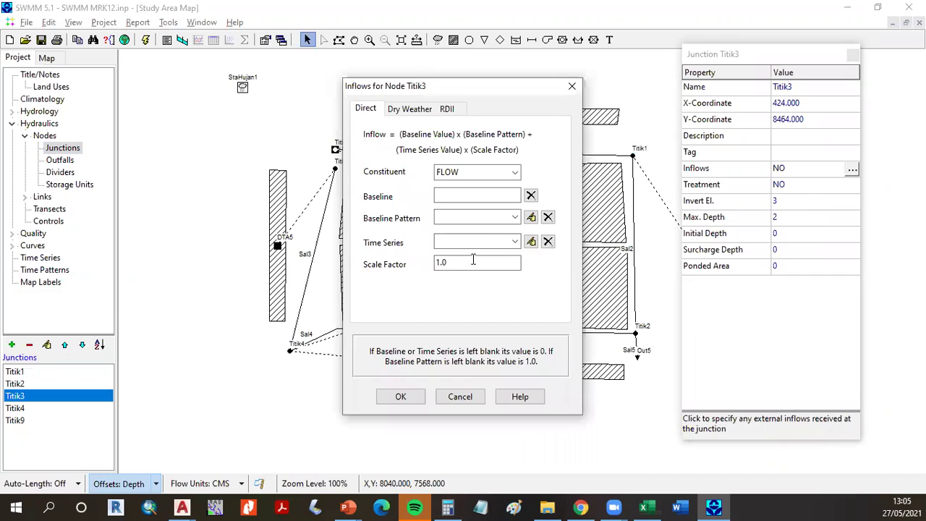
left_click(518, 242)
left_click(466, 240)
left_click(532, 241)
Enter hourly times from 12:00 to 23:00 in the new inflow time series table.
left_click(425, 265)
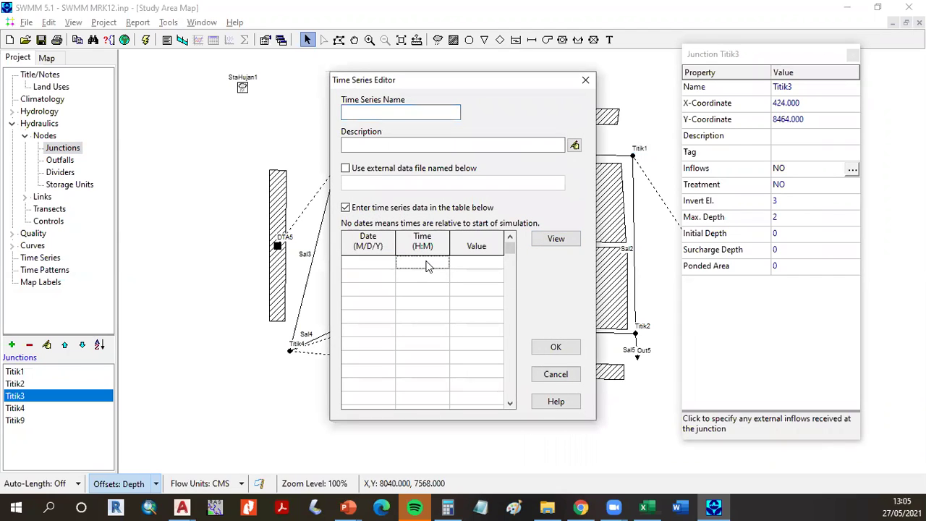
type("12::00")
key("Tab")
left_click(426, 265)
type("1")
key("Return")
type("13:00")
key("Return")
type("14:00")
key("Return")
type("15:00")
key("Return")
type("16:00")
key("Return")
type("17:00")
key("Return")
type("18:00")
key("Return")
type("19:00")
key("Return")
type("20:00")
key("Return")
type("21:00")
key("Return")
type("22:00")
key("Return")
type("23:00")
key("Return")
scroll(427, 267, "up", 12)
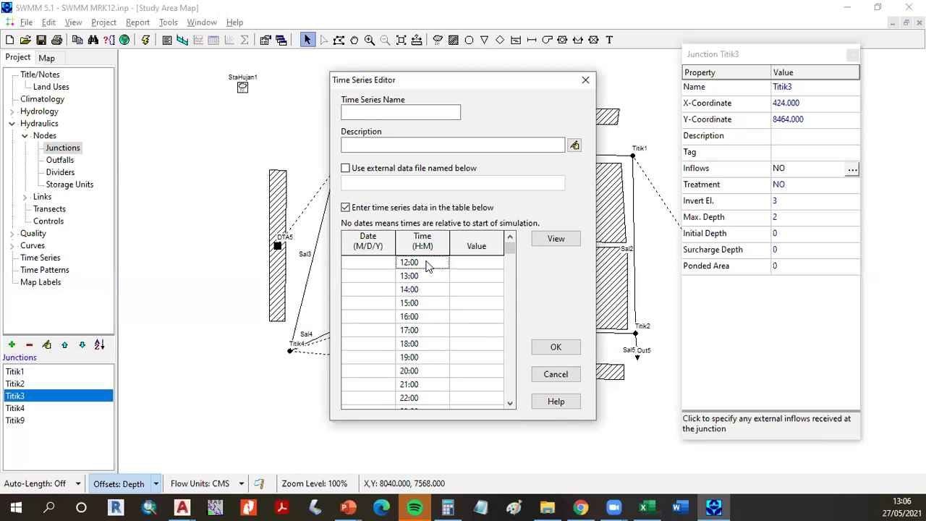
Fill the inflow series values with 0 for 12:00 to 14:00, 1 for 15:00 to 17:00 and 0 for 18:00 to 23:00.
left_click(476, 306)
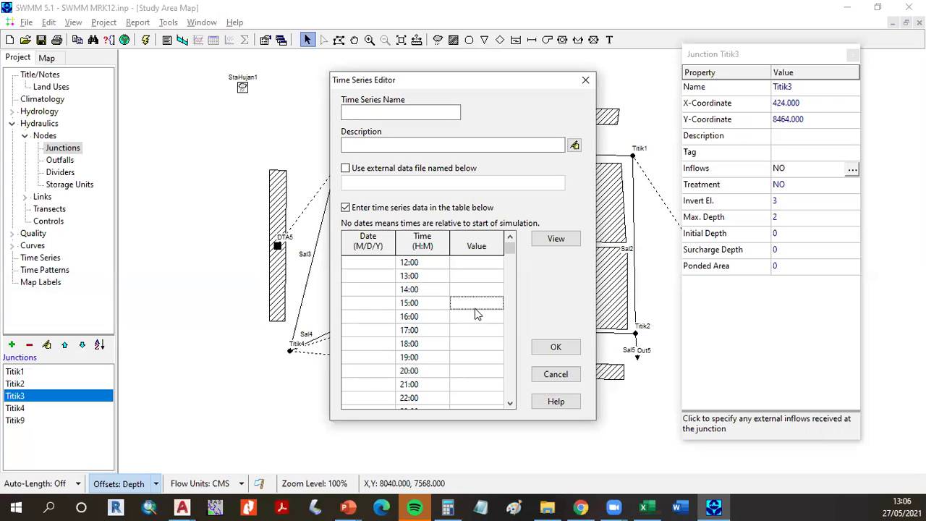
type("11")
key("Return")
type("1")
key("Up")
key("Up")
key("Up")
key("Up")
key("Up")
type("0")
key("Return")
type("0")
key("Return")
type("0")
key("Return")
key("Down")
key("Down")
key("Down")
type("0")
key("Return")
type("0")
key("Return")
type("0")
key("Return")
type("0")
key("Return")
type("0")
key("Return")
type("0")
key("Return")
left_click(475, 312)
Name the time series DebitHulu, describe it as "Debit dari Blok Hulu", and apply it as the direct inflow of junction Titik3.
left_click(388, 110)
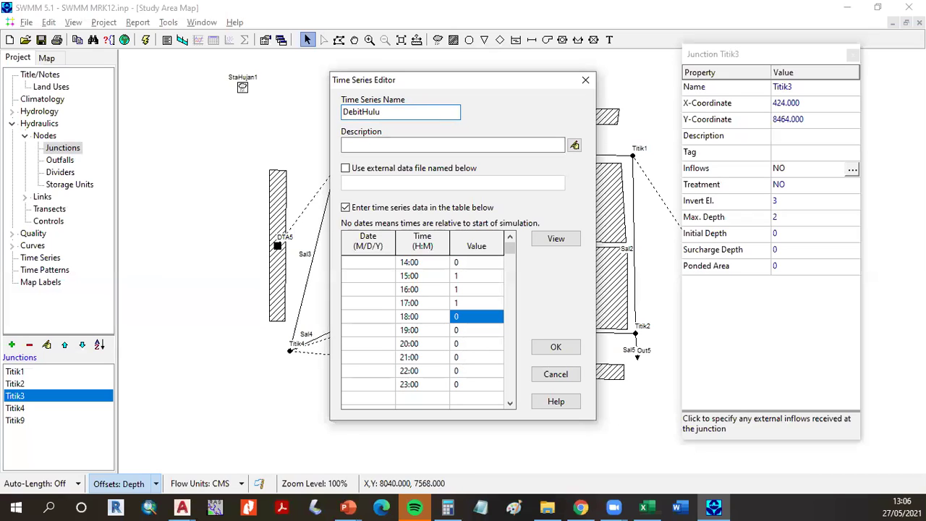
type("DebitHulu")
left_click(452, 145)
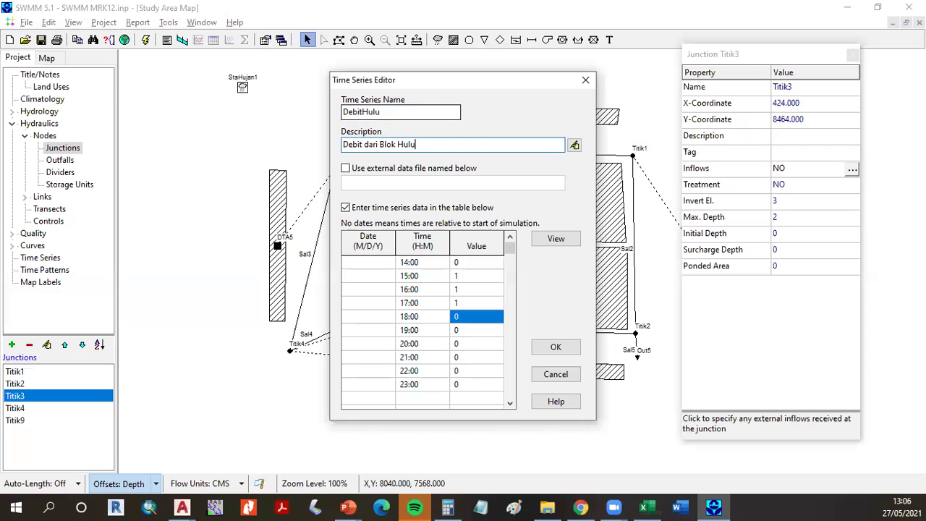
left_click(548, 348)
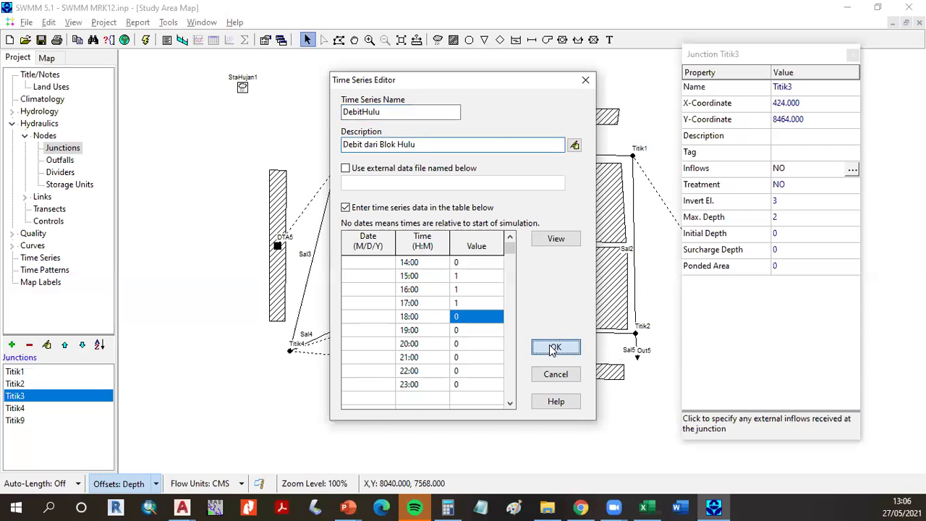
left_click(403, 397)
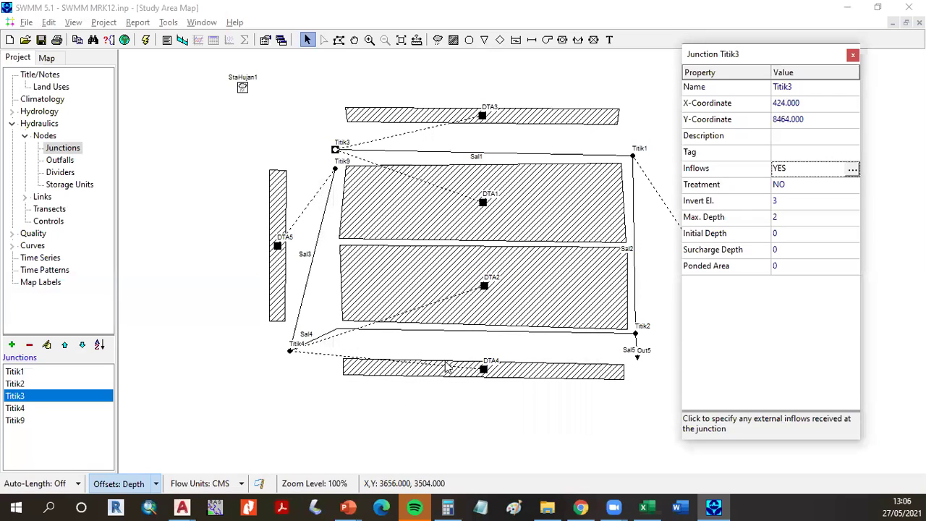
left_click(852, 171)
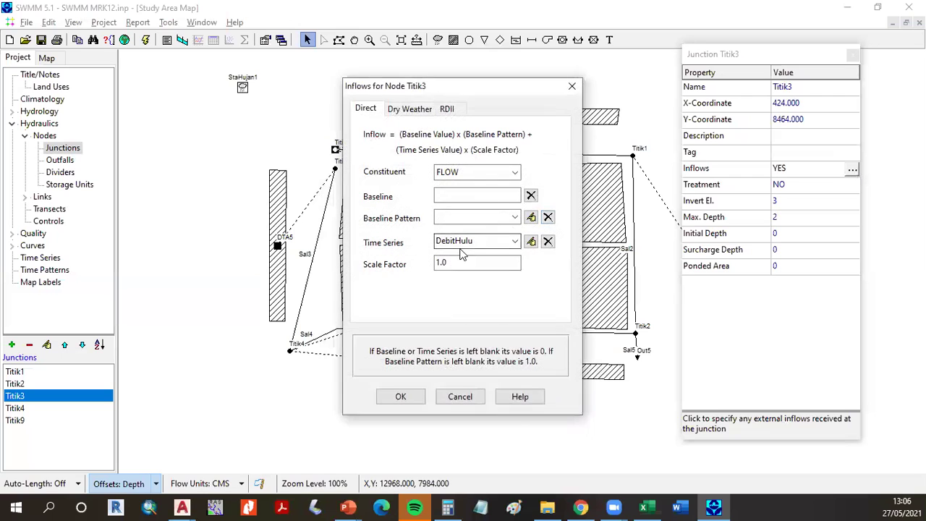
left_click(400, 396)
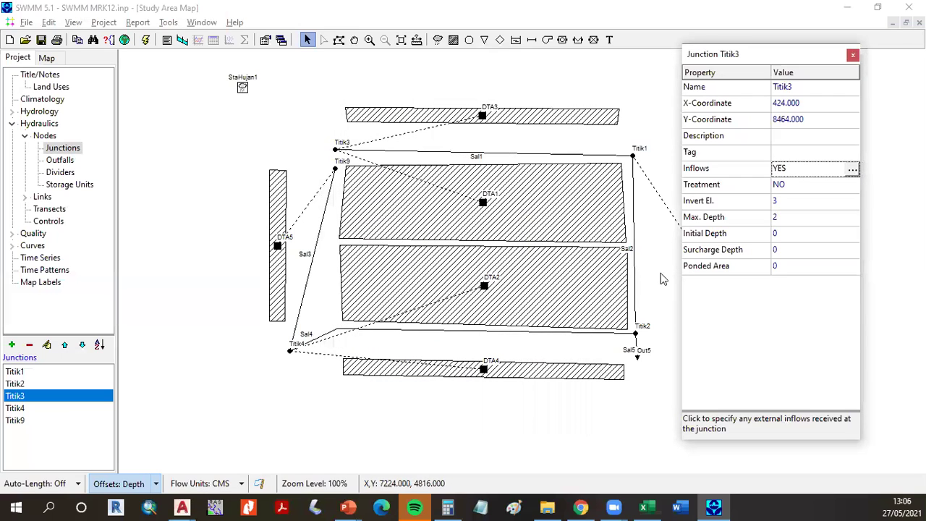
Set junction Titik3's invert elevation to 450 m and its maximum depth to 0.3 m.
left_click(792, 200)
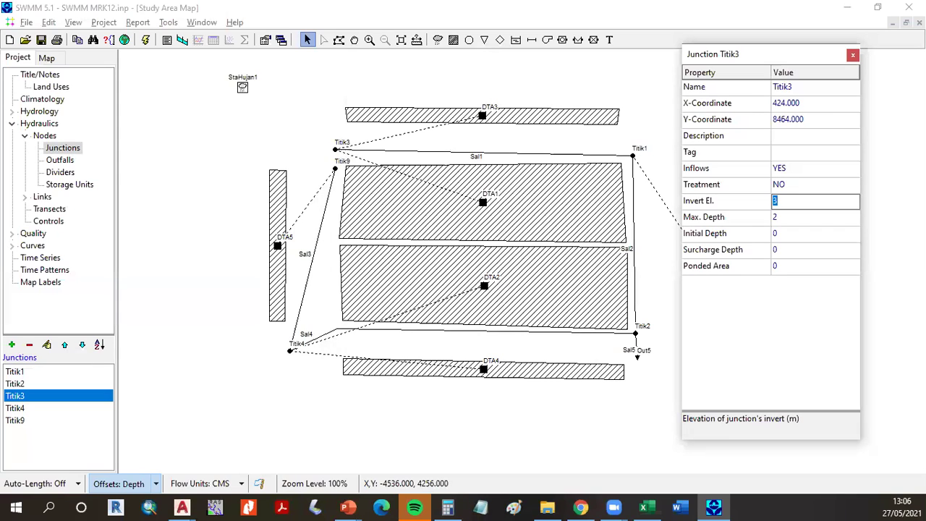
type("450")
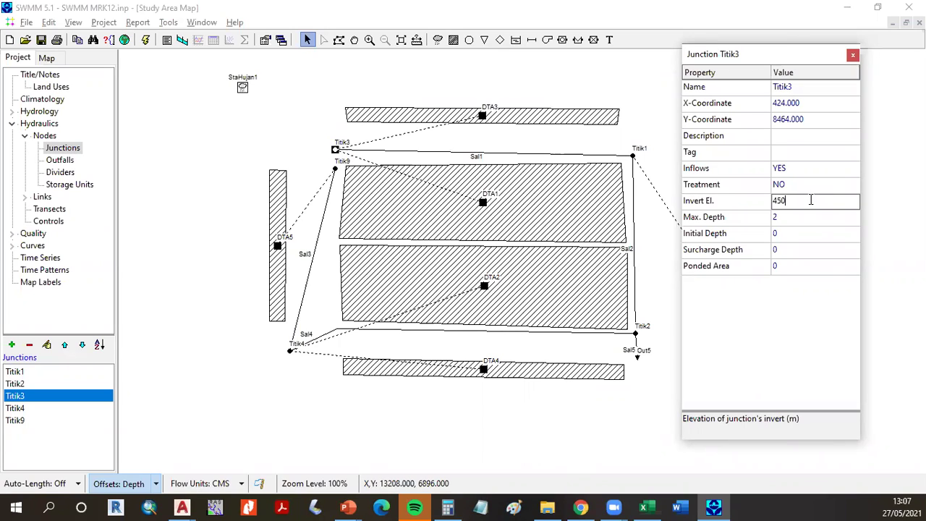
left_click(796, 222)
type("0.3")
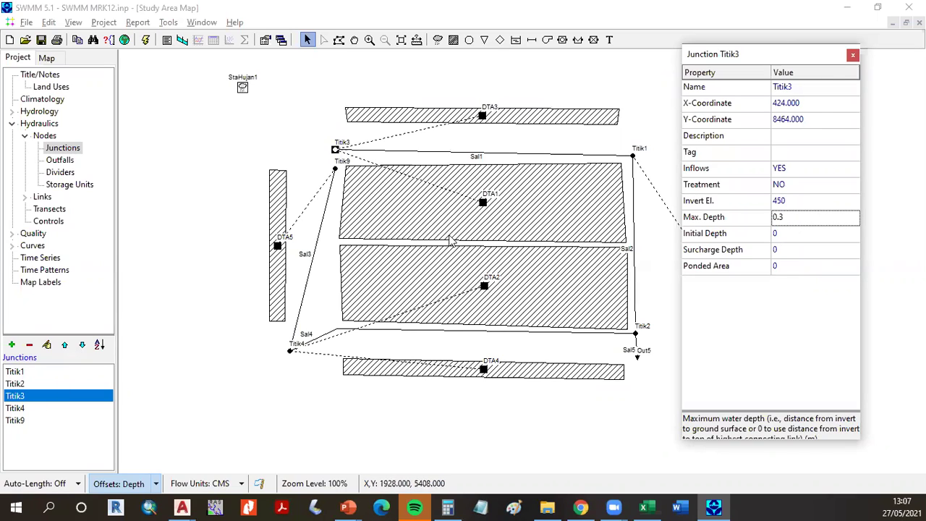
Set junction Titik1's invert elevation to 449 m and its maximum depth to 0.3 m.
left_click(38, 371)
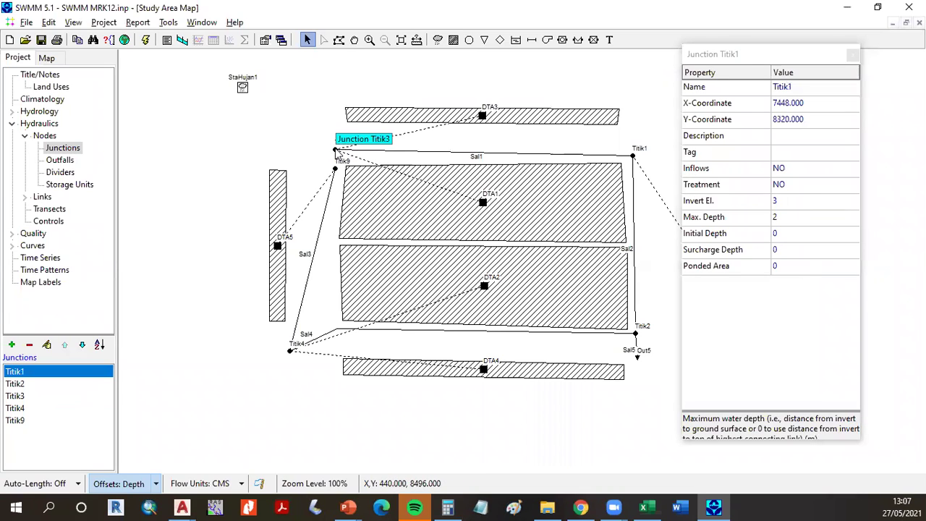
left_click(809, 201)
type("449")
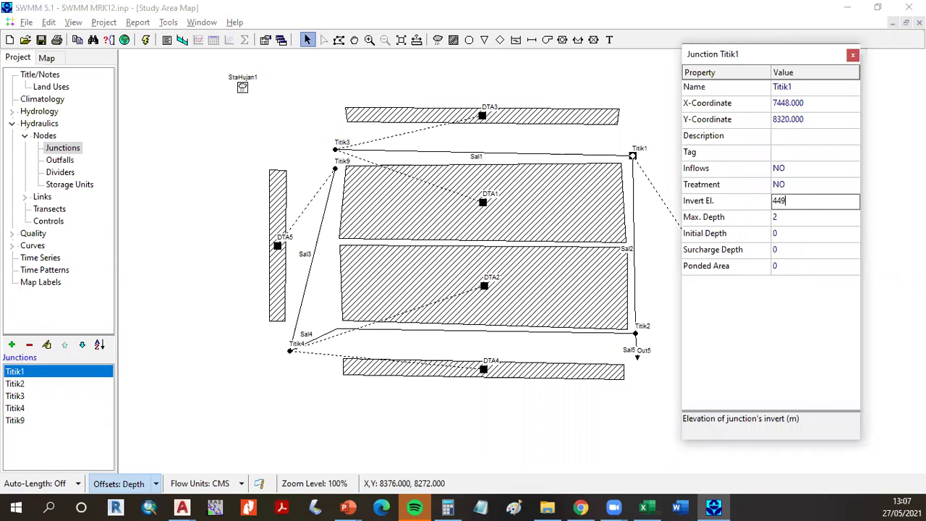
key("Return")
left_click(825, 217)
type("0.3")
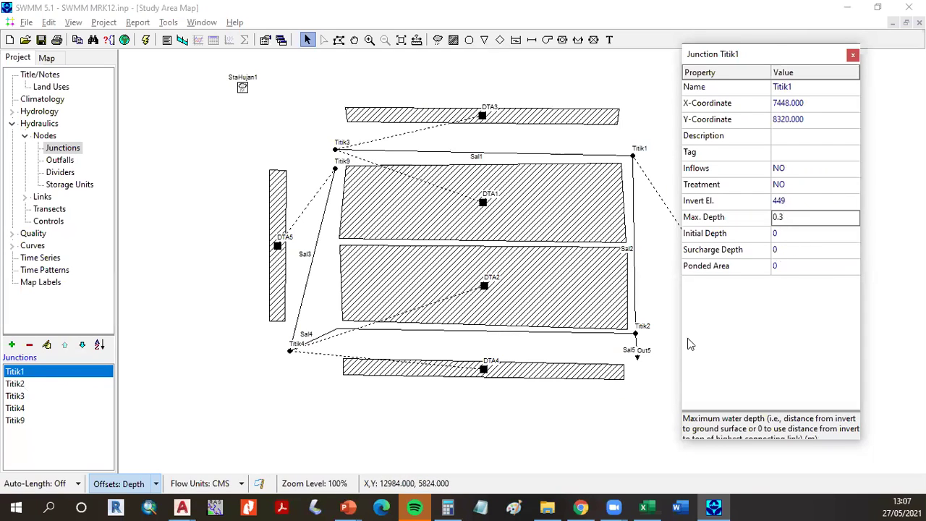
Set junction Titik2's invert elevation to 448 m and its maximum depth to 0.3 m.
left_click(30, 386)
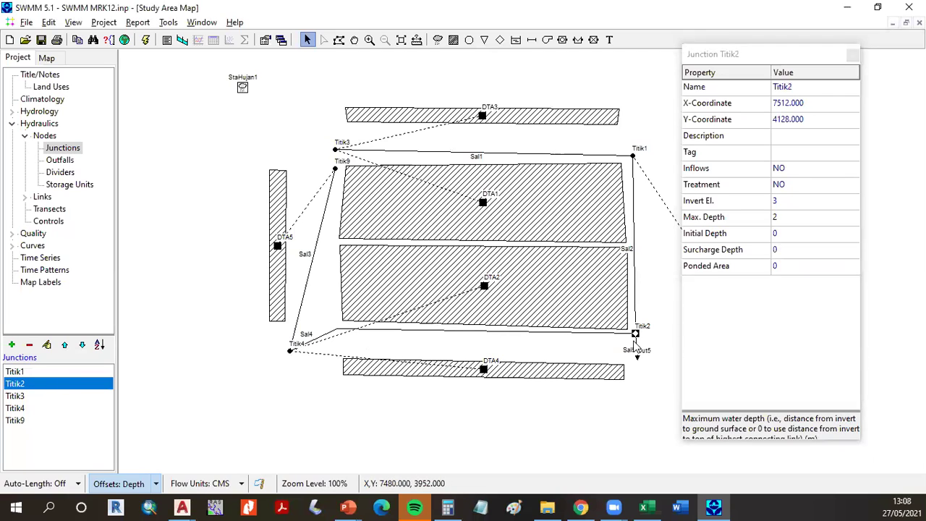
left_click(796, 203)
type("448")
key("Return")
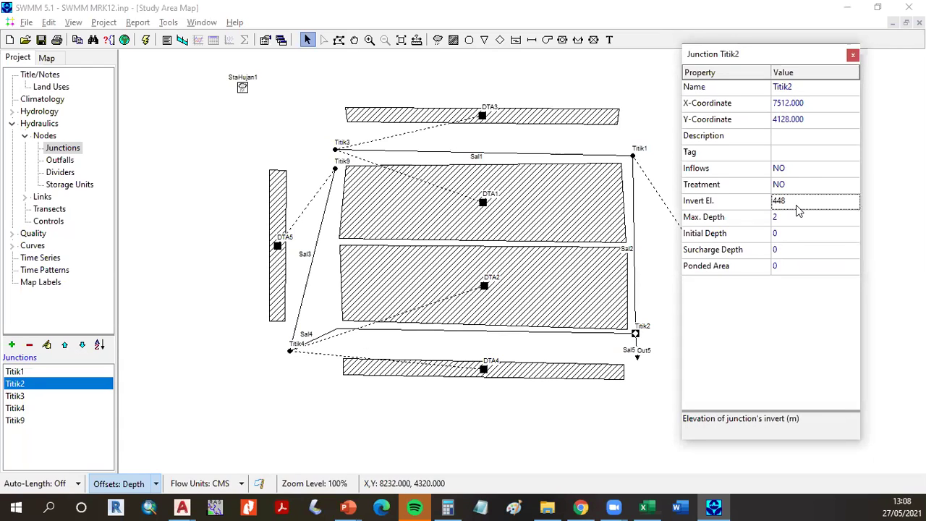
left_click(787, 221)
type("0.3")
key("Return")
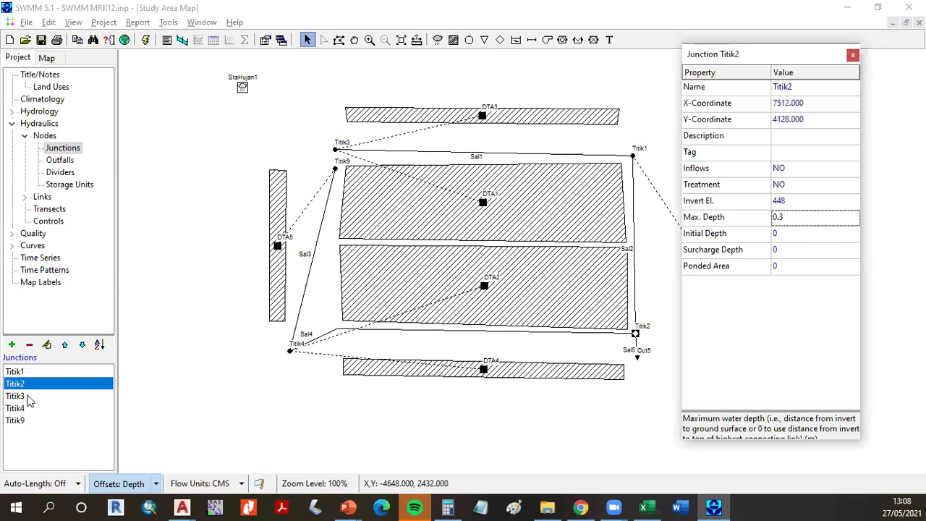
Set junction Titik9's invert elevation to 450 m and its maximum depth to 0.3 m.
left_click(22, 420)
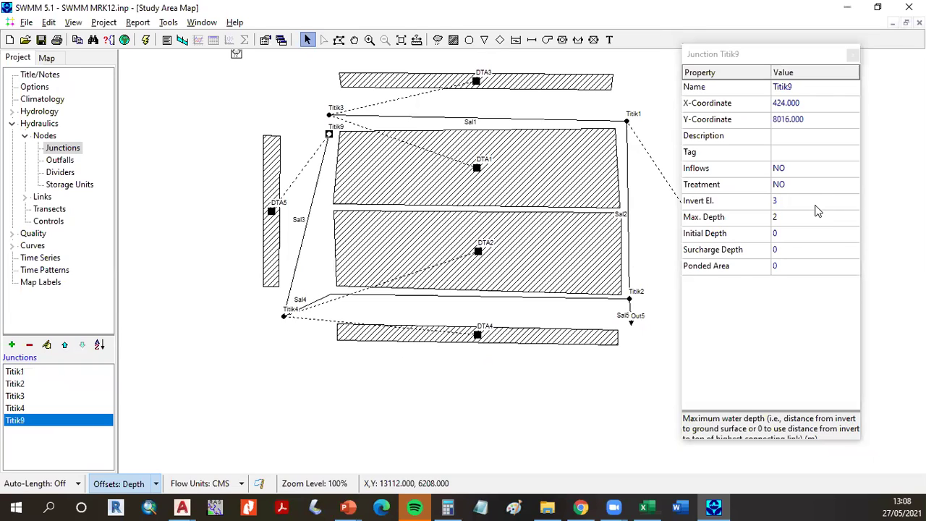
left_click(816, 203)
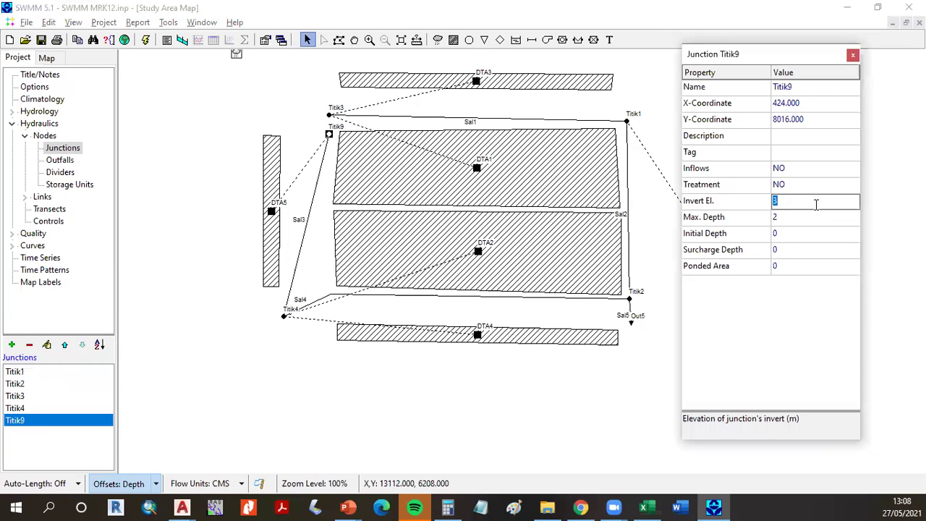
type("450")
key("Return")
left_click(820, 216)
type("0.3")
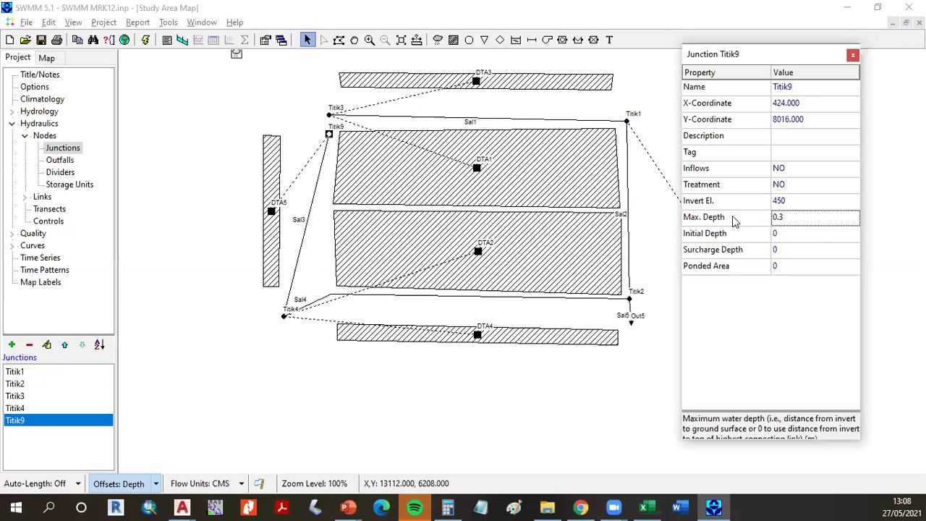
Set junction Titik4's invert elevation to 448.5 m and its maximum depth to 0.3 m.
left_click(56, 408)
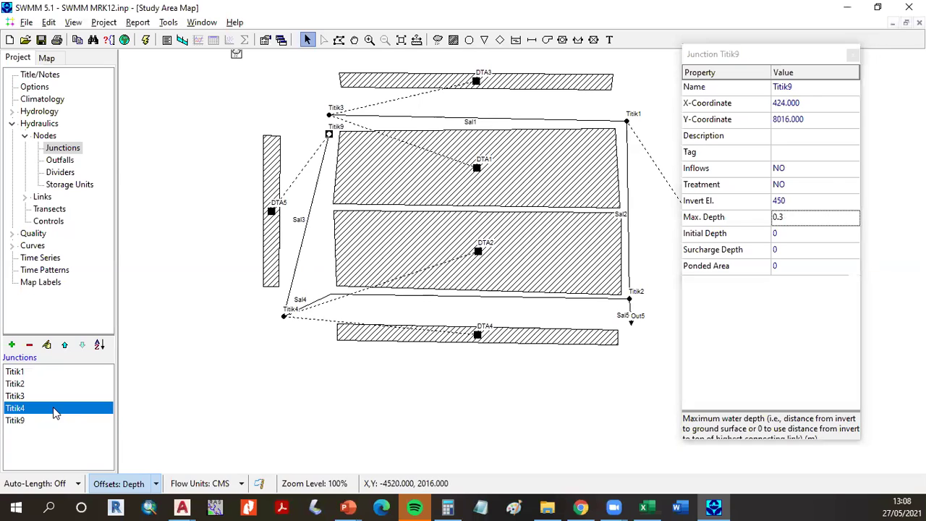
left_click(814, 200)
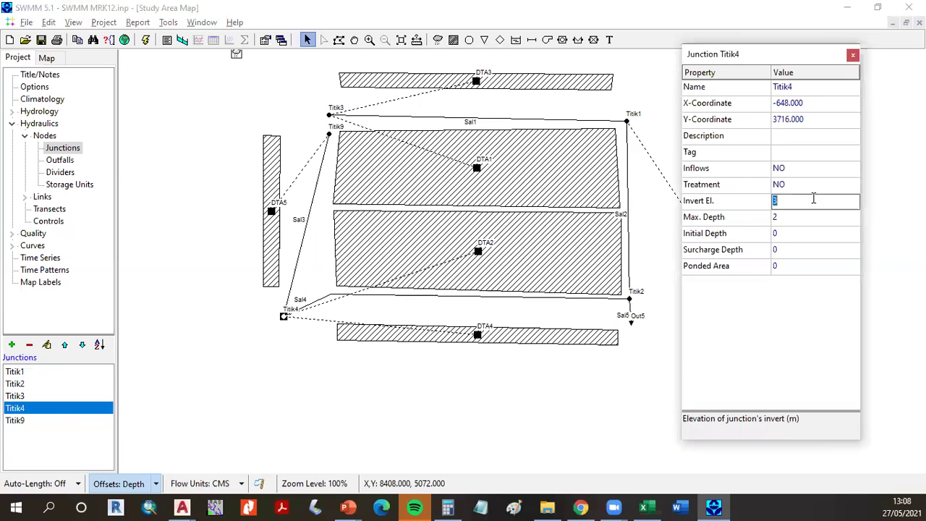
type("448.5")
key("Return")
left_click(810, 217)
type("0.3")
key("Return")
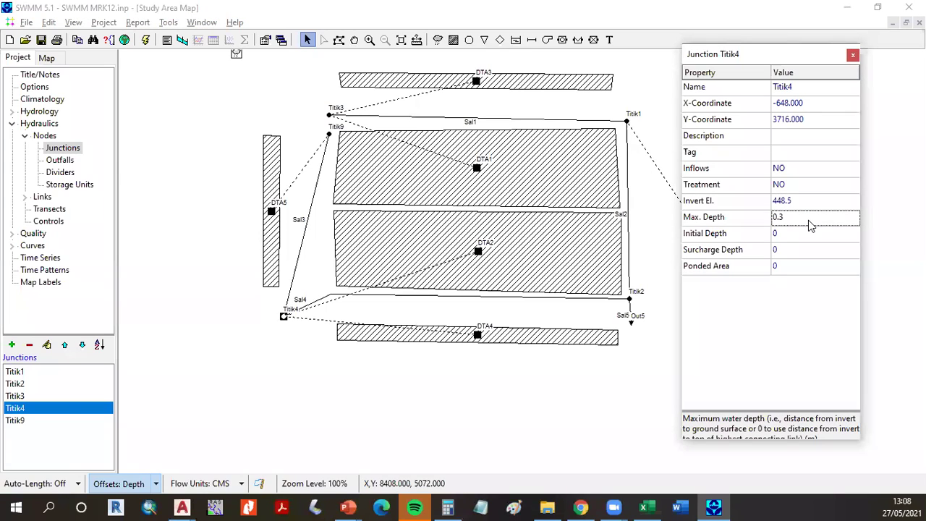
left_click(51, 425)
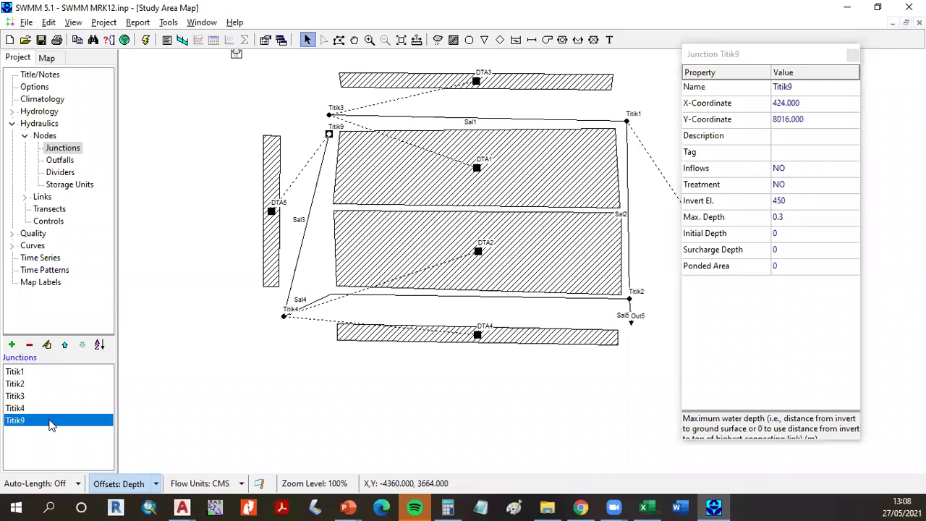
Set outfall Out5's invert elevation to 447.8 m and save the project.
left_click(60, 161)
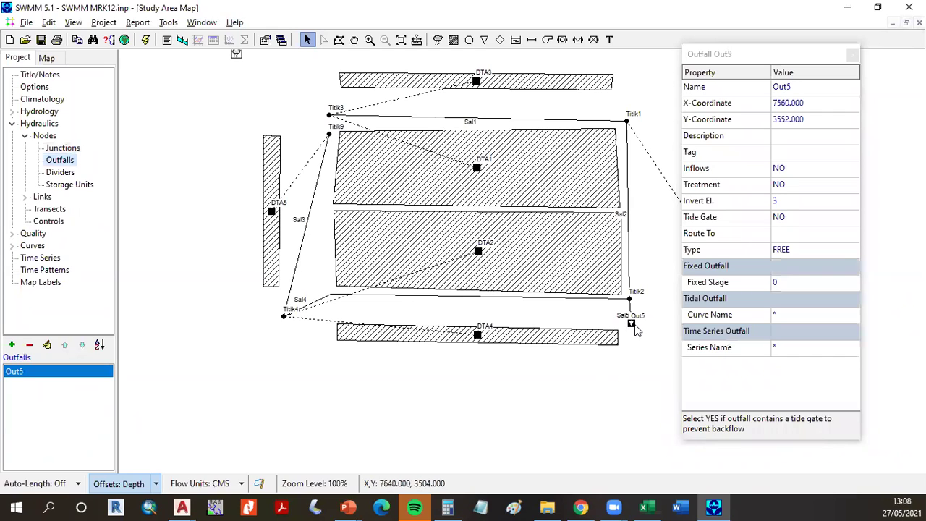
left_click(828, 202)
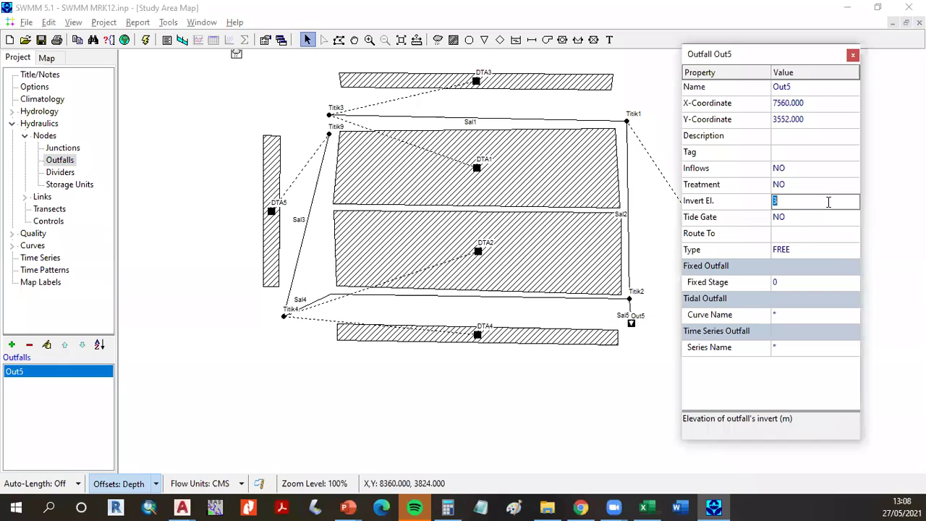
type("447.8")
left_click(36, 40)
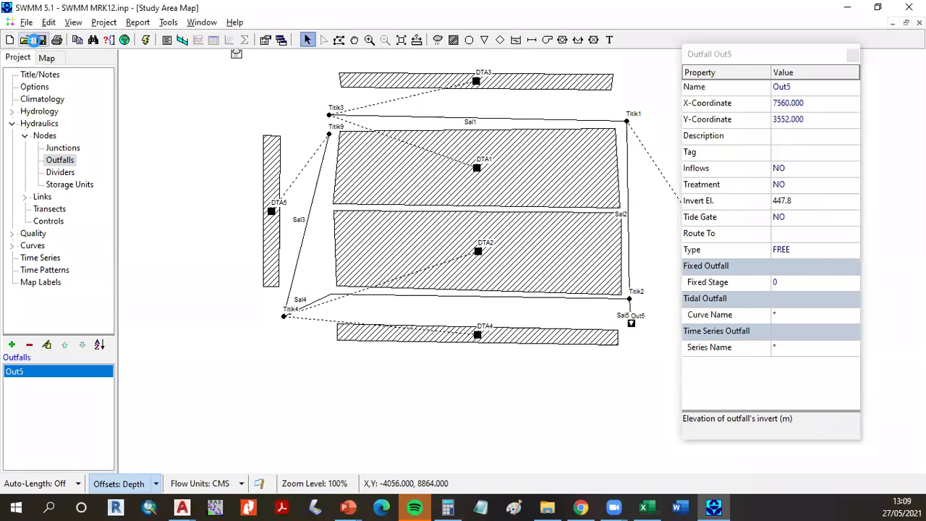
List the project's time series and expand the hydrology and hydraulic node categories.
left_click(44, 261)
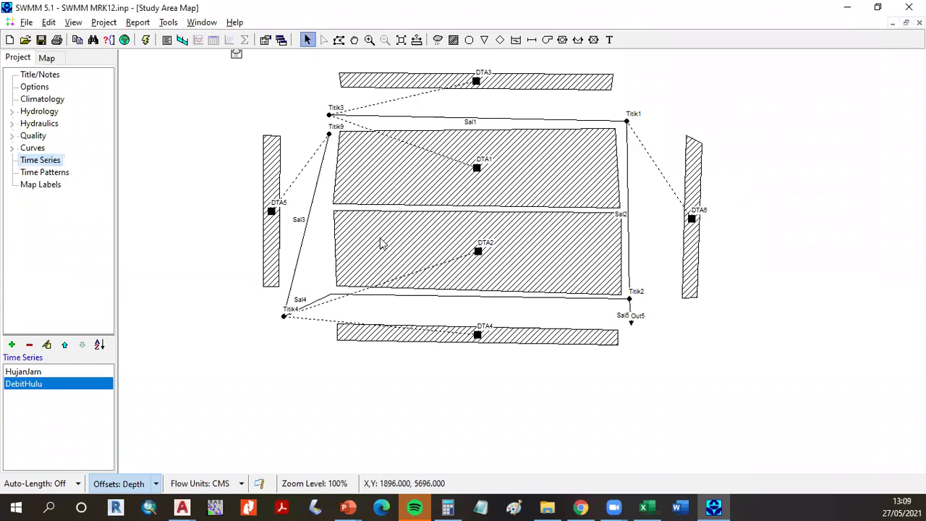
left_click(11, 111)
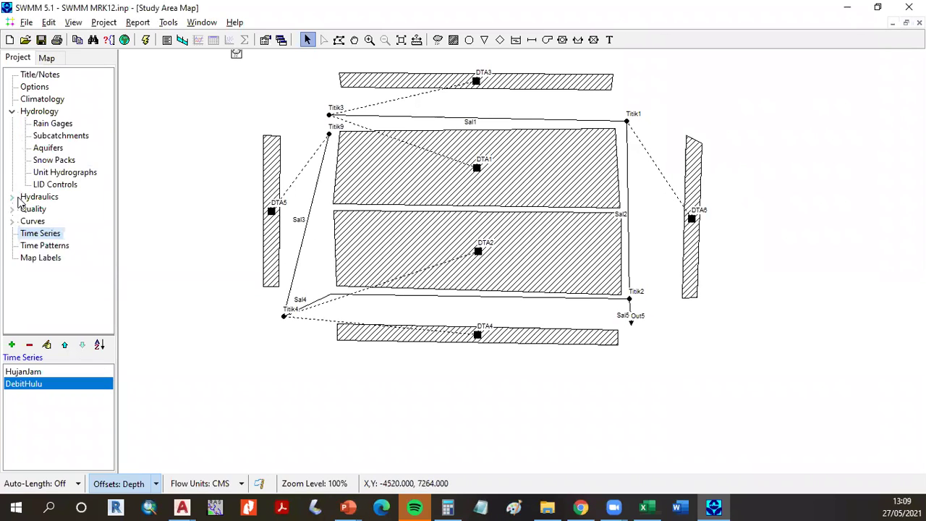
left_click(12, 197)
left_click(24, 209)
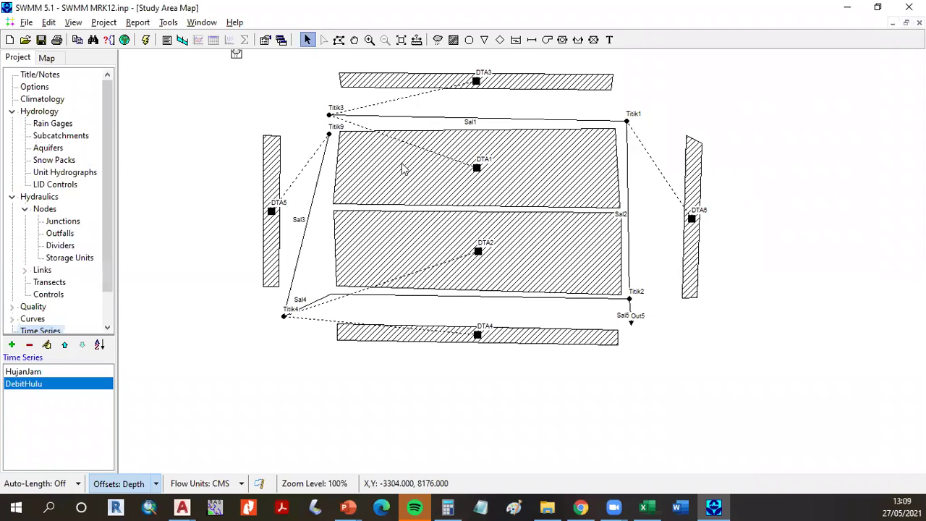
left_click_drag(548, 302, 536, 363)
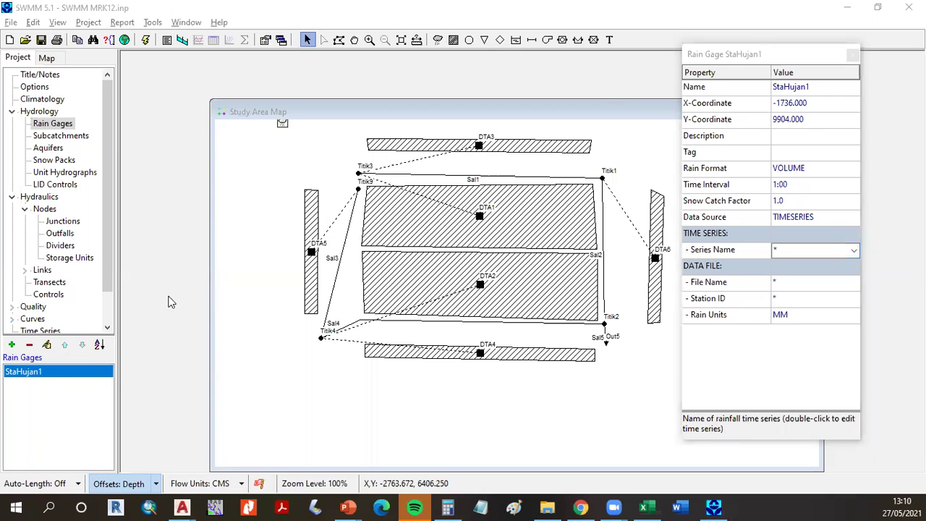
Assign the HujanJam time series to rain gage StaHujan1 and run the simulation.
left_click(854, 250)
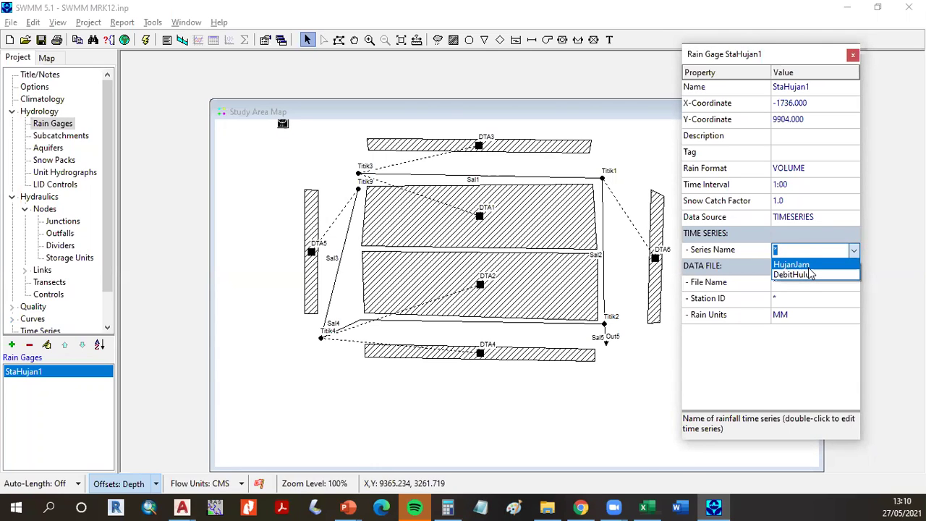
left_click(809, 266)
left_click(107, 297)
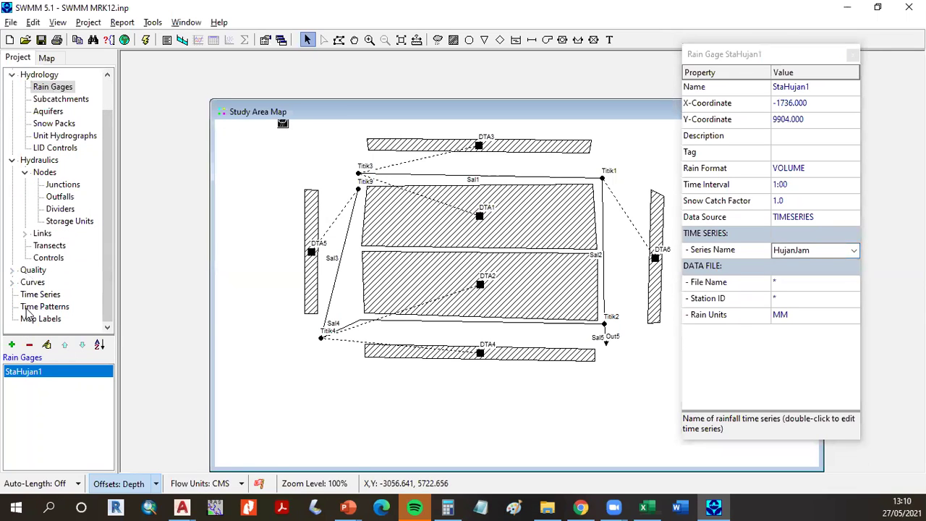
left_click(810, 252)
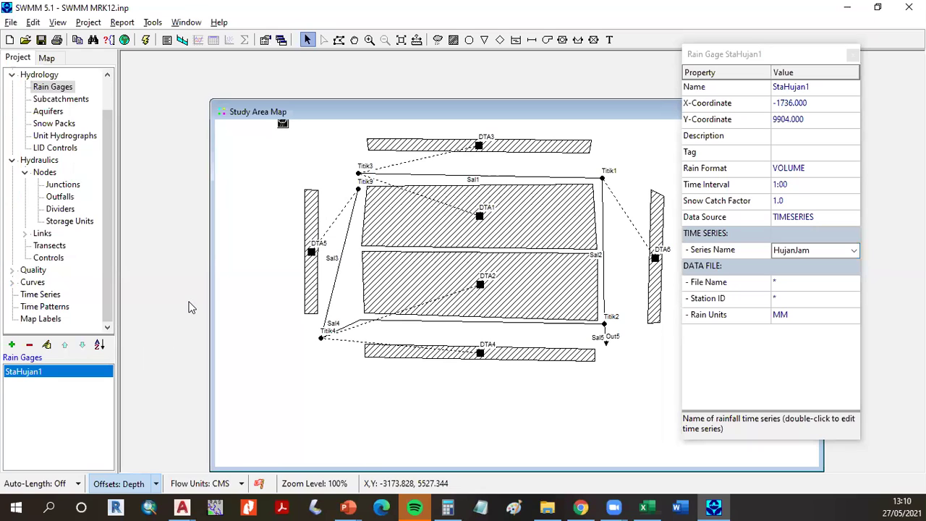
left_click(853, 55)
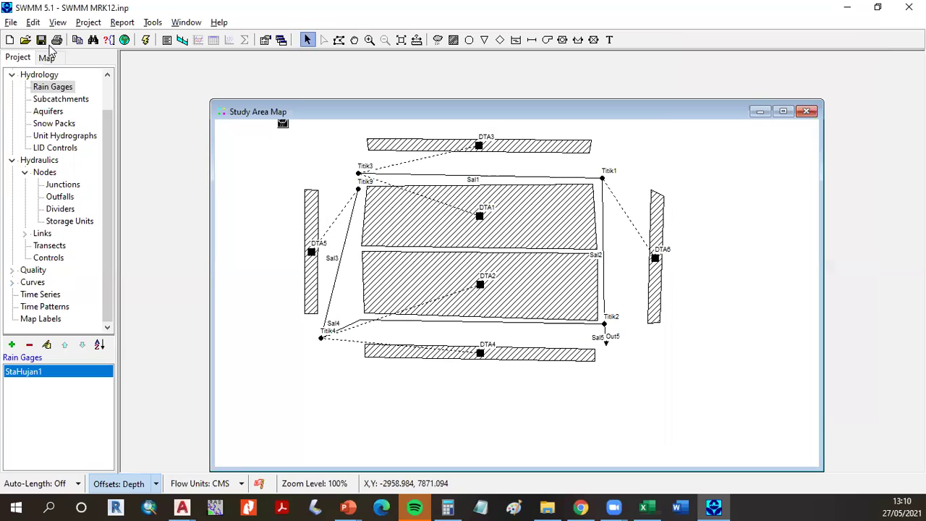
left_click(146, 39)
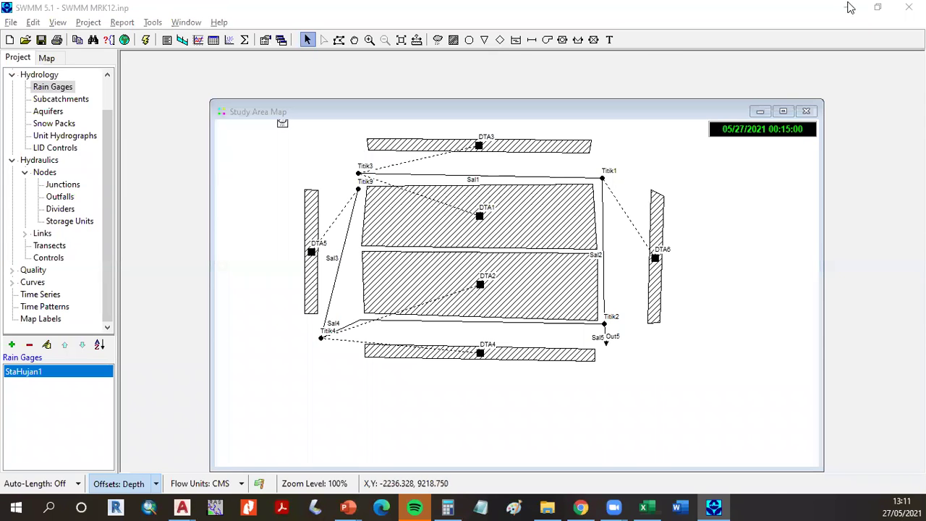
Switch to the SWMM Rt.pptx presentation in PowerPoint and go through the guide to slide 16 on adjusting the simulation time.
key("alt+Tab")
scroll(69, 370, "down", 2)
scroll(68, 374, "down", 2)
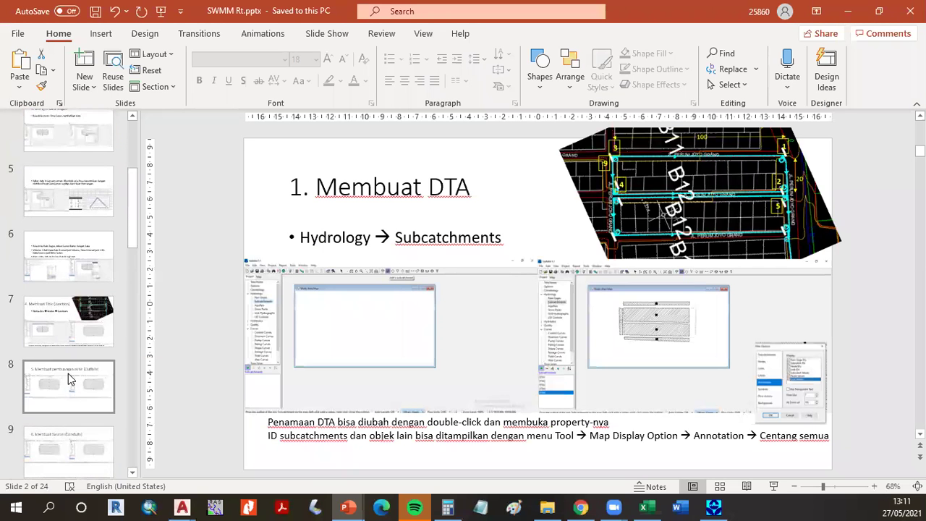
left_click(66, 379)
key("Down")
key("Down")
key("Down")
key("Down")
key("Down")
key("Down")
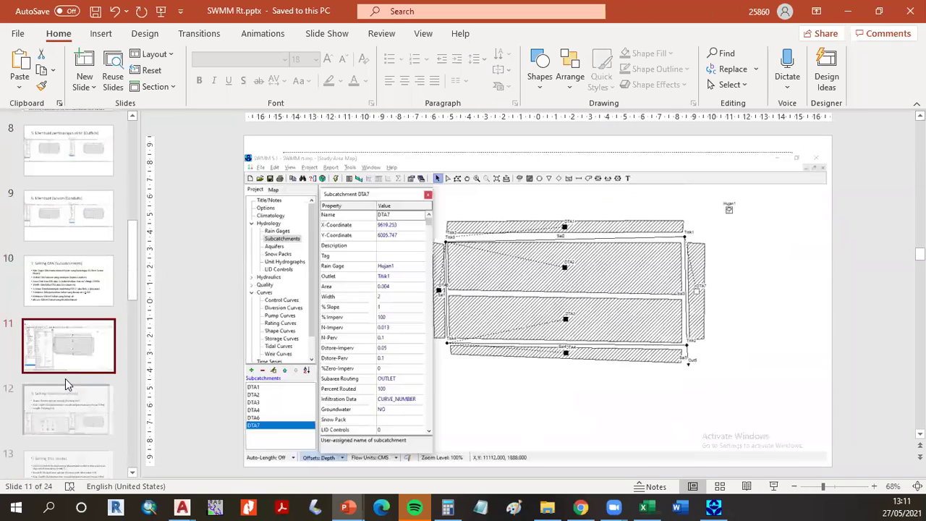
key("Down")
key("Down")
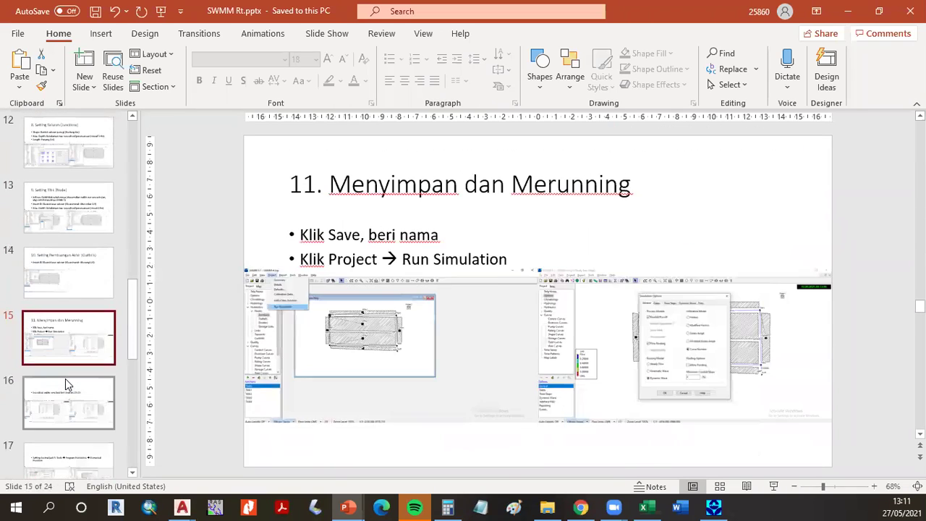
key("Up")
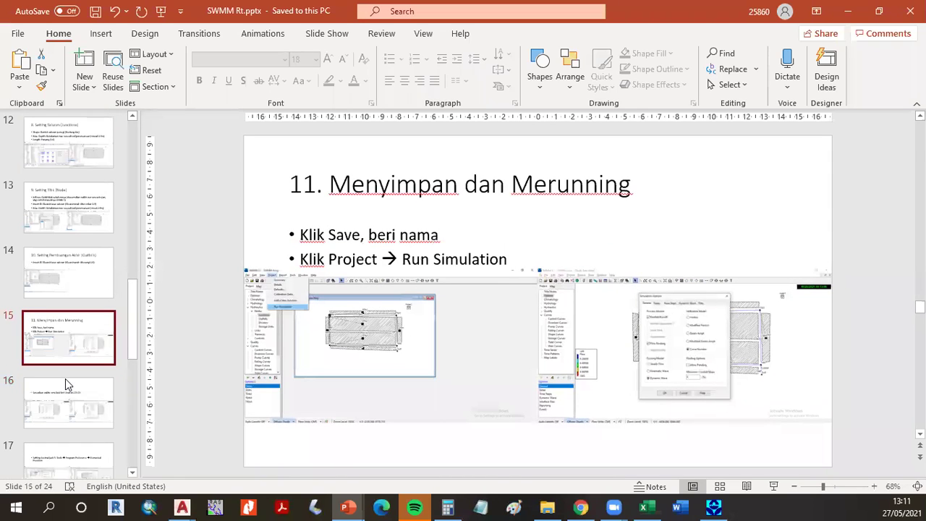
key("Down")
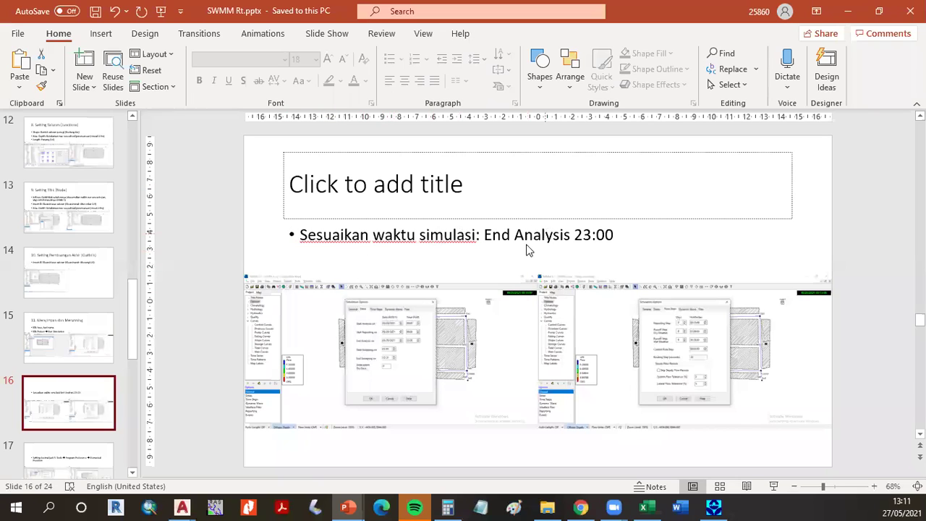
View the simulation time slide full screen, end the show and return to the SWMM project.
left_click(458, 342)
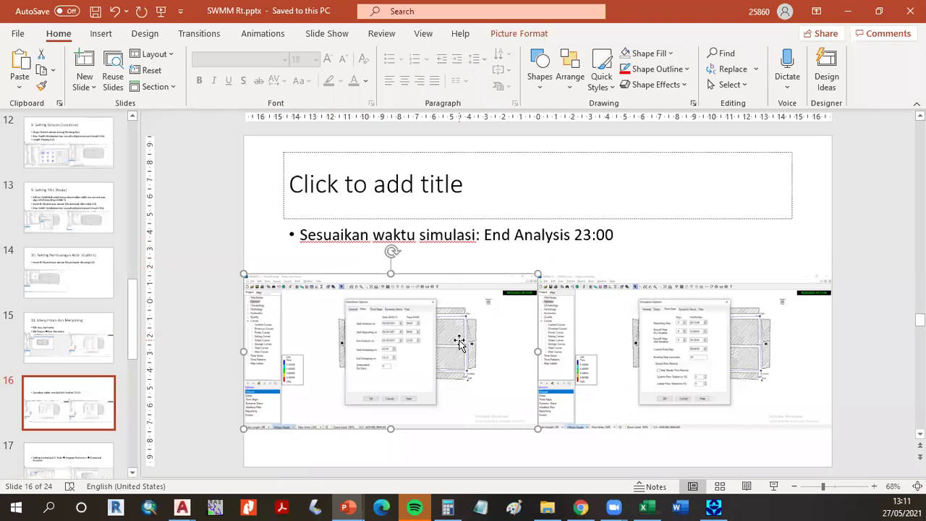
left_click(774, 486)
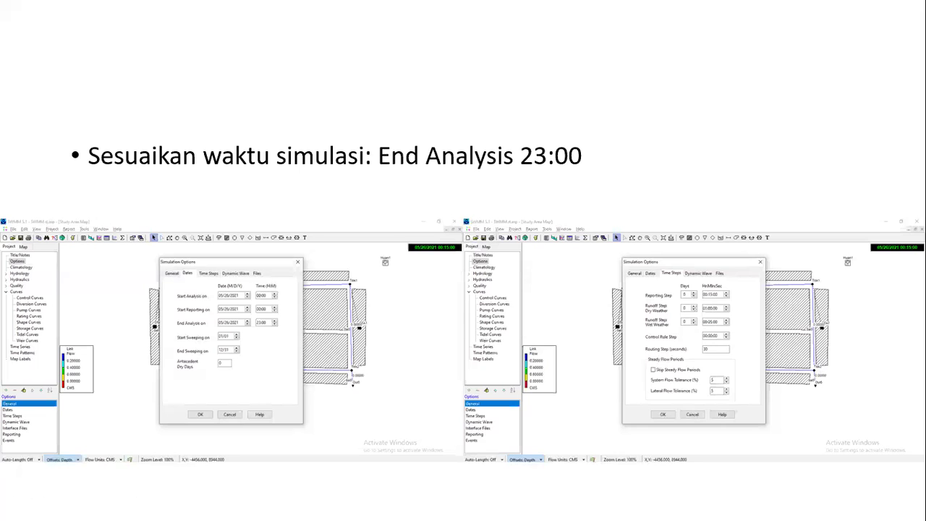
right_click(320, 190)
left_click(375, 480)
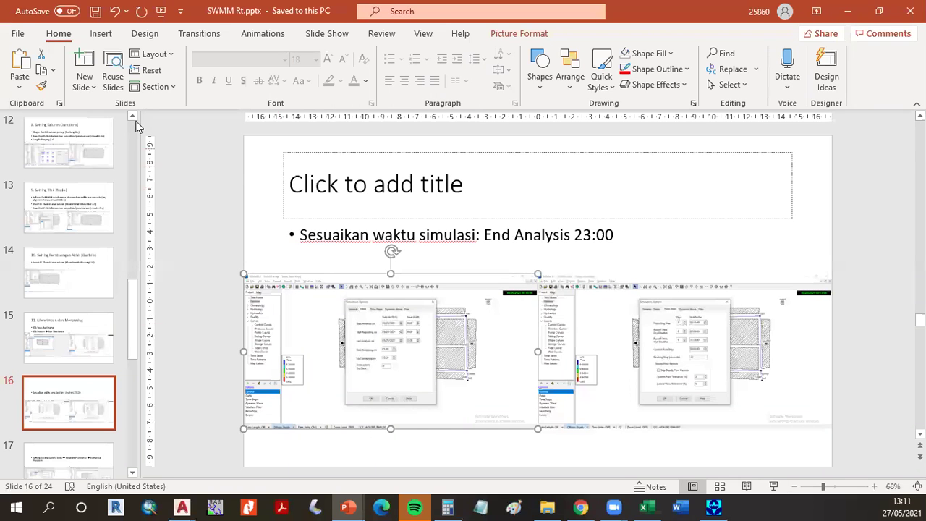
left_click(847, 11)
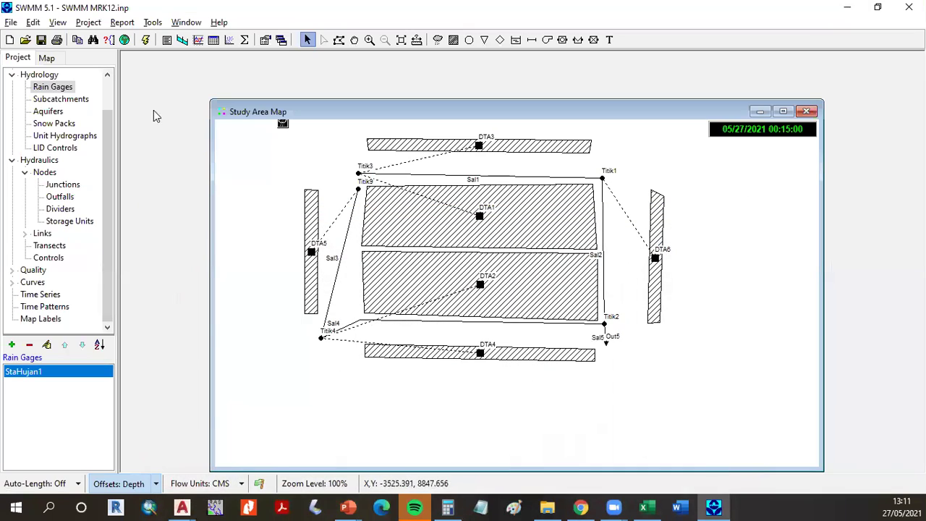
Check the numerical precision settings in the program preferences and close them without changes.
left_click(123, 23)
mouse_move(100, 26)
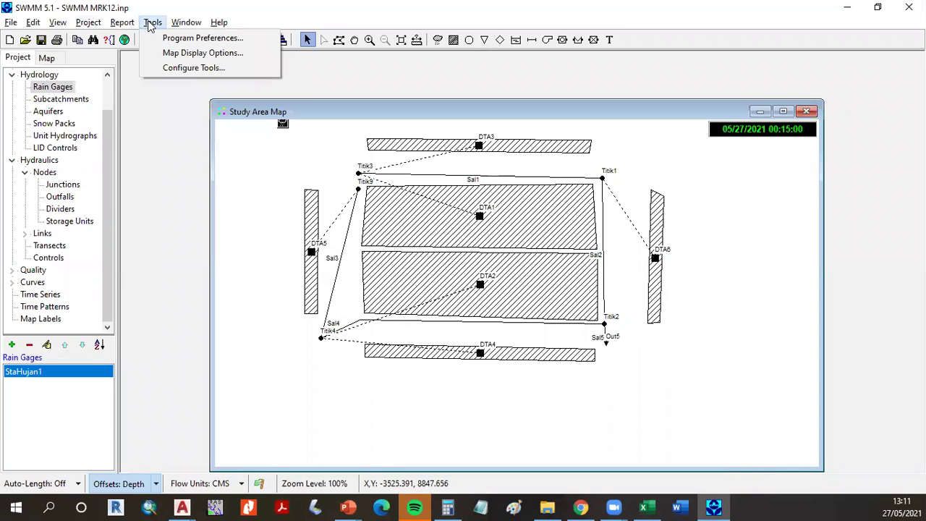
left_click(166, 38)
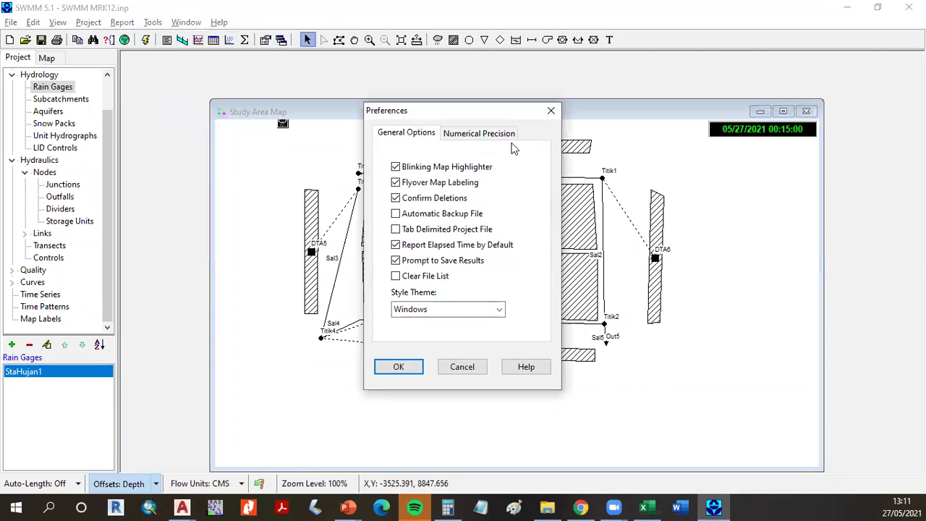
left_click(511, 134)
left_click(550, 110)
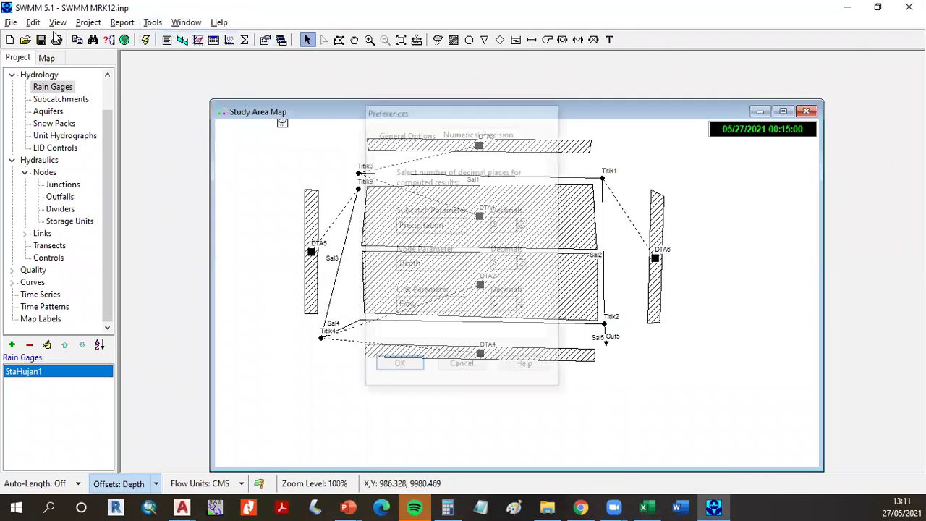
left_click(104, 27)
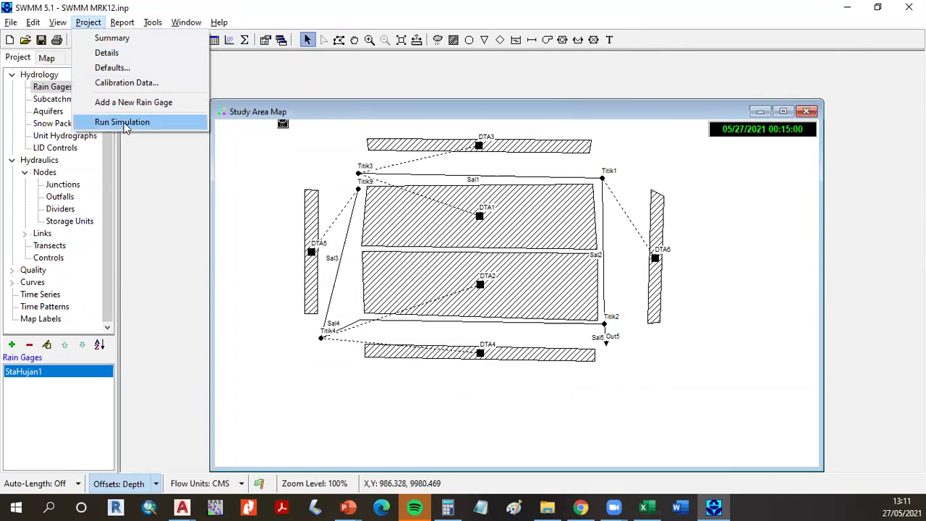
mouse_move(149, 24)
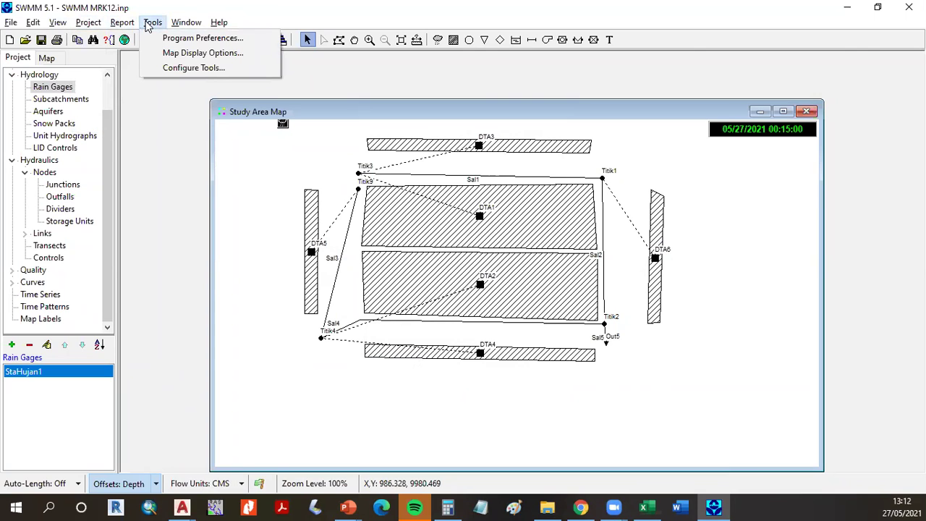
mouse_move(81, 27)
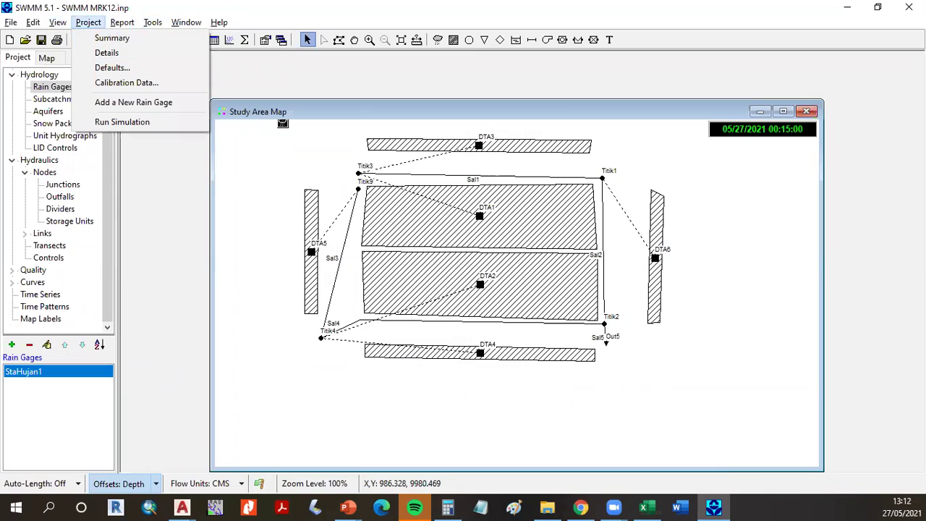
key("alt+Tab")
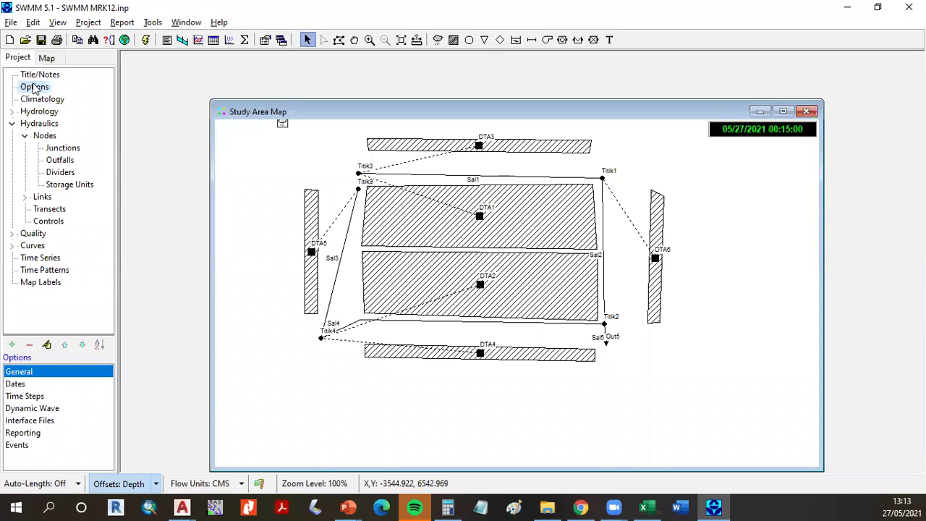
Open the project's simulation options and review the general and time step settings.
double_click(41, 374)
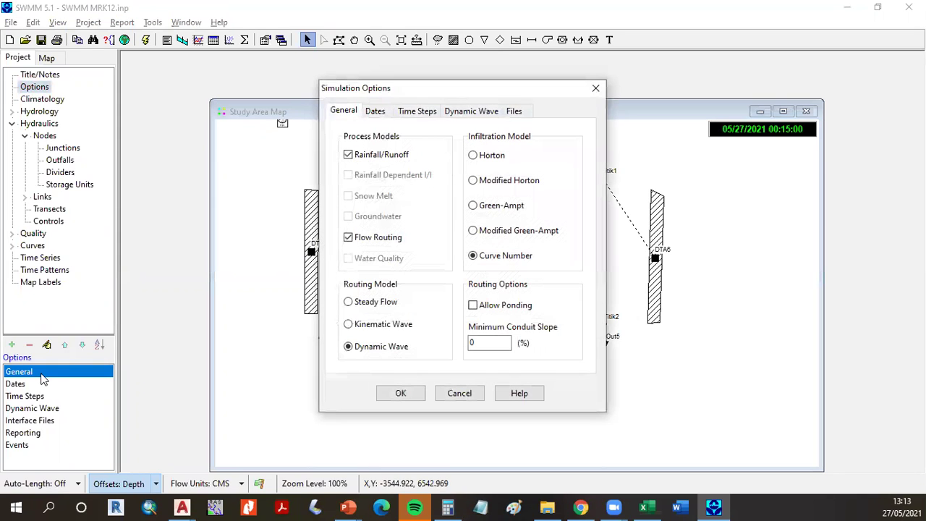
left_click(383, 115)
left_click(416, 110)
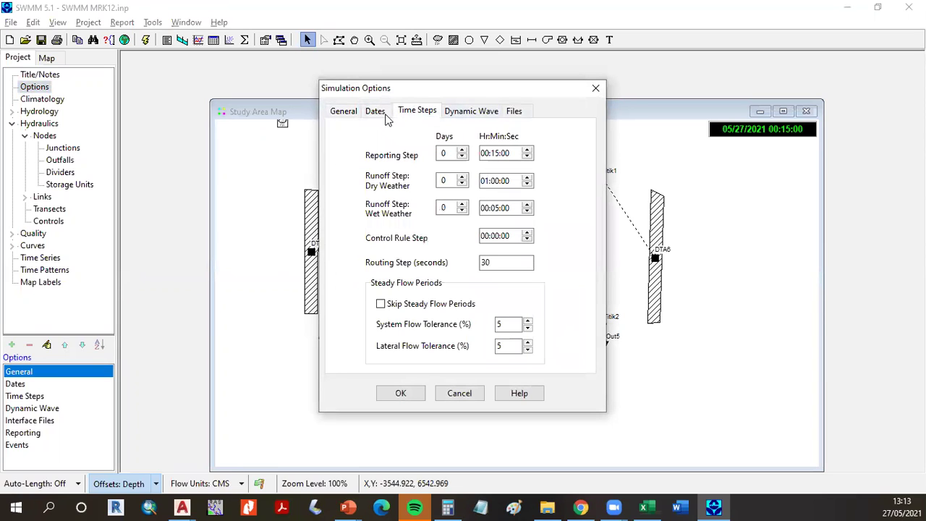
left_click(329, 113)
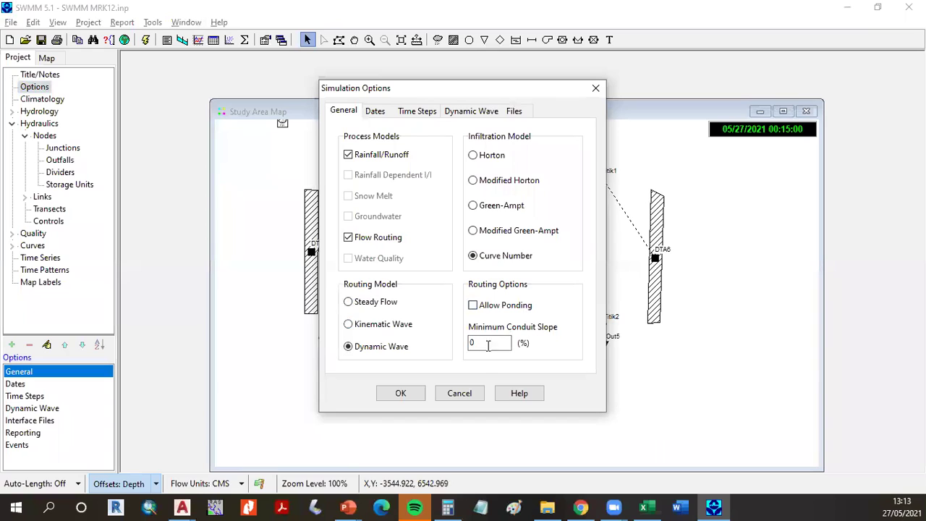
Set the simulation's End Analysis time to 23:00 in the date options and accept the change.
left_click(375, 111)
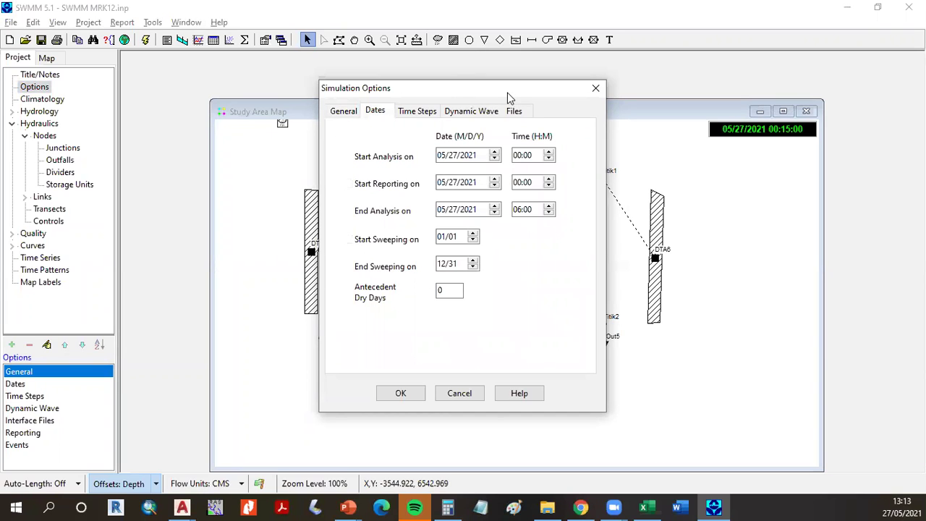
left_click_drag(508, 98, 278, 125)
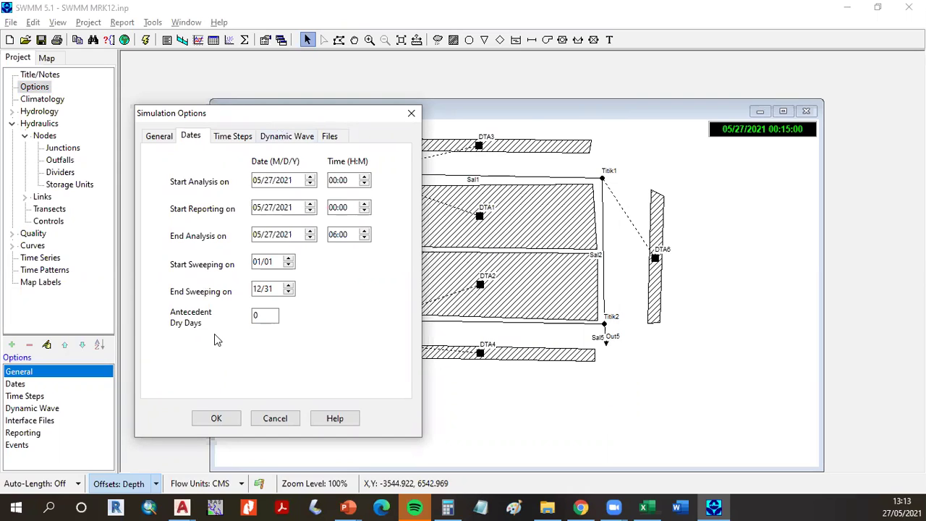
left_click(334, 239)
type("3")
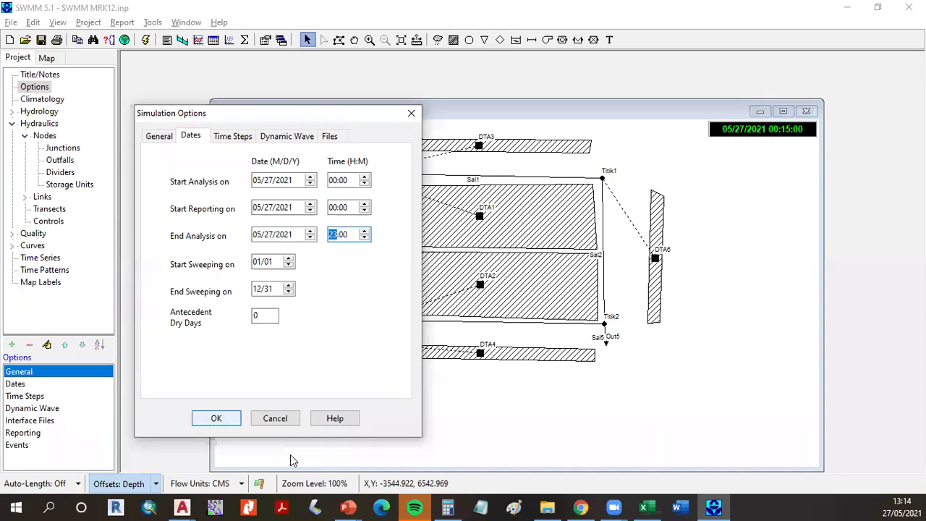
left_click(216, 418)
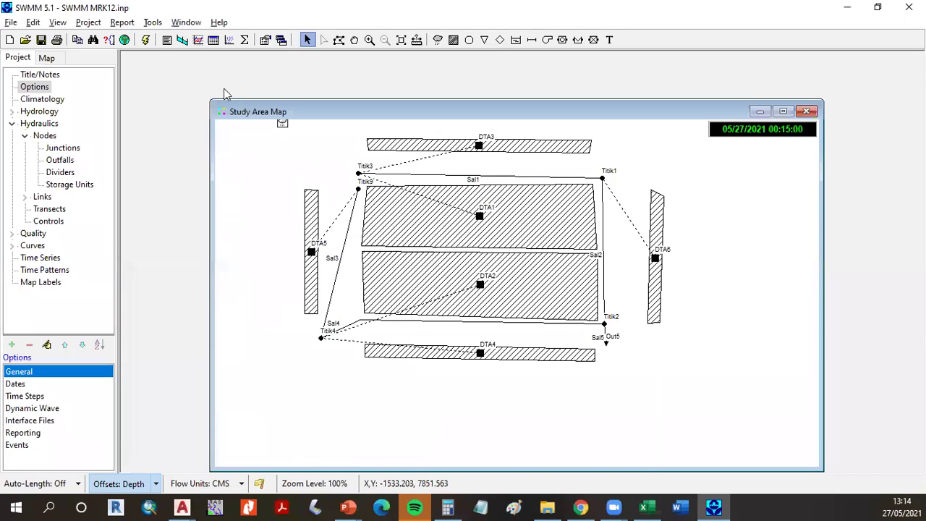
Run the simulation again and dismiss the run status report.
left_click(87, 22)
left_click(127, 105)
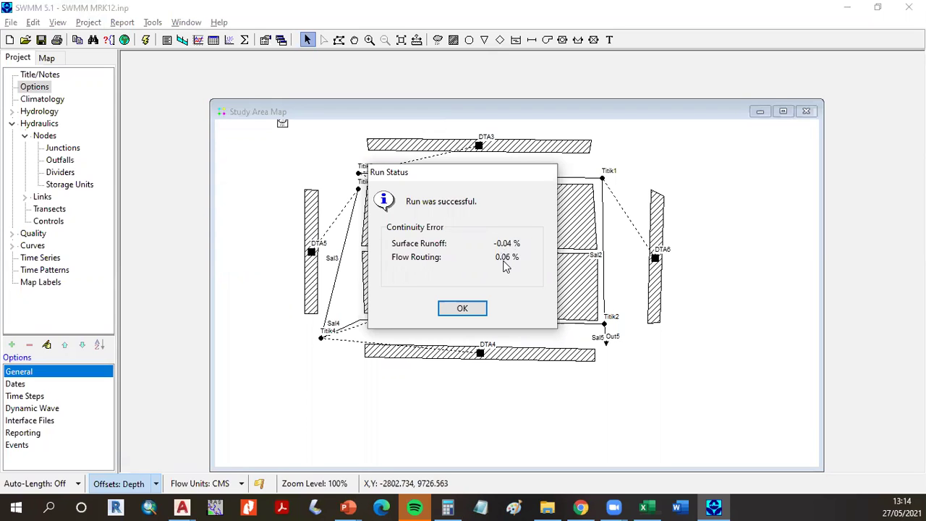
left_click(474, 309)
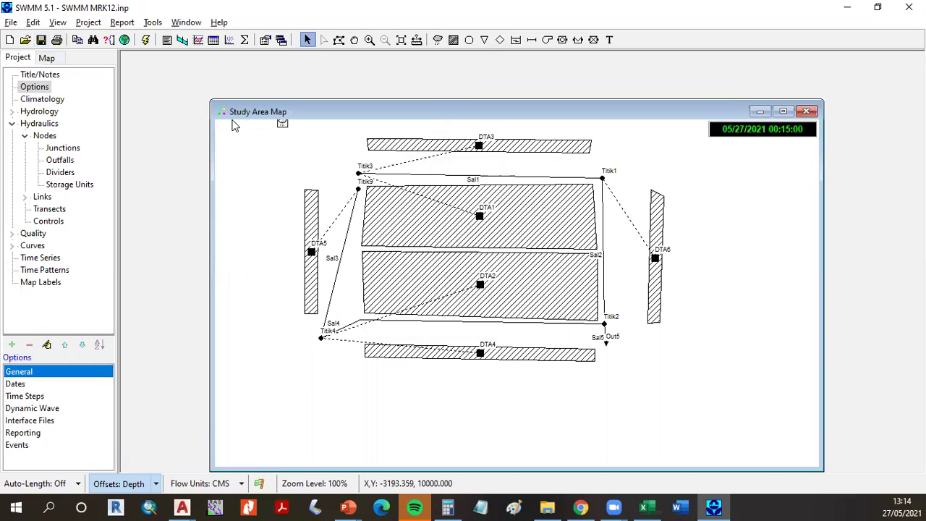
Open the summary results report and show the Link Flow topic for the conduits.
left_click(118, 23)
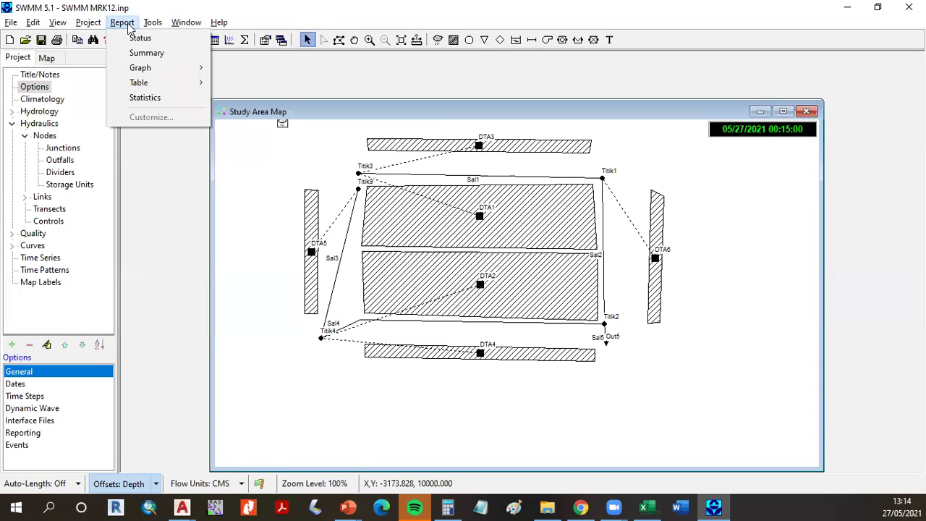
left_click(141, 54)
left_click_drag(606, 120, 568, 72)
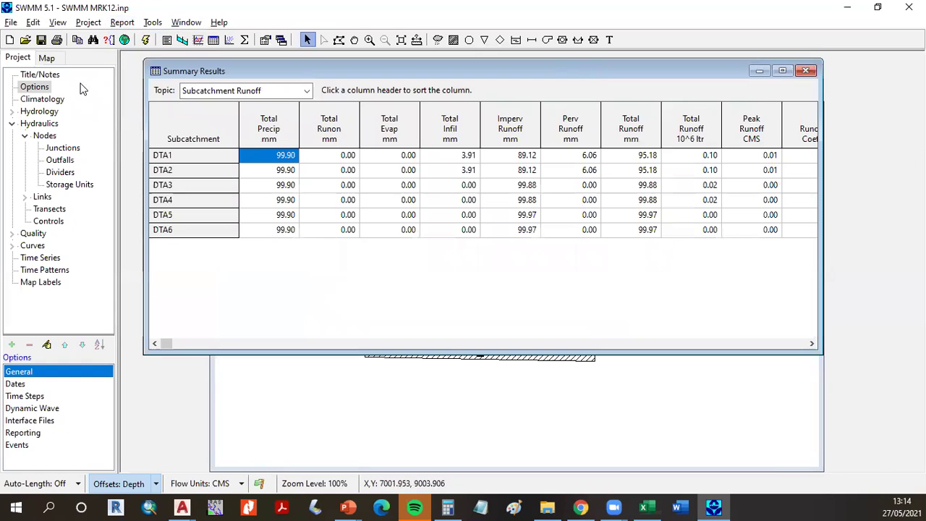
left_click(202, 95)
scroll(312, 144, "down", 1)
scroll(304, 118, "up", 1)
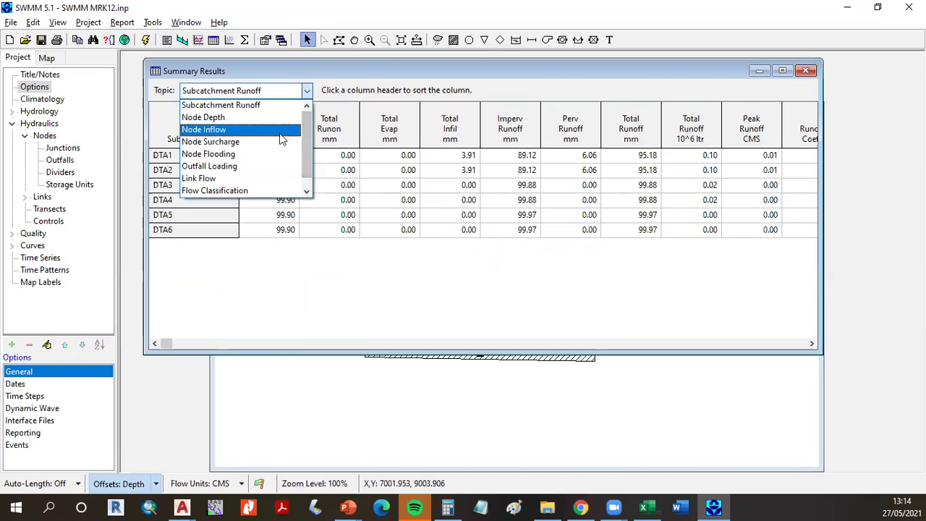
left_click(258, 179)
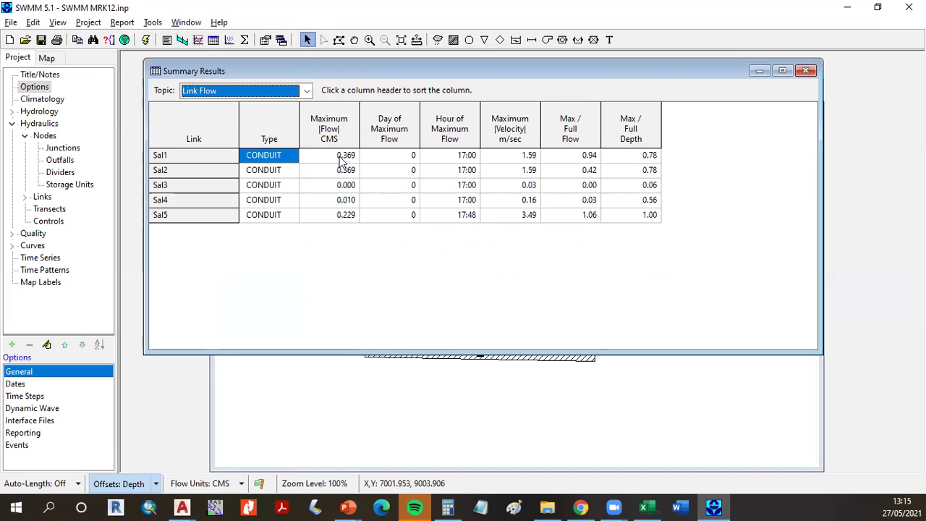
Arrange the Study Area Map and Summary Results windows so the link flow table can be compared with the map.
left_click_drag(391, 76, 474, 260)
left_click_drag(436, 123, 372, 86)
left_click(791, 255)
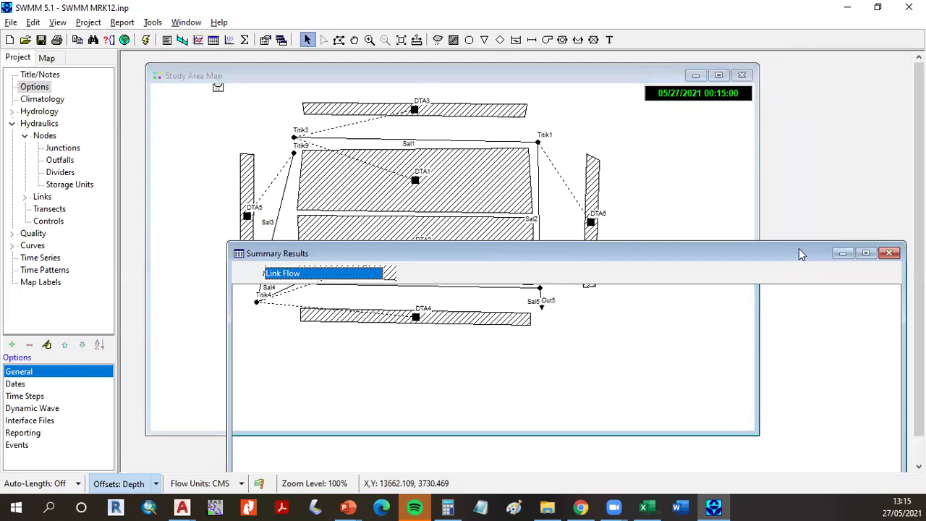
left_click_drag(799, 249, 804, 231)
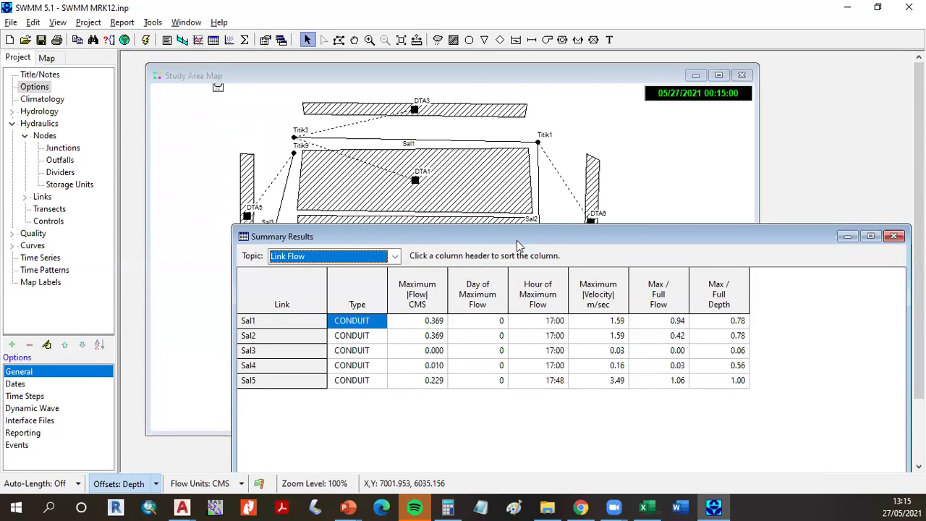
left_click_drag(518, 246, 512, 261)
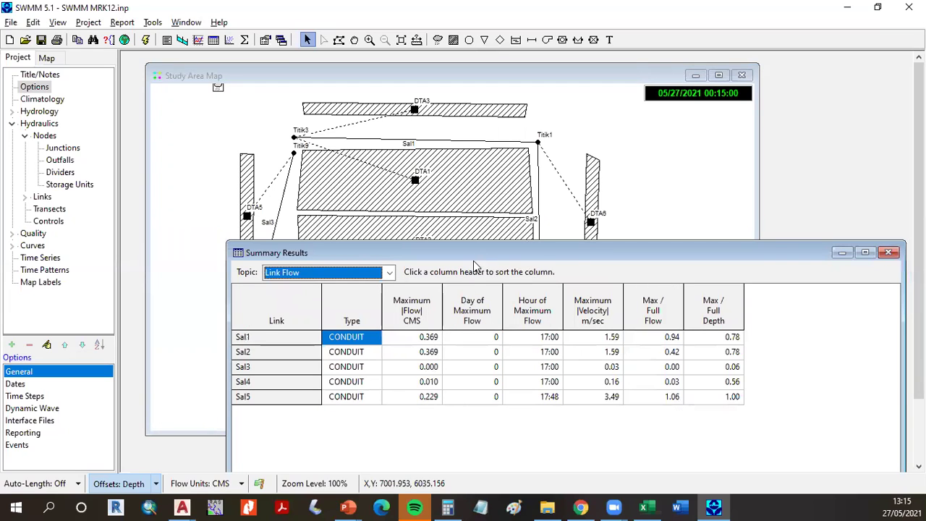
left_click_drag(473, 260, 456, 339)
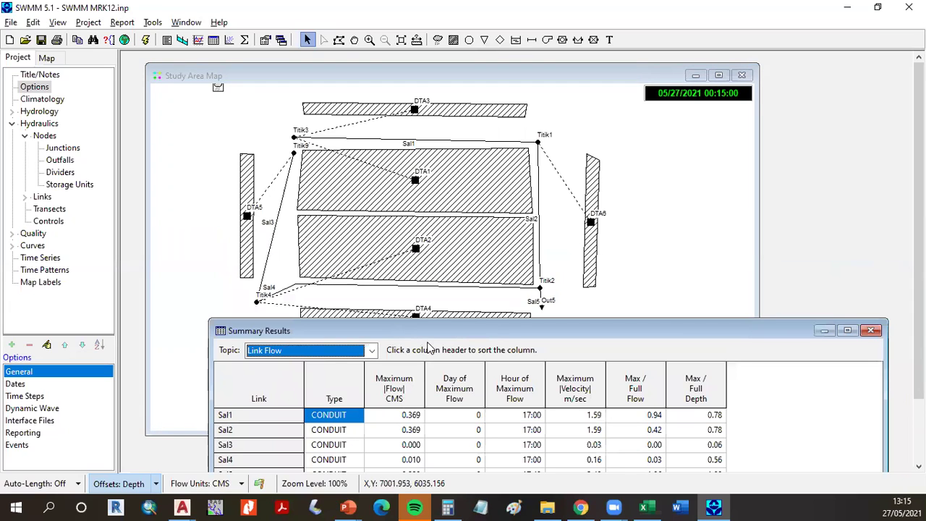
left_click_drag(454, 329, 450, 230)
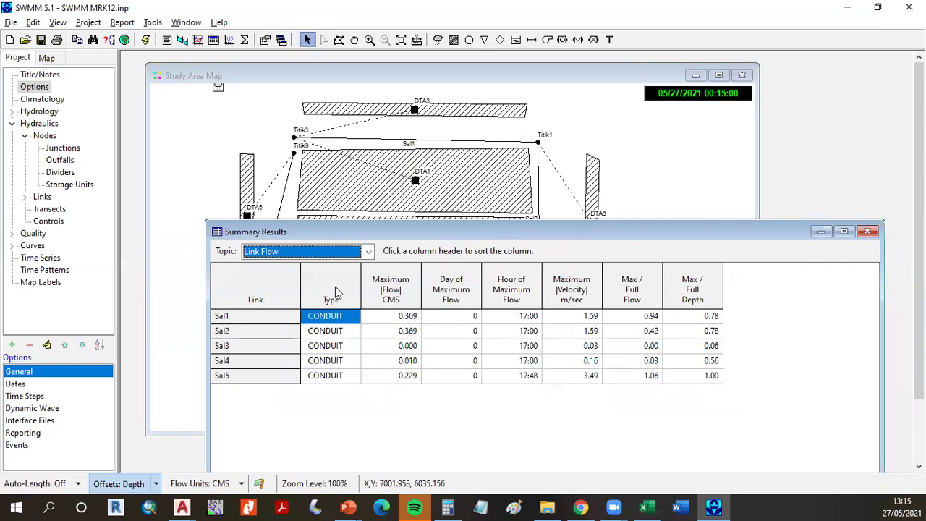
Show the Node Flooding topic in the summary results and examine the rows for Titik2 and Titik3.
left_click(312, 251)
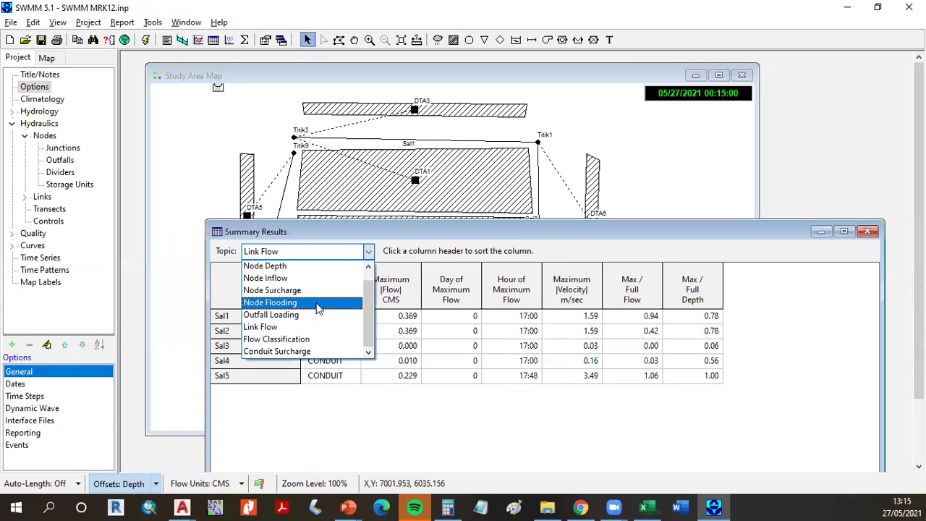
left_click(317, 303)
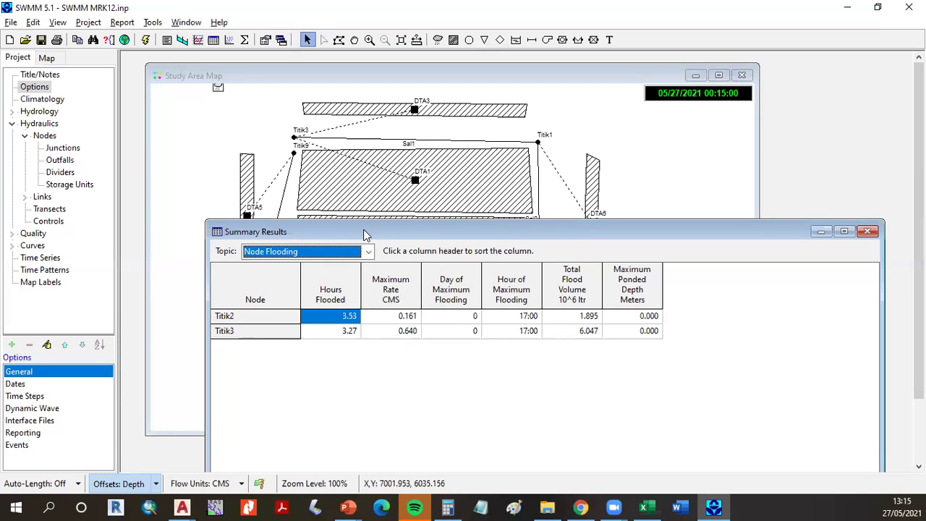
left_click_drag(365, 235, 350, 230)
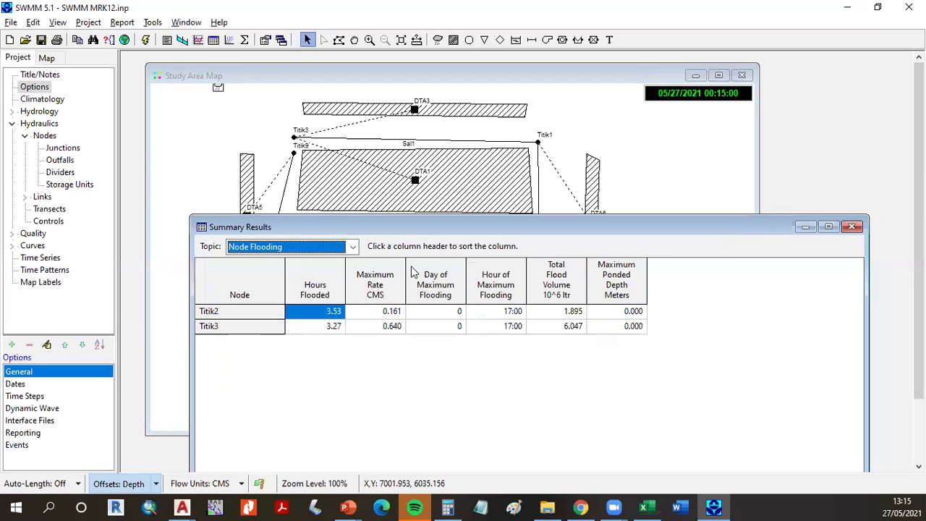
left_click_drag(436, 229, 411, 275)
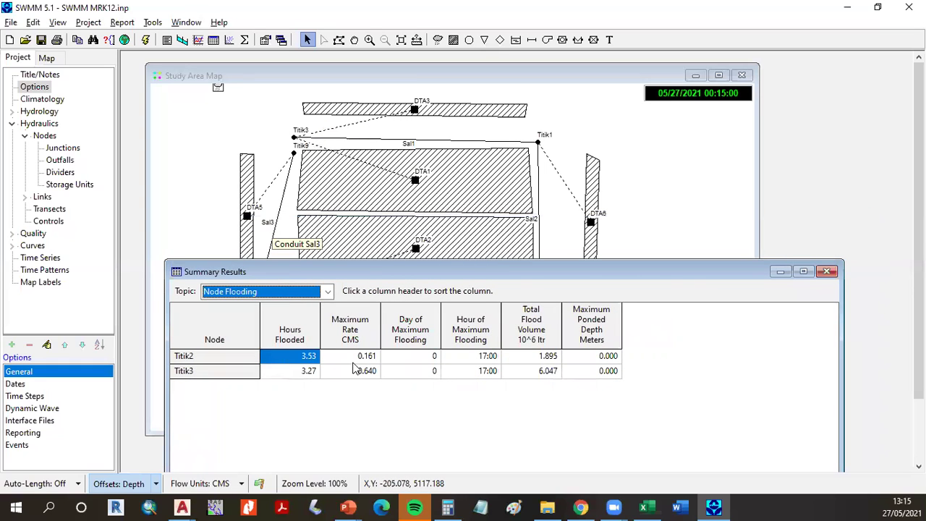
left_click(300, 371)
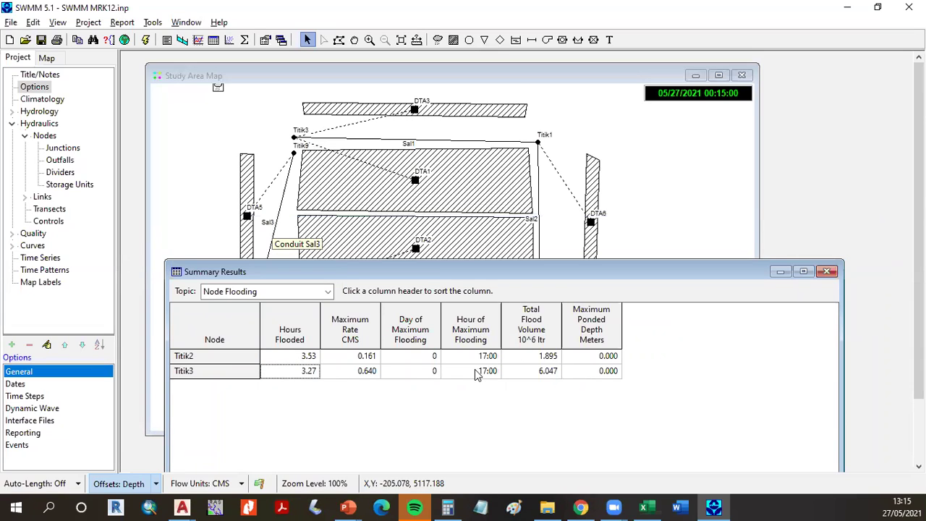
left_click(283, 356)
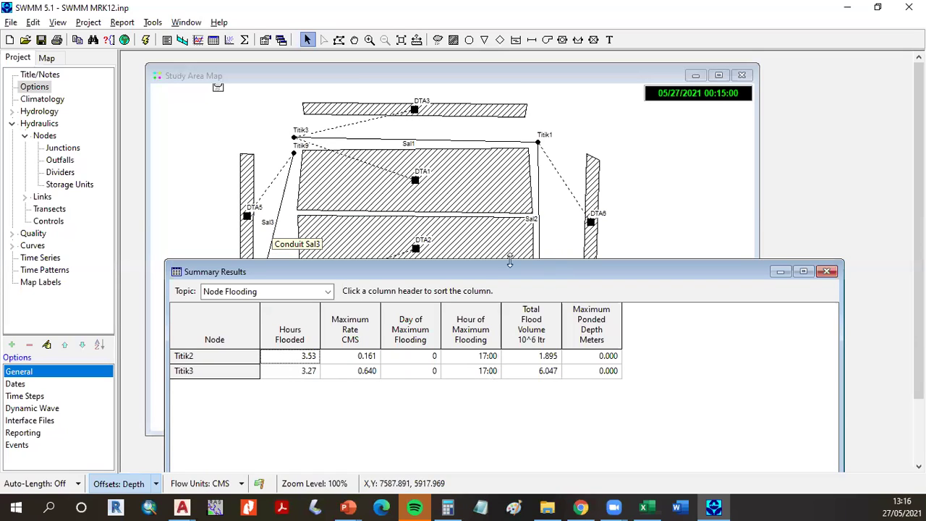
Compare the node flooding table with the node locations on the Study Area Map, and close the summary results.
left_click_drag(497, 273, 500, 365)
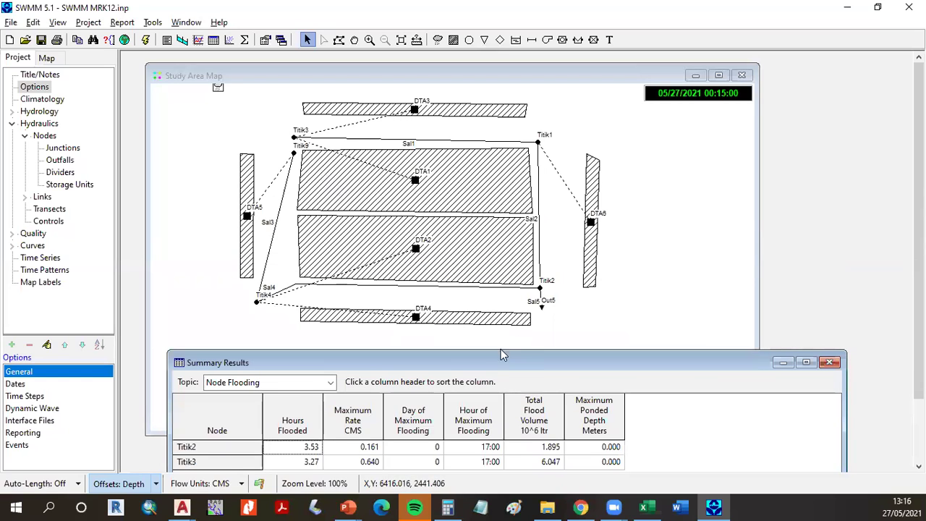
left_click_drag(505, 367, 508, 236)
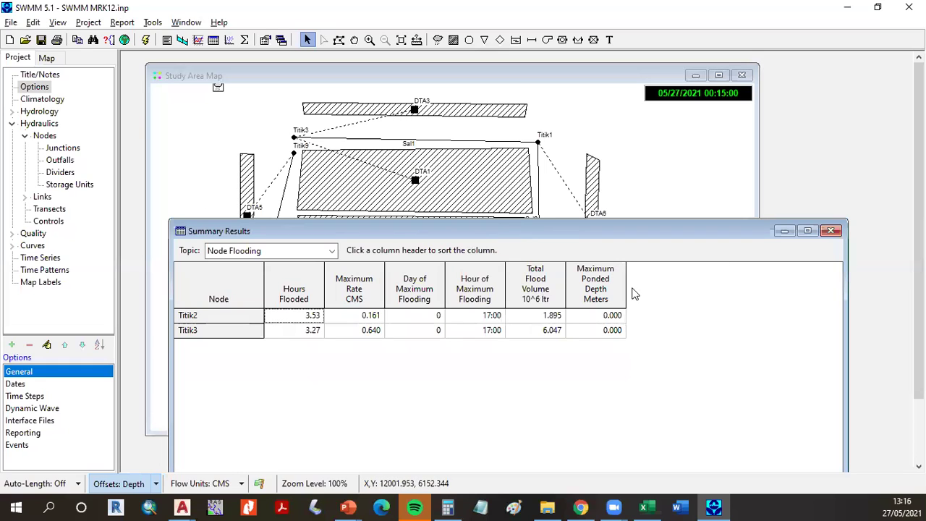
left_click(831, 230)
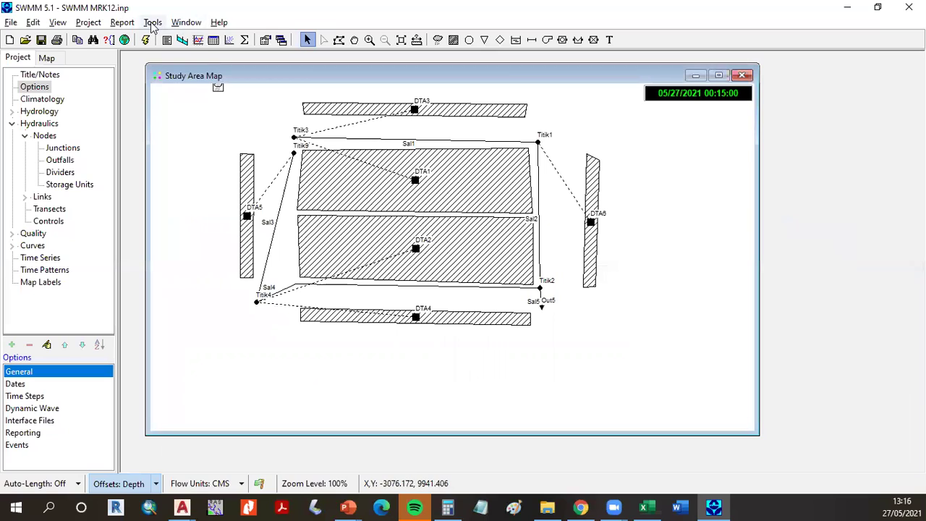
Create a water elevation profile plot from start node Titik3 to end node Out5 using the path found between them.
left_click(118, 24)
left_click(186, 22)
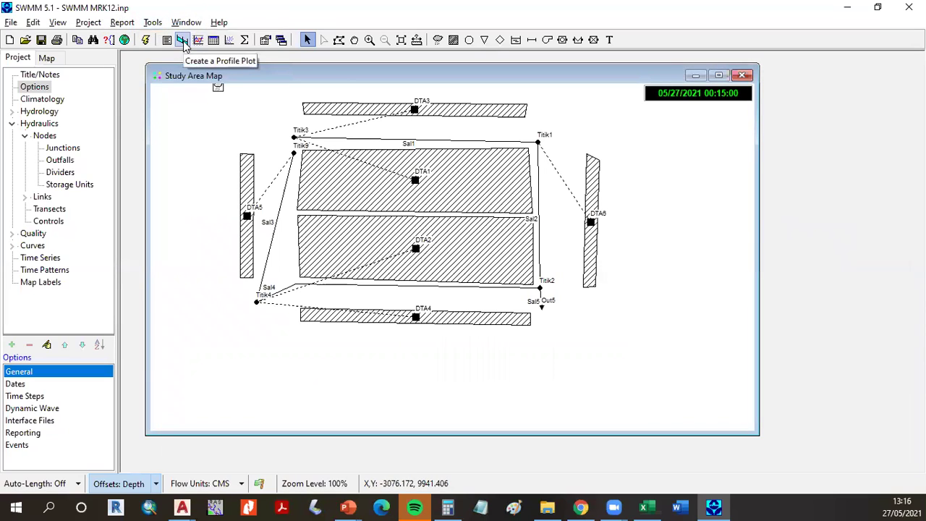
left_click(183, 41)
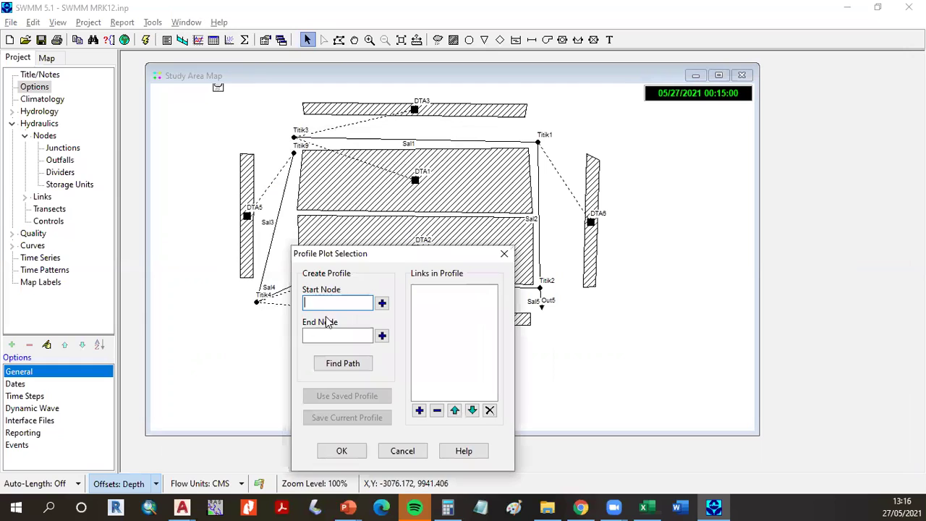
type("Titik")
key("Tab")
key("Tab")
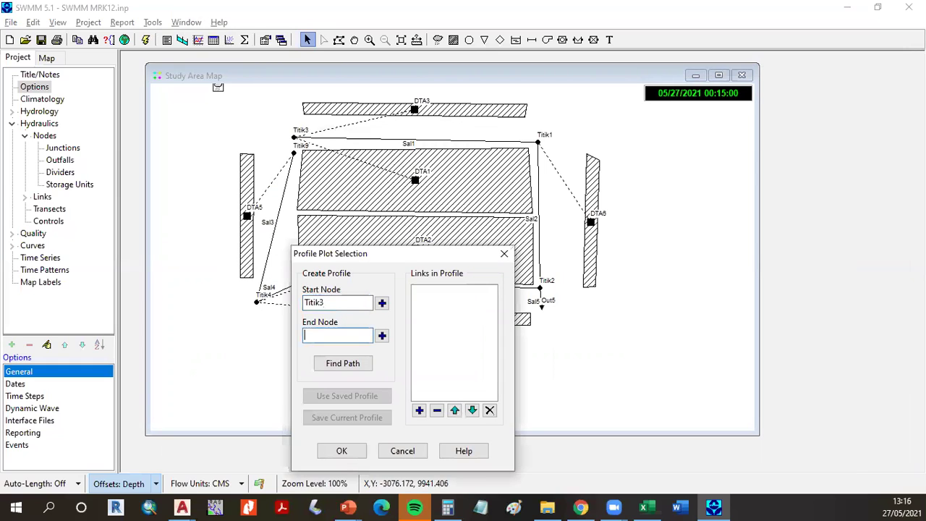
type("Out5")
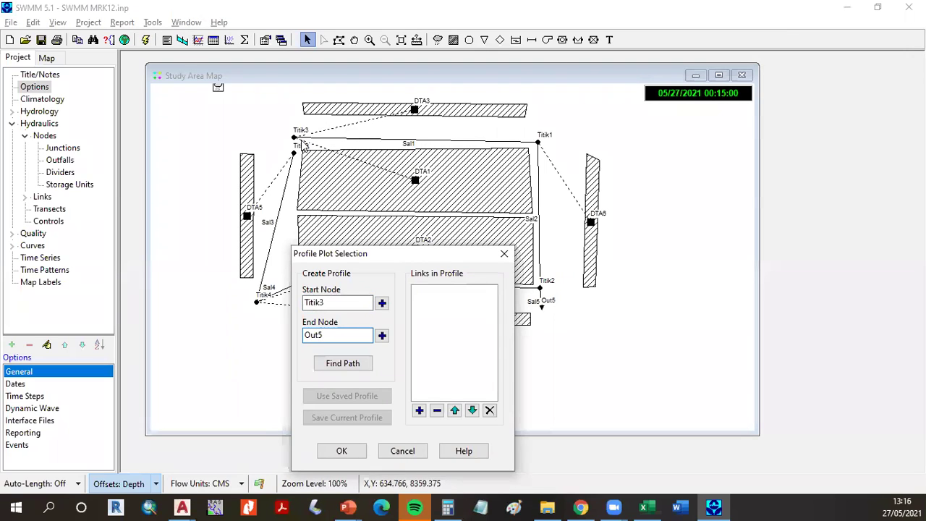
left_click(349, 366)
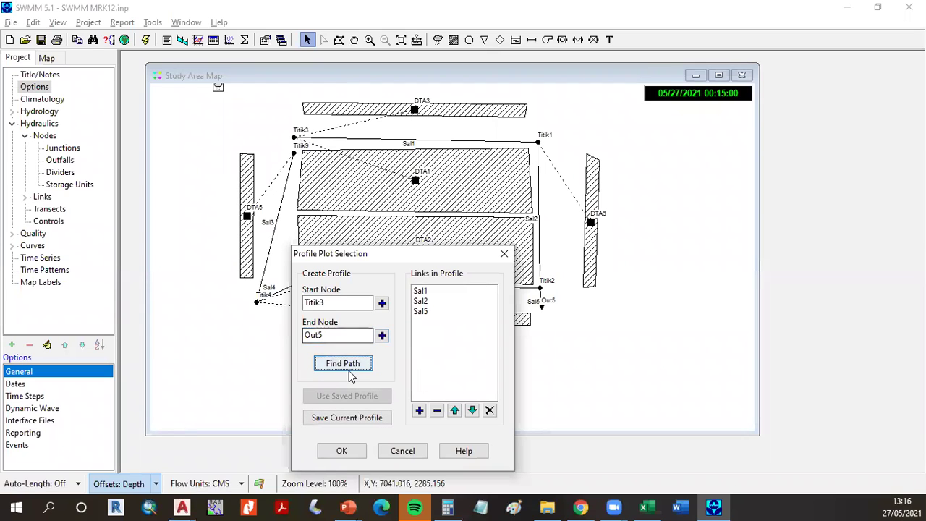
left_click(354, 452)
left_click_drag(517, 185, 436, 129)
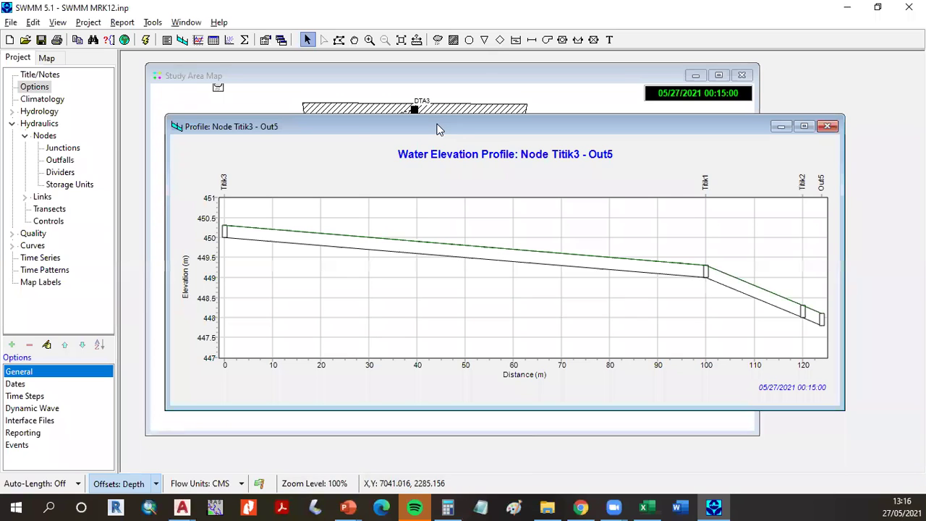
Set the map theme for links to Flow and move the profile plot clear of the flow legend.
left_click(58, 61)
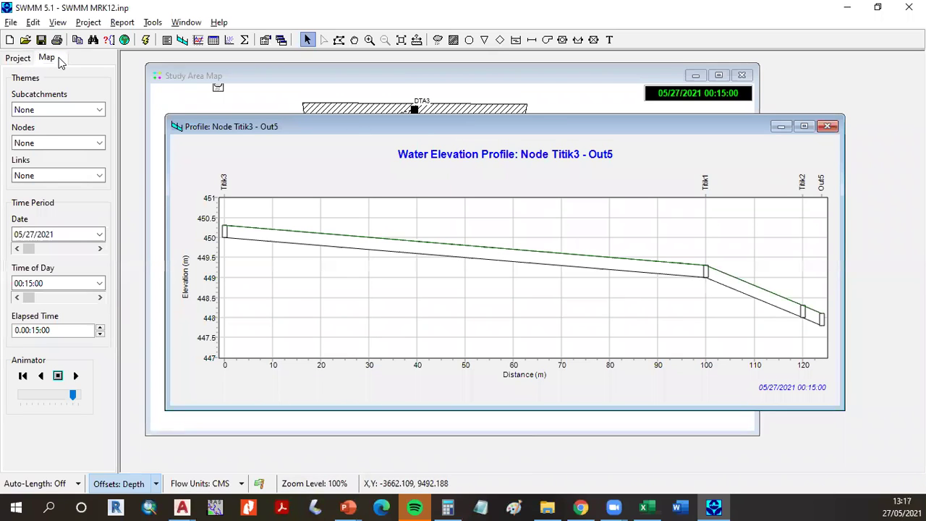
left_click(18, 59)
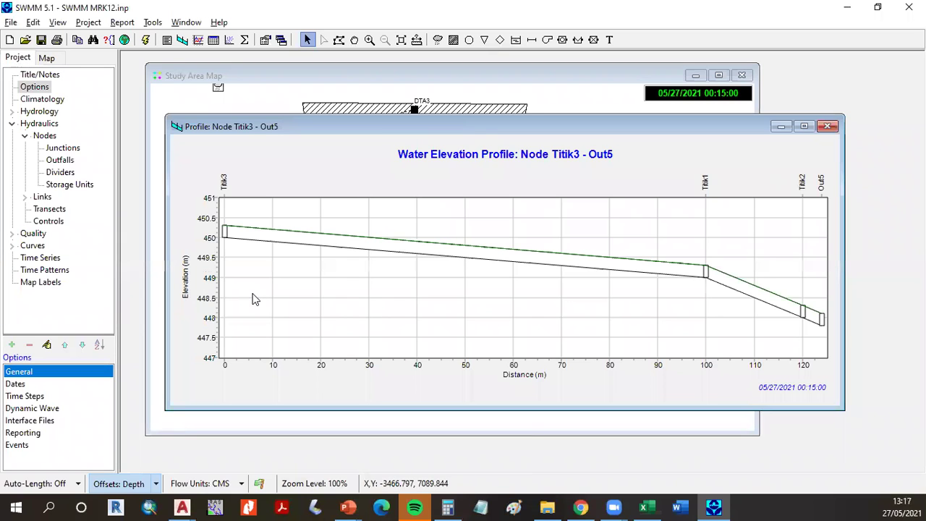
left_click(51, 61)
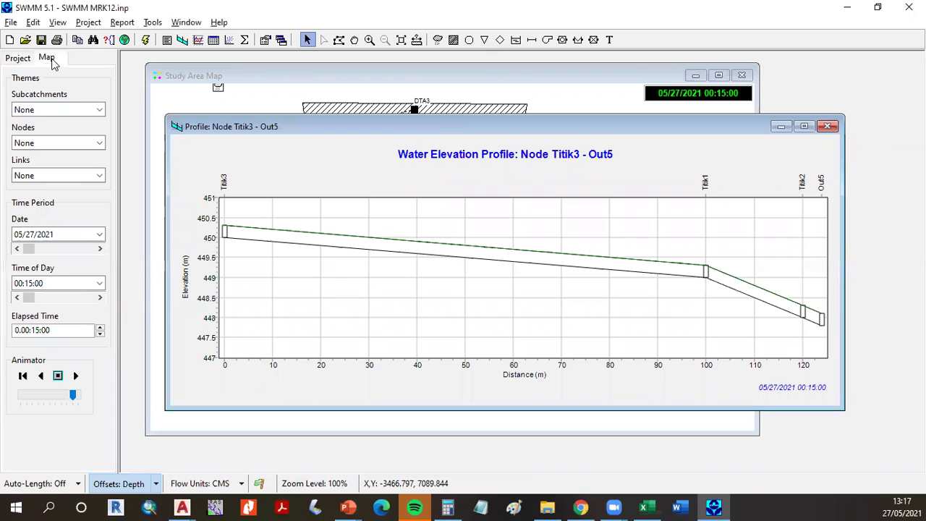
left_click(51, 177)
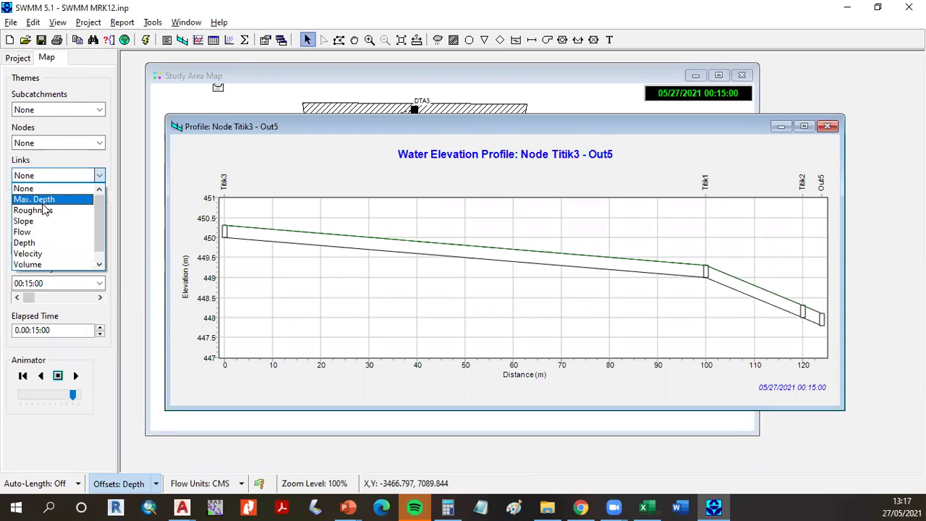
left_click(38, 233)
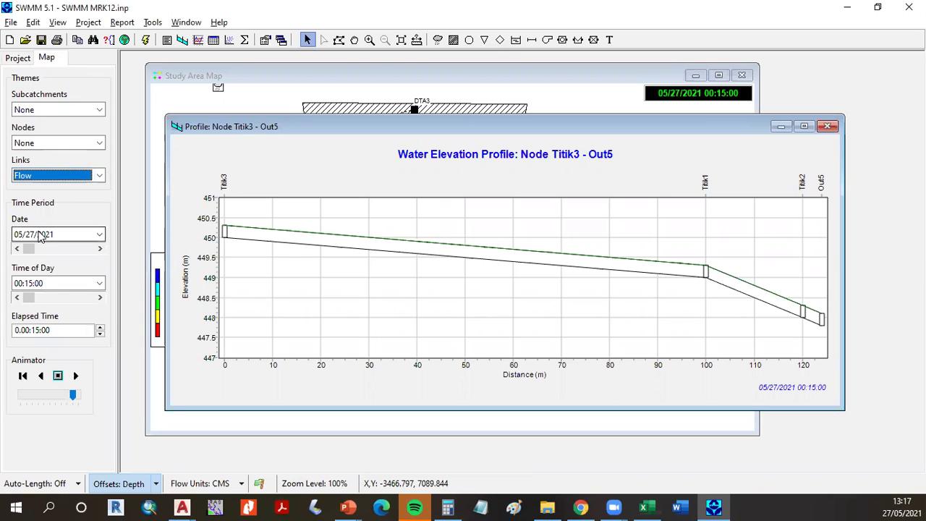
left_click_drag(248, 126, 301, 118)
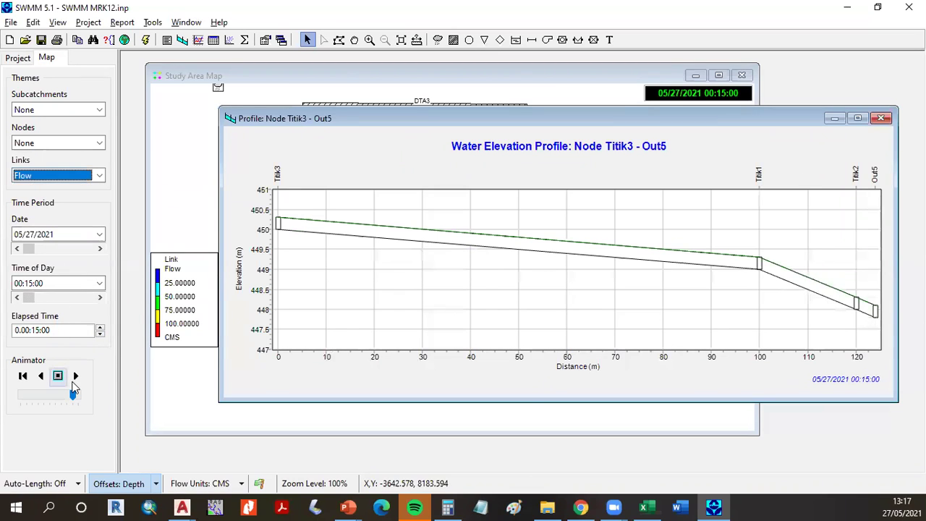
Animate the Titik3 to Out5 profile through the simulation, replaying it from 12:15 with a pause at 14:30.
left_click(76, 376)
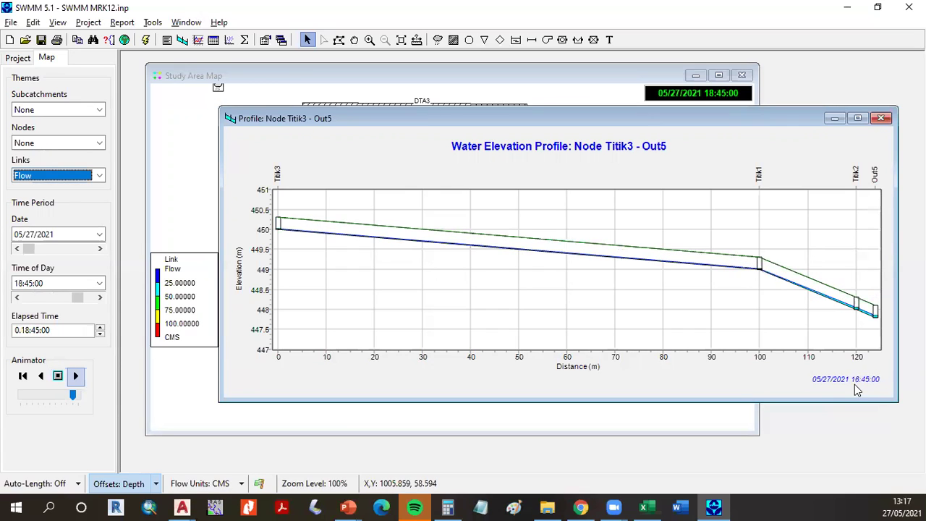
left_click_drag(84, 297, 59, 303)
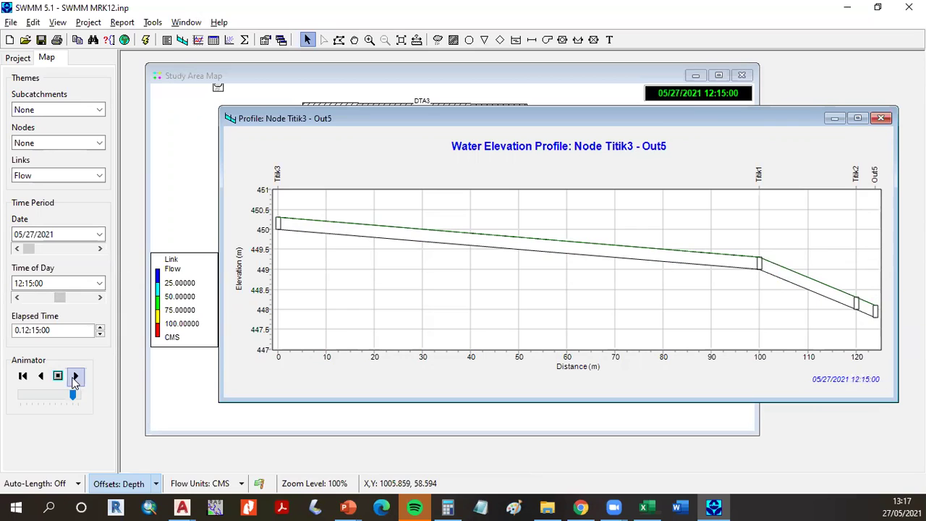
left_click(74, 378)
left_click(58, 377)
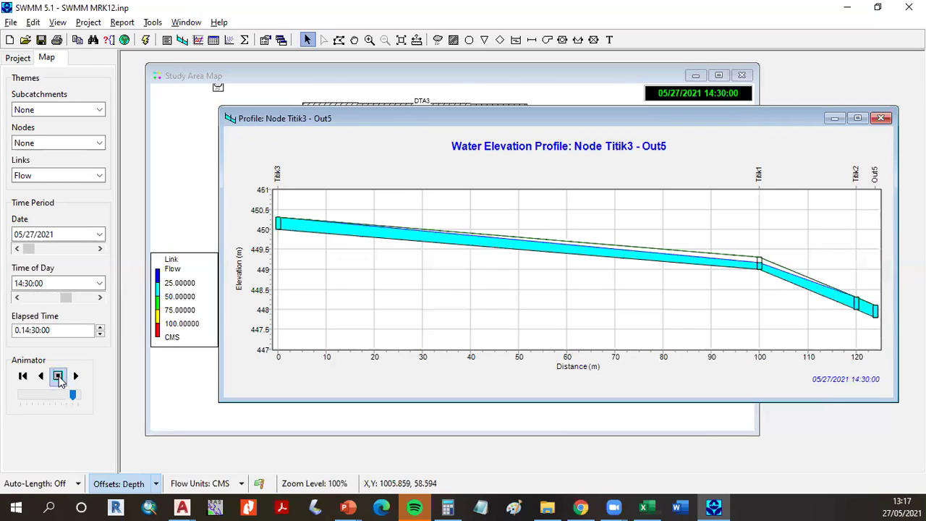
left_click(76, 376)
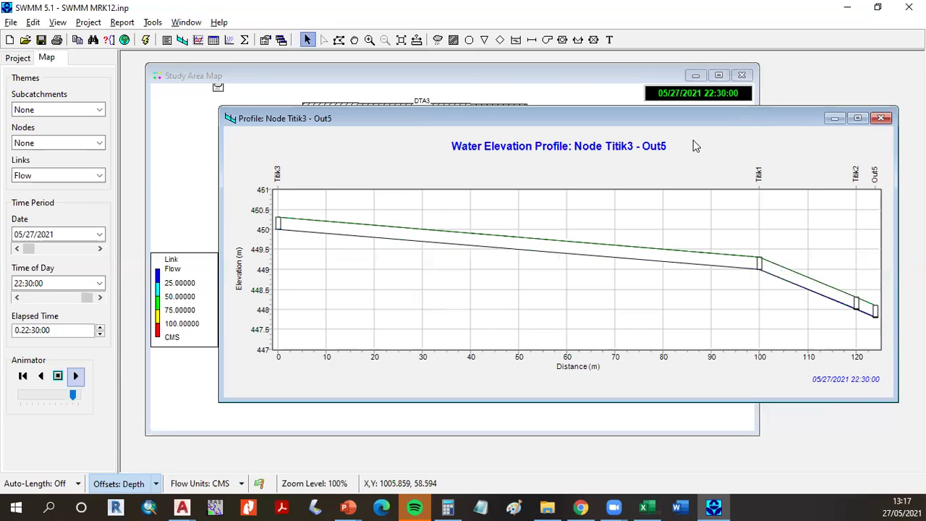
Move the Titik3 to Out5 profile plot aside to uncover the link flows on the Study Area Map.
left_click_drag(312, 119, 251, 185)
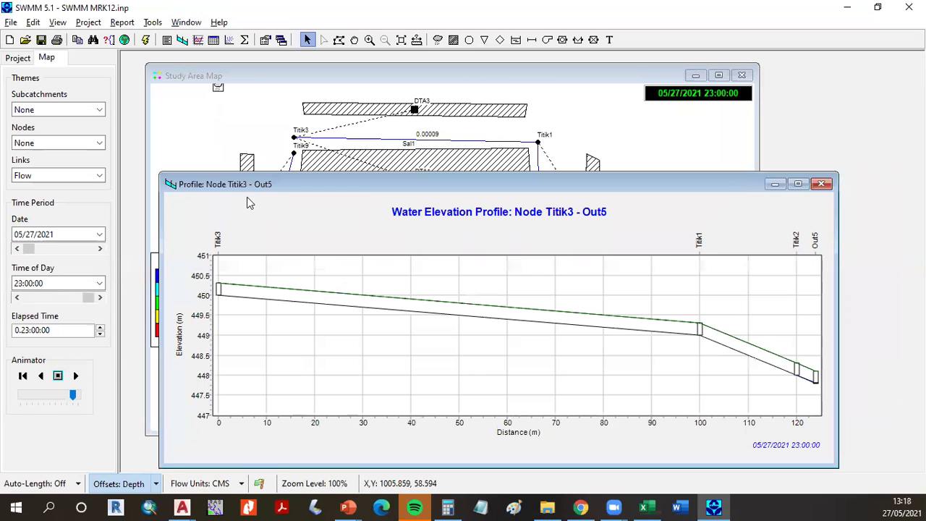
left_click_drag(312, 183, 314, 222)
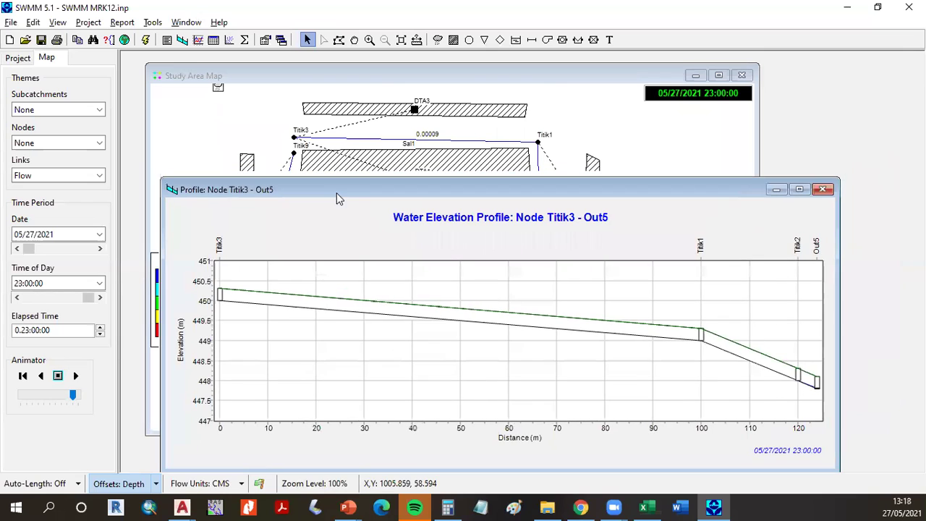
left_click_drag(617, 230, 575, 332)
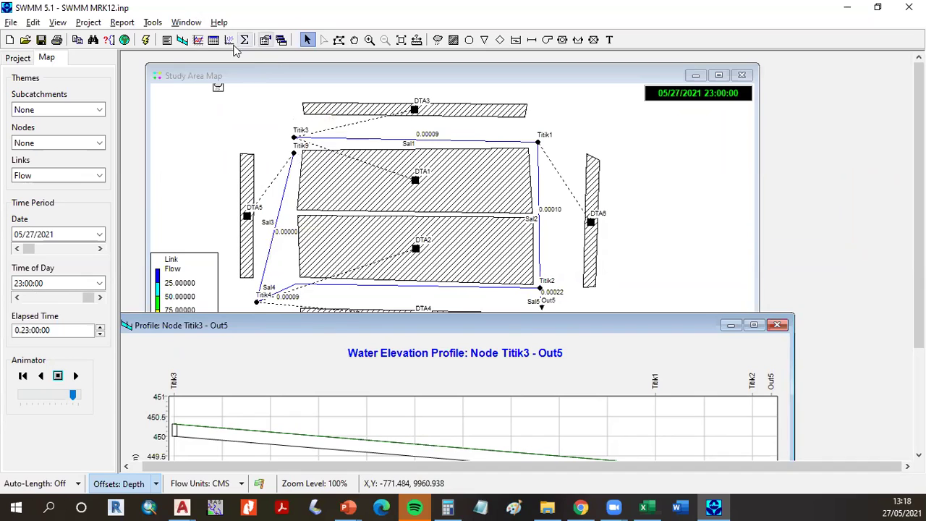
Create a second water elevation profile plot from start node Titik9 to end node Out5 using the path found between them.
left_click(182, 41)
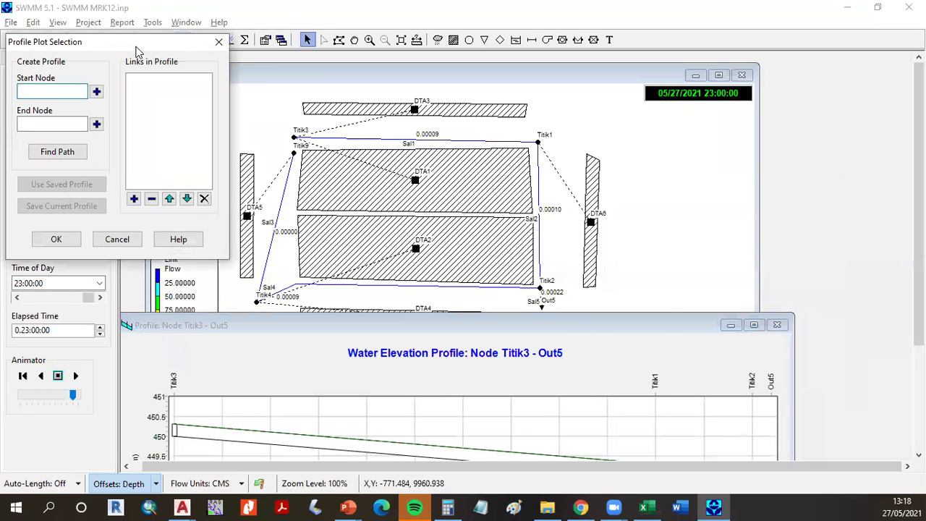
left_click_drag(137, 46, 683, 121)
type("T")
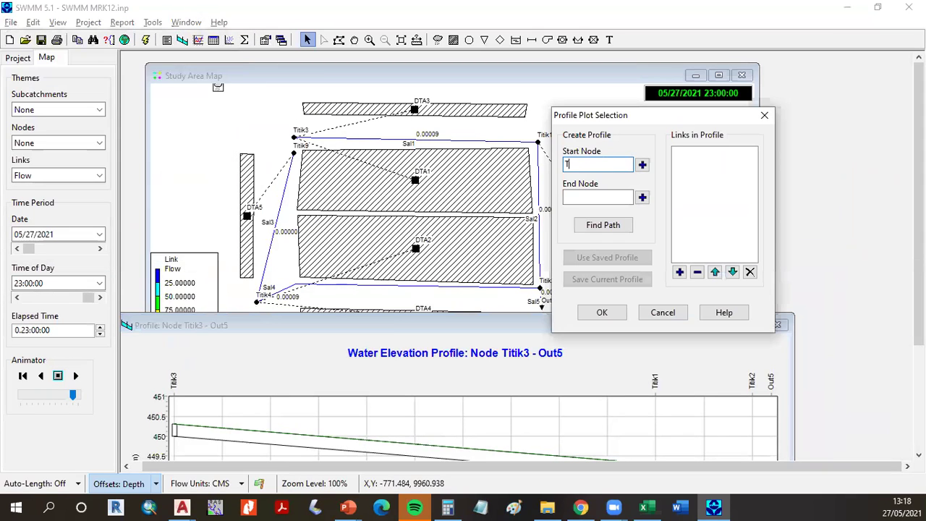
type("itik9")
left_click(597, 197)
type("Out5")
left_click(600, 225)
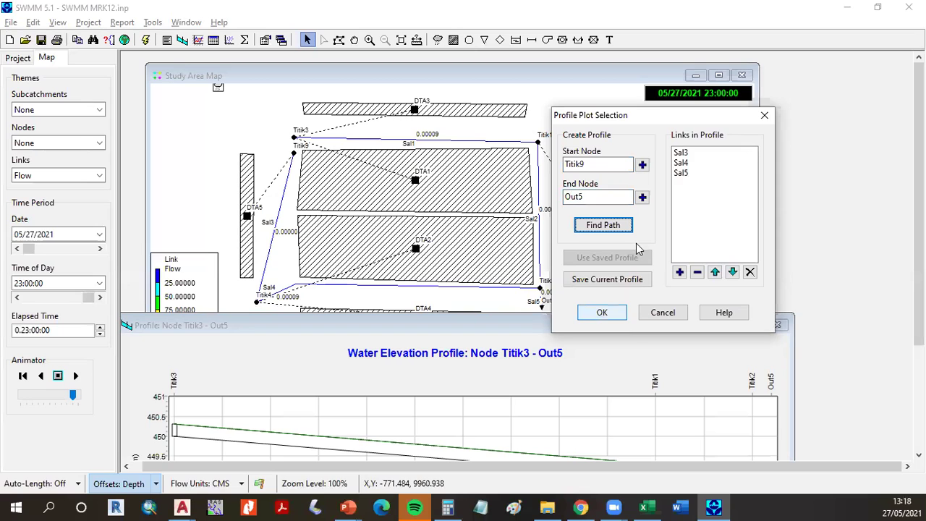
left_click(604, 313)
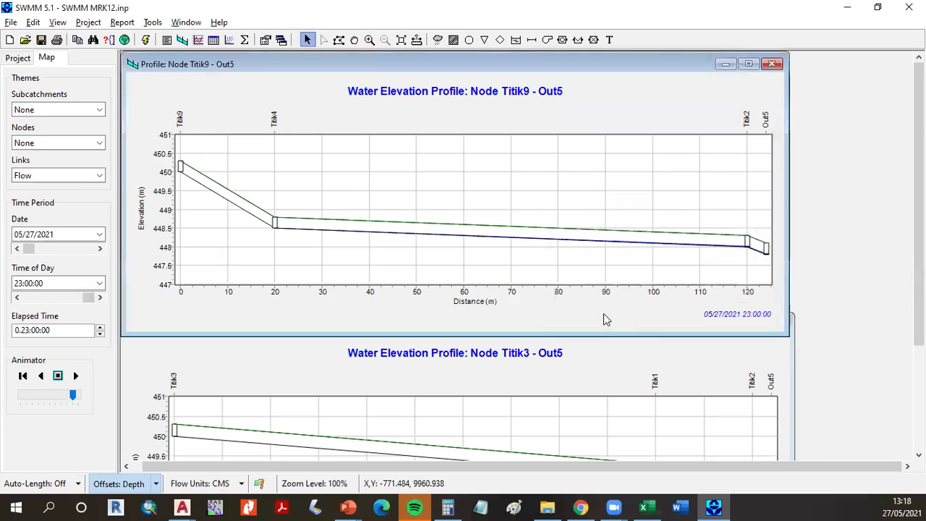
Replay the animation twice with both profile plots in view, and minimise both plot windows.
left_click(275, 352)
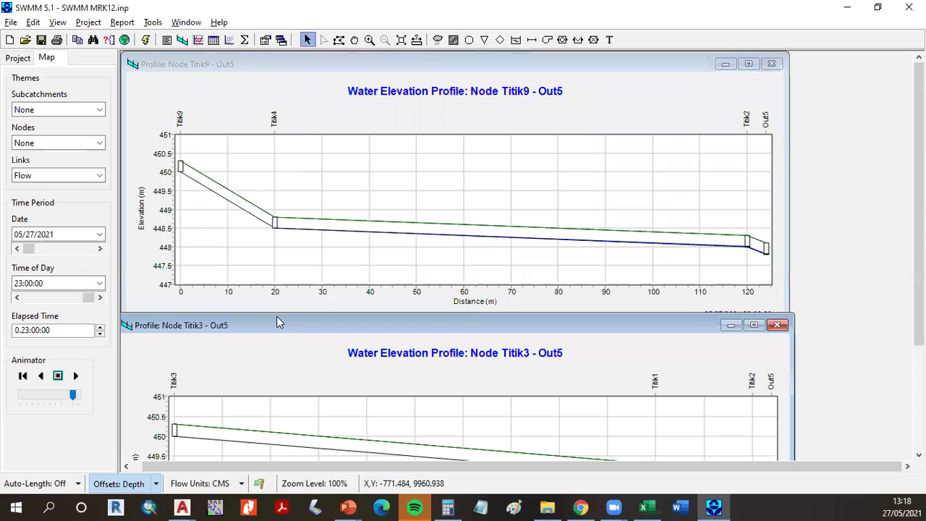
left_click_drag(279, 322, 279, 275)
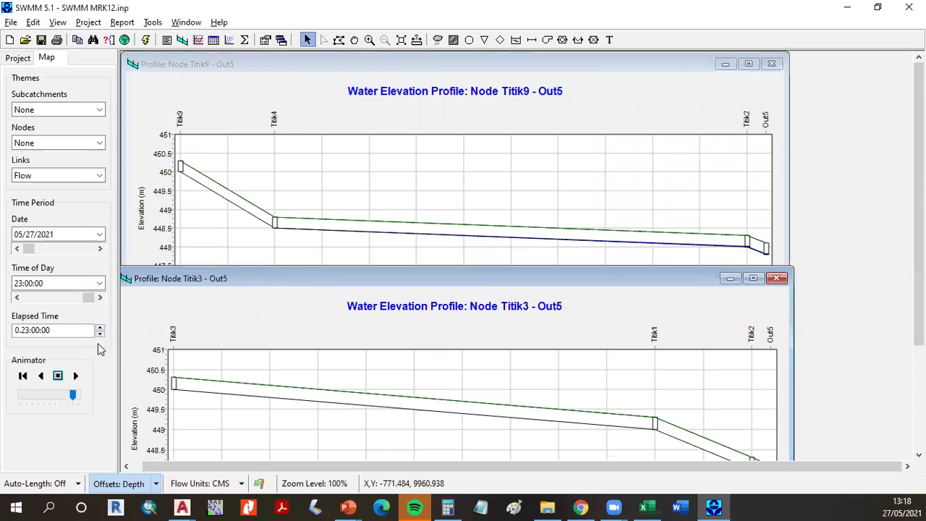
left_click_drag(89, 297, 58, 298)
left_click(76, 375)
left_click_drag(88, 297, 56, 298)
left_click(76, 376)
left_click(725, 67)
left_click(730, 278)
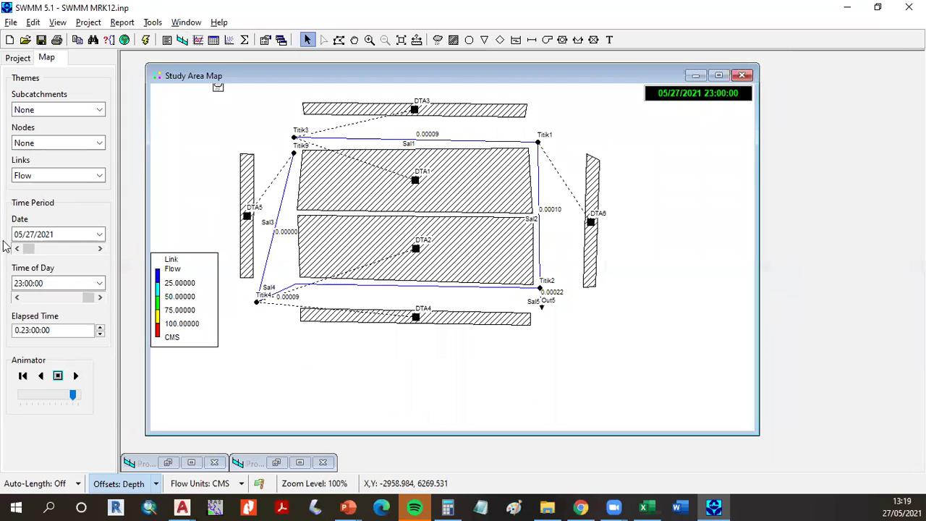
Open the properties of junction Titik1 and set its maximum depth to 0.8 m.
left_click(16, 58)
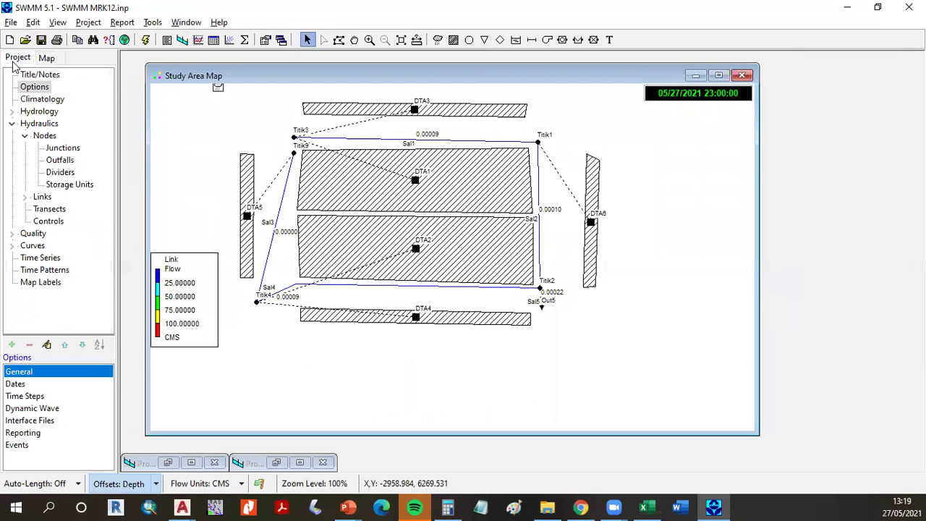
left_click(12, 114)
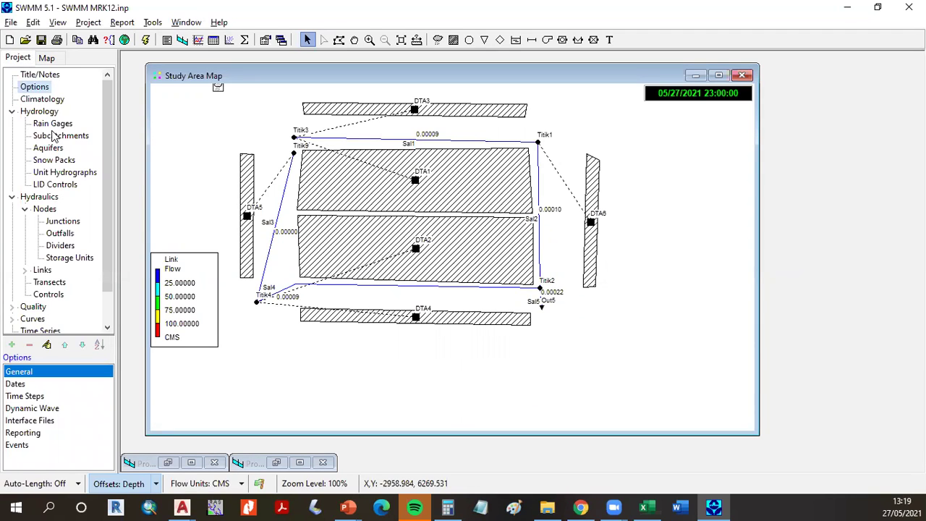
left_click(63, 221)
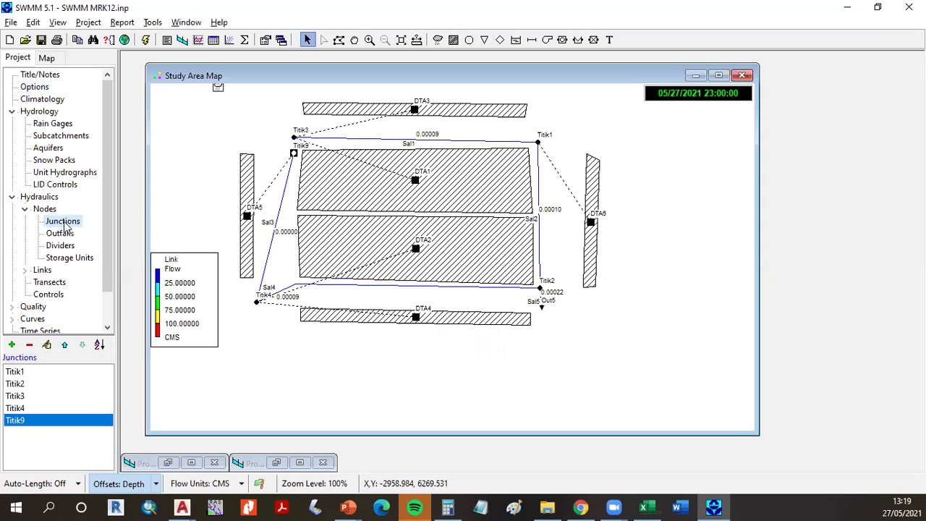
double_click(29, 373)
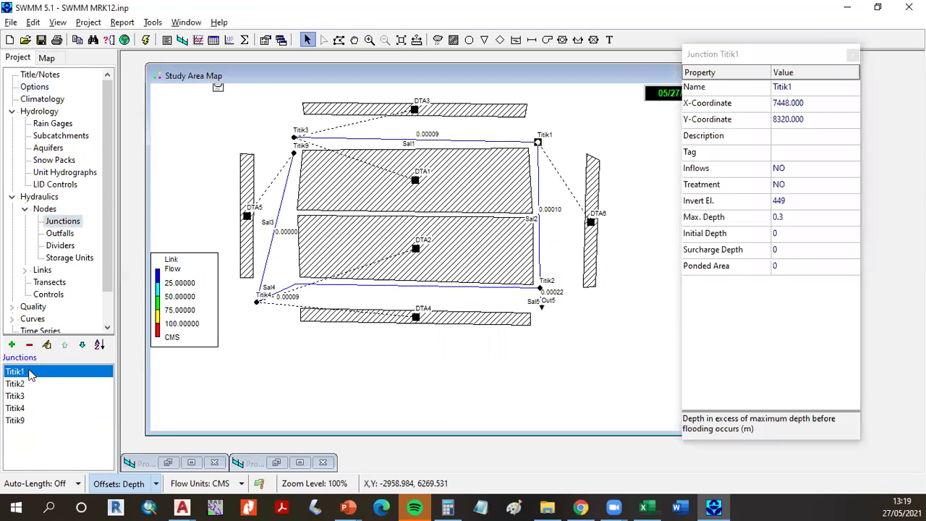
left_click(777, 217)
type("0")
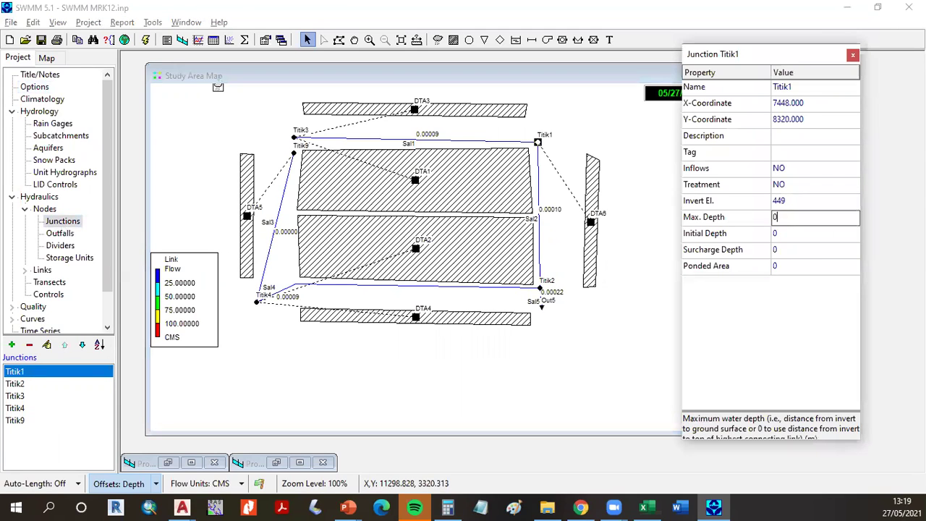
double_click(778, 217)
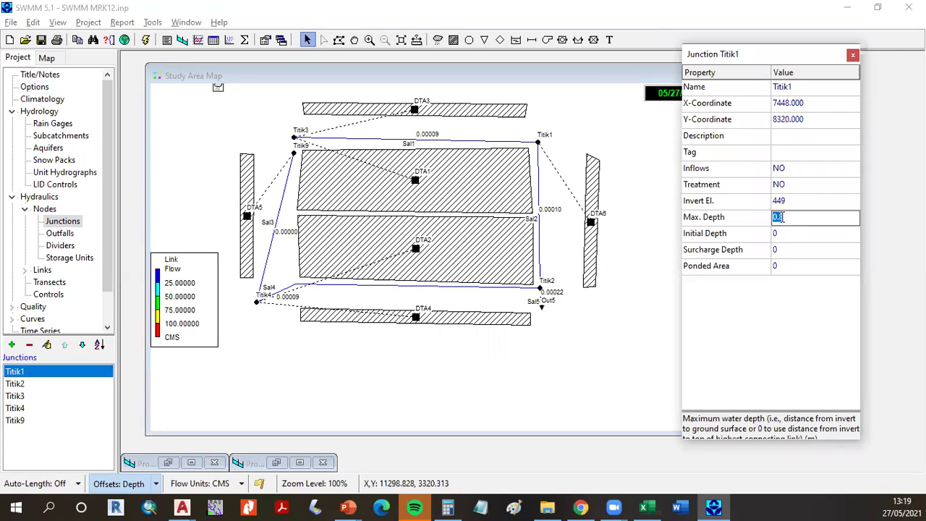
Set the maximum depth of junctions Titik2 and Titik3 to 0.8 m each.
left_click(30, 384)
left_click(806, 217)
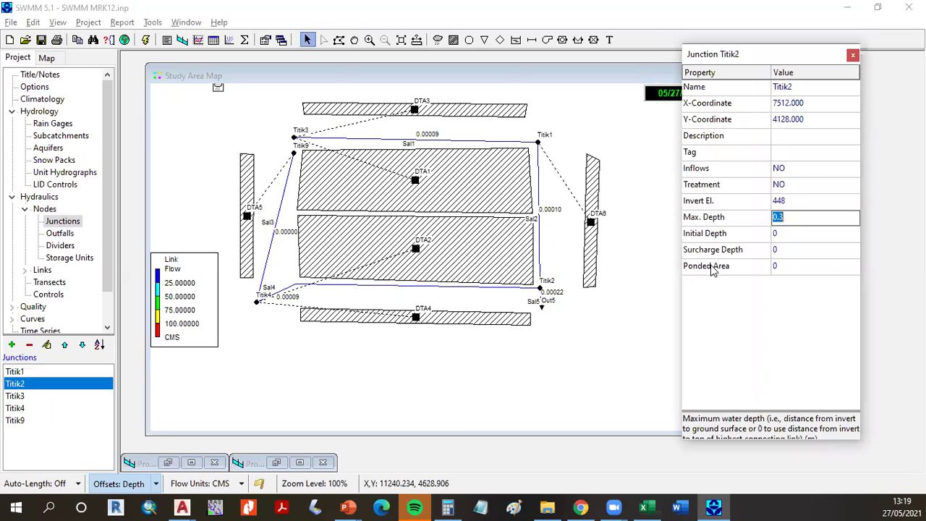
type("0.8")
left_click(45, 396)
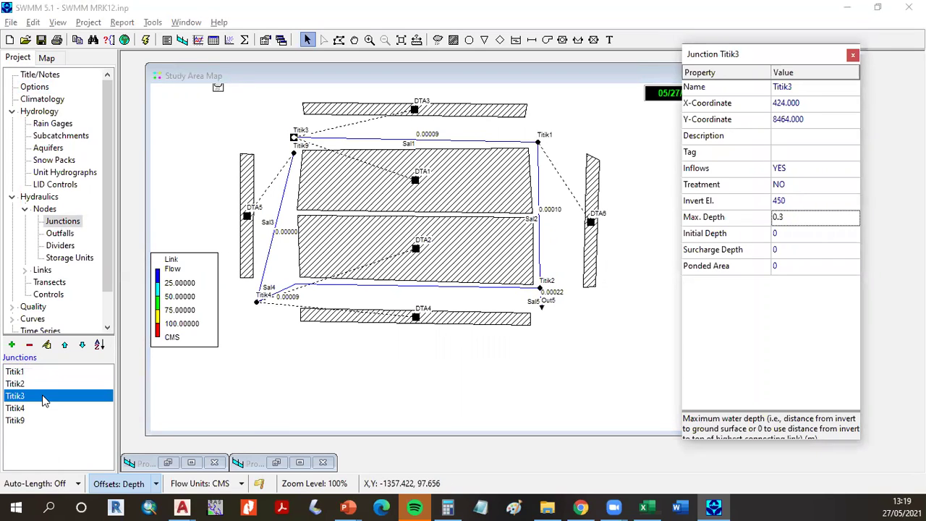
left_click(812, 217)
type("0.8")
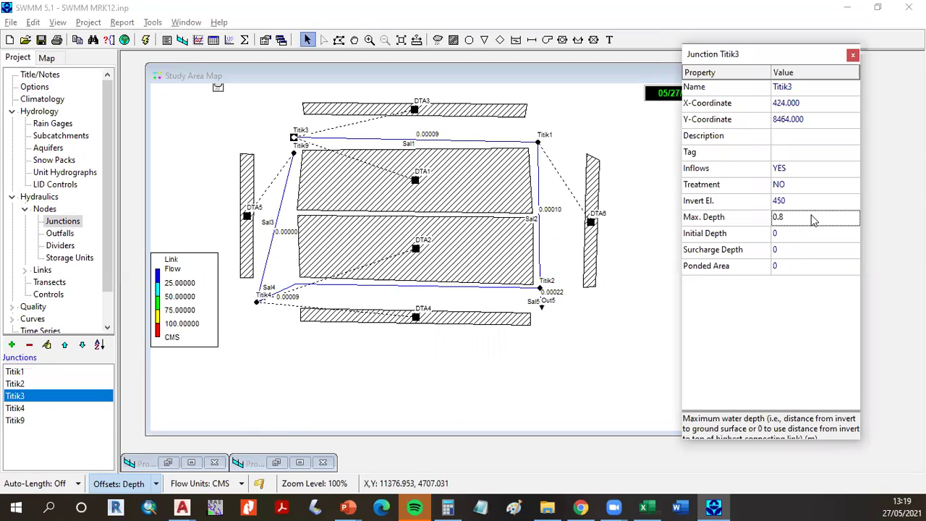
Set the maximum depth of junction Titik4 to 0.8 m and return to Titik1's properties to check its entry.
left_click(22, 408)
left_click(794, 217)
type("0.8")
key("Return")
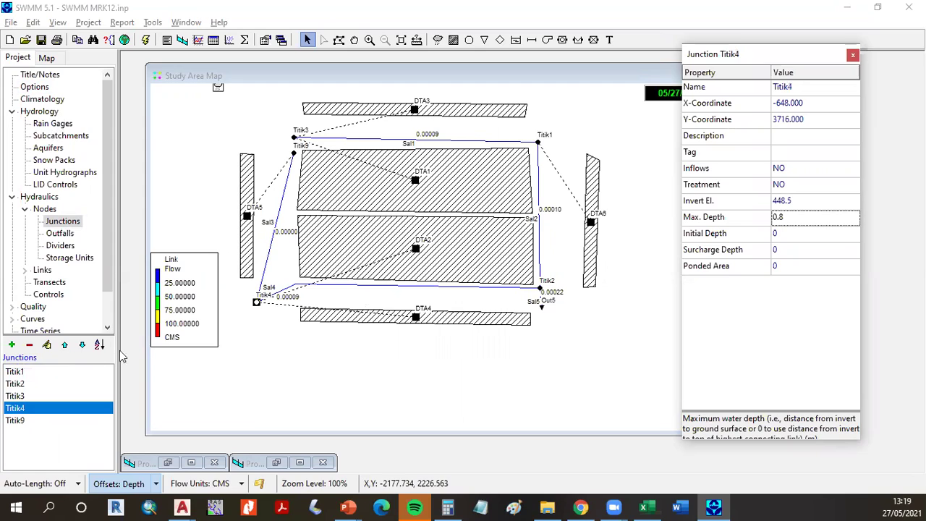
left_click(29, 372)
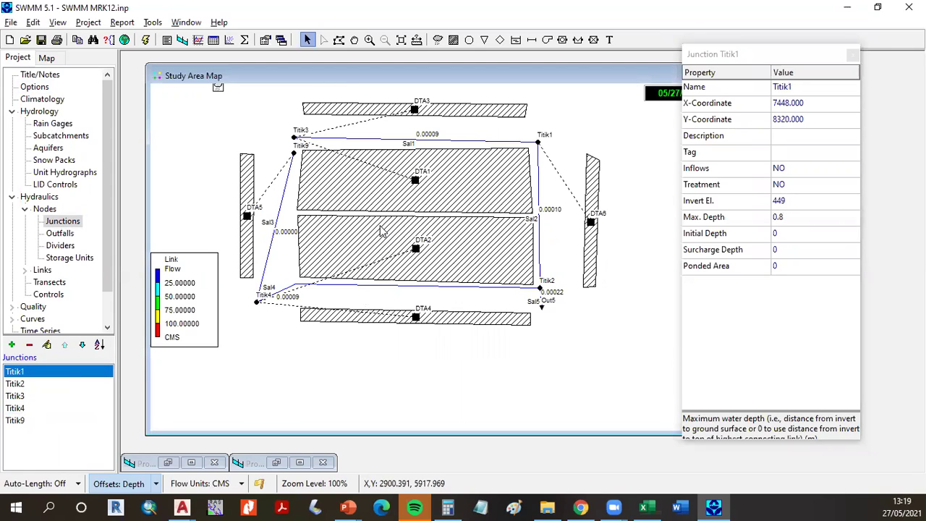